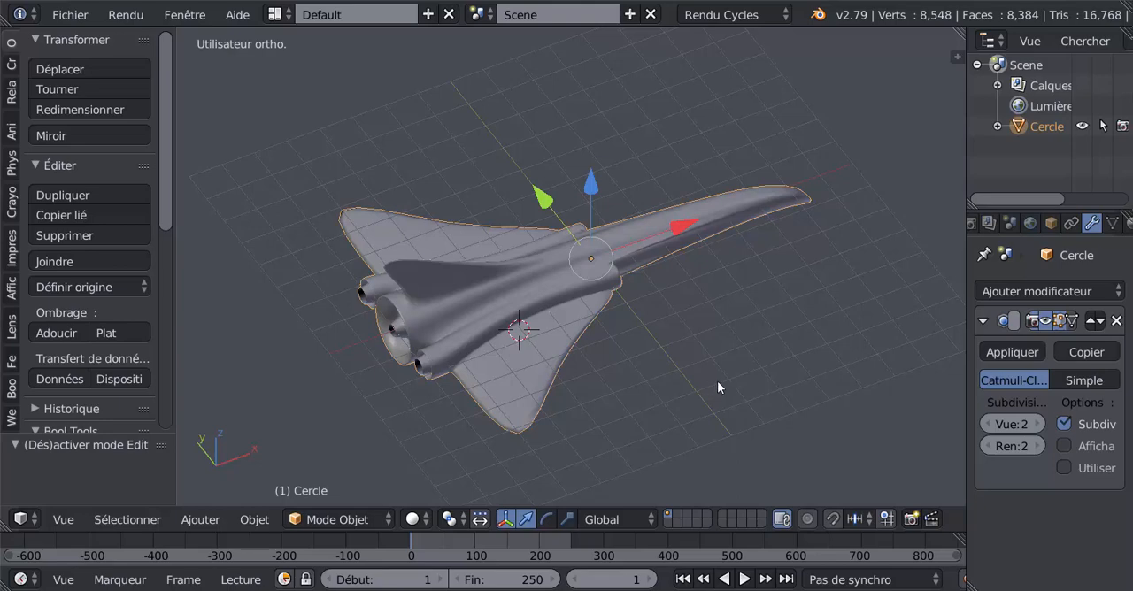
# - Examine the finished jet model from all sides, including its nose, wings, tail fin, air intakes and rear engines
pyautogui.moveTo(744, 377); pyautogui.dragTo(597, 316, button='middle')
pyautogui.scroll(3, 567, 381)
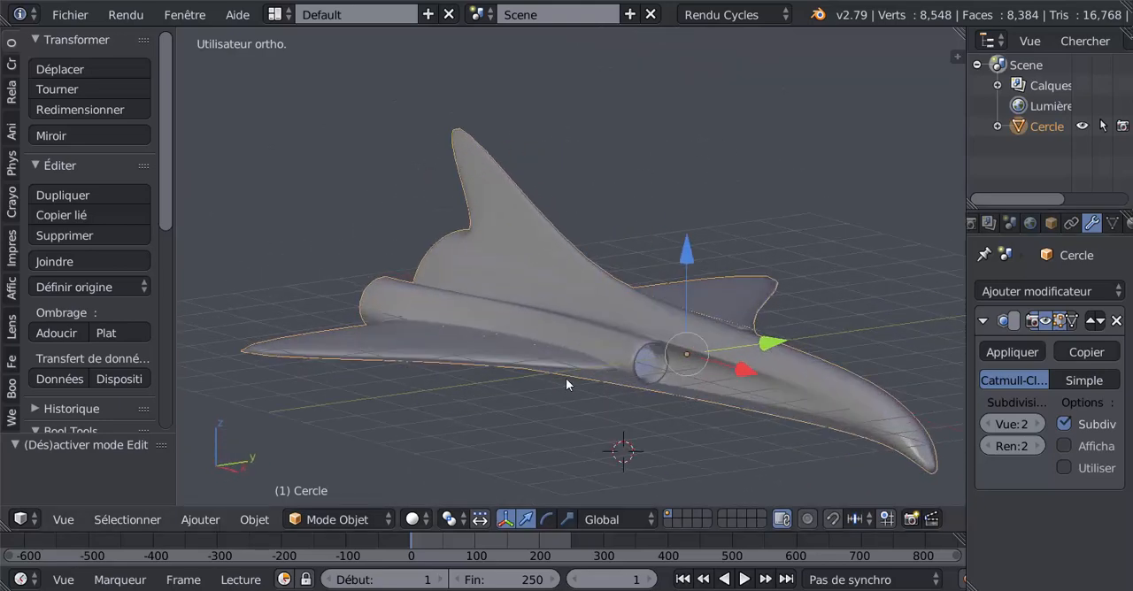
pyautogui.moveTo(566, 384); pyautogui.dragTo(586, 344, button='middle')
pyautogui.scroll(2, 723, 363)
pyautogui.scroll(-5, 561, 363)
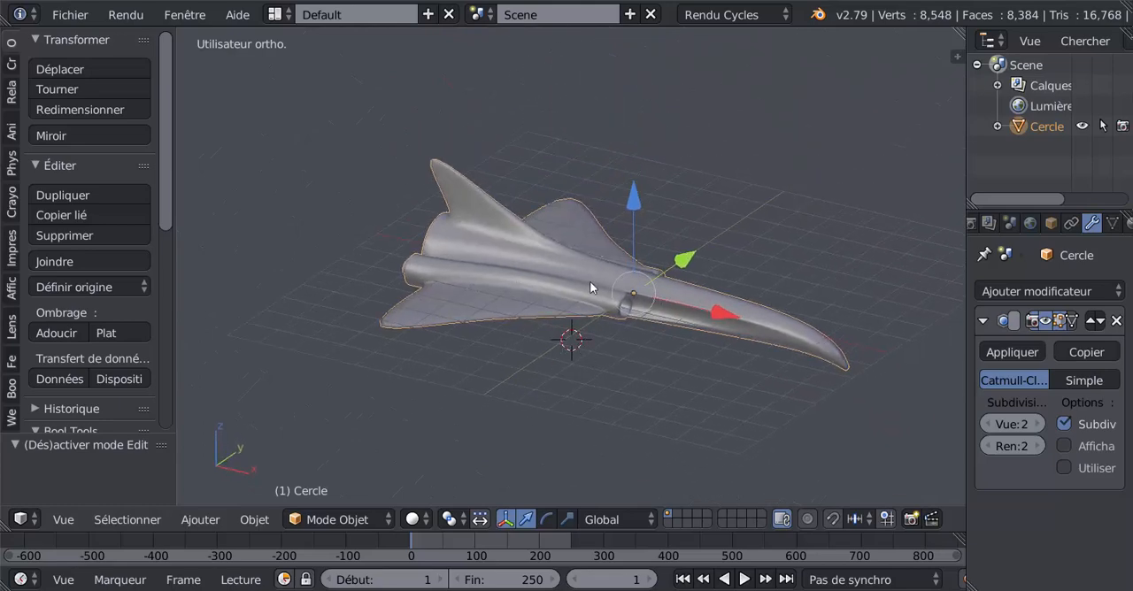
pyautogui.moveTo(592, 288); pyautogui.dragTo(596, 417, button='middle')
pyautogui.moveTo(557, 284); pyautogui.dragTo(514, 281, button='middle')
pyautogui.moveTo(652, 301); pyautogui.dragTo(677, 340, button='middle')
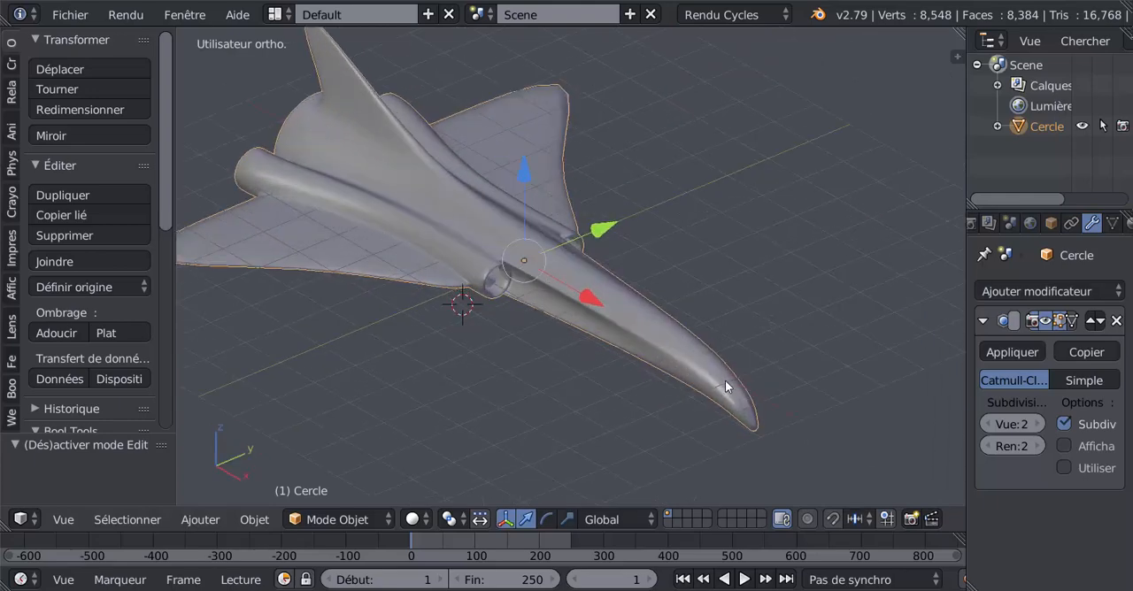
pyautogui.moveTo(590, 397); pyautogui.dragTo(663, 331, button='middle')
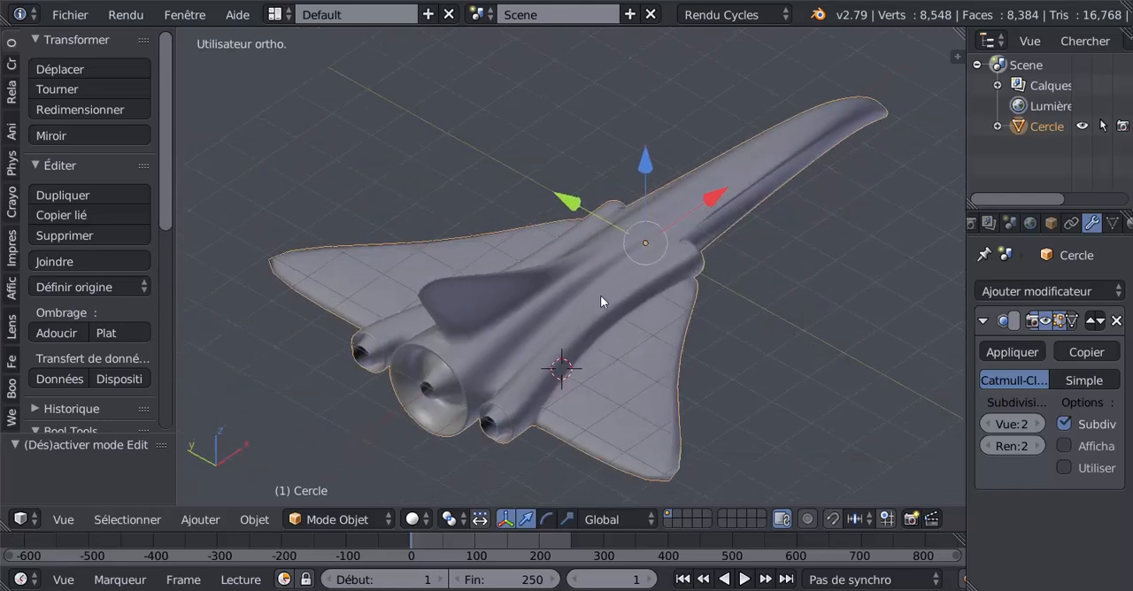
pyautogui.moveTo(439, 334); pyautogui.dragTo(369, 292, button='middle')
pyautogui.keyDown('shift'); pyautogui.moveTo(485, 317); pyautogui.dragTo(517, 317, button='middle'); pyautogui.keyUp('shift')
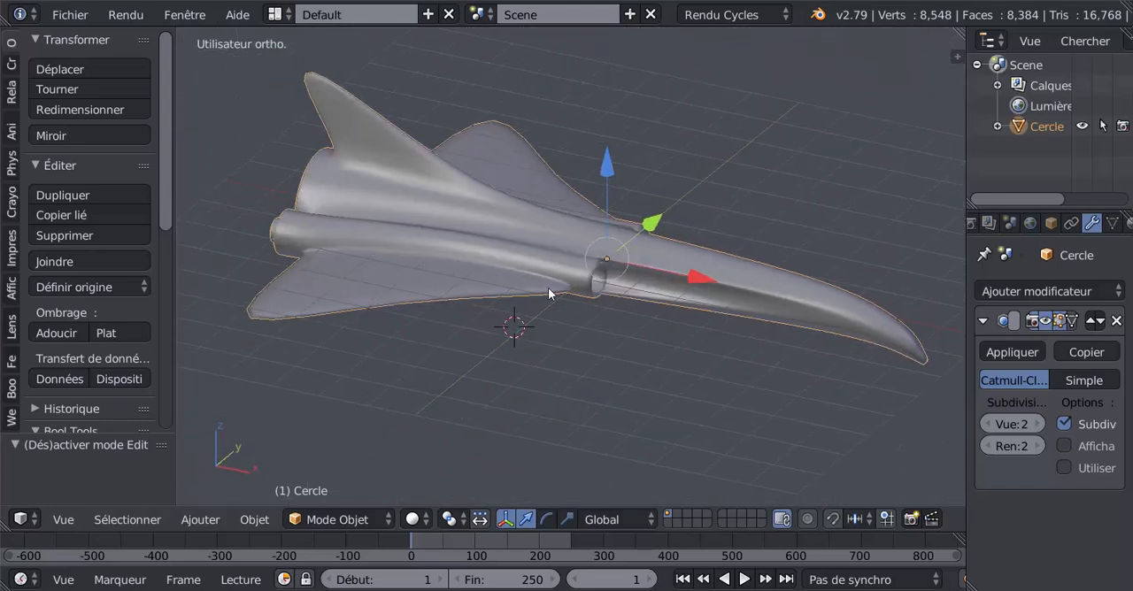
pyautogui.moveTo(614, 356); pyautogui.dragTo(615, 372, button='middle')
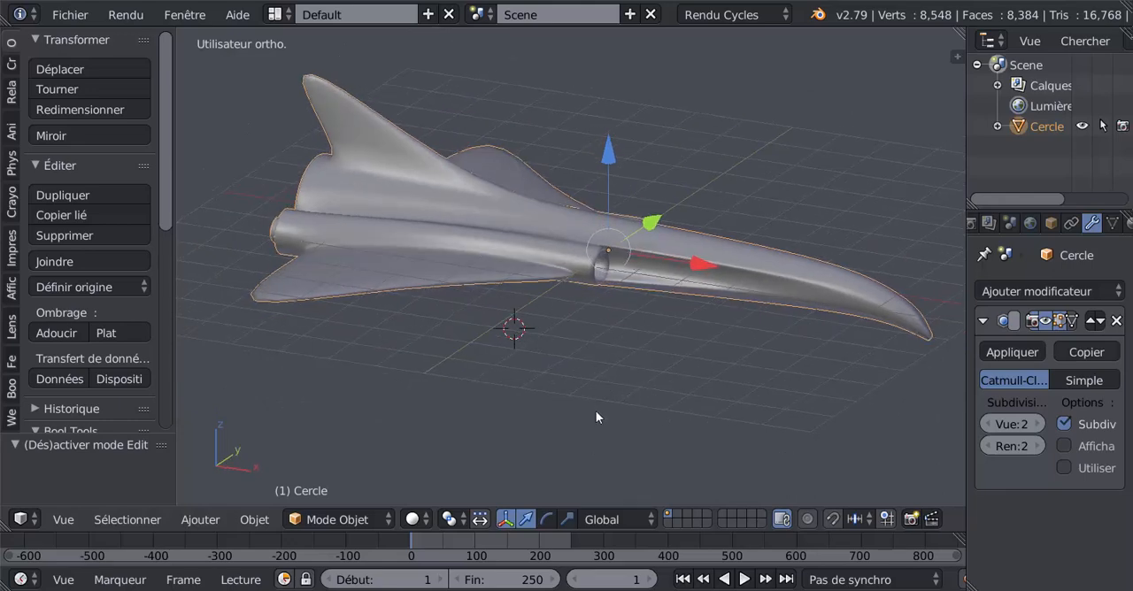
pyautogui.moveTo(433, 278); pyautogui.dragTo(641, 341, button='middle')
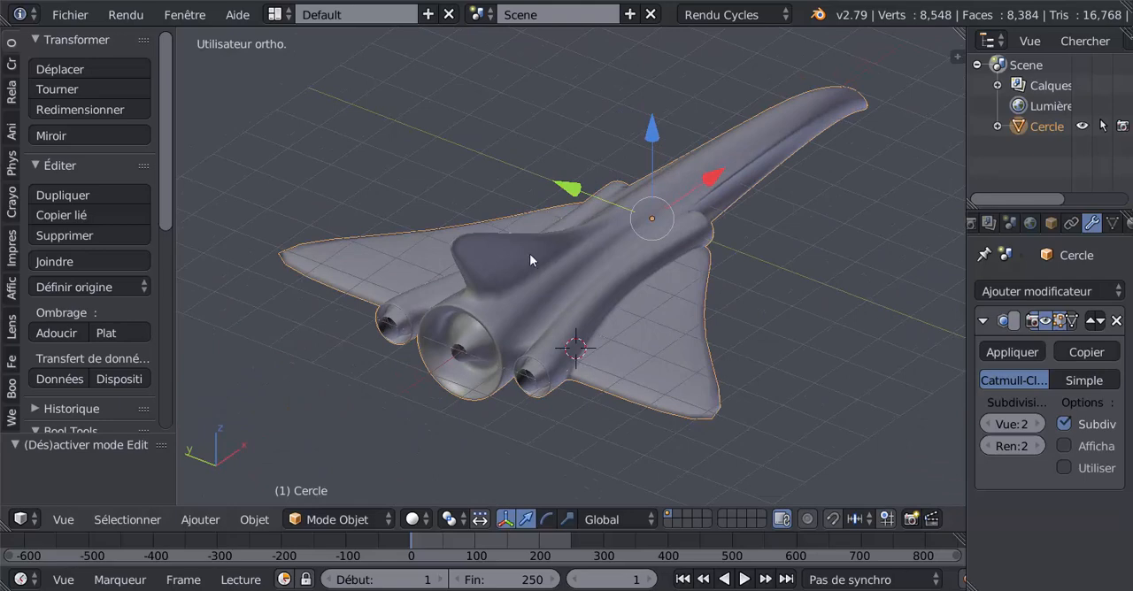
pyautogui.moveTo(624, 326); pyautogui.dragTo(480, 330, button='middle')
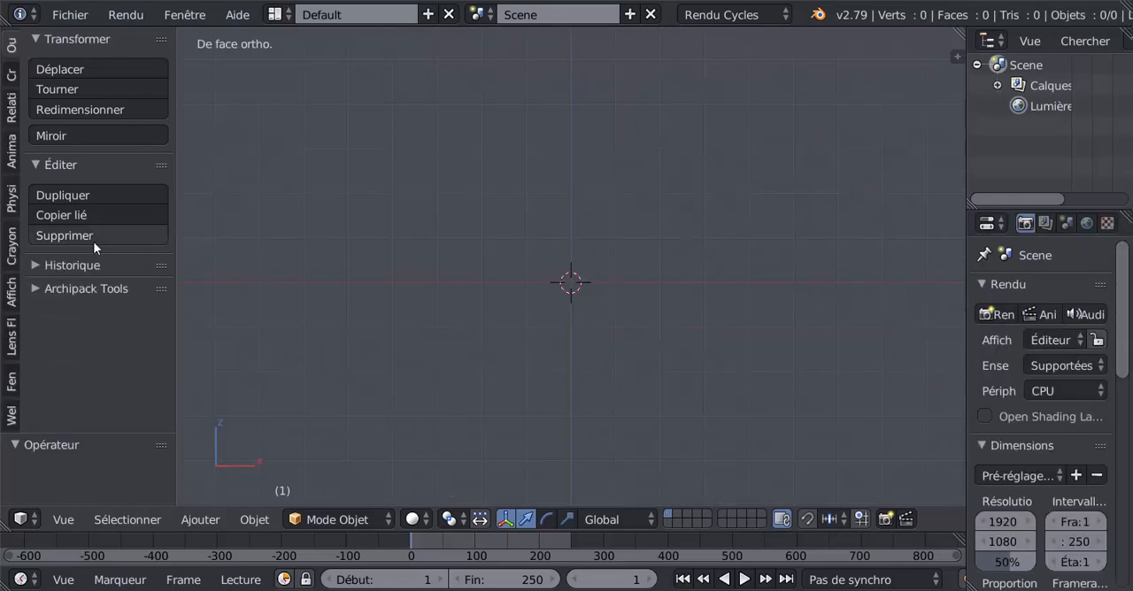
# - Add a mesh circle at the origin and rotate it 90° about the global Y axis
pyautogui.click(11, 76)
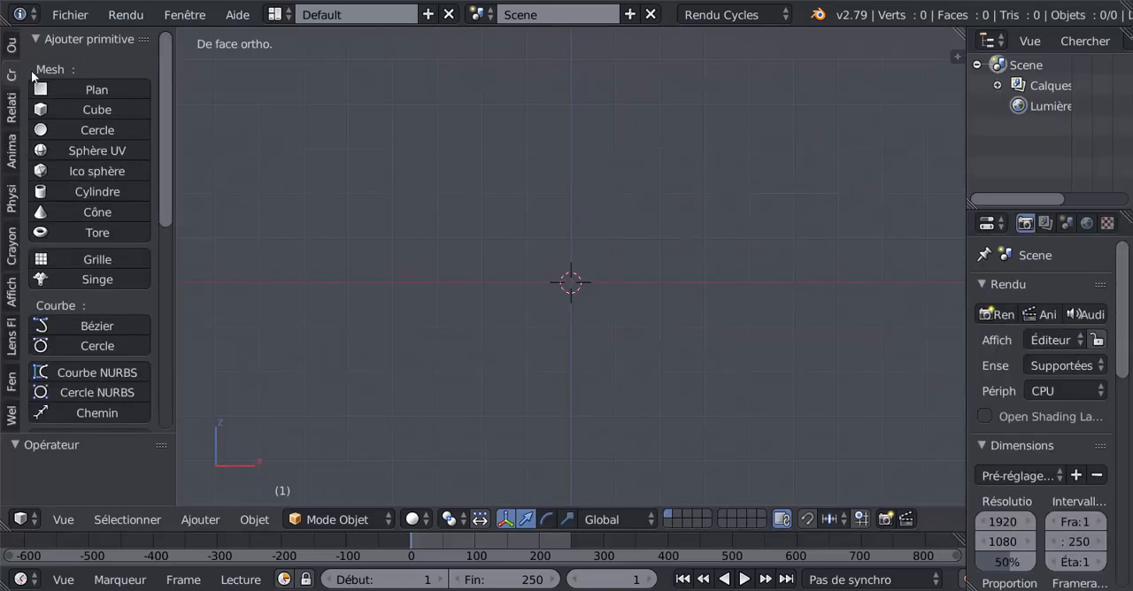
pyautogui.click(73, 127)
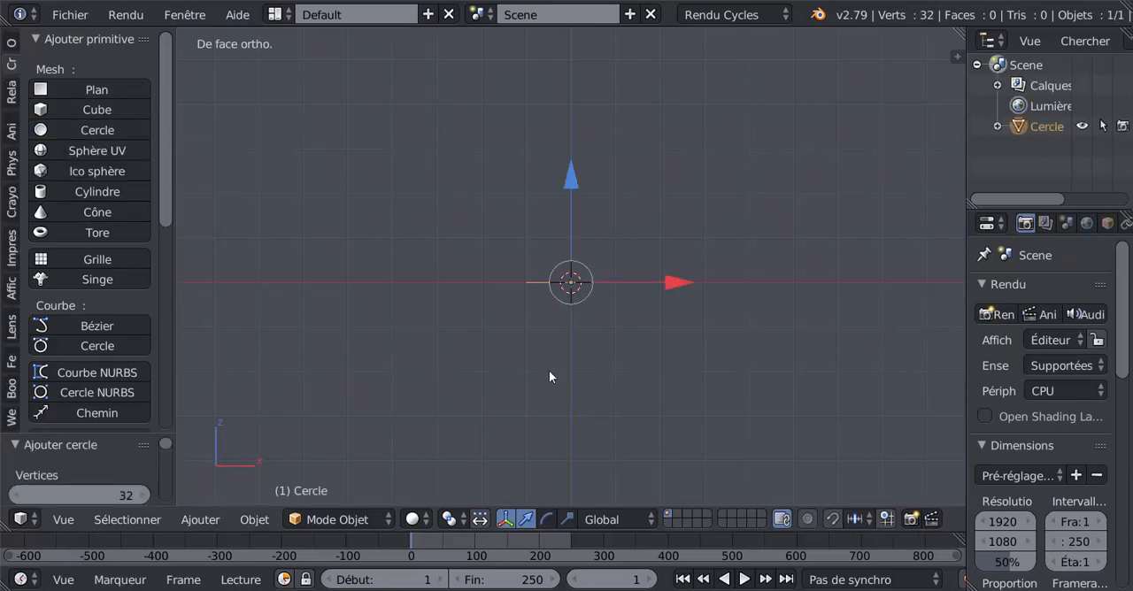
pyautogui.write('ry')
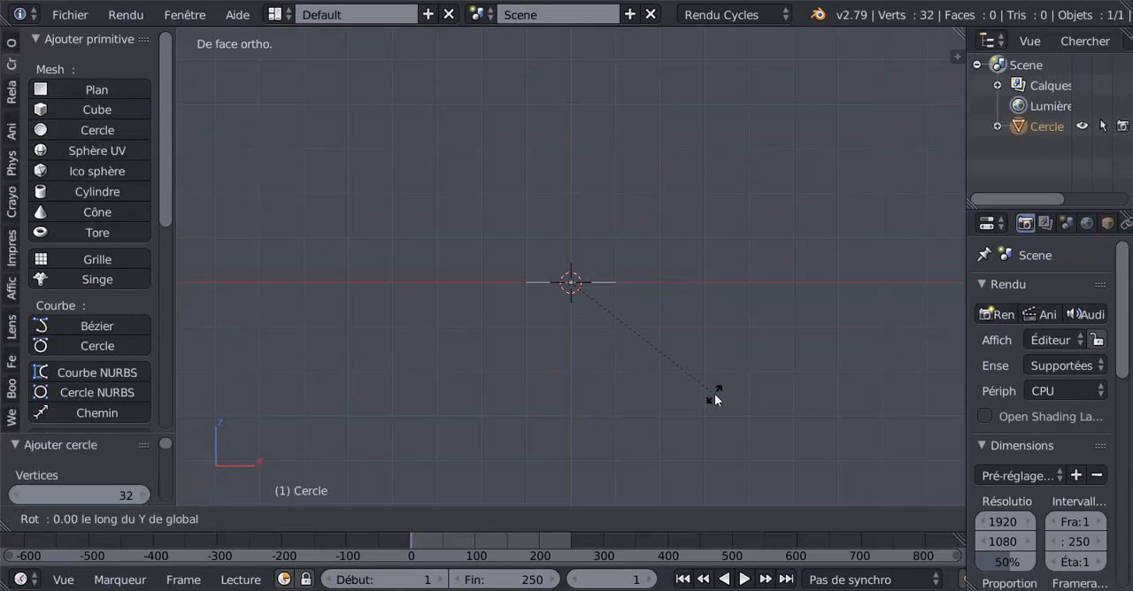
pyautogui.write('90')
pyautogui.press('Return')
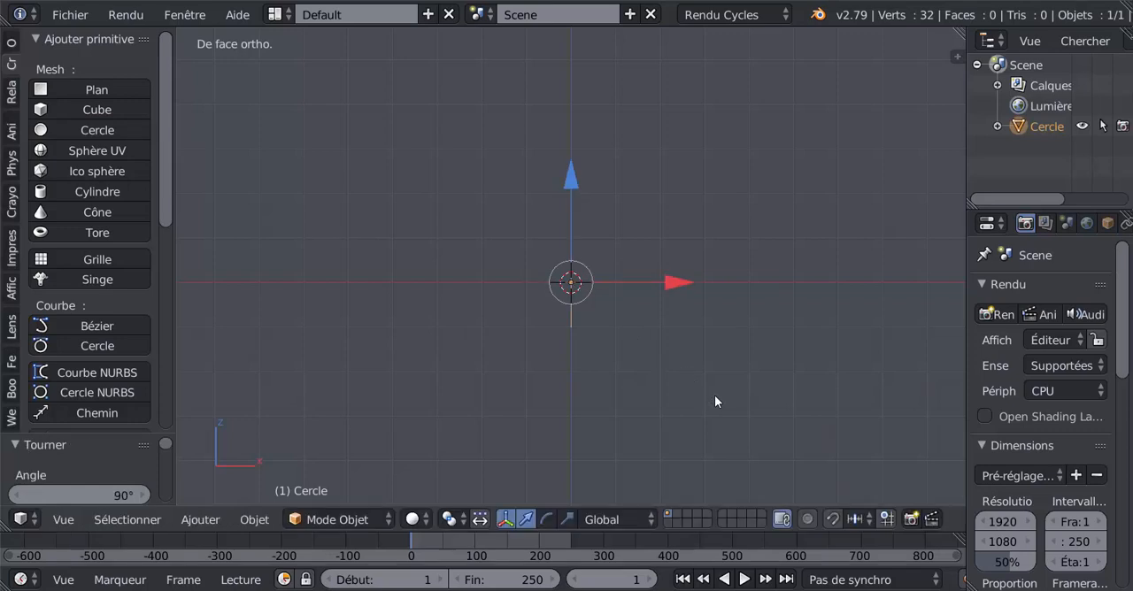
# - In edit mode, select the circle's middle side vertices on both sides and scale them outward along Y by about 2.27
pyautogui.moveTo(715, 397); pyautogui.dragTo(720, 431, button='middle')
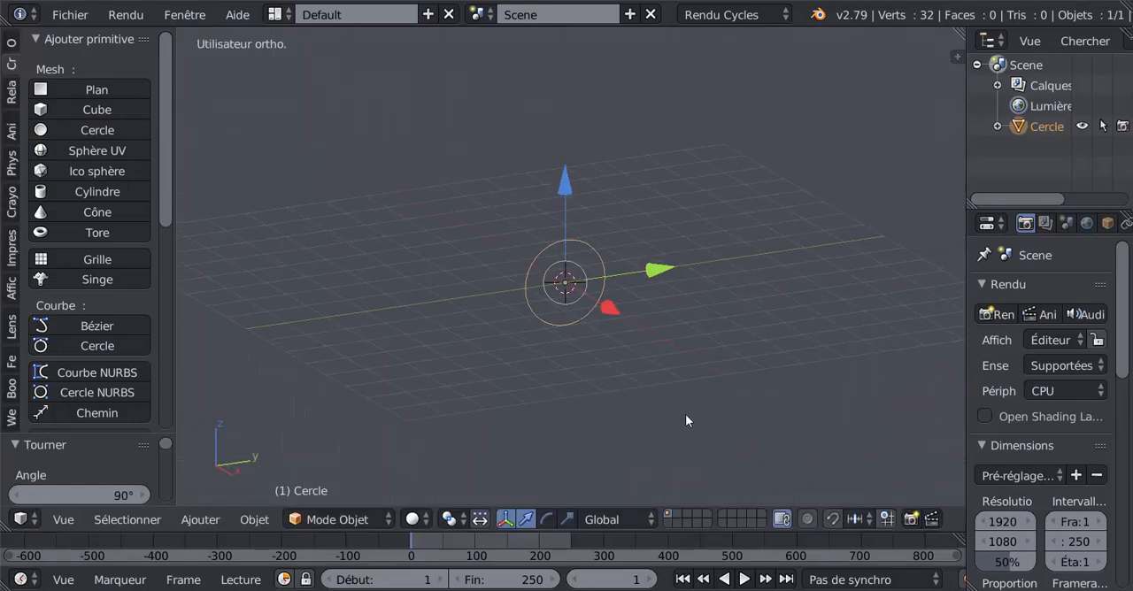
pyautogui.press('KP_3')
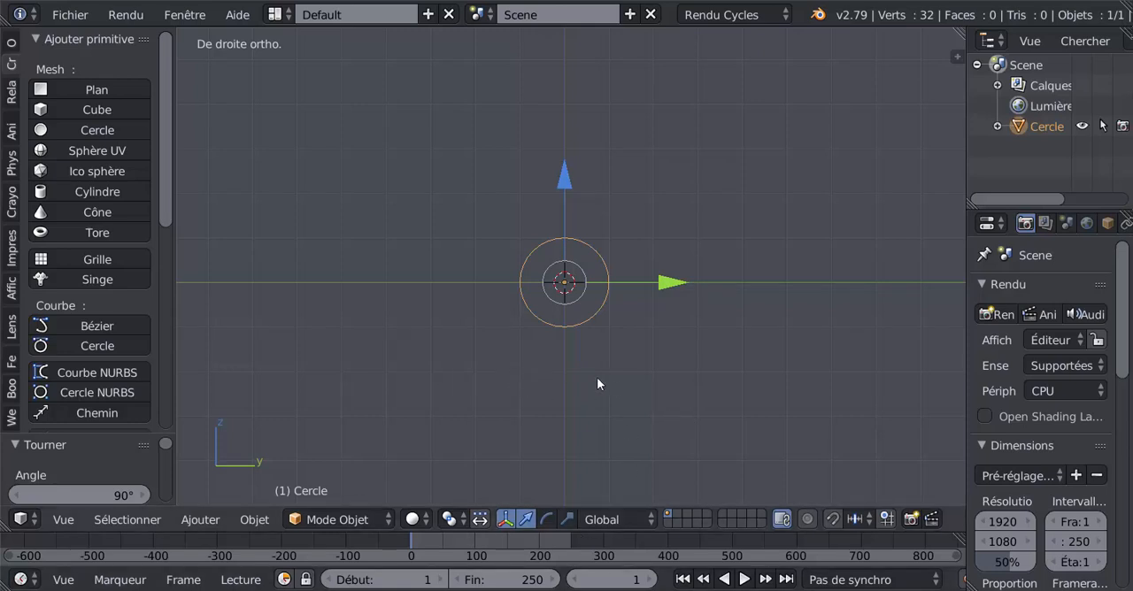
pyautogui.press('Tab')
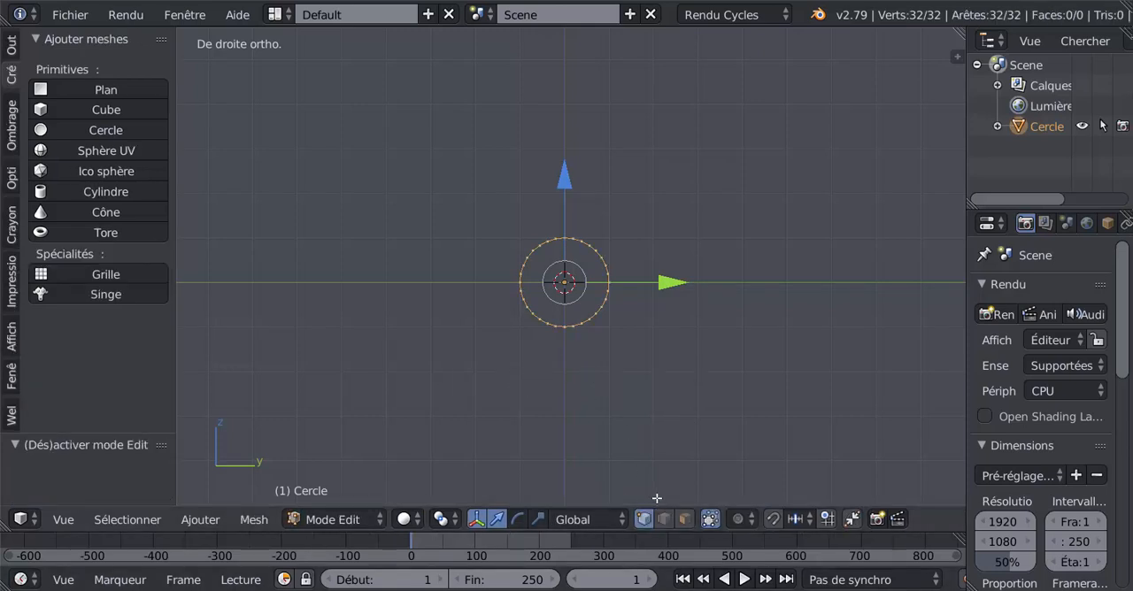
pyautogui.press('KP_1')
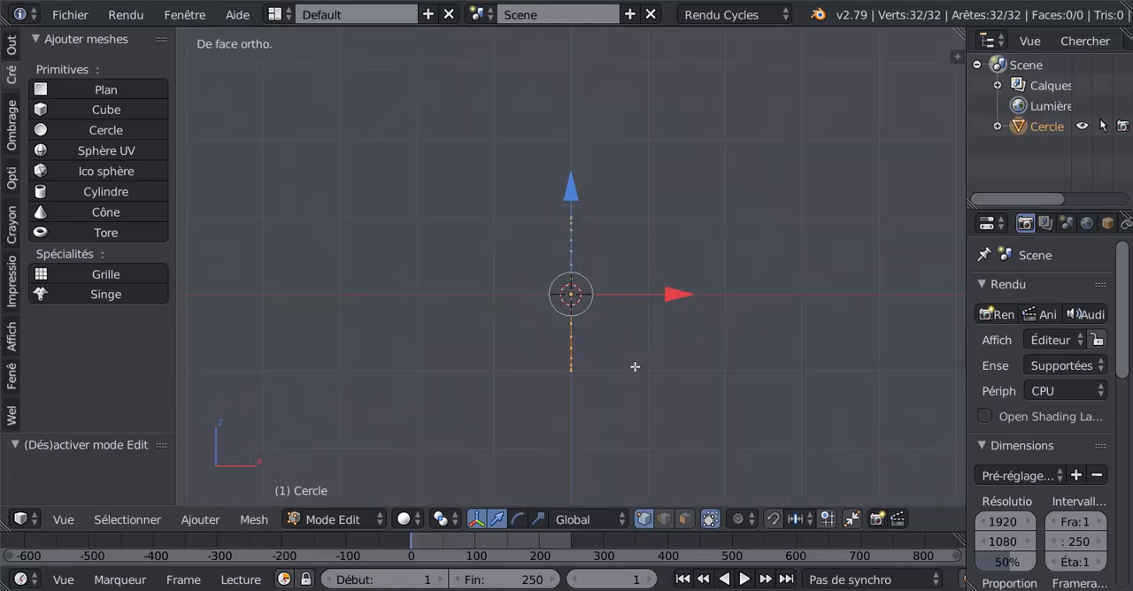
pyautogui.press('KP_3')
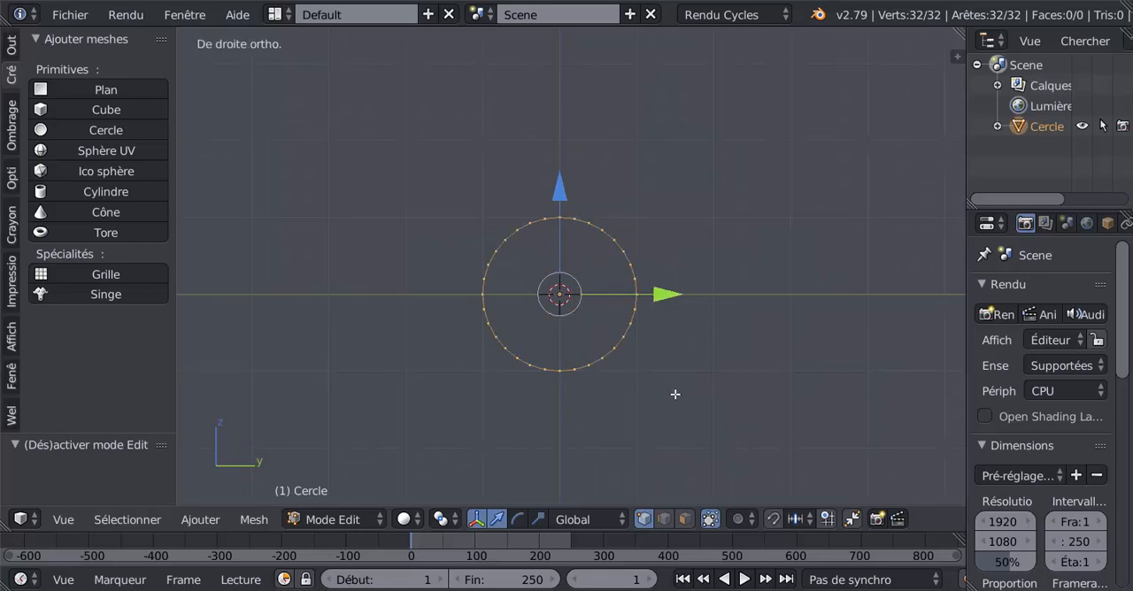
pyautogui.press('a')
pyautogui.press('b')
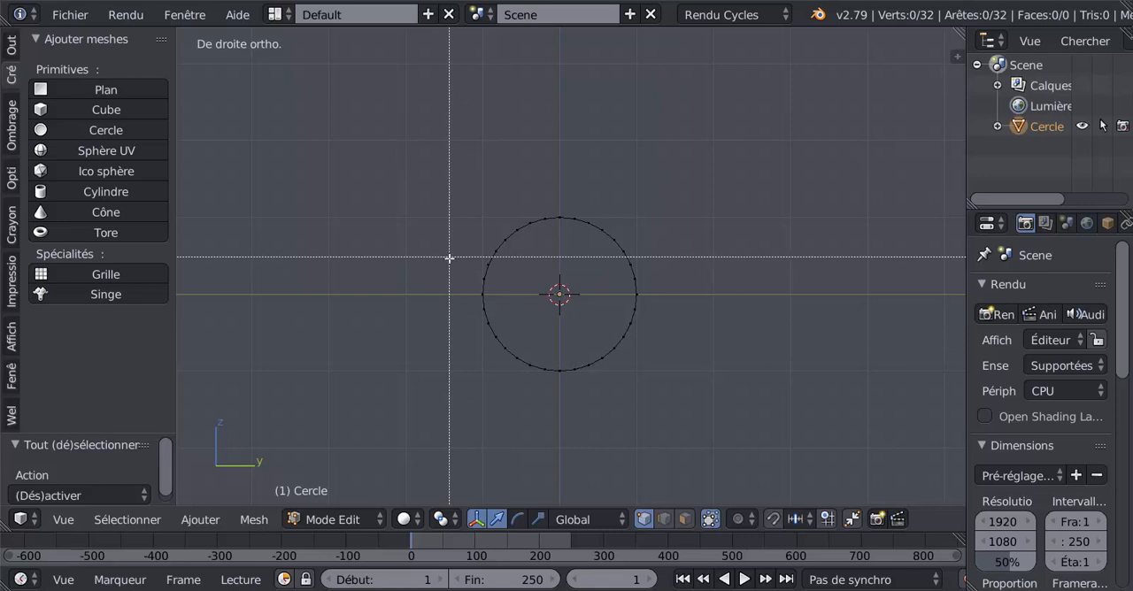
pyautogui.moveTo(449, 258); pyautogui.dragTo(698, 343)
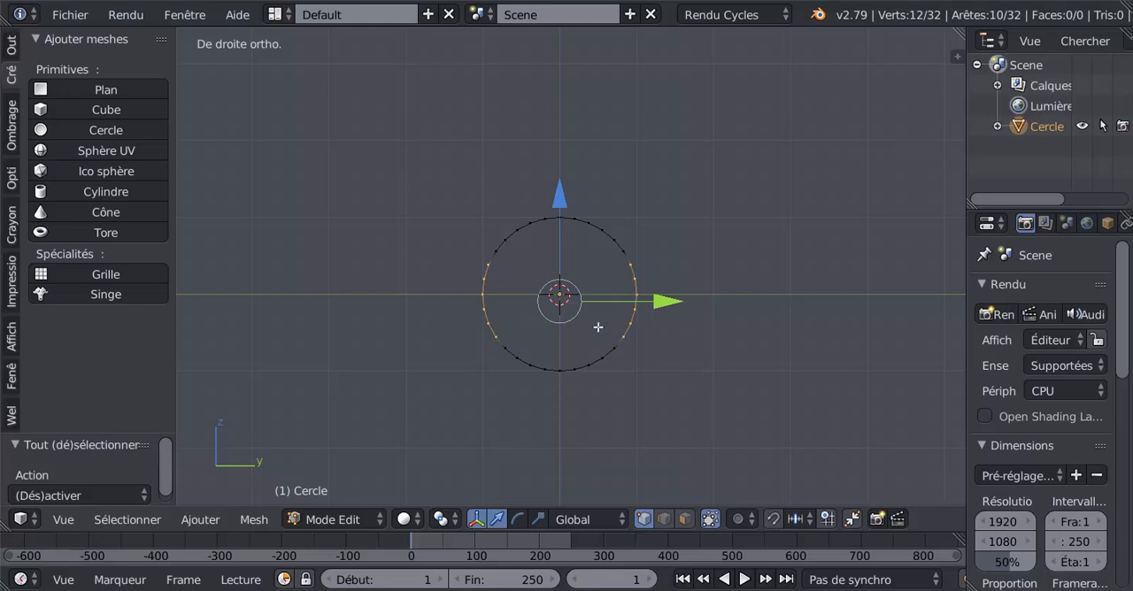
pyautogui.click(538, 520)
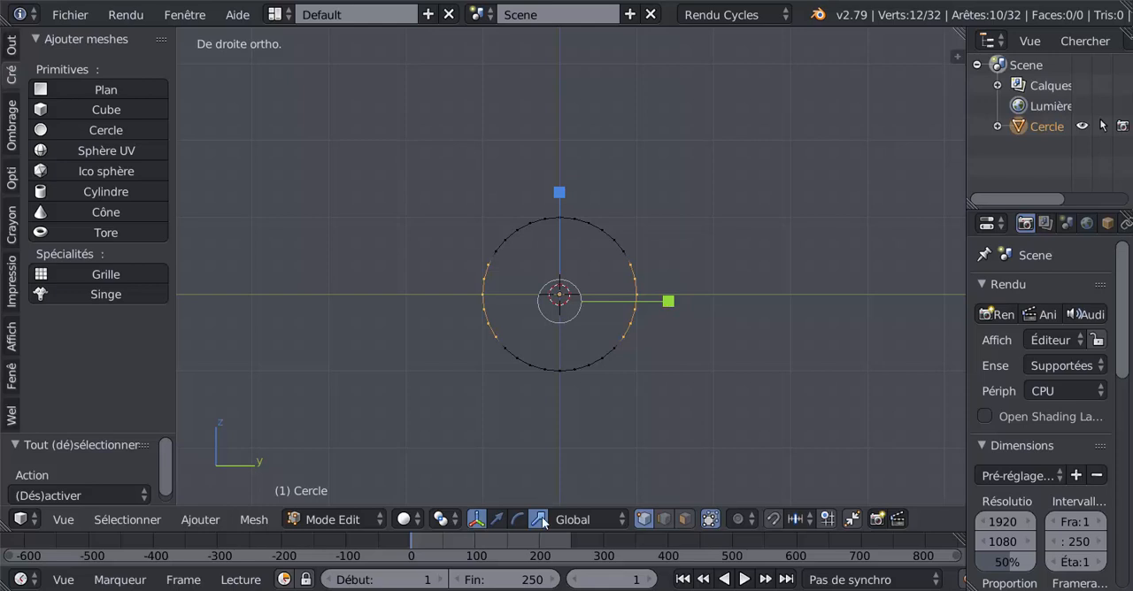
pyautogui.moveTo(684, 302); pyautogui.dragTo(792, 319)
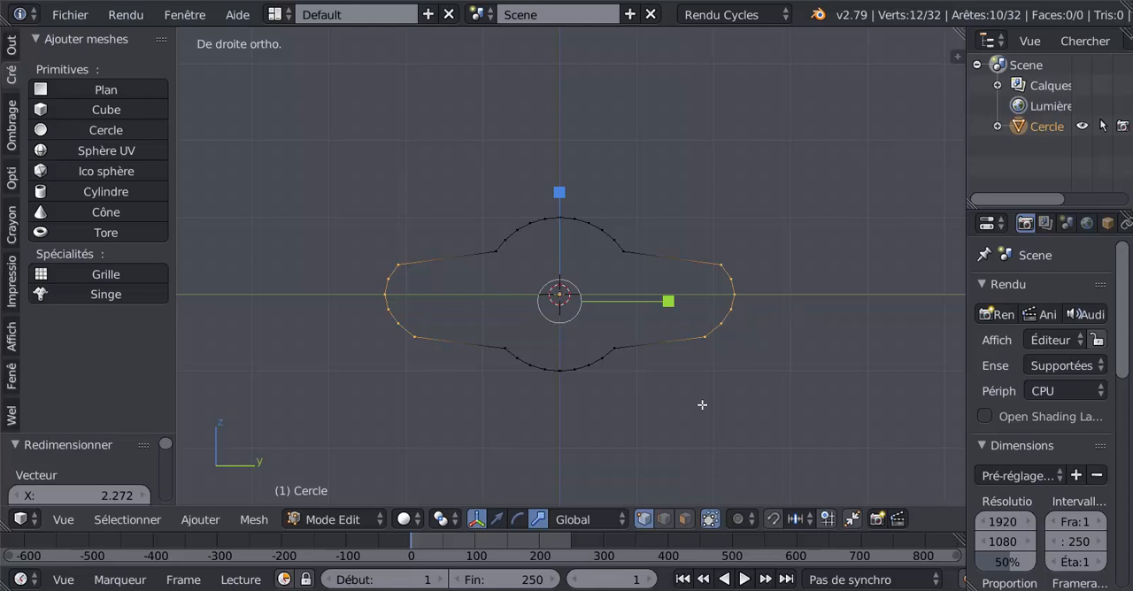
pyautogui.scroll(-3, 702, 404)
pyautogui.scroll(2, 704, 403)
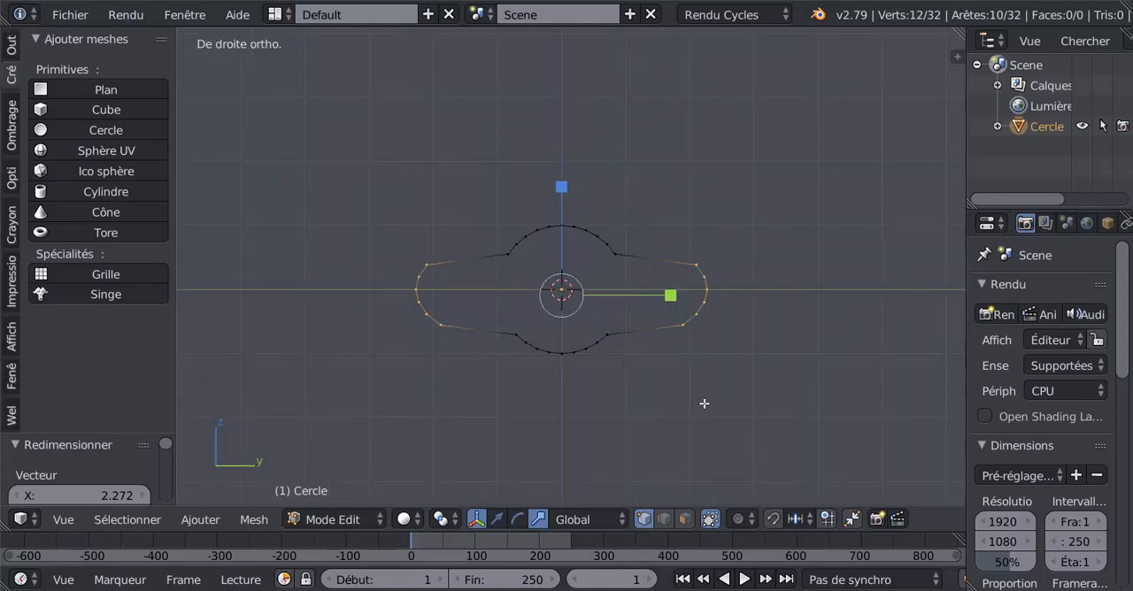
# - Extrude the whole fuselage outline about 5.55 units along negative X
pyautogui.press('KP_1')
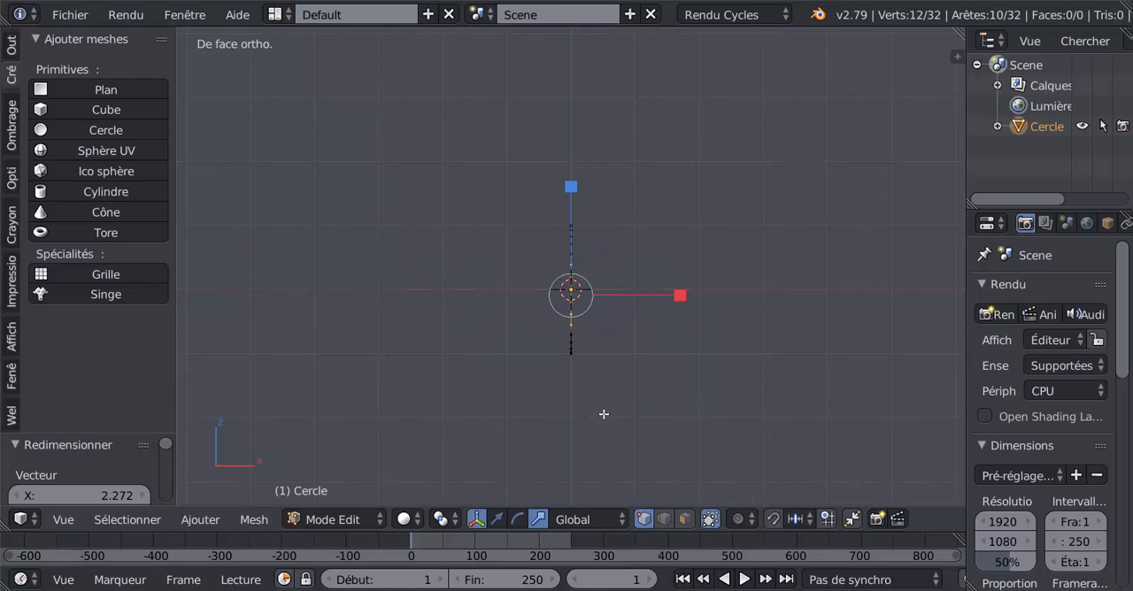
pyautogui.press('a')
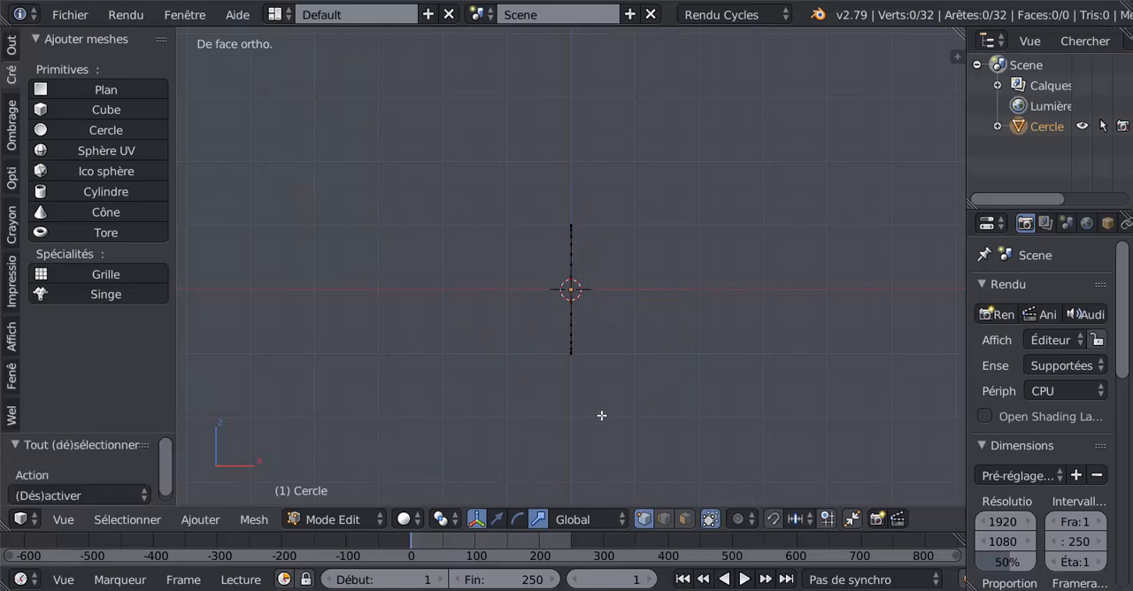
pyautogui.press('a')
pyautogui.click(497, 521)
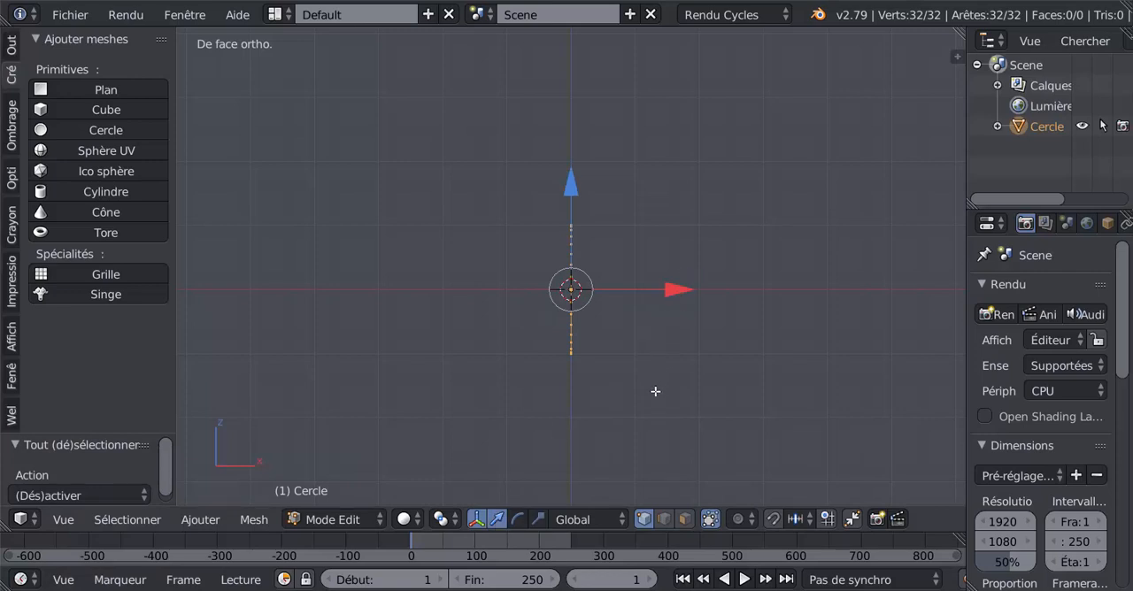
pyautogui.press('e')
pyautogui.rightClick(659, 330)
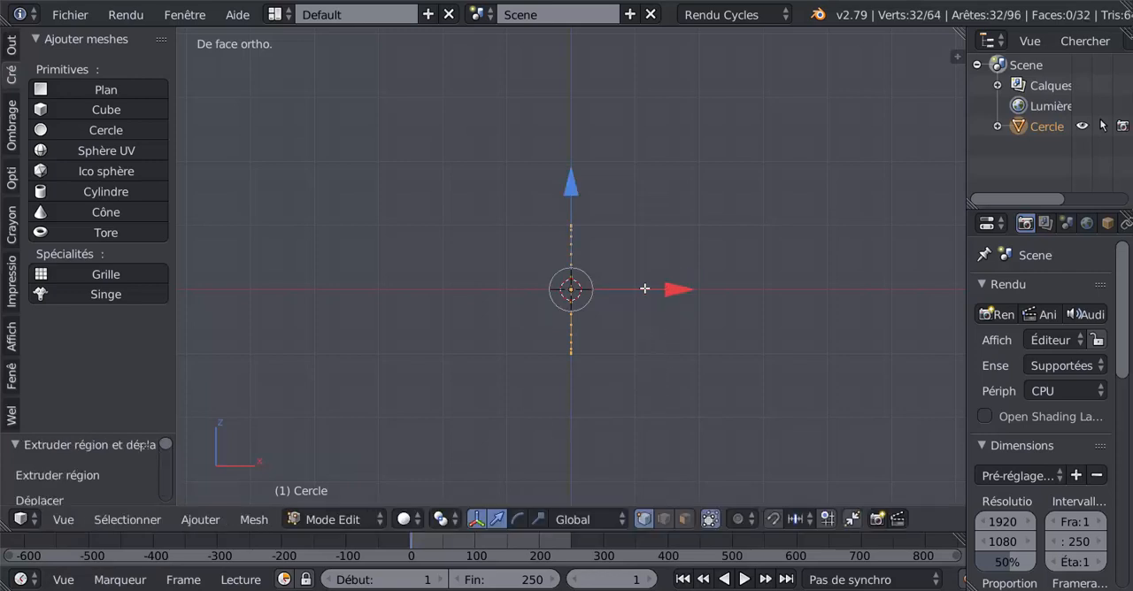
pyautogui.moveTo(645, 289); pyautogui.dragTo(318, 298)
pyautogui.moveTo(690, 278); pyautogui.dragTo(678, 399, button='middle')
pyautogui.scroll(4, 662, 398)
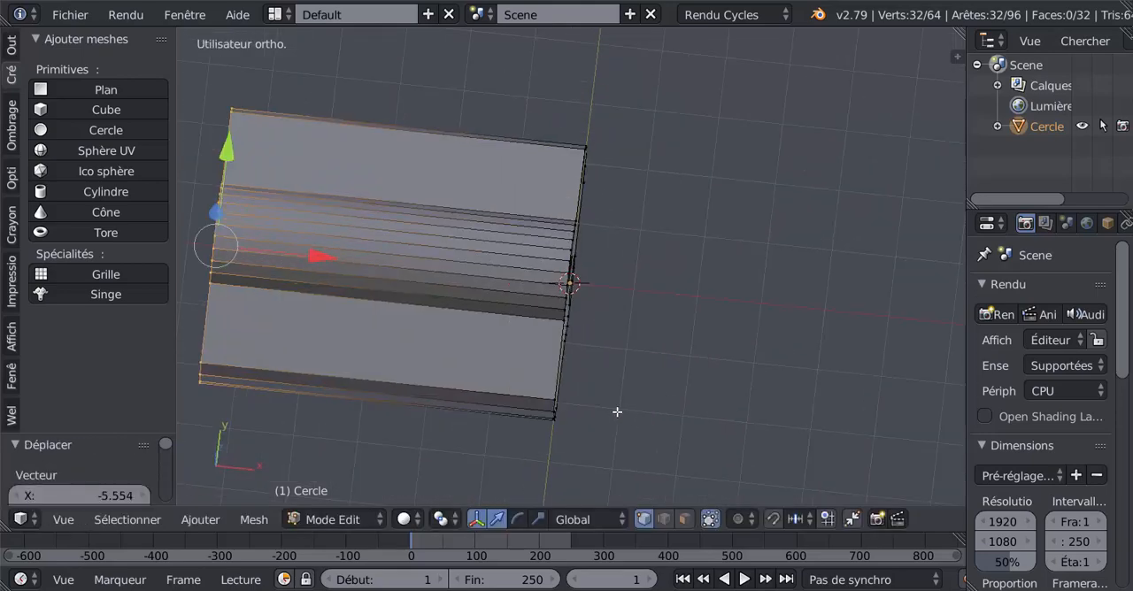
# - Scale the fuselage's end outline at the origin uniformly to about 0.52 to taper the body
pyautogui.moveTo(557, 339); pyautogui.dragTo(505, 400, button='middle')
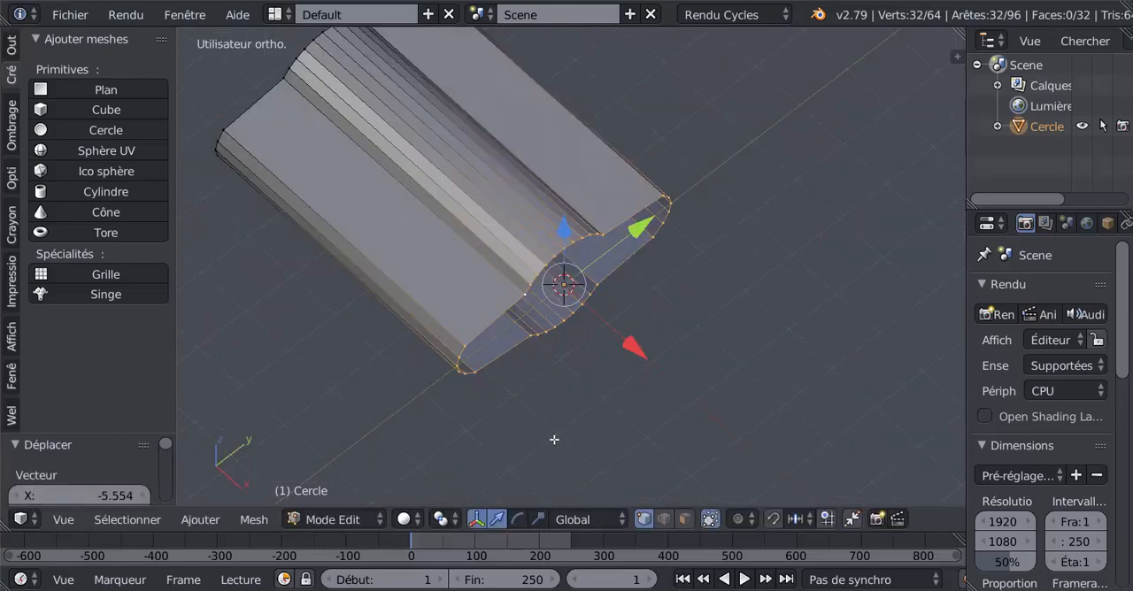
pyautogui.press('s')
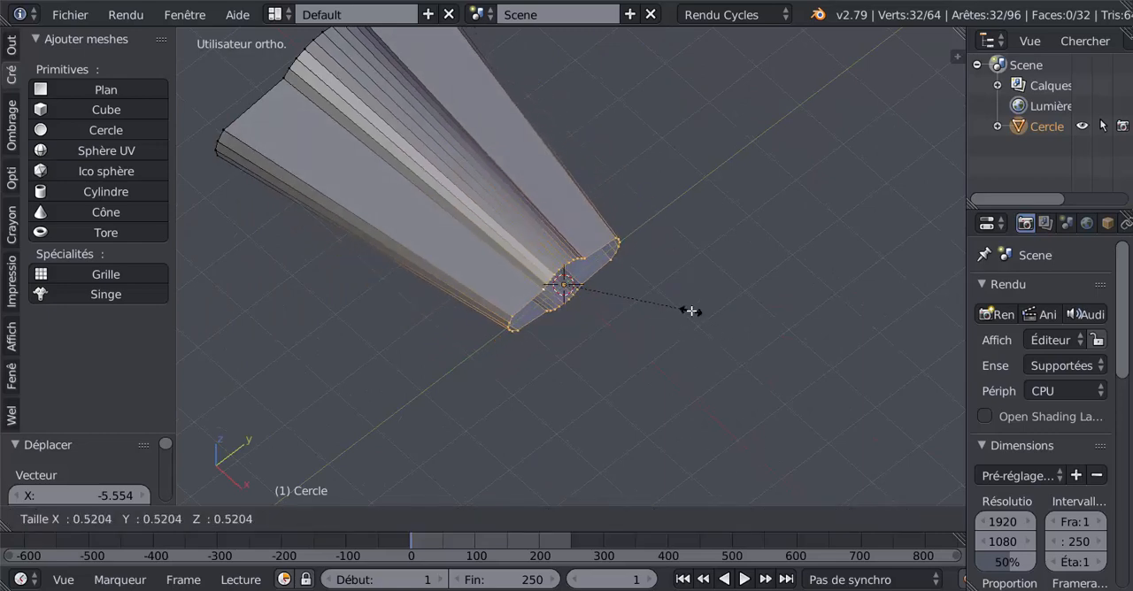
pyautogui.click(692, 311)
pyautogui.moveTo(617, 362); pyautogui.dragTo(583, 331, button='middle')
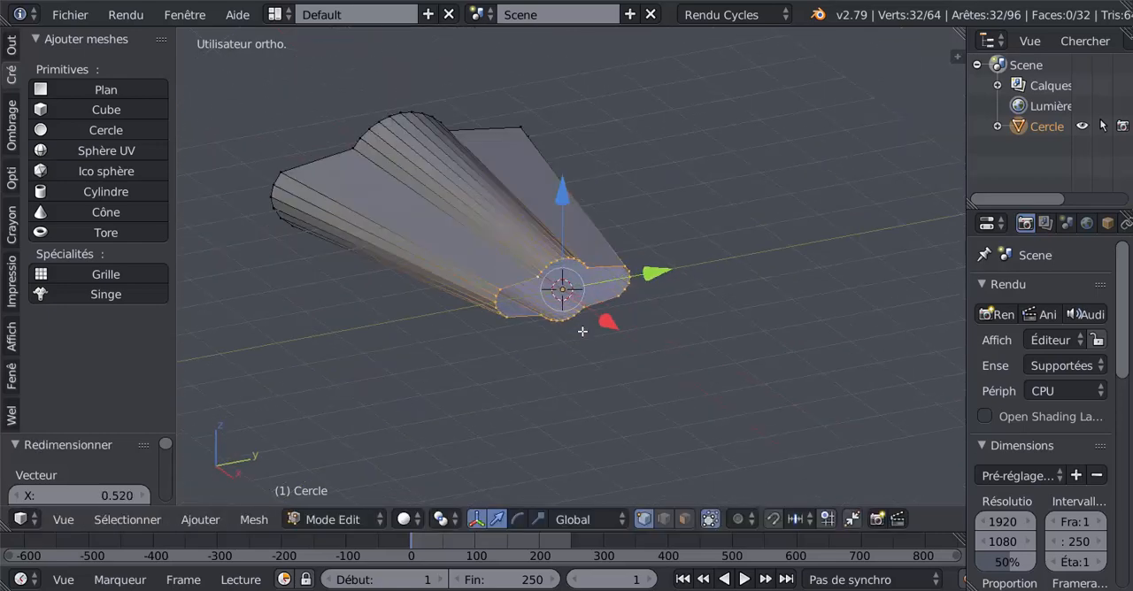
pyautogui.scroll(3, 578, 333)
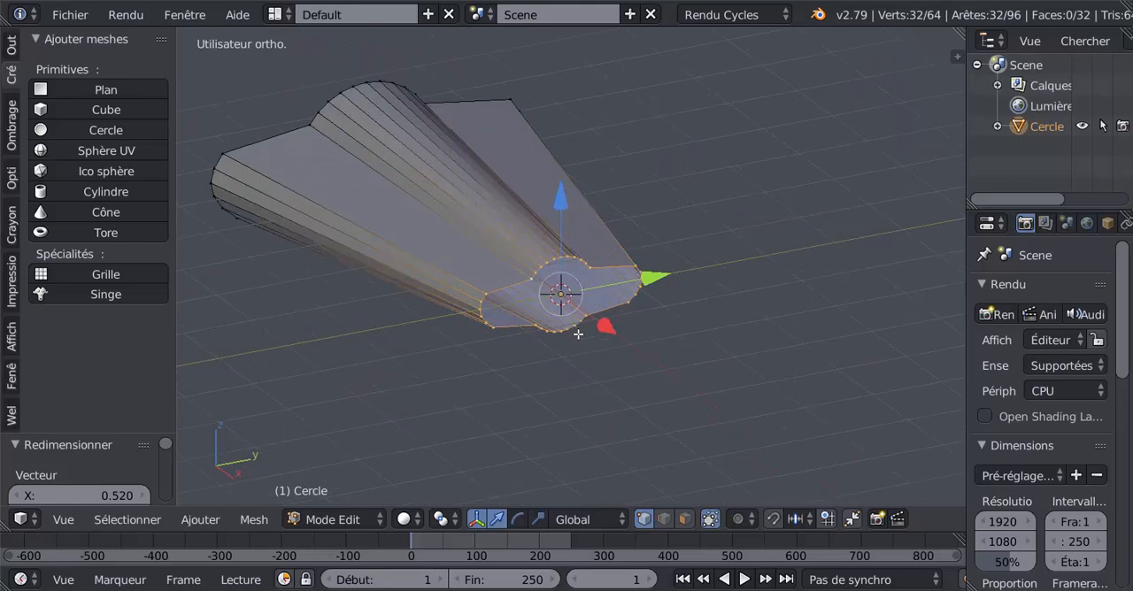
# - Connect the upper and lower corner vertices between the round body and the positive-Y wing root with an edge across the narrow opening
pyautogui.moveTo(579, 355); pyautogui.dragTo(510, 397, button='middle')
pyautogui.scroll(4, 567, 400)
pyautogui.rightClick(637, 278)
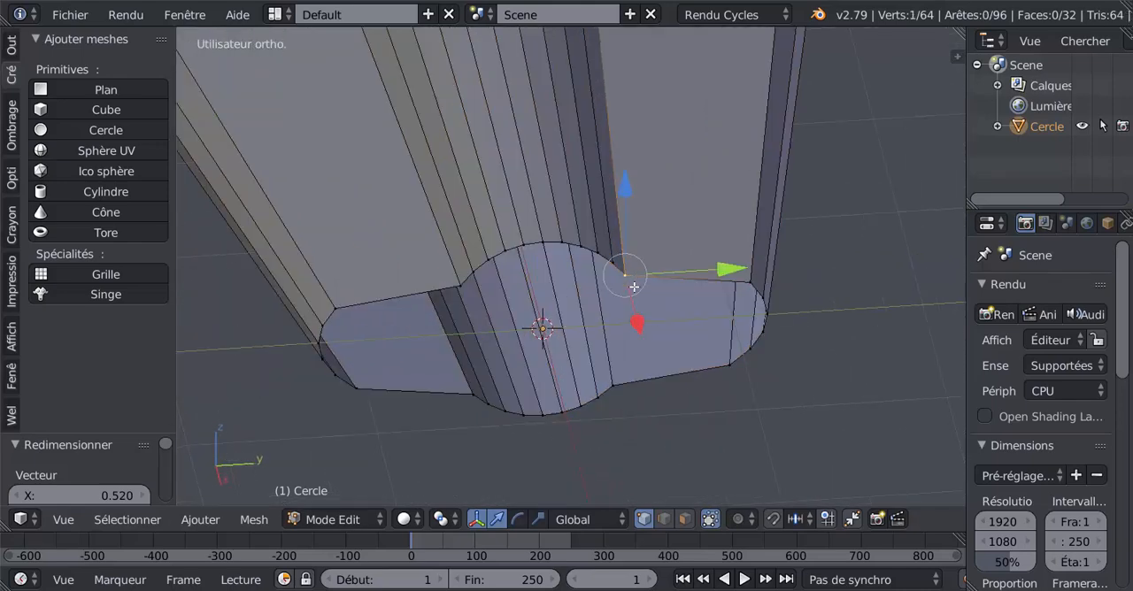
pyautogui.keyDown('shift'); pyautogui.rightClick(623, 403); pyautogui.keyUp('shift')
pyautogui.keyDown('shift'); pyautogui.rightClick(470, 401); pyautogui.keyUp('shift')
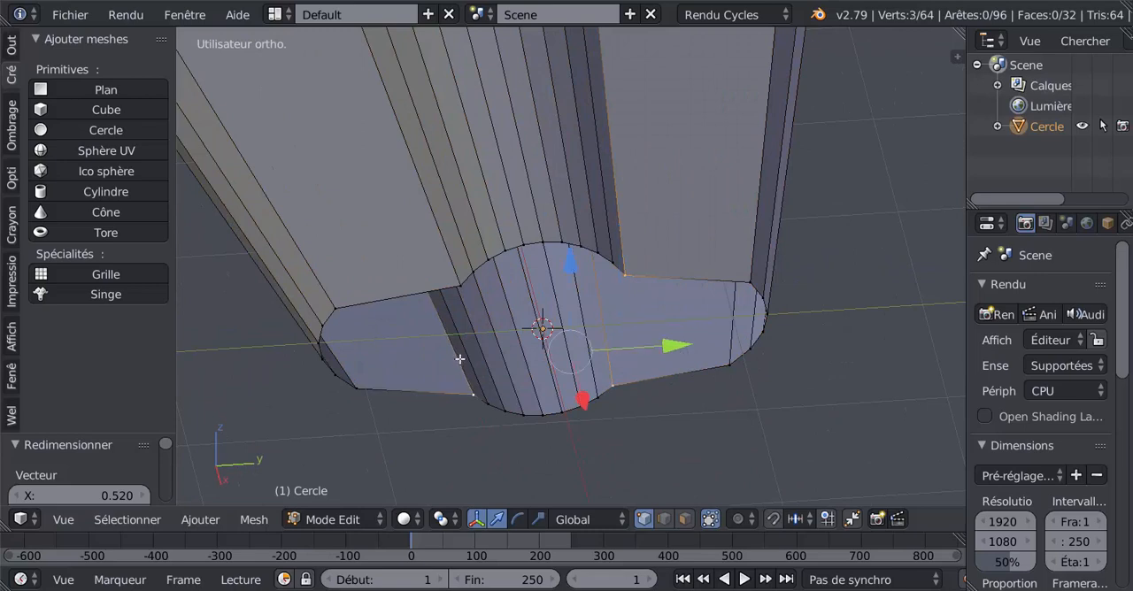
pyautogui.rightClick(645, 282)
pyautogui.keyDown('shift'); pyautogui.rightClick(609, 387); pyautogui.keyUp('shift')
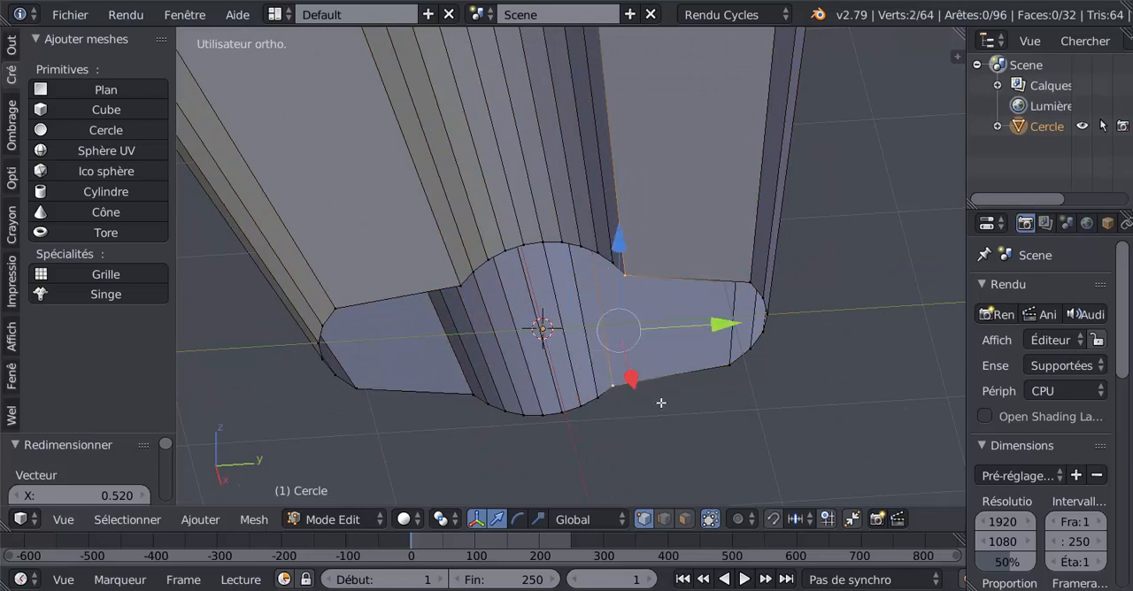
pyautogui.press('f')
pyautogui.click(660, 403)
# - Connect the upper and lower corner vertices between the round body and the negative-Y wing root with an edge
pyautogui.rightClick(458, 284)
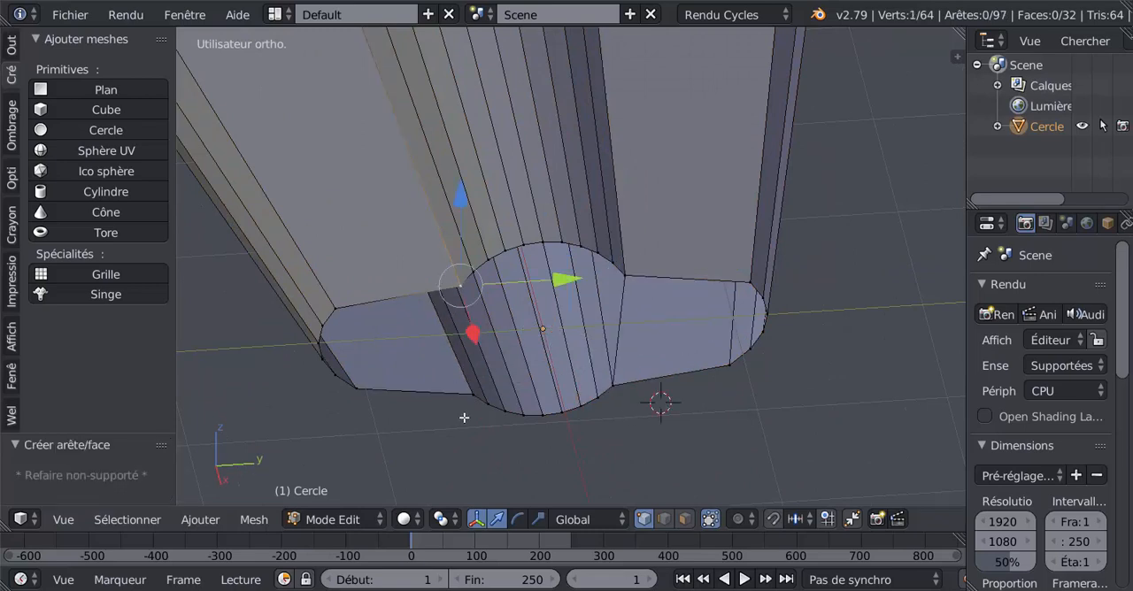
pyautogui.keyDown('shift'); pyautogui.rightClick(473, 414); pyautogui.keyUp('shift')
pyautogui.press('f')
pyautogui.click(461, 434)
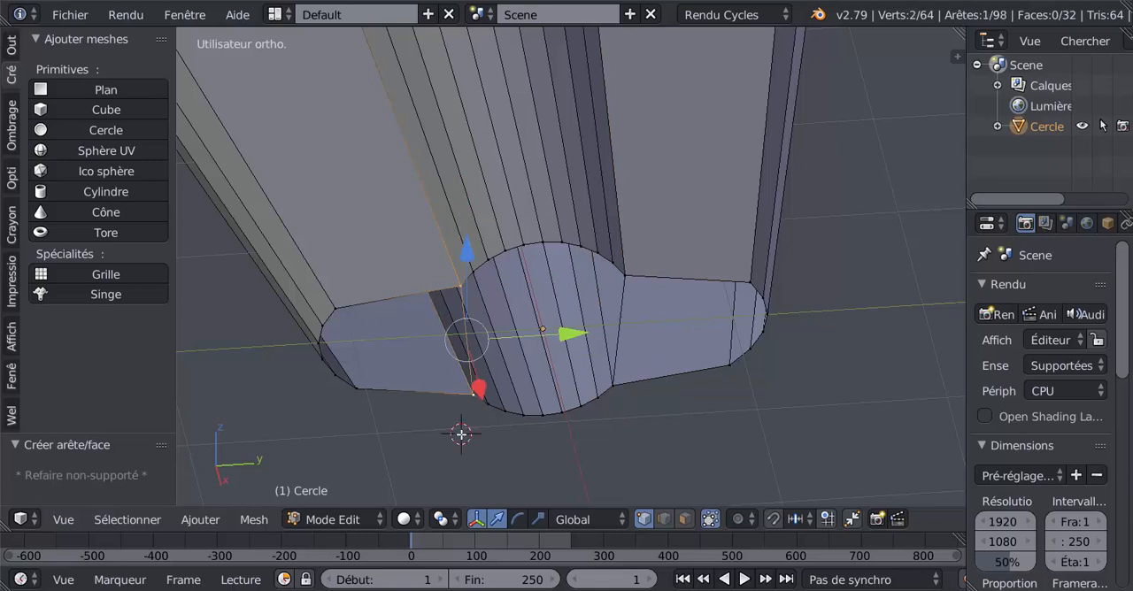
# - Select the round body's outline vertices at the origin end and extrude them about 1.58 units along positive X
pyautogui.moveTo(575, 380); pyautogui.dragTo(571, 327, button='middle')
pyautogui.press('c')
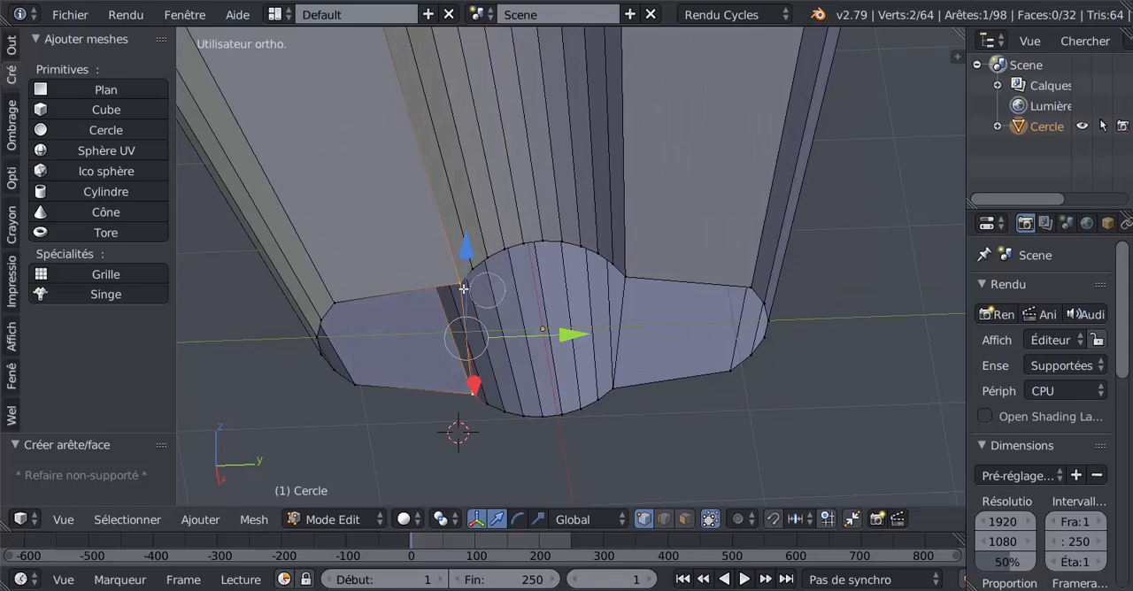
pyautogui.moveTo(468, 274)
pyautogui.mouseDown()
pyautogui.moveTo(588, 251)
pyautogui.moveTo(625, 281)
pyautogui.moveTo(610, 398)
pyautogui.moveTo(498, 412)
pyautogui.moveTo(595, 402)
pyautogui.mouseUp()
pyautogui.rightClick(595, 404)
pyautogui.scroll(-2, 595, 413)
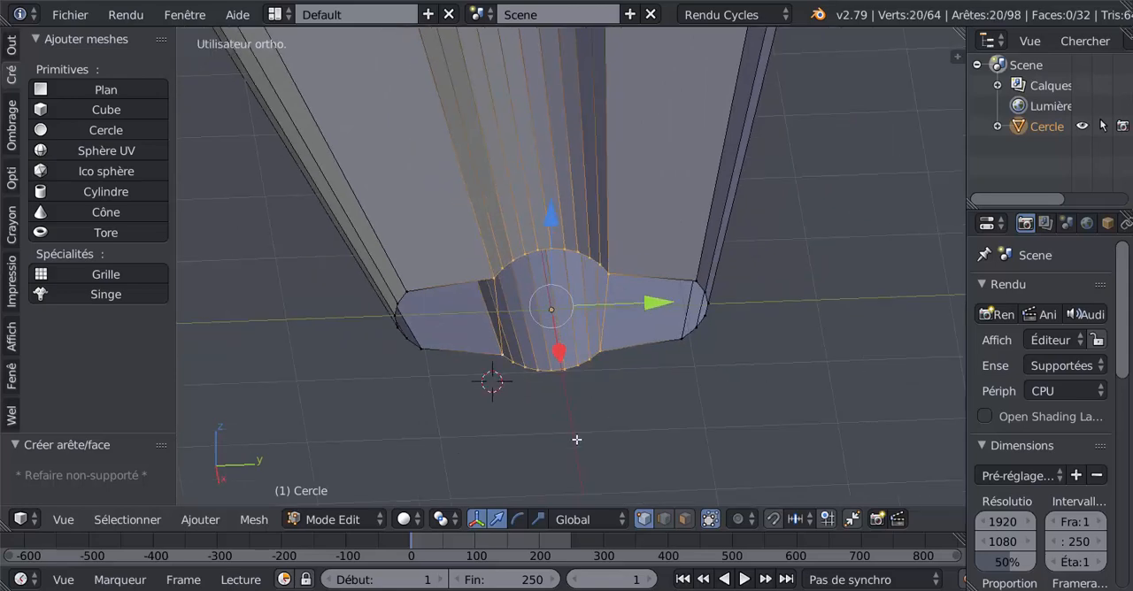
pyautogui.moveTo(578, 440)
pyautogui.mouseDown(button='middle')
pyautogui.moveTo(569, 390)
pyautogui.moveTo(597, 410)
pyautogui.moveTo(600, 399)
pyautogui.mouseUp(button='middle')
pyautogui.moveTo(574, 344); pyautogui.dragTo(634, 367, button='middle')
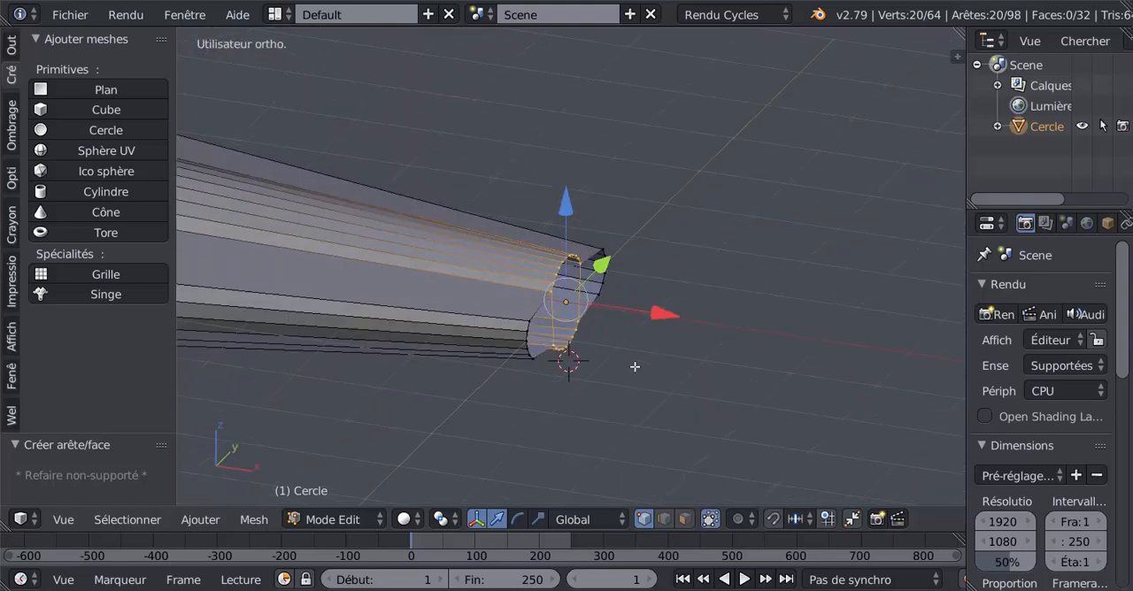
pyautogui.press('e')
pyautogui.click(788, 344)
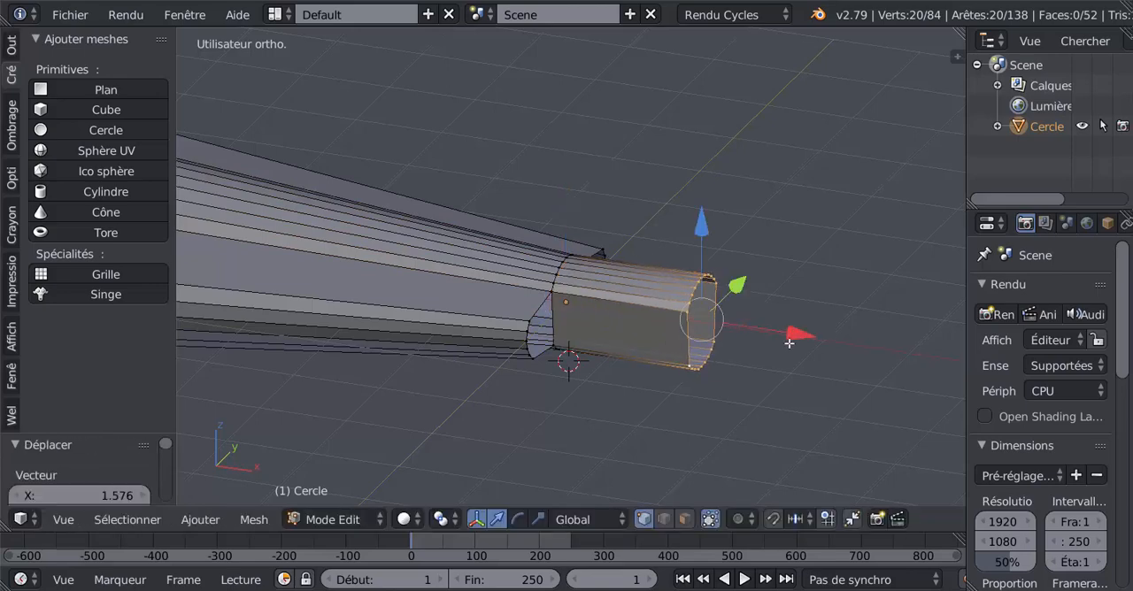
# - Reshape the extruded end outline into a circle with the LoopTools Circle operation
pyautogui.moveTo(788, 343); pyautogui.dragTo(635, 384, button='middle')
pyautogui.press('Tab')
pyautogui.press('Tab')
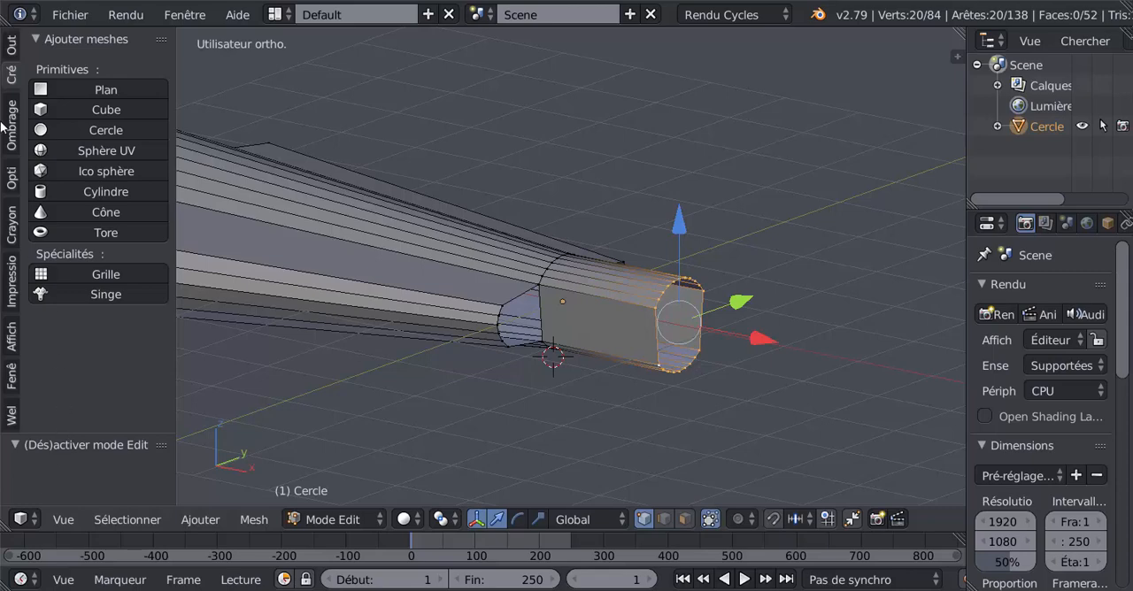
pyautogui.click(12, 46)
pyautogui.scroll(-5, 159, 103)
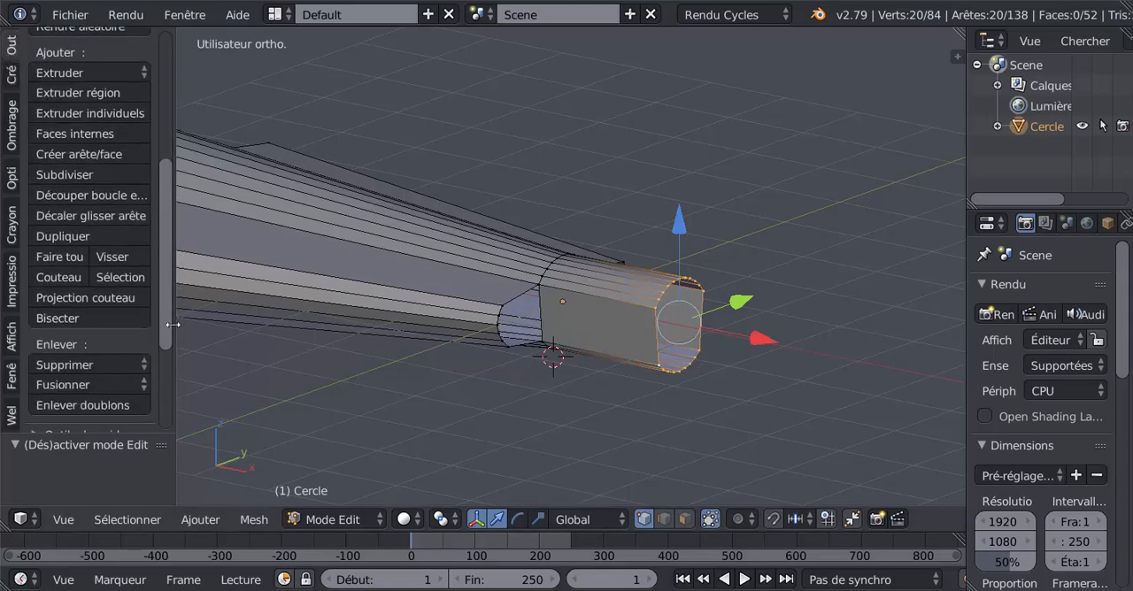
pyautogui.scroll(-4, 84, 405)
pyautogui.click(112, 387)
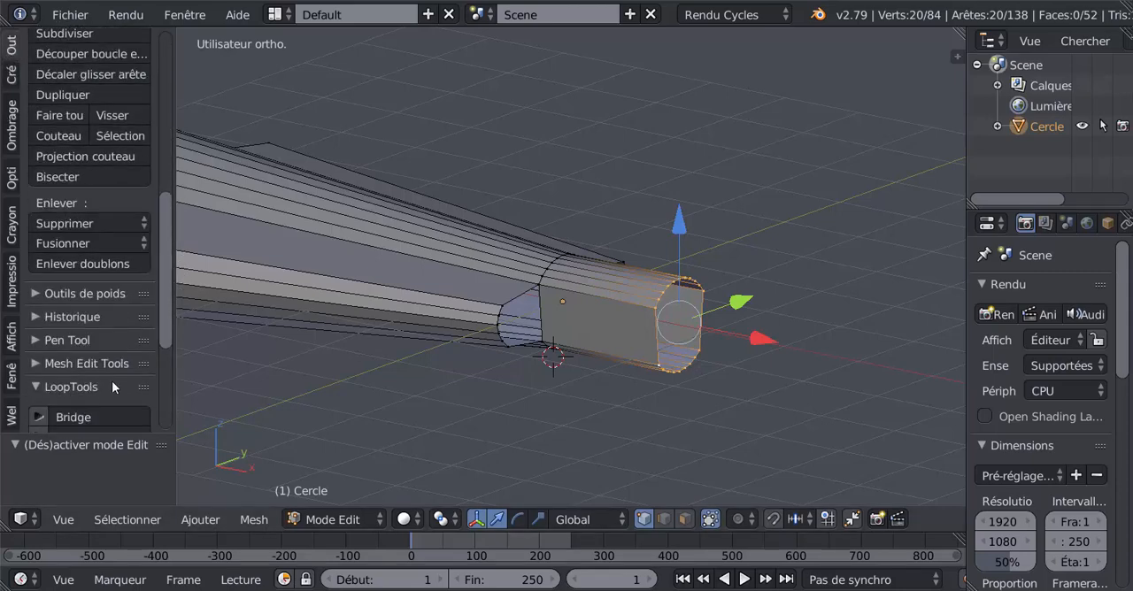
pyautogui.moveTo(168, 298); pyautogui.dragTo(173, 355)
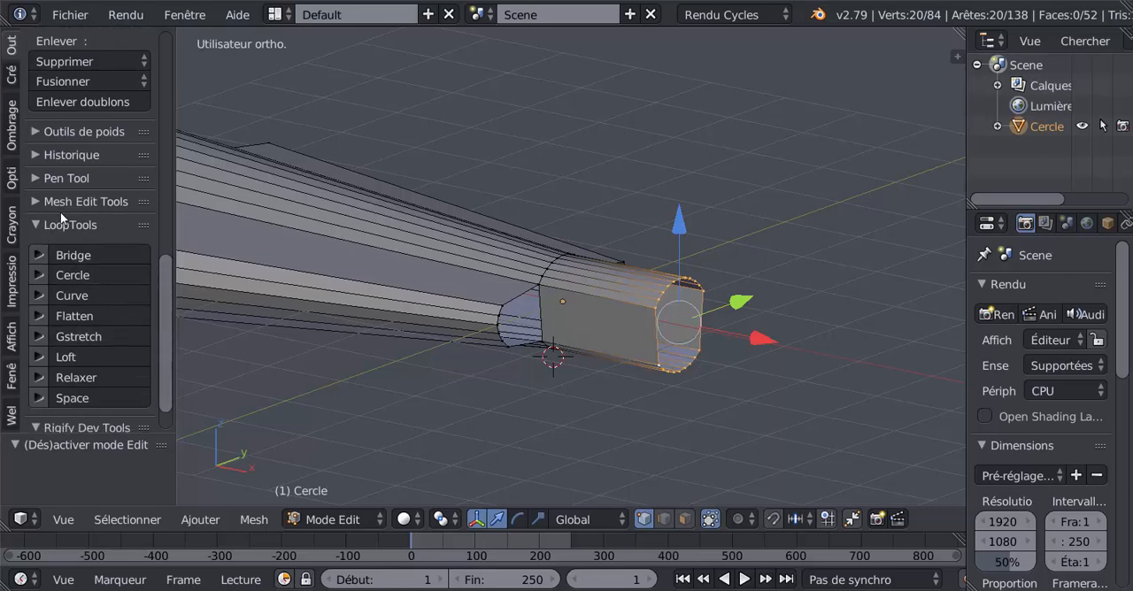
pyautogui.click(72, 274)
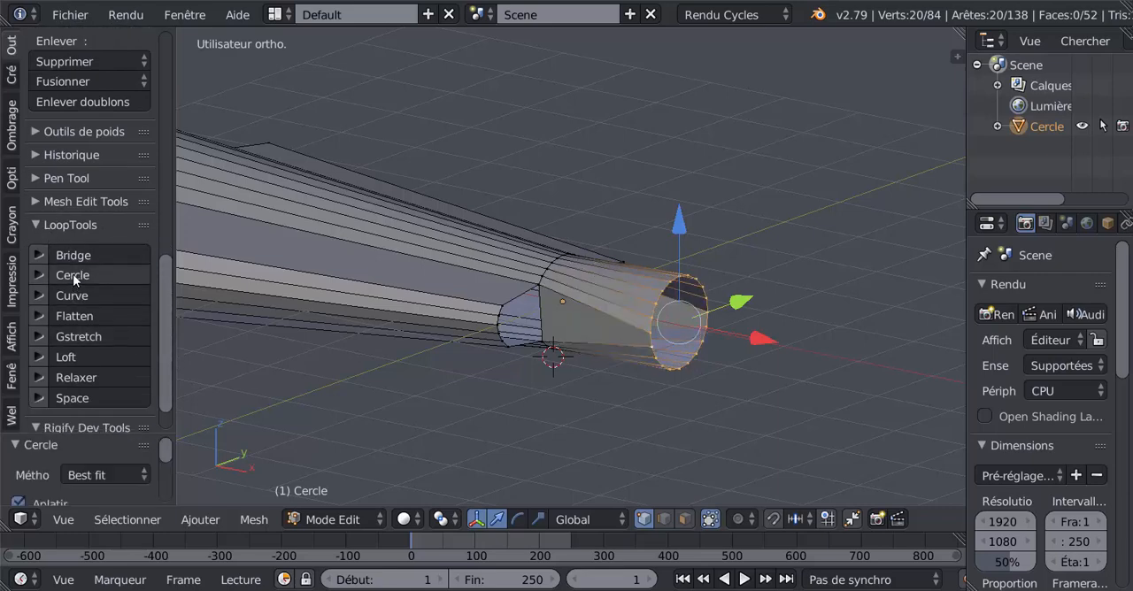
# - Scale the circular end outline uniformly to about 0.773 and, in the front view, by a further 0.945
pyautogui.press('Tab')
pyautogui.moveTo(430, 384); pyautogui.dragTo(438, 422, button='middle')
pyautogui.press('Tab')
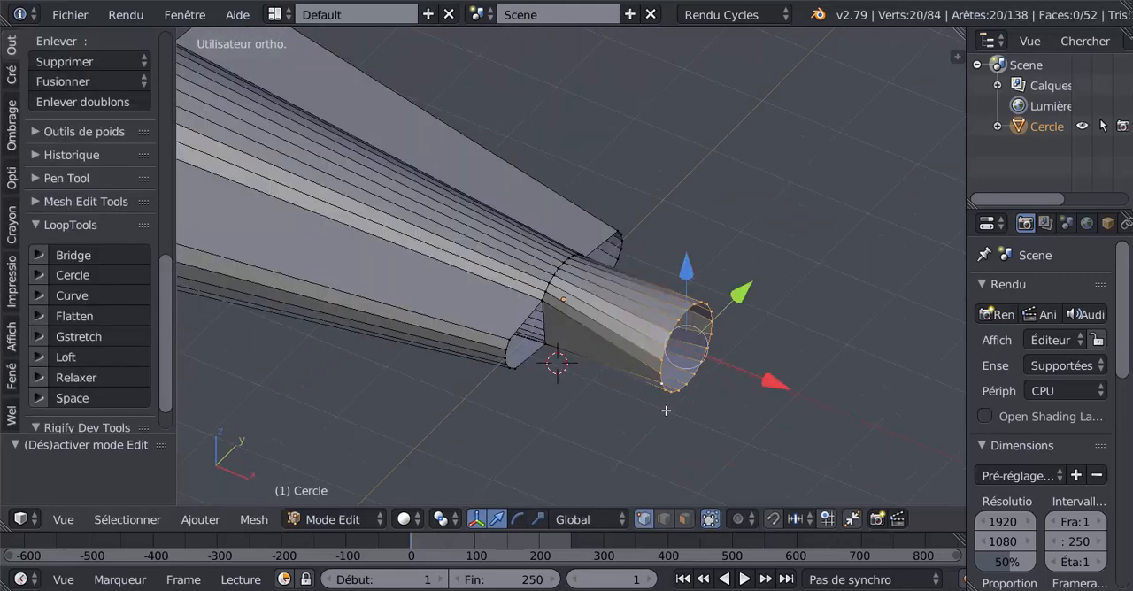
pyautogui.press('s')
pyautogui.click(735, 398)
pyautogui.press('KP_1')
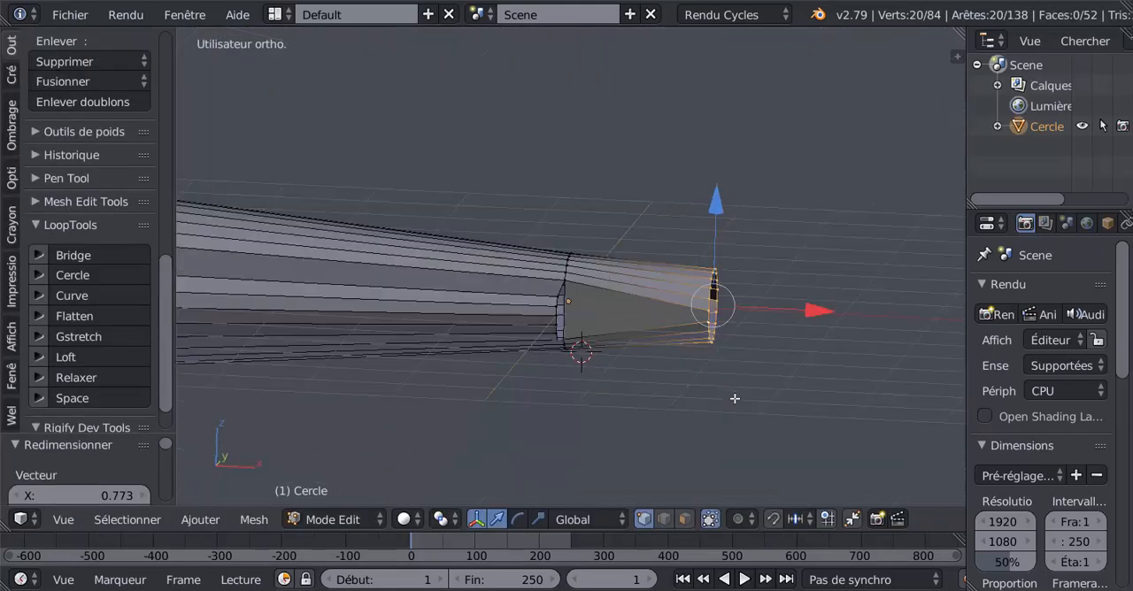
pyautogui.scroll(-4, 576, 242)
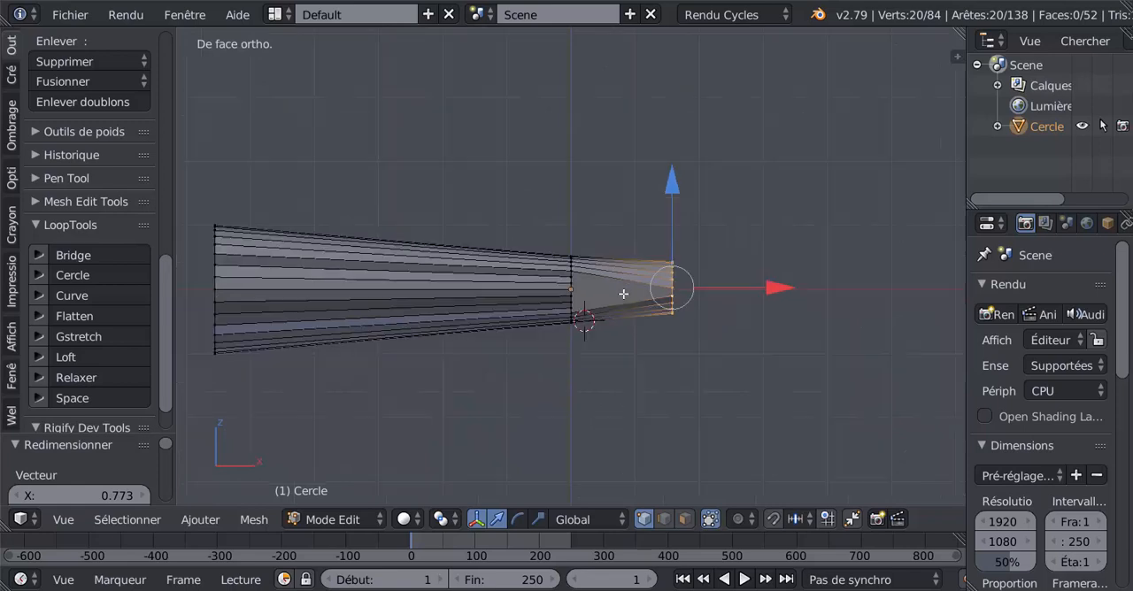
pyautogui.press('s')
pyautogui.click(700, 337)
pyautogui.scroll(1, 554, 306)
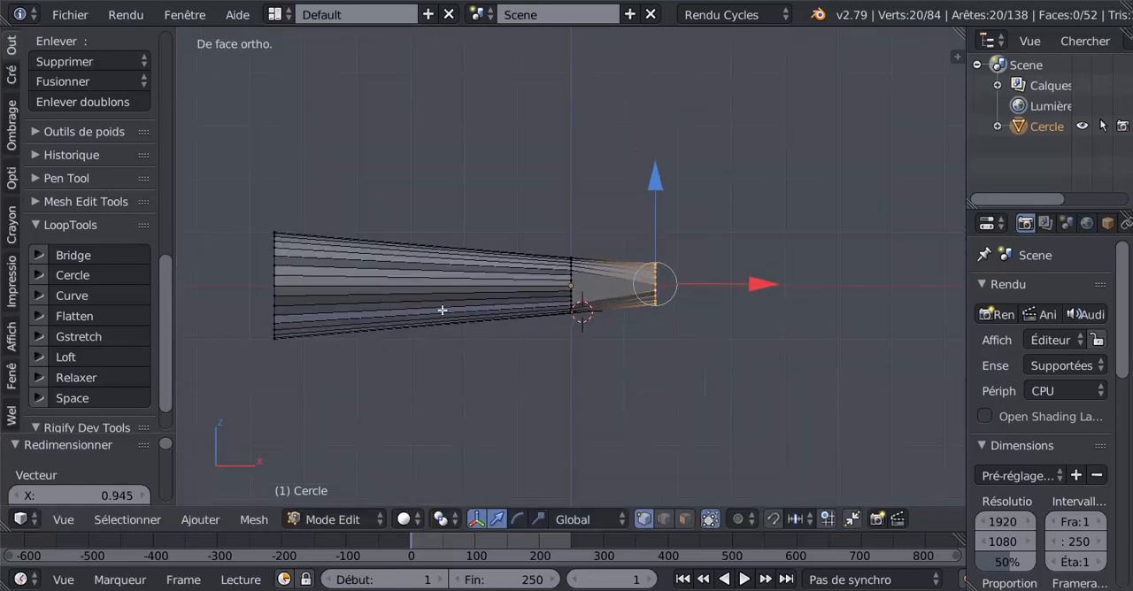
# - Select the full outline loop at the fuselage's negative-X end and scale it uniformly to about 0.87
pyautogui.keyDown('alt'); pyautogui.rightClick(273, 279); pyautogui.keyUp('alt')
pyautogui.press('s')
pyautogui.click(385, 394)
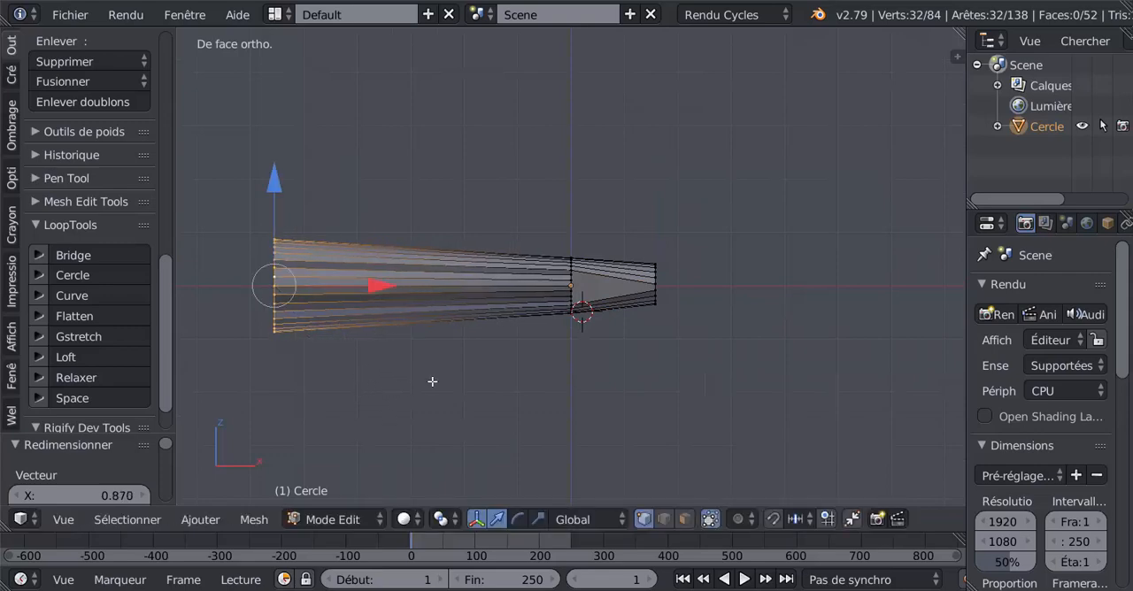
# - Select the open edge loops of both wing roots beside the central body and make them circular with LoopTools Circle
pyautogui.press('Tab')
pyautogui.moveTo(433, 382); pyautogui.dragTo(302, 425, button='middle')
pyautogui.scroll(3, 546, 379)
pyautogui.moveTo(546, 379); pyautogui.dragTo(655, 320, button='middle')
pyautogui.press('Tab')
pyautogui.keyDown('alt'); pyautogui.rightClick(684, 303); pyautogui.keyUp('alt')
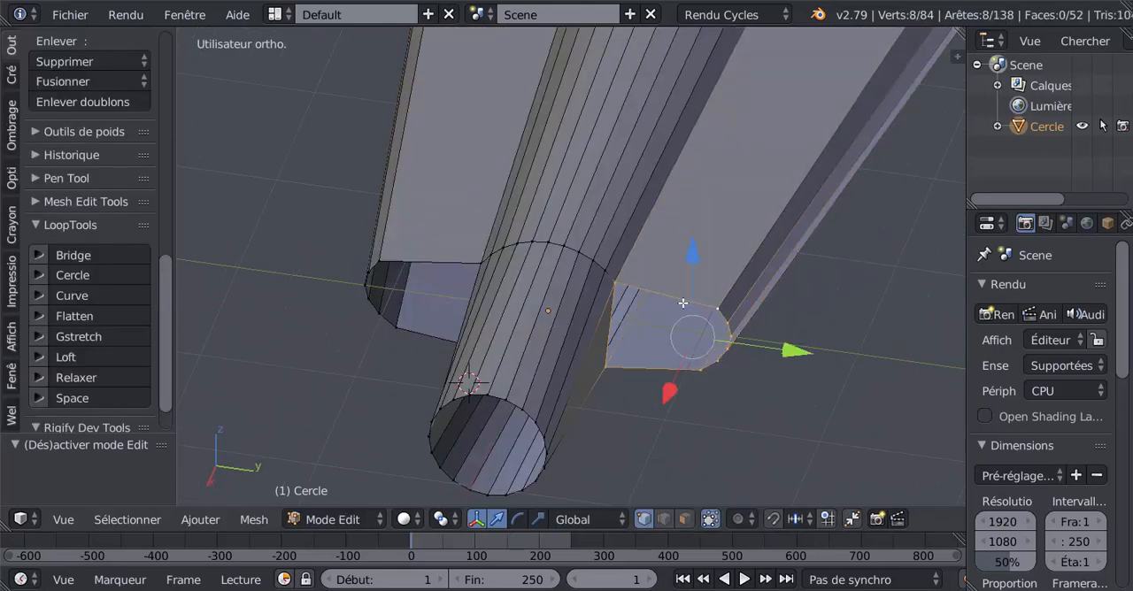
pyautogui.keyDown('alt'); pyautogui.keyDown('shift'); pyautogui.rightClick(449, 267); pyautogui.keyUp('shift'); pyautogui.keyUp('alt')
pyautogui.moveTo(443, 292); pyautogui.dragTo(513, 291, button='middle')
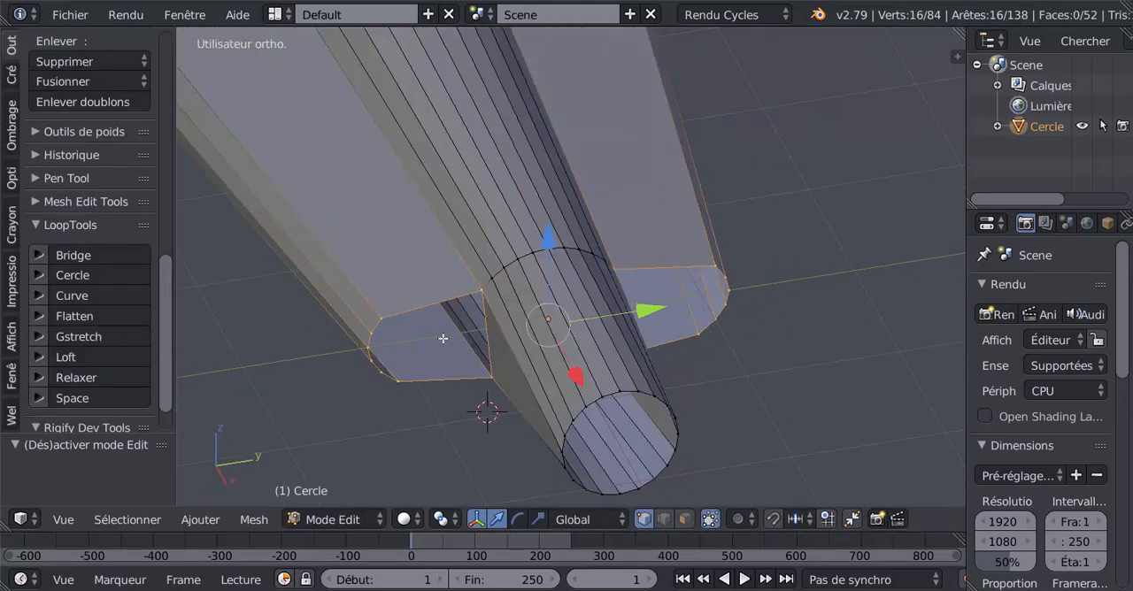
pyautogui.moveTo(443, 338); pyautogui.dragTo(456, 352, button='middle')
pyautogui.moveTo(703, 377); pyautogui.dragTo(603, 391, button='middle')
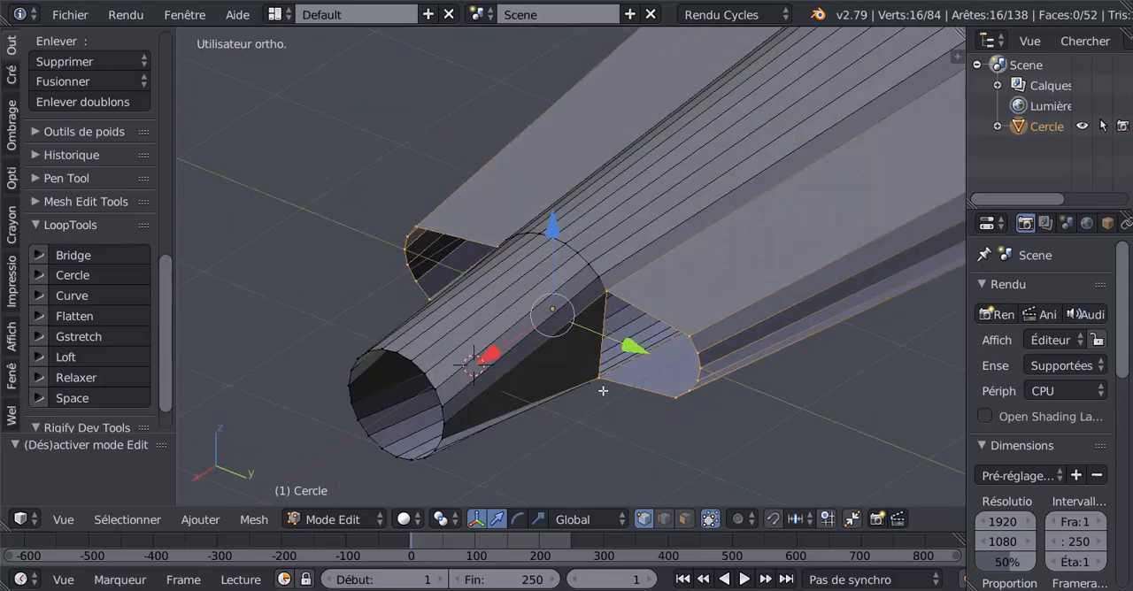
pyautogui.moveTo(488, 418); pyautogui.dragTo(534, 345, button='middle')
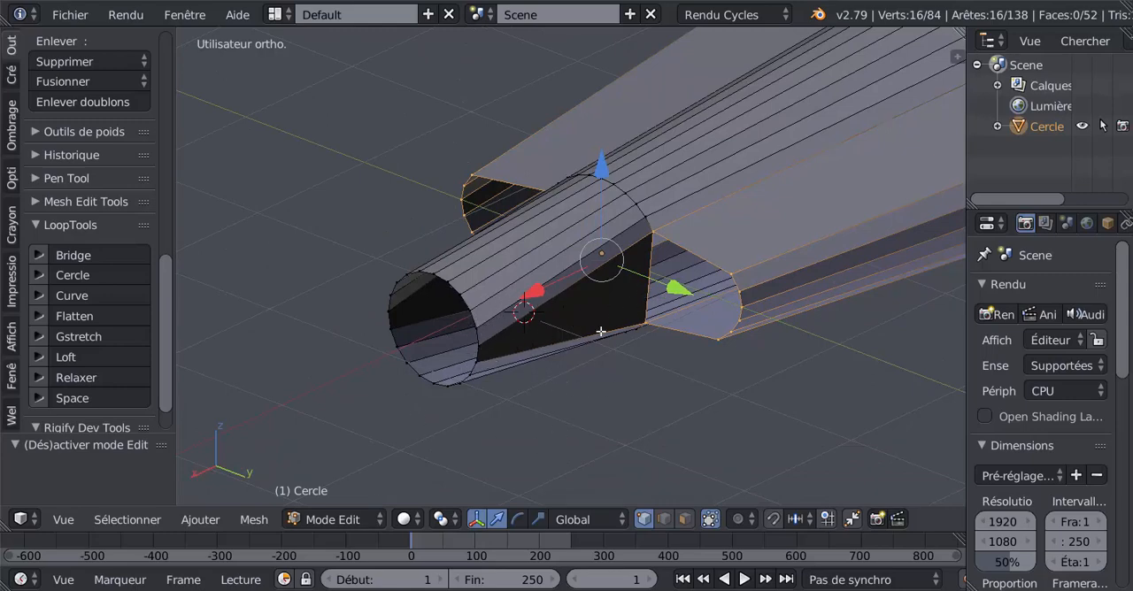
pyautogui.click(66, 275)
# - Set the pivot point to individual origins and scale both circular side openings to about 0.674
pyautogui.scroll(-3, 380, 309)
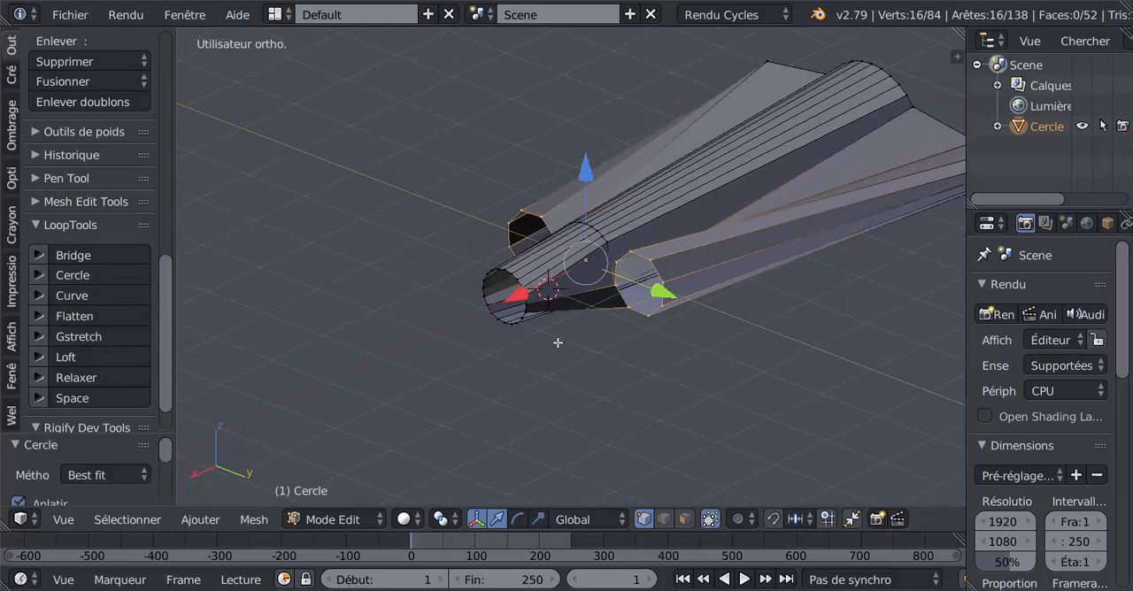
pyautogui.moveTo(558, 343); pyautogui.dragTo(658, 359, button='middle')
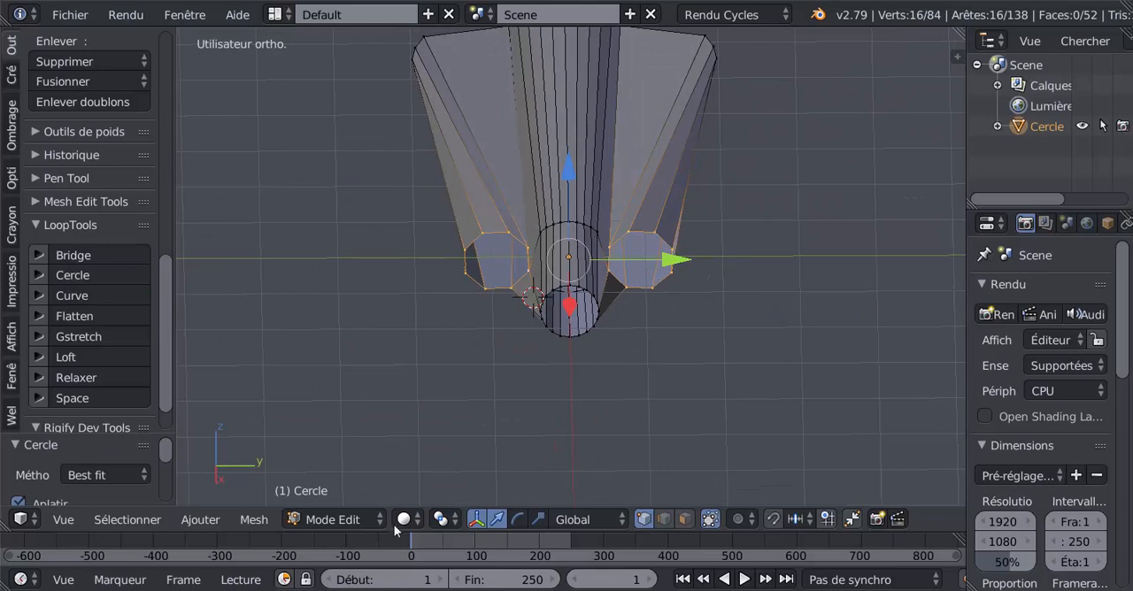
pyautogui.click(444, 520)
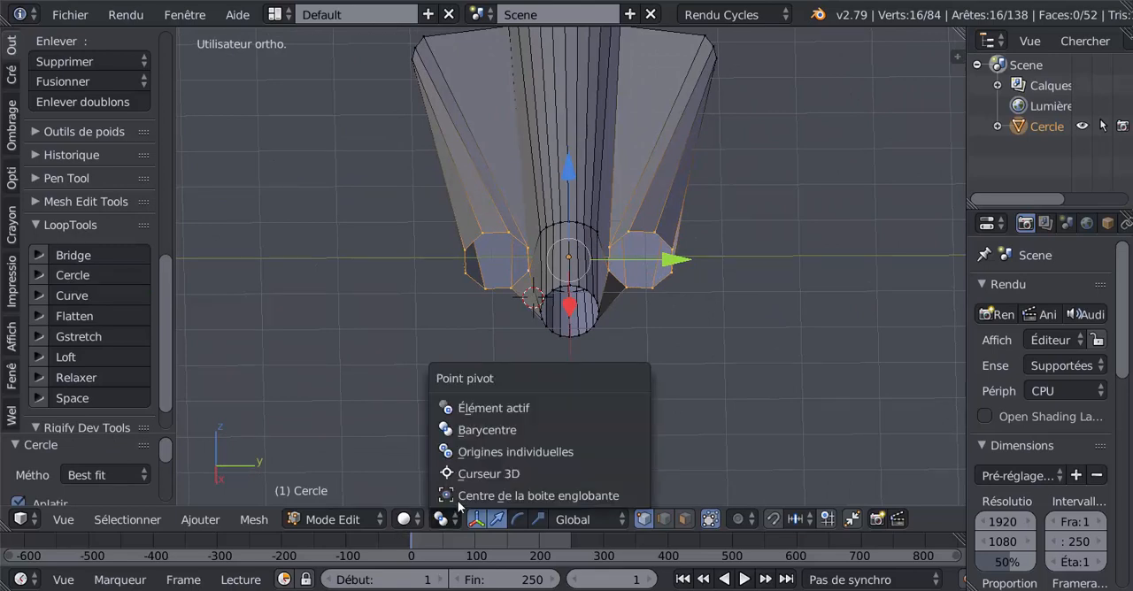
pyautogui.click(478, 453)
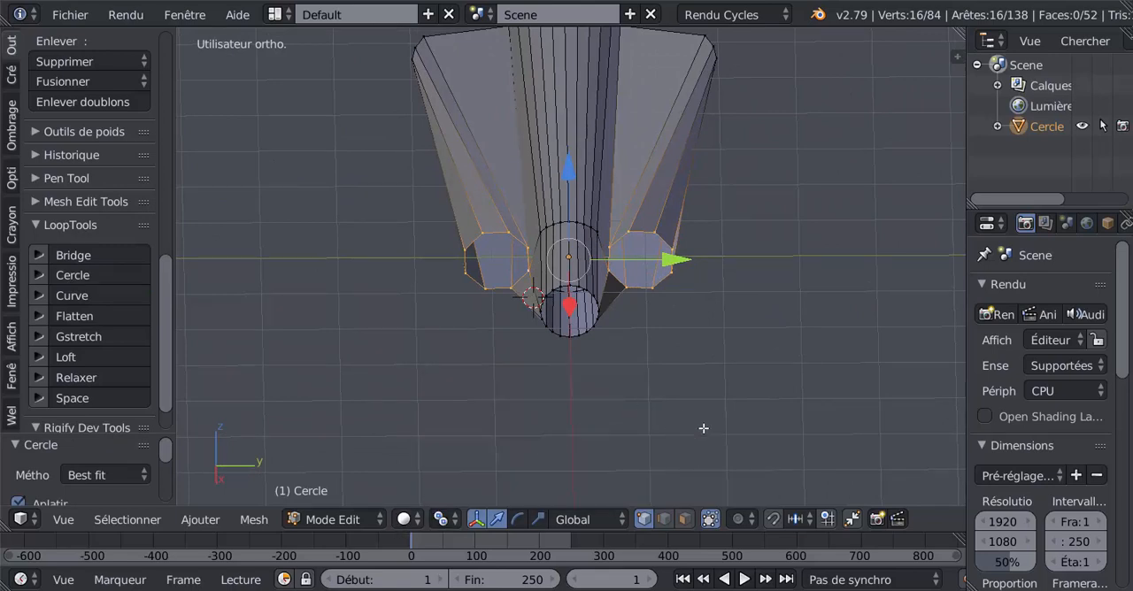
pyautogui.press('s')
pyautogui.click(680, 365)
pyautogui.scroll(3, 680, 367)
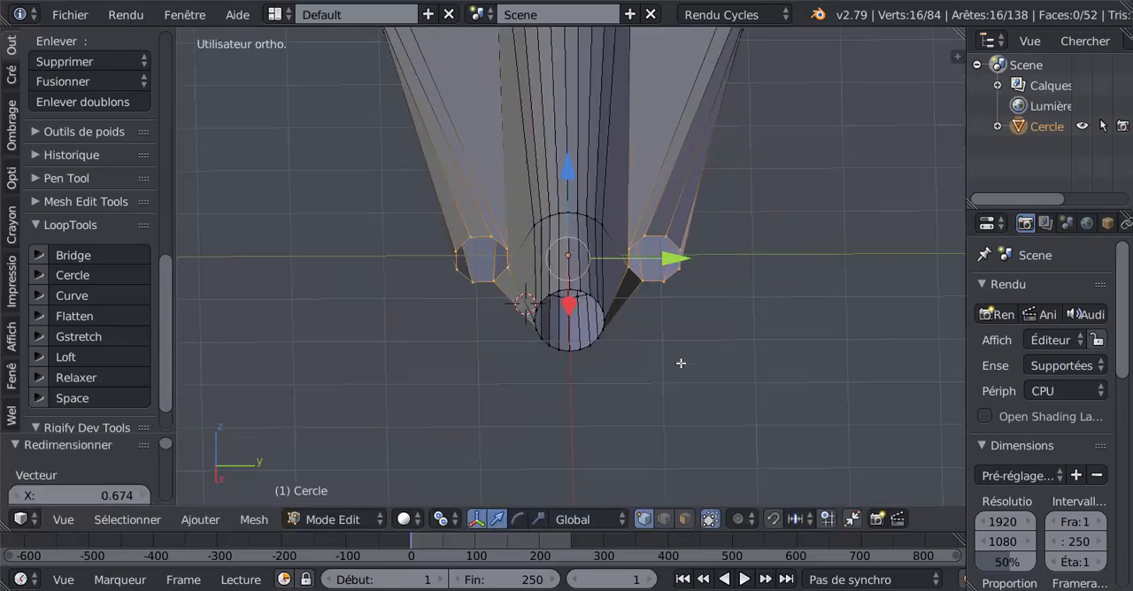
# - Return to object mode and add a Subdivision Surface modifier to the aircraft mesh
pyautogui.moveTo(674, 410); pyautogui.dragTo(579, 404, button='middle')
pyautogui.press('Tab')
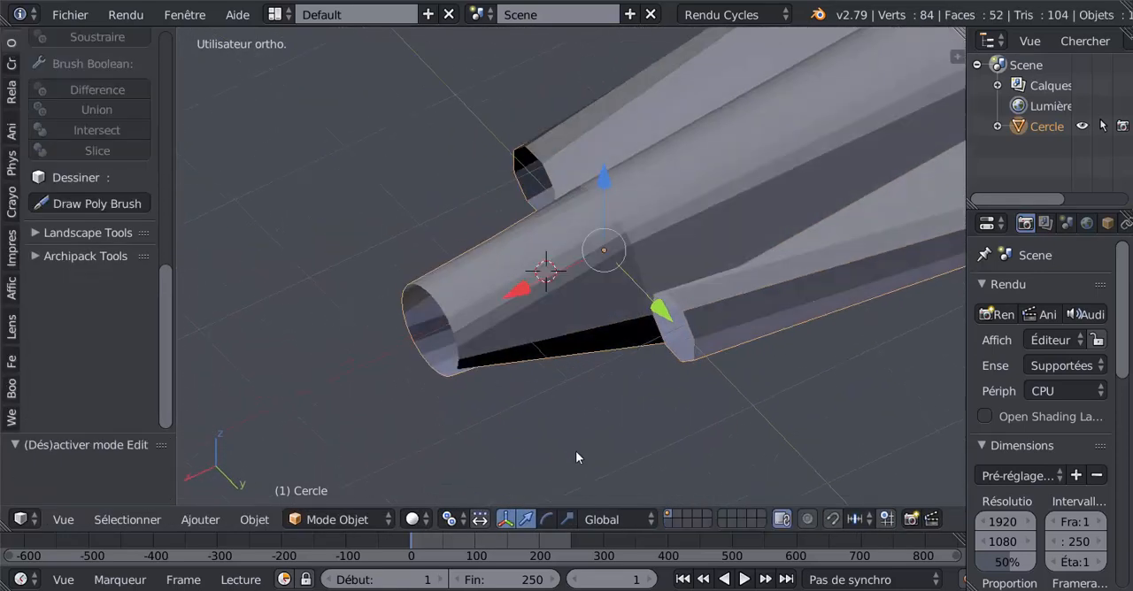
pyautogui.scroll(-2, 1099, 225)
pyautogui.click(1092, 223)
pyautogui.click(1063, 292)
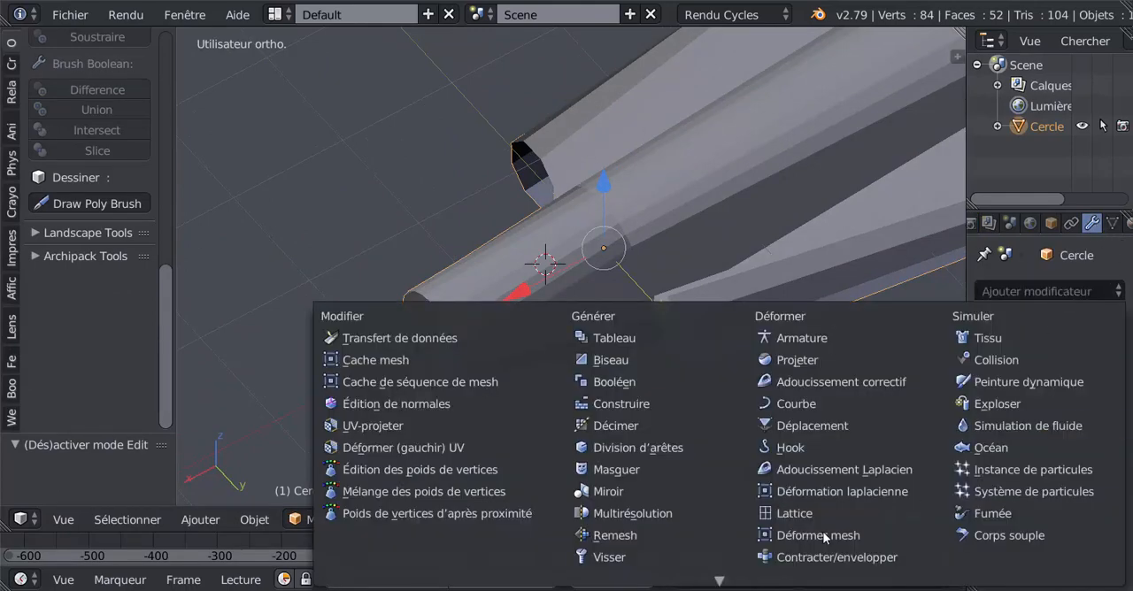
pyautogui.scroll(-4, 823, 531)
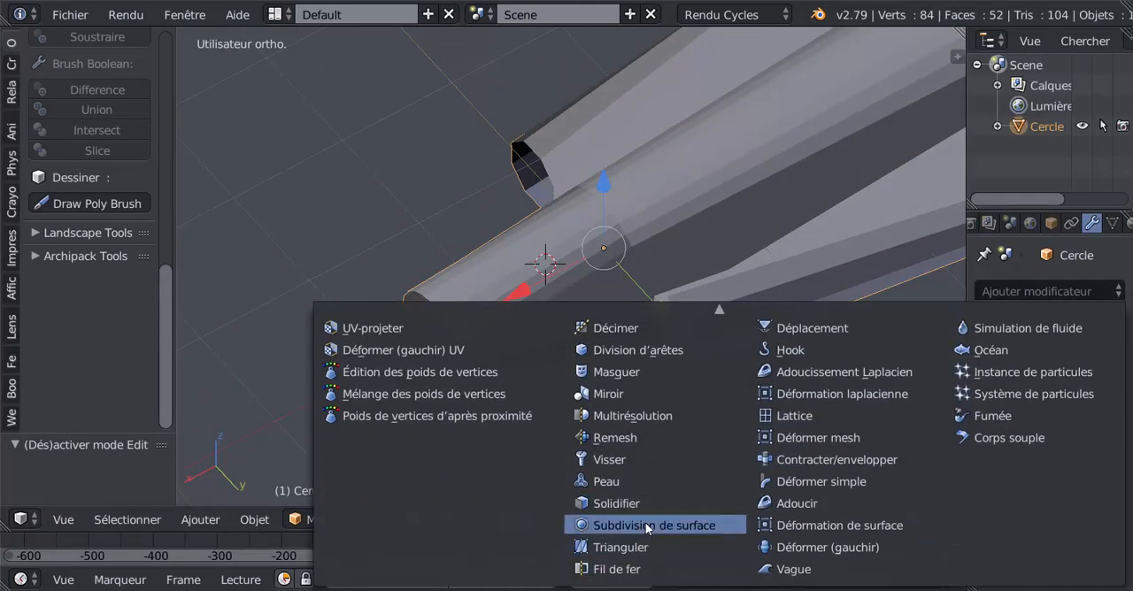
pyautogui.click(646, 522)
# - Inspect the smoothed shape in edit and object mode, and raise the modifier's viewport subdivisions to 2
pyautogui.press('Tab')
pyautogui.moveTo(683, 478); pyautogui.dragTo(814, 390, button='middle')
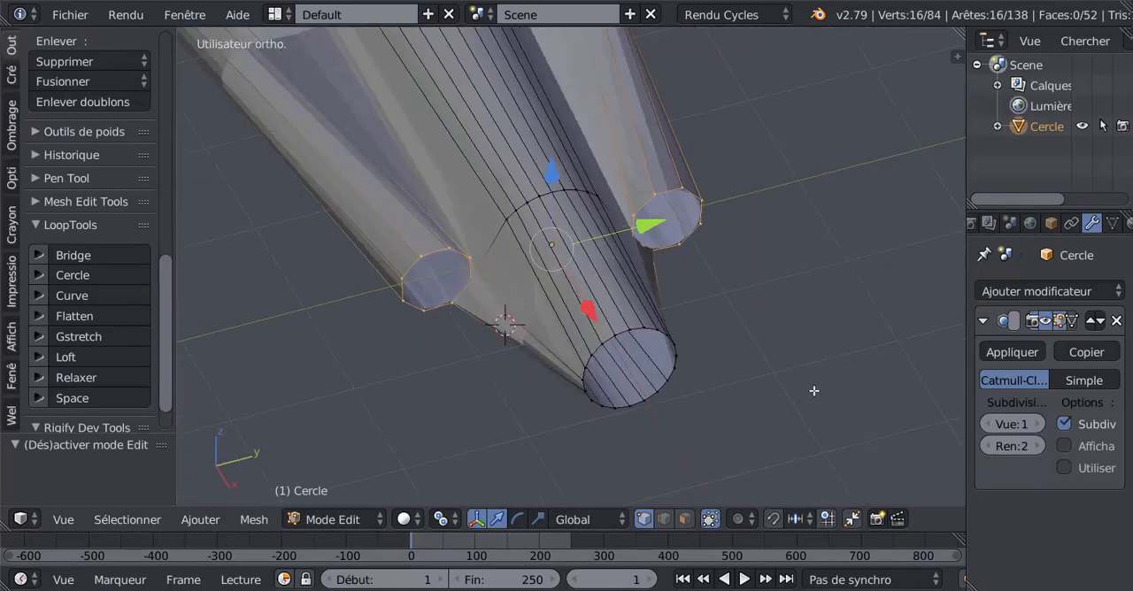
pyautogui.press('Tab')
pyautogui.moveTo(719, 374); pyautogui.dragTo(721, 345, button='middle')
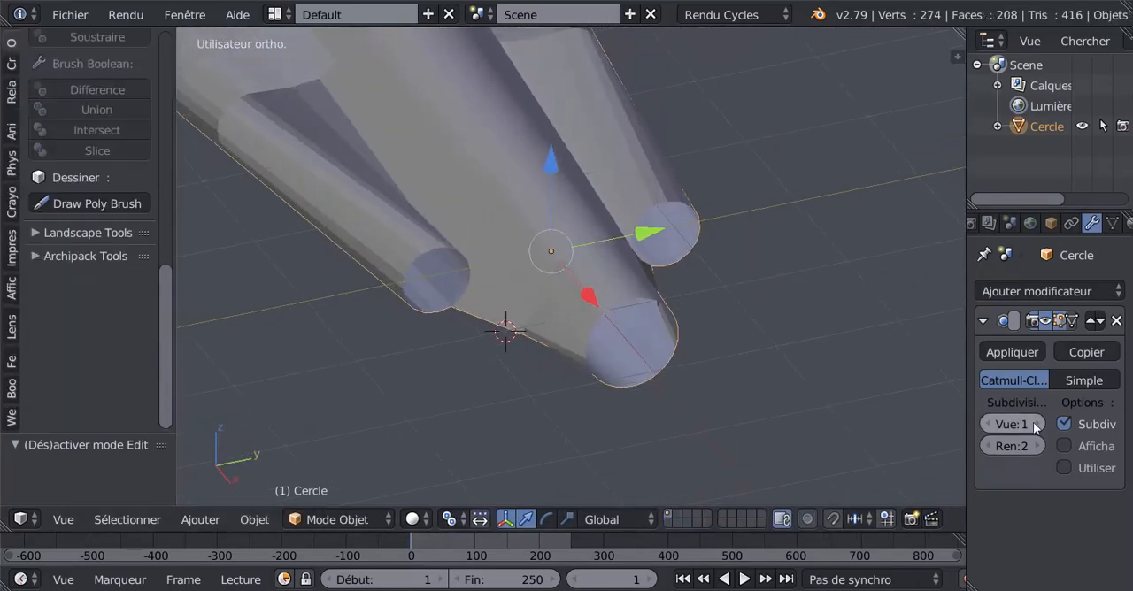
pyautogui.click(1037, 425)
# - Try deleting the vertices of the central body's circular end outline in edit mode, and undo the deletion
pyautogui.moveTo(850, 390); pyautogui.dragTo(556, 333, button='middle')
pyautogui.press('Tab')
pyautogui.moveTo(625, 336); pyautogui.dragTo(644, 363, button='middle')
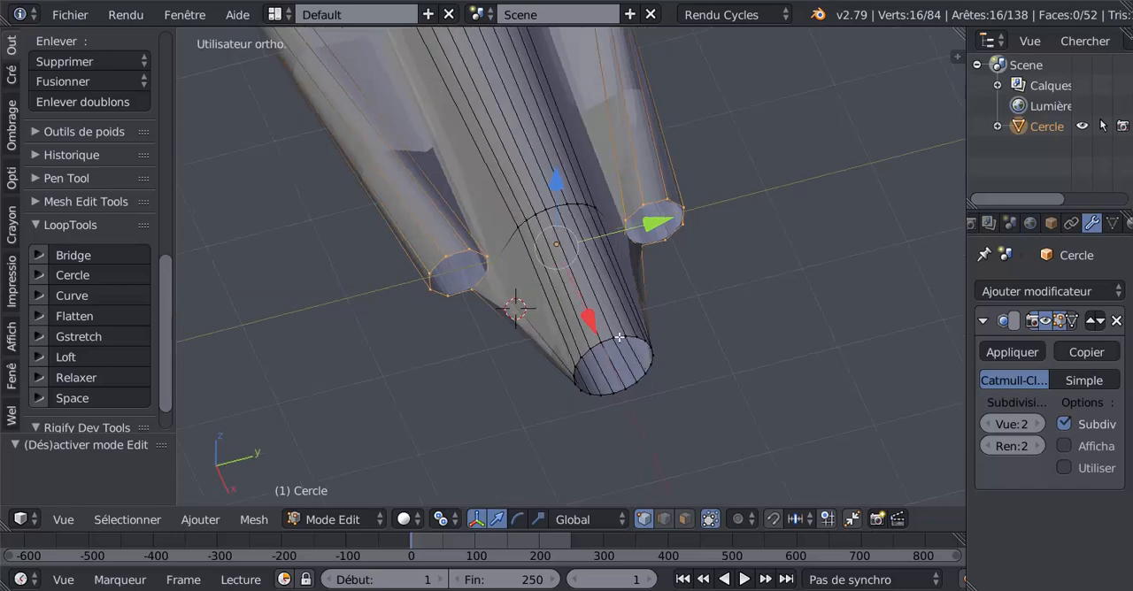
pyautogui.keyDown('alt'); pyautogui.rightClick(619, 337); pyautogui.keyUp('alt')
pyautogui.press('x')
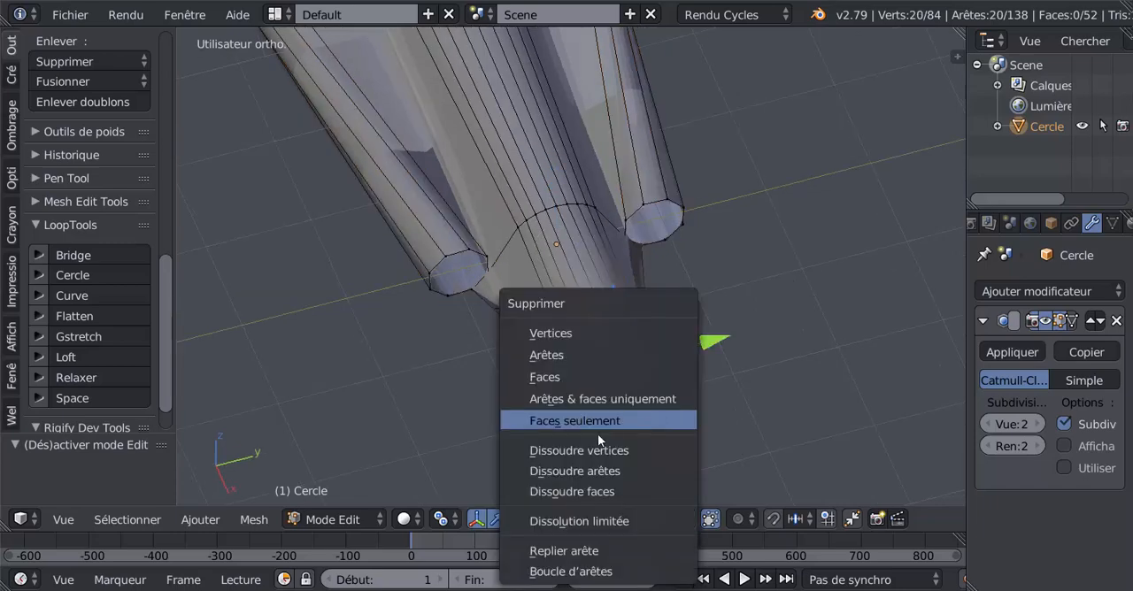
pyautogui.click(583, 337)
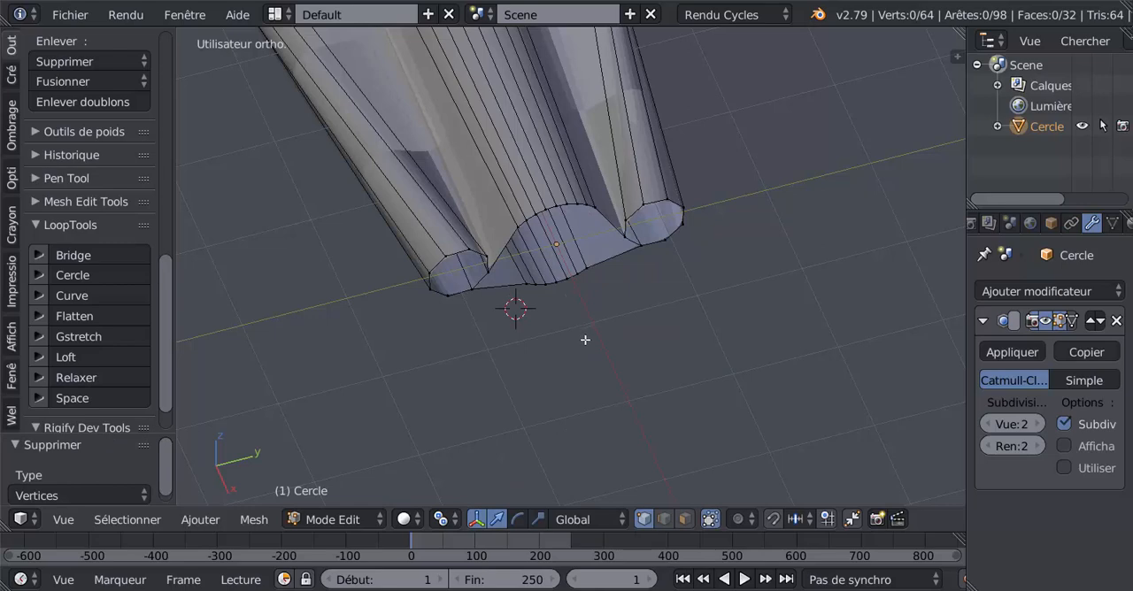
pyautogui.moveTo(584, 339)
pyautogui.mouseDown(button='middle')
pyautogui.moveTo(564, 284)
pyautogui.moveTo(599, 329)
pyautogui.moveTo(582, 329)
pyautogui.mouseUp(button='middle')
pyautogui.scroll(2, 571, 265)
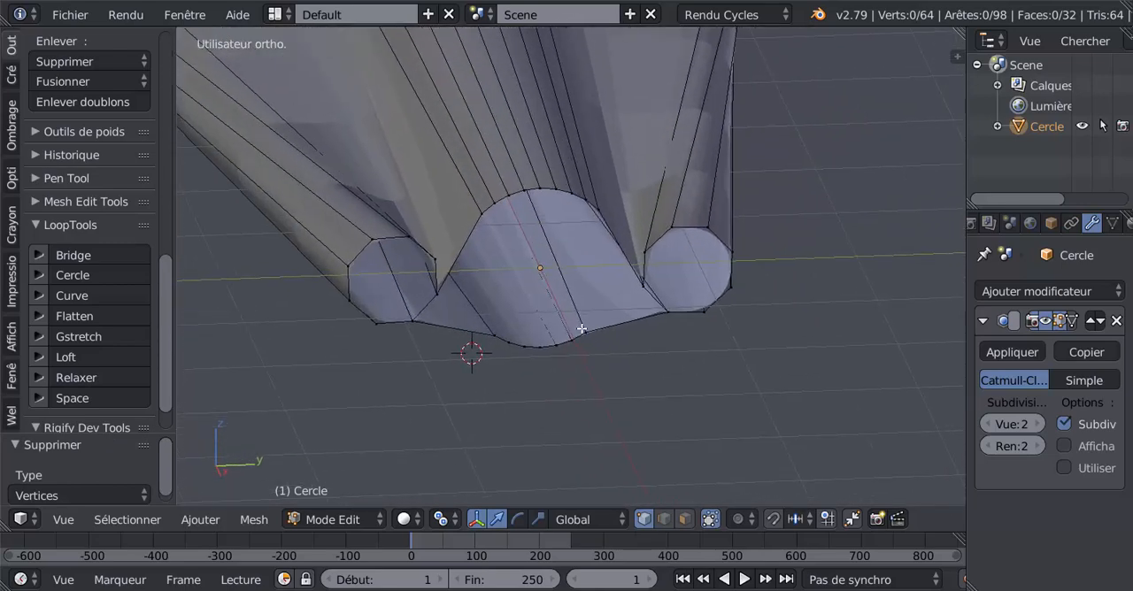
pyautogui.hotkey('ctrl', 'z')
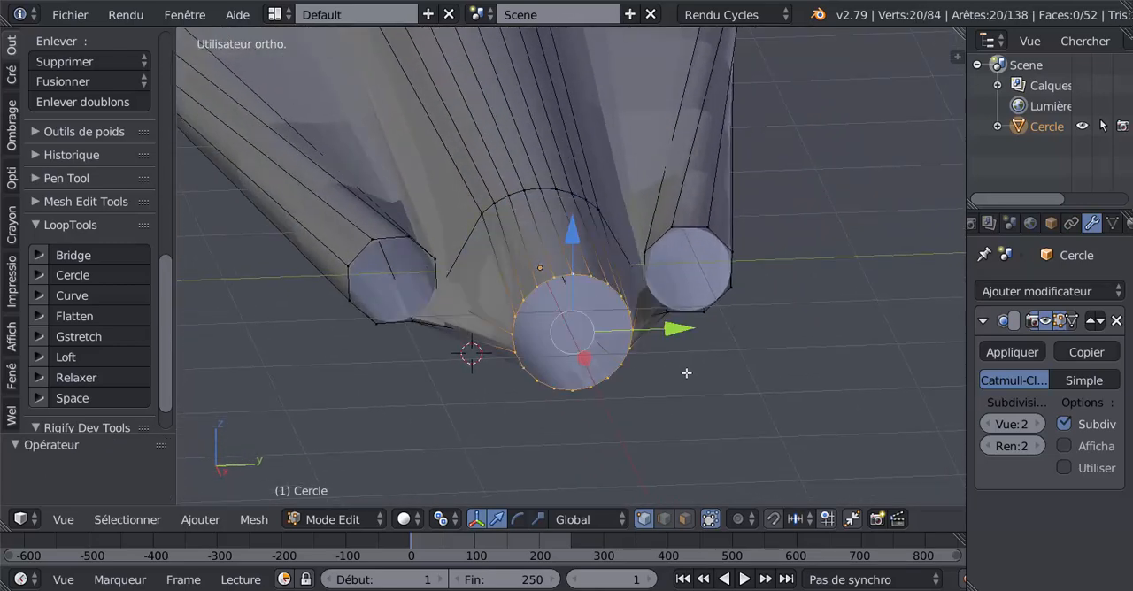
# - Undo the earlier circular reshaping of the side openings and of the central body's extruded end
pyautogui.hotkey('ctrl', 'z')
pyautogui.hotkey('ctrl', 'z')
pyautogui.hotkey('ctrl', 'z')
pyautogui.hotkey('ctrl', 'z')
pyautogui.hotkey('ctrl', 'z')
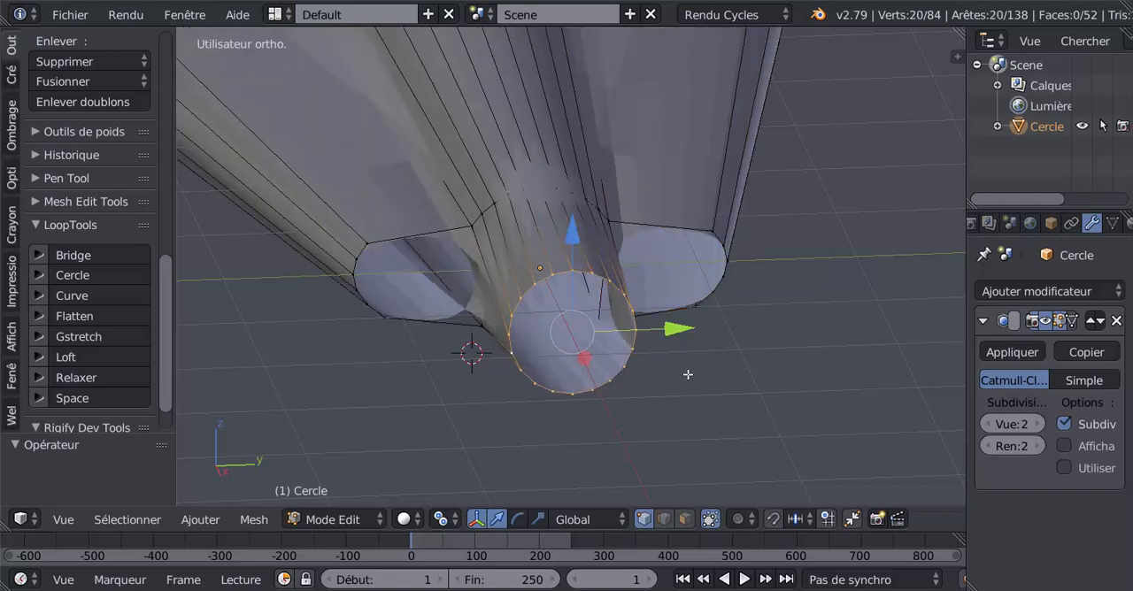
pyautogui.hotkey('ctrl', 'z')
pyautogui.hotkey('ctrl', 'z')
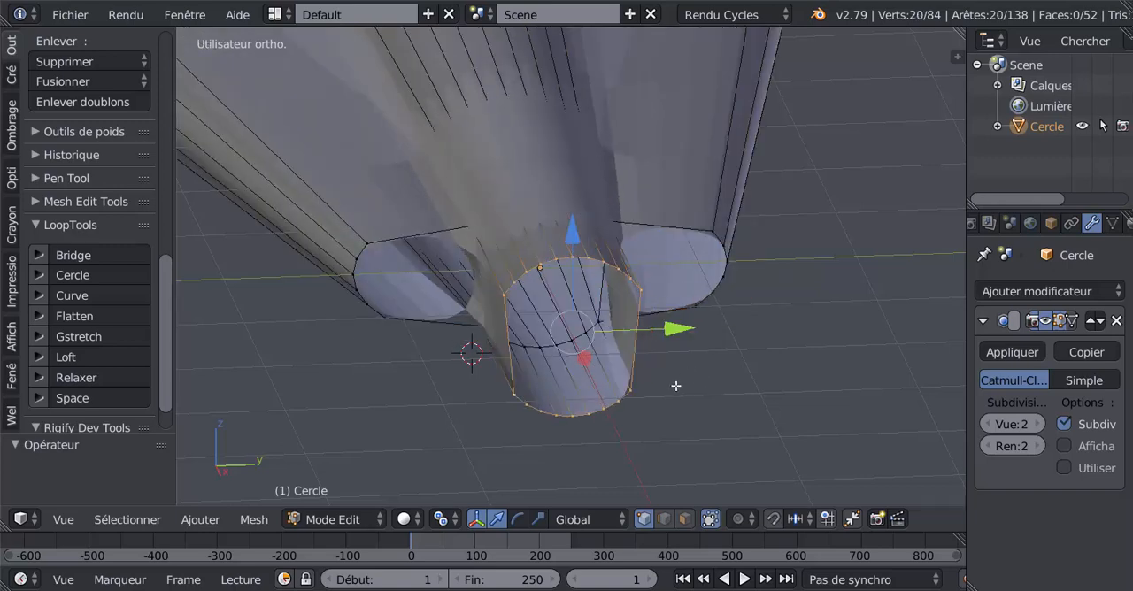
pyautogui.moveTo(676, 386); pyautogui.dragTo(575, 392, button='middle')
pyautogui.hotkey('ctrl', 'z')
pyautogui.hotkey('ctrl', 'shift', 'z')
pyautogui.moveTo(505, 367); pyautogui.dragTo(480, 341, button='middle')
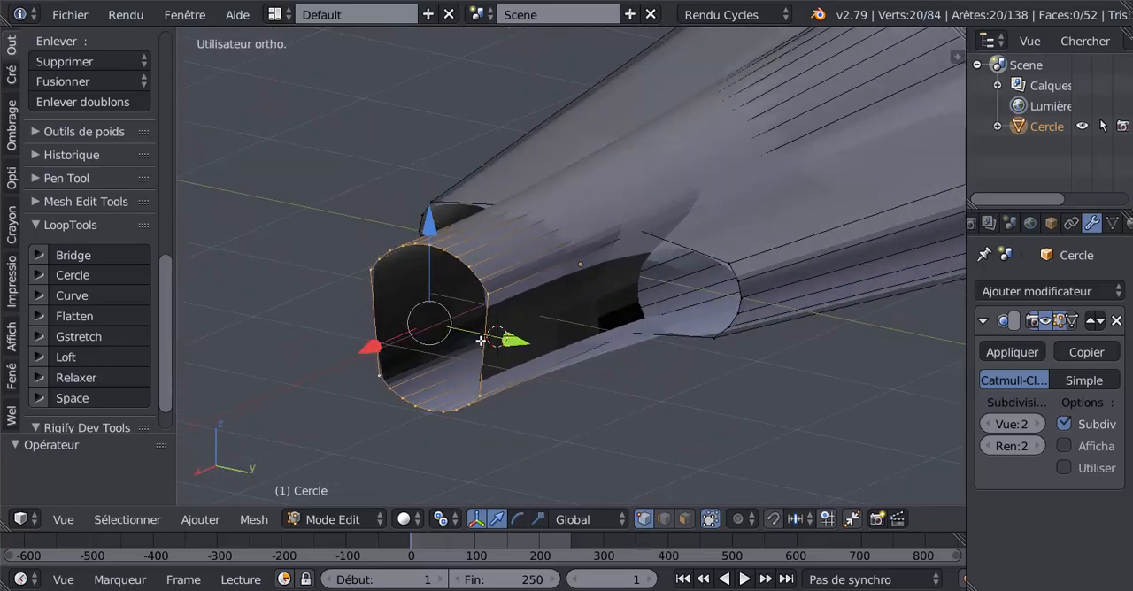
# - Add three lengthwise loop cuts to each of the two flat side faces of the central body's end extrusion
pyautogui.hotkey('ctrl', 'r')
pyautogui.scroll(3, 531, 356)
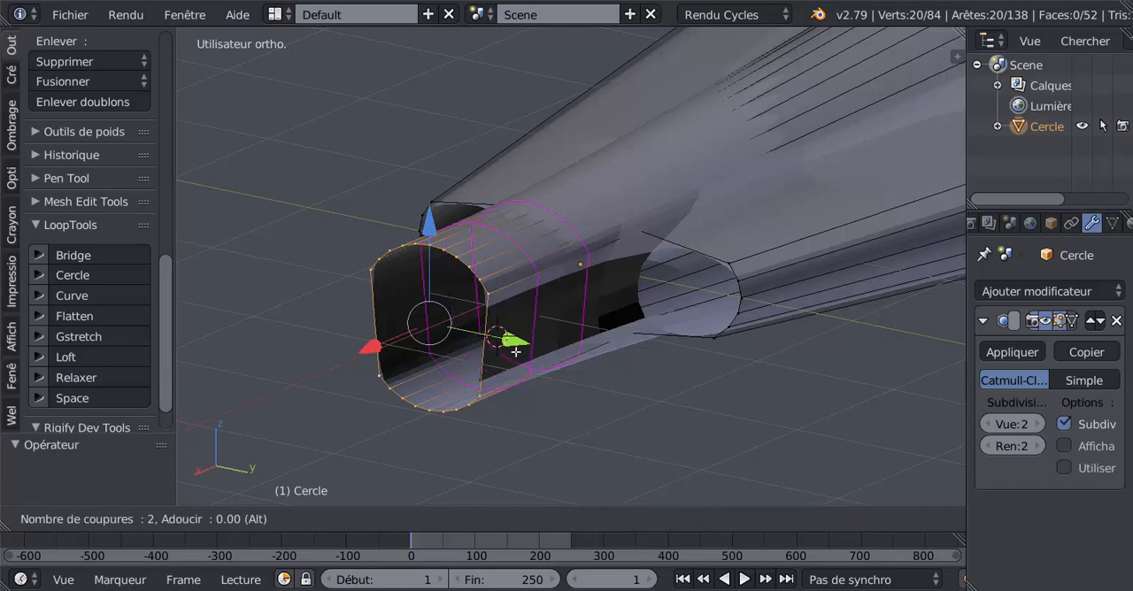
pyautogui.scroll(-1, 491, 341)
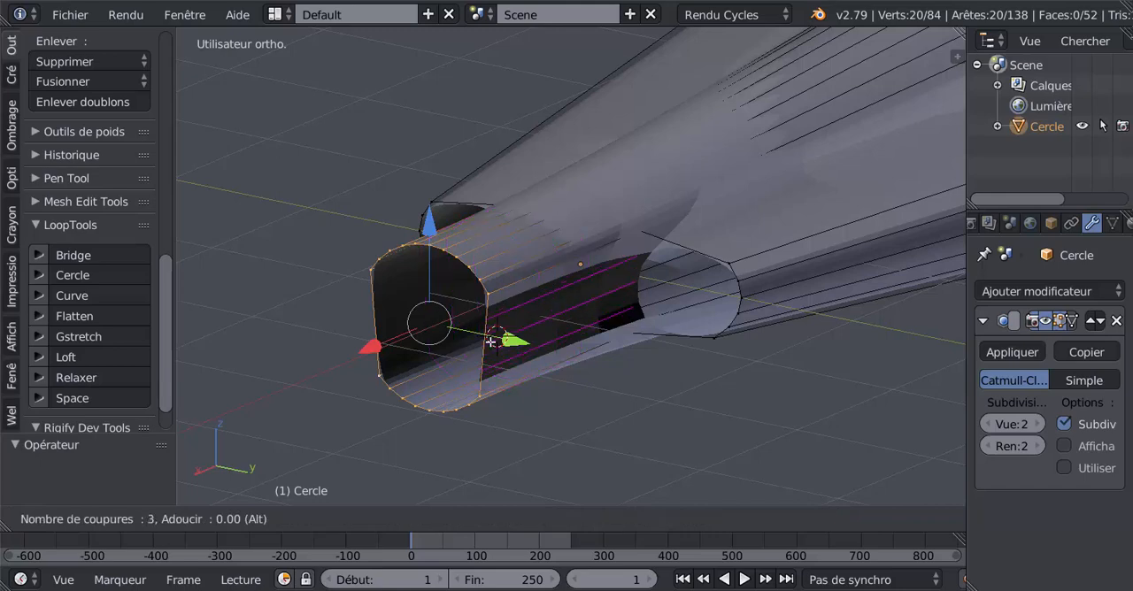
pyautogui.click(491, 341)
pyautogui.rightClick(493, 335)
pyautogui.moveTo(734, 389); pyautogui.dragTo(838, 378, button='middle')
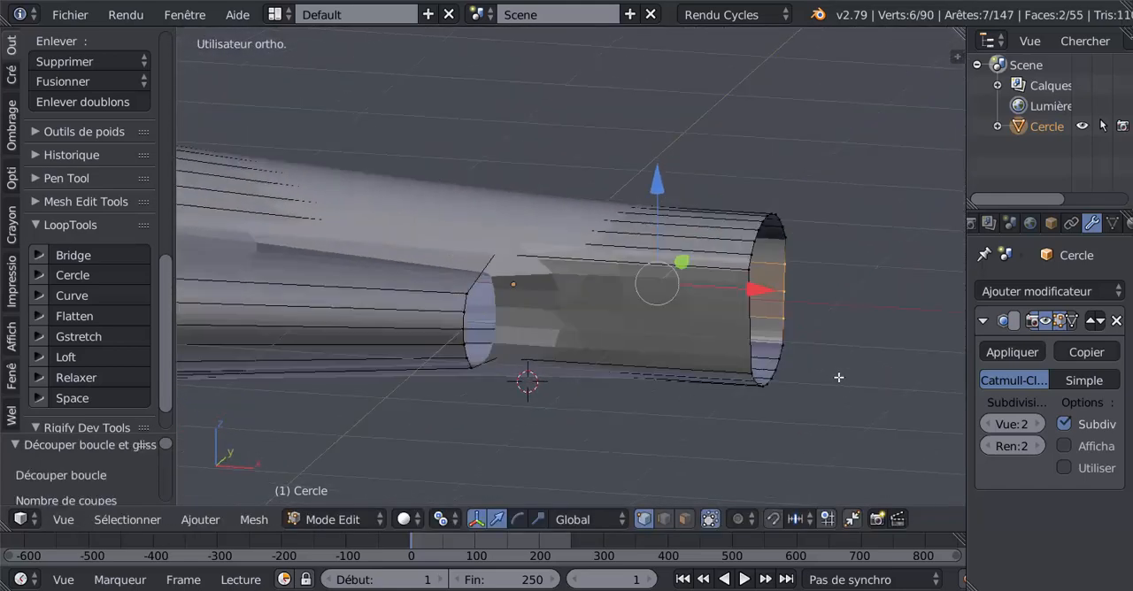
pyautogui.hotkey('ctrl', 'r')
pyautogui.scroll(2, 736, 320)
pyautogui.click(736, 320)
pyautogui.rightClick(735, 320)
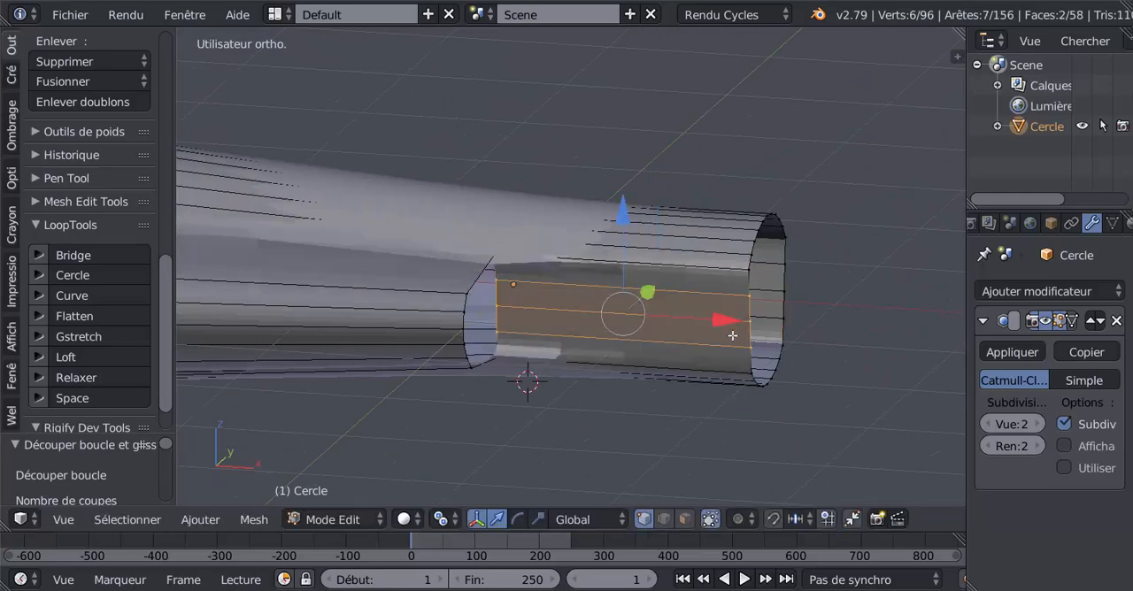
# - Select the outlines of both side openings and make them circular with the LoopTools Circle operation
pyautogui.moveTo(733, 335); pyautogui.dragTo(541, 332, button='middle')
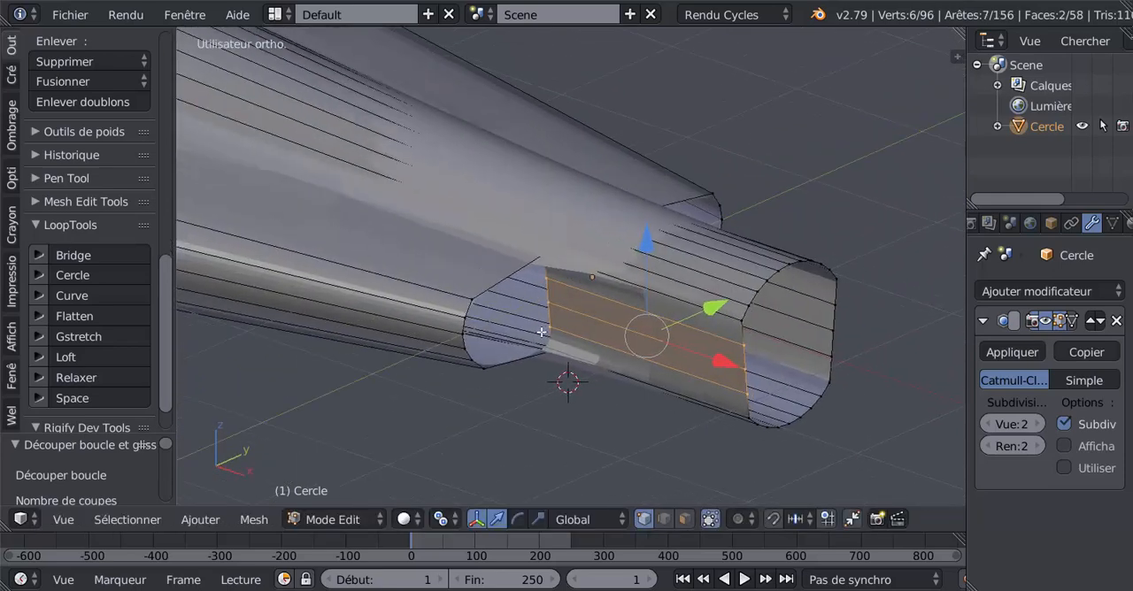
pyautogui.keyDown('alt'); pyautogui.rightClick(504, 278); pyautogui.keyUp('alt')
pyautogui.moveTo(507, 279); pyautogui.dragTo(596, 354, button='middle')
pyautogui.keyDown('alt'); pyautogui.keyDown('shift'); pyautogui.rightClick(709, 272); pyautogui.keyUp('shift'); pyautogui.keyUp('alt')
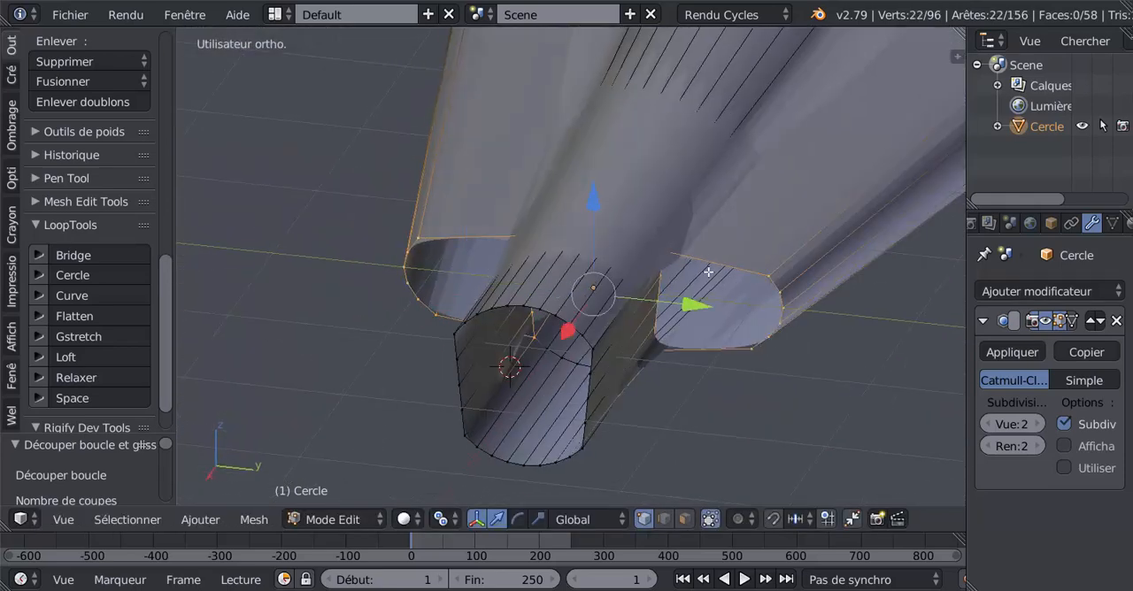
pyautogui.moveTo(304, 432); pyautogui.dragTo(176, 379, button='middle')
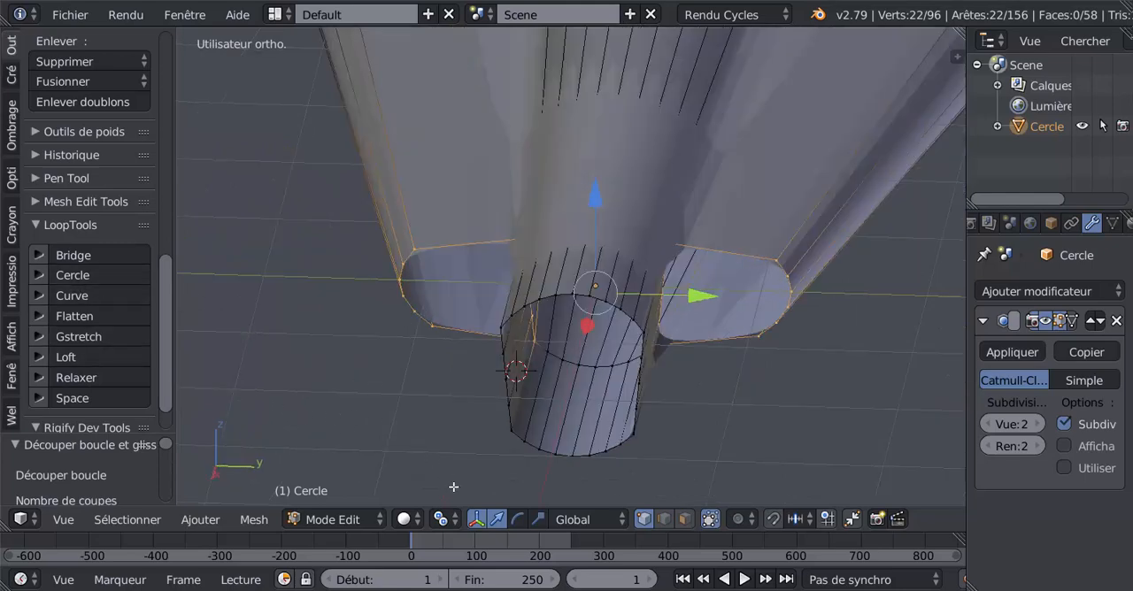
pyautogui.click(76, 275)
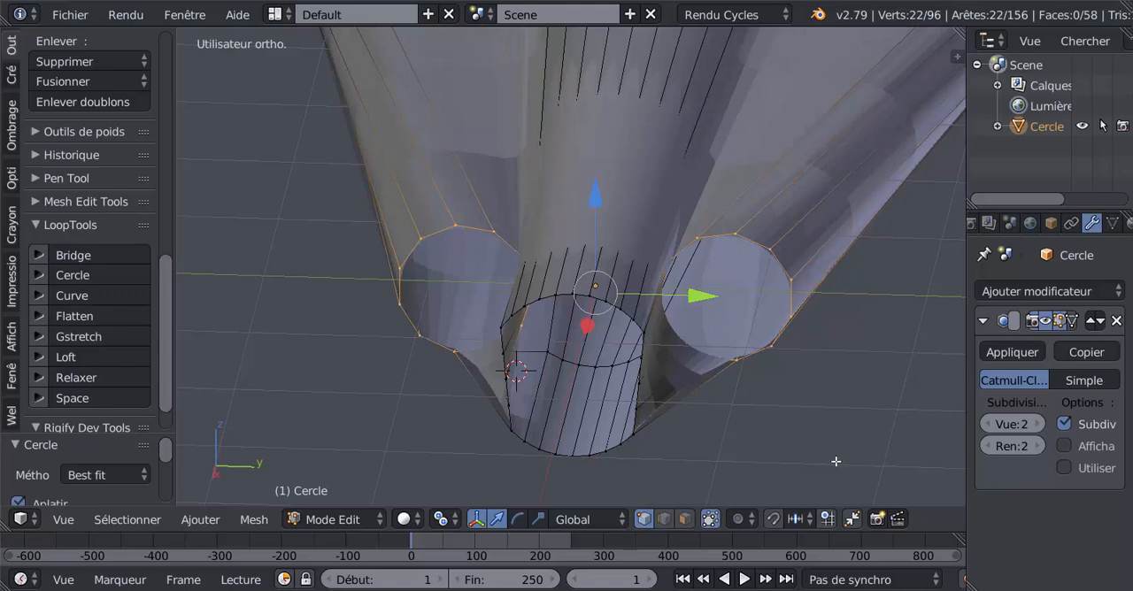
# - Scale down both circular side openings and check the smoothed shape in object mode before resuming mesh editing
pyautogui.press('s')
pyautogui.click(802, 387)
pyautogui.press('Tab')
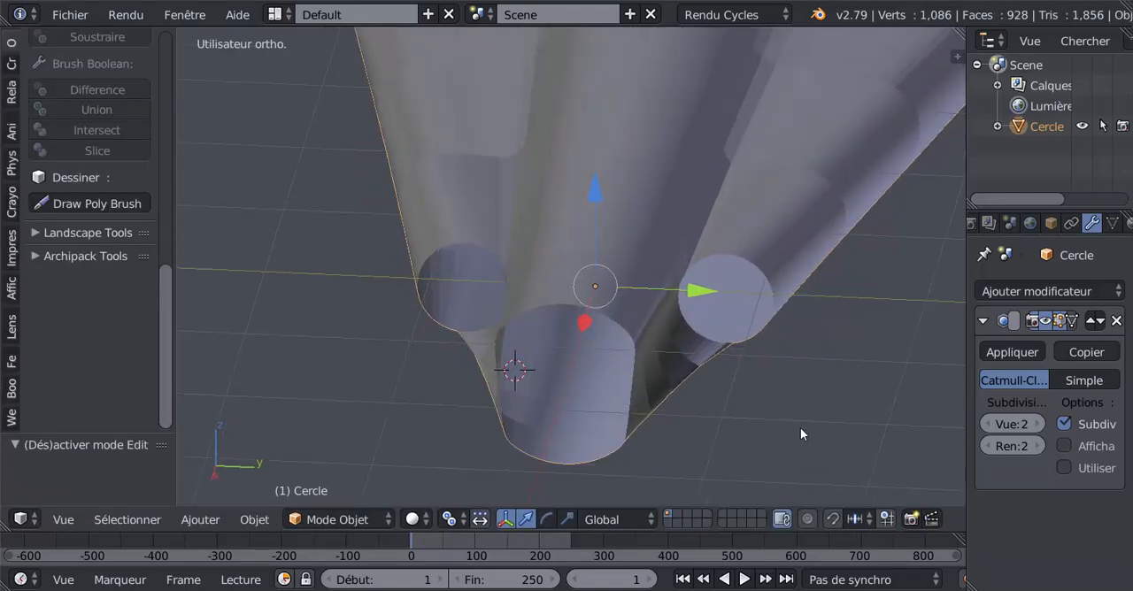
pyautogui.moveTo(800, 428); pyautogui.dragTo(882, 417, button='middle')
pyautogui.scroll(-4, 882, 417)
pyautogui.moveTo(788, 405); pyautogui.dragTo(830, 398, button='middle')
pyautogui.press('Tab')
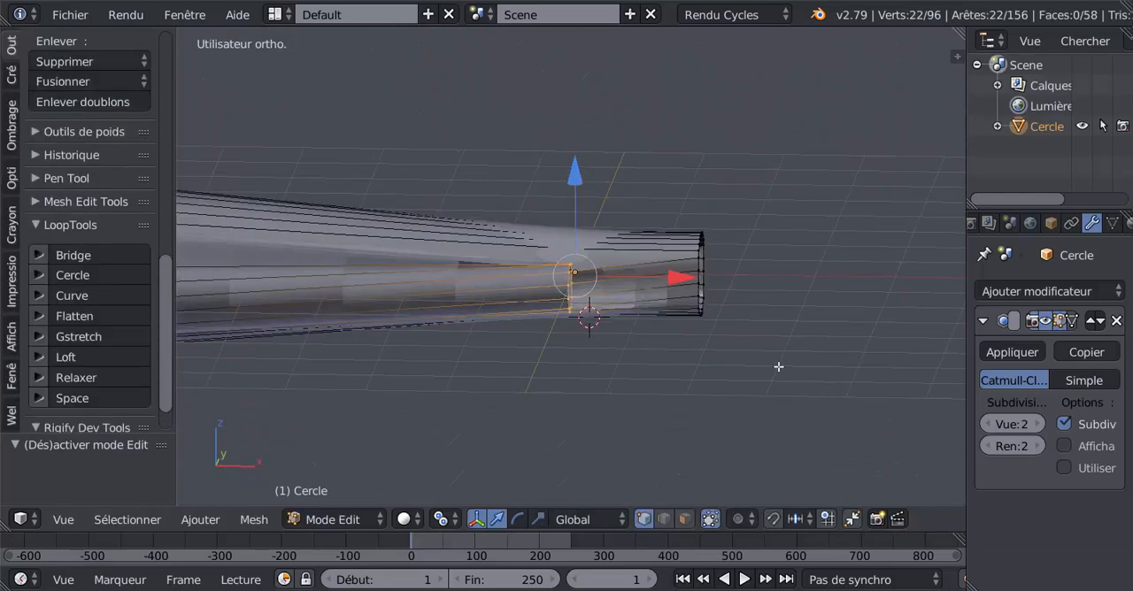
# - Scale the central body's end outline to about 0.771 and view the smoothed aircraft in object mode
pyautogui.keyDown('alt'); pyautogui.rightClick(694, 276); pyautogui.keyUp('alt')
pyautogui.press('s')
pyautogui.click(777, 419)
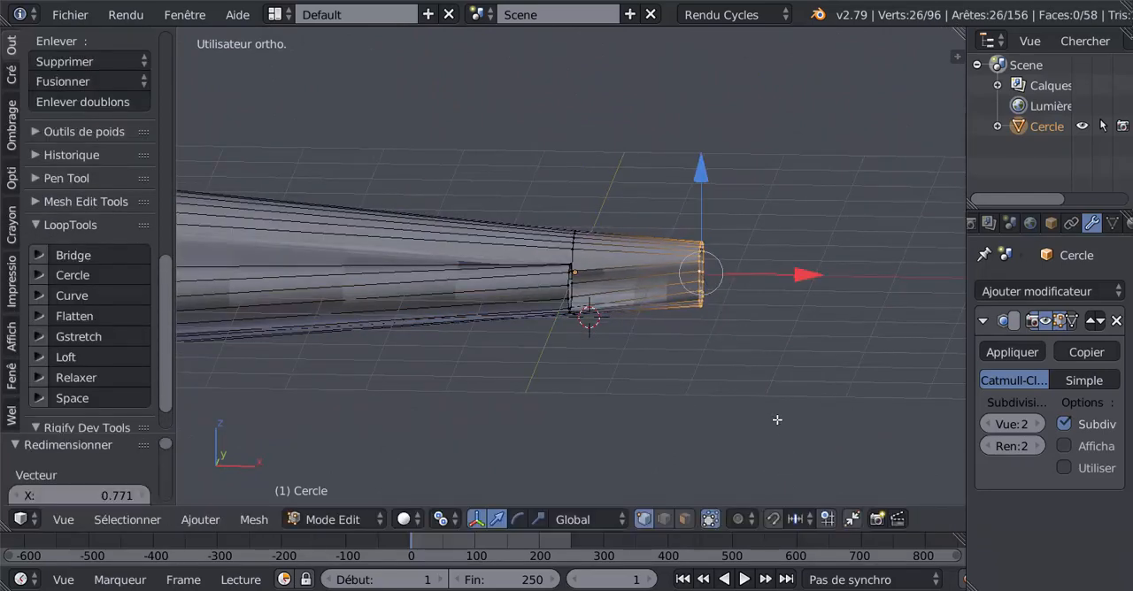
pyautogui.press('Tab')
pyautogui.moveTo(774, 422); pyautogui.dragTo(826, 429, button='middle')
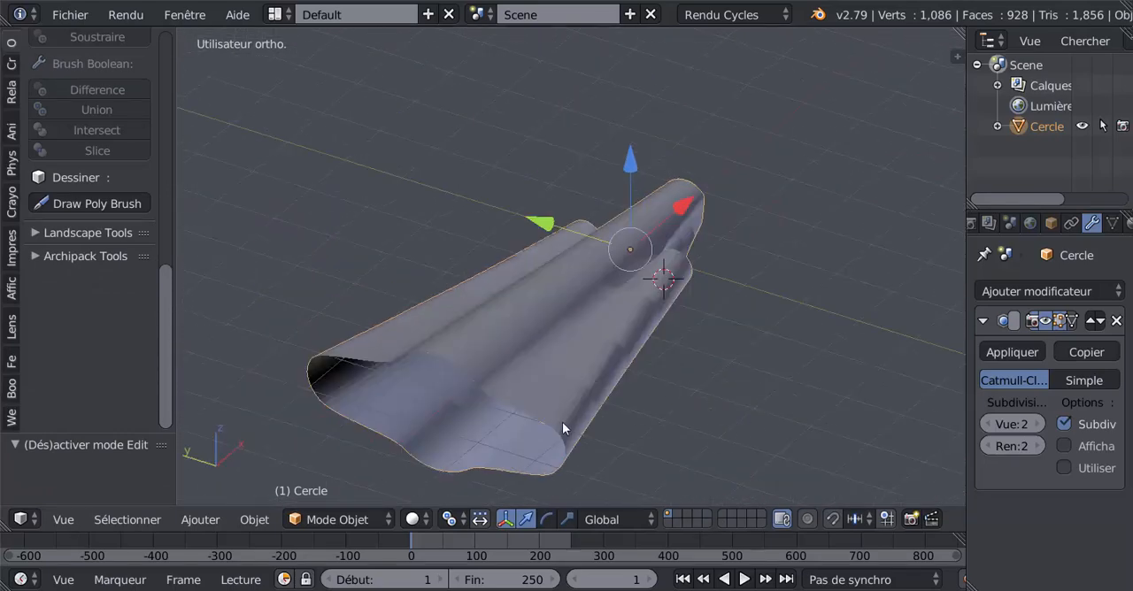
# - In wireframe, use circle select to add the side-opening section to the selected central end outline, and scale them together
pyautogui.press('Tab')
pyautogui.moveTo(562, 422)
pyautogui.mouseDown(button='middle')
pyautogui.moveTo(597, 399)
pyautogui.moveTo(750, 378)
pyautogui.moveTo(708, 410)
pyautogui.moveTo(736, 401)
pyautogui.mouseUp(button='middle')
pyautogui.press('z')
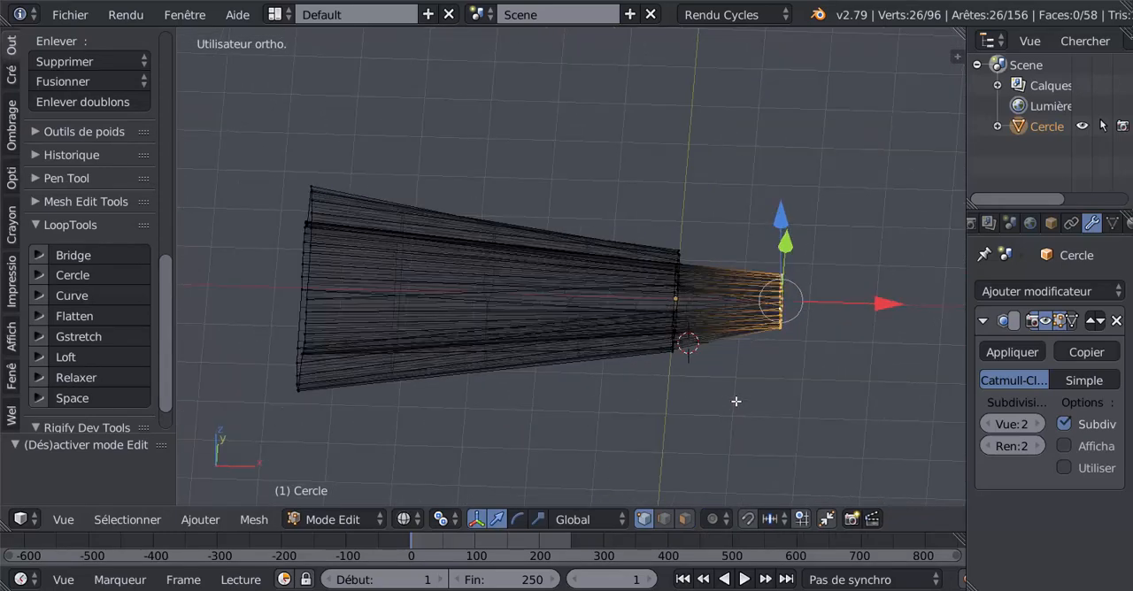
pyautogui.press('c')
pyautogui.scroll(-5, 699, 328)
pyautogui.moveTo(675, 256); pyautogui.dragTo(683, 338)
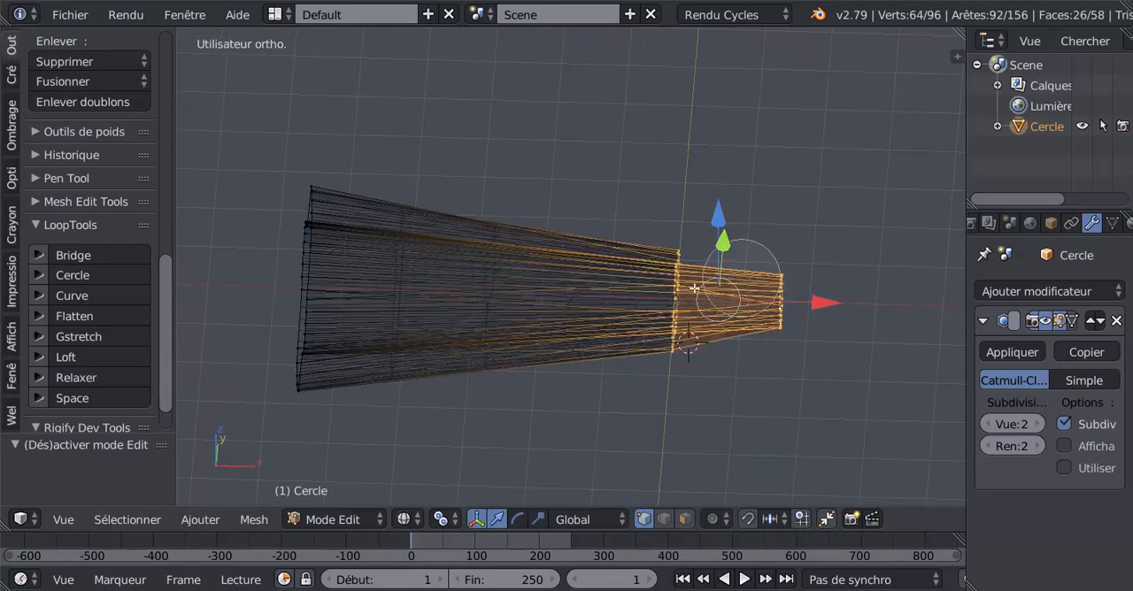
pyautogui.rightClick(773, 380)
pyautogui.moveTo(759, 404); pyautogui.dragTo(638, 426, button='middle')
pyautogui.press('s')
pyautogui.click(729, 450)
# - Return to object mode and apply smooth shading to the aircraft mesh
pyautogui.press('Tab')
pyautogui.scroll(10, 96, 222)
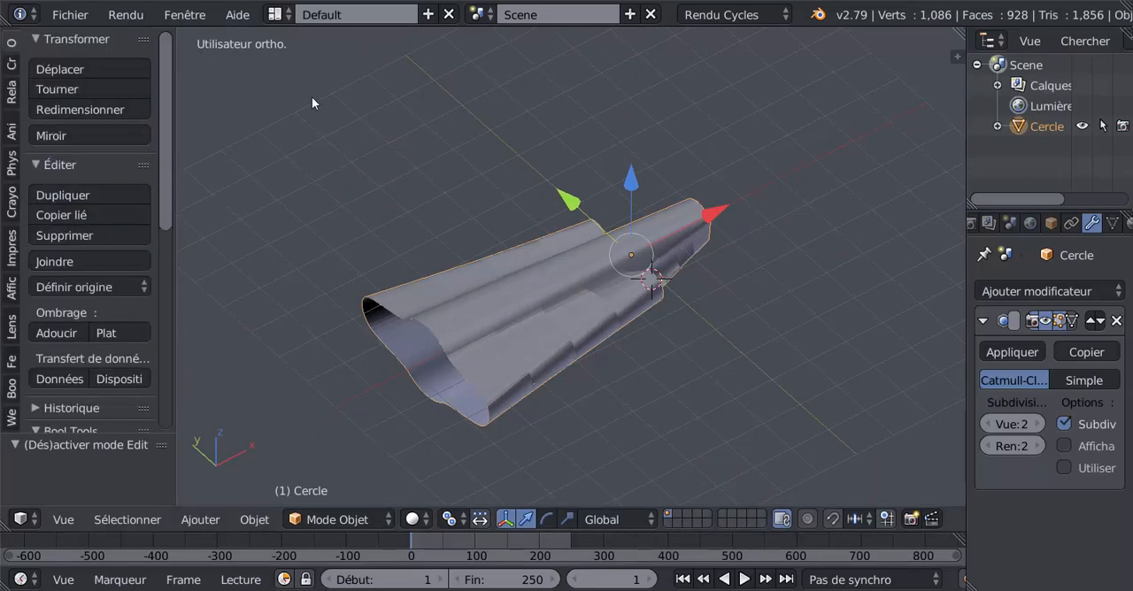
pyautogui.click(58, 333)
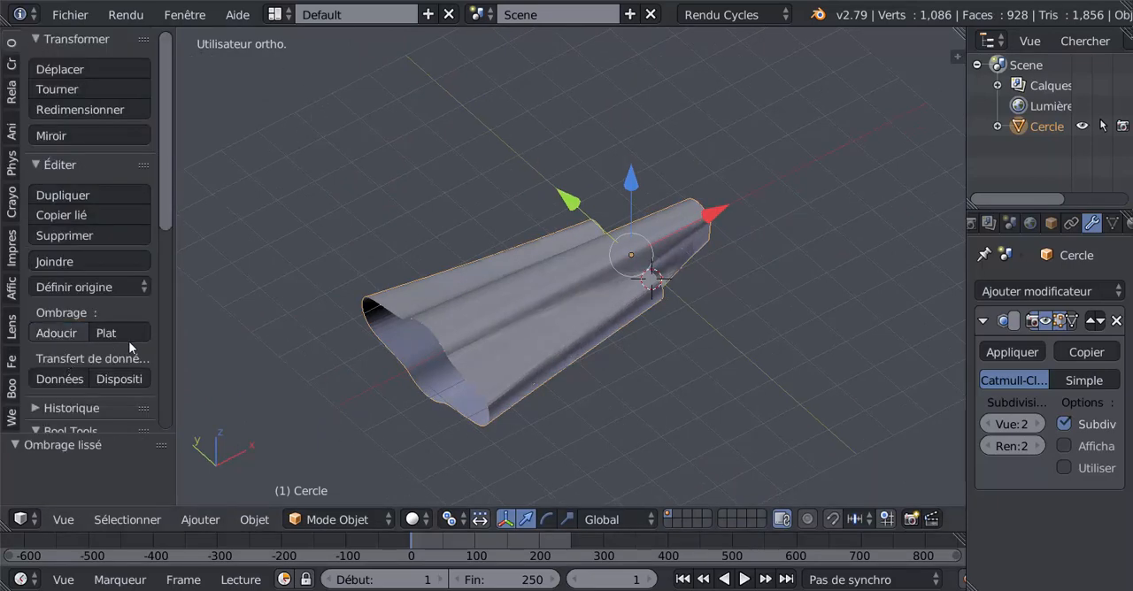
# - In front view, extrude the central body's end outline 1.478 along X, then scale it down and lower it slightly
pyautogui.press('Tab')
pyautogui.moveTo(640, 357)
pyautogui.mouseDown(button='middle')
pyautogui.moveTo(581, 380)
pyautogui.moveTo(564, 318)
pyautogui.mouseUp(button='middle')
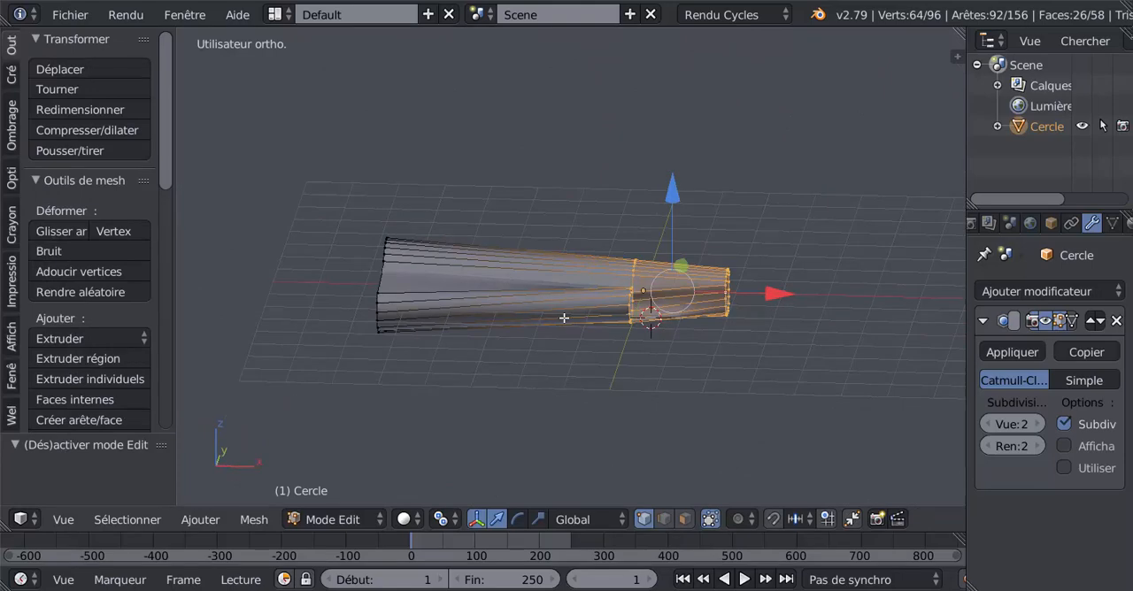
pyautogui.press('KP_1')
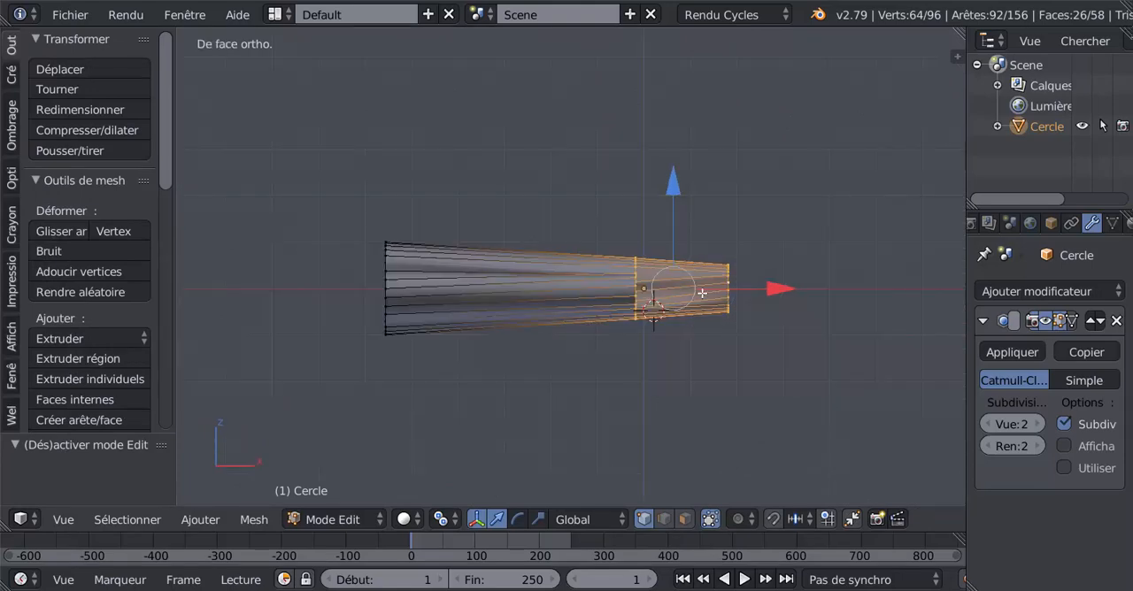
pyautogui.keyDown('alt'); pyautogui.rightClick(733, 283); pyautogui.keyUp('alt')
pyautogui.keyDown('shift'); pyautogui.moveTo(782, 359); pyautogui.dragTo(620, 375, button='middle'); pyautogui.keyUp('shift')
pyautogui.press('e')
pyautogui.press('Escape')
pyautogui.moveTo(711, 293); pyautogui.dragTo(774, 296)
pyautogui.press('s')
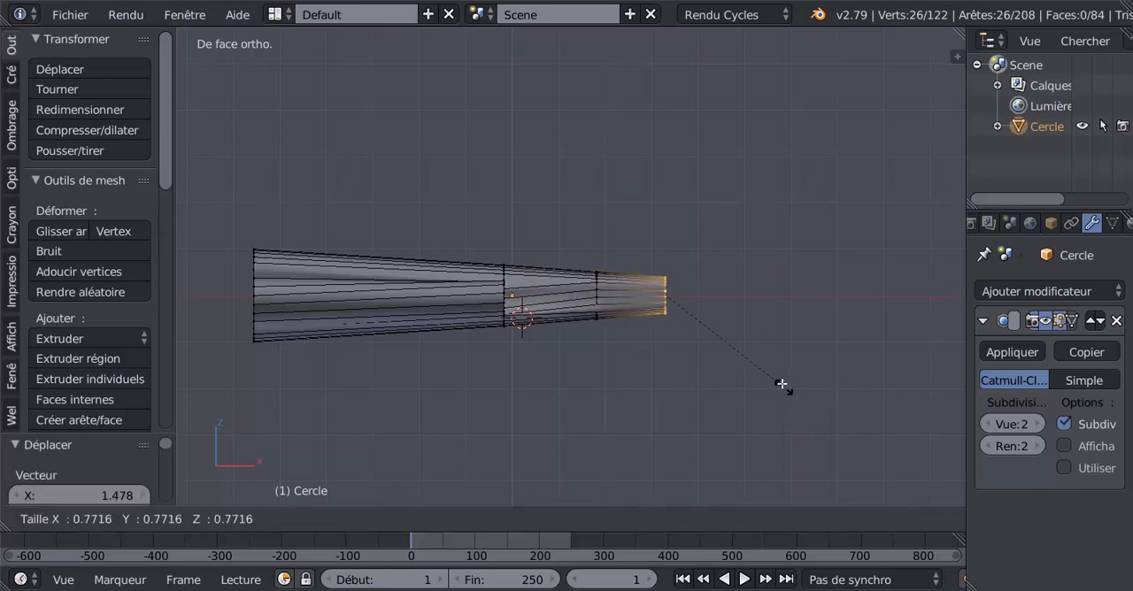
pyautogui.click(778, 377)
pyautogui.moveTo(665, 201); pyautogui.dragTo(670, 202)
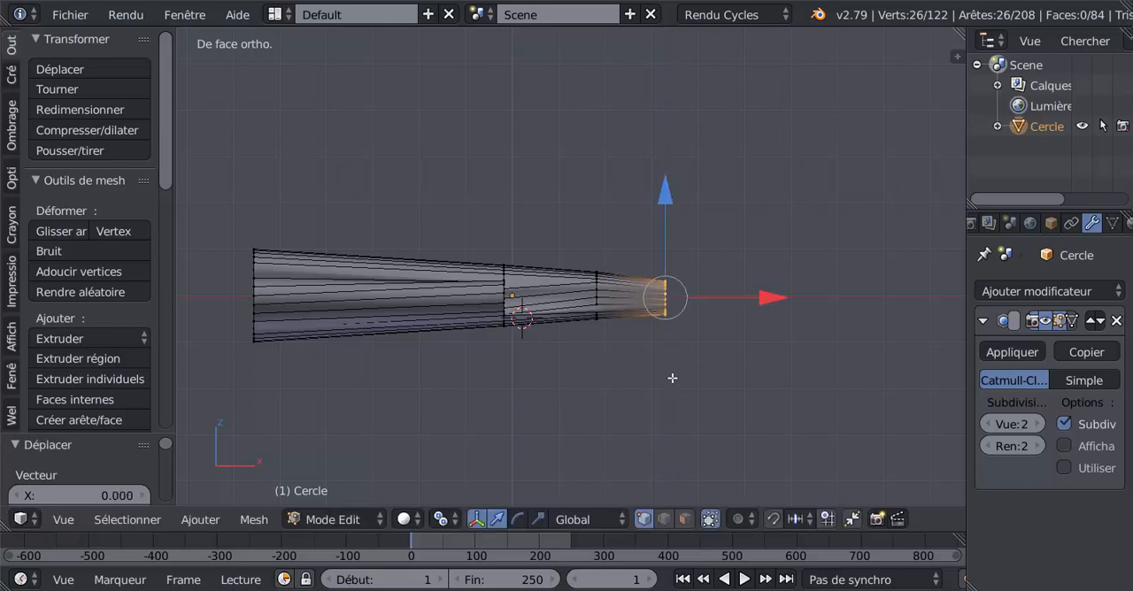
# - Extrude the end outline another 0.945 along X, scale it down and lower it
pyautogui.press('e')
pyautogui.click(813, 304)
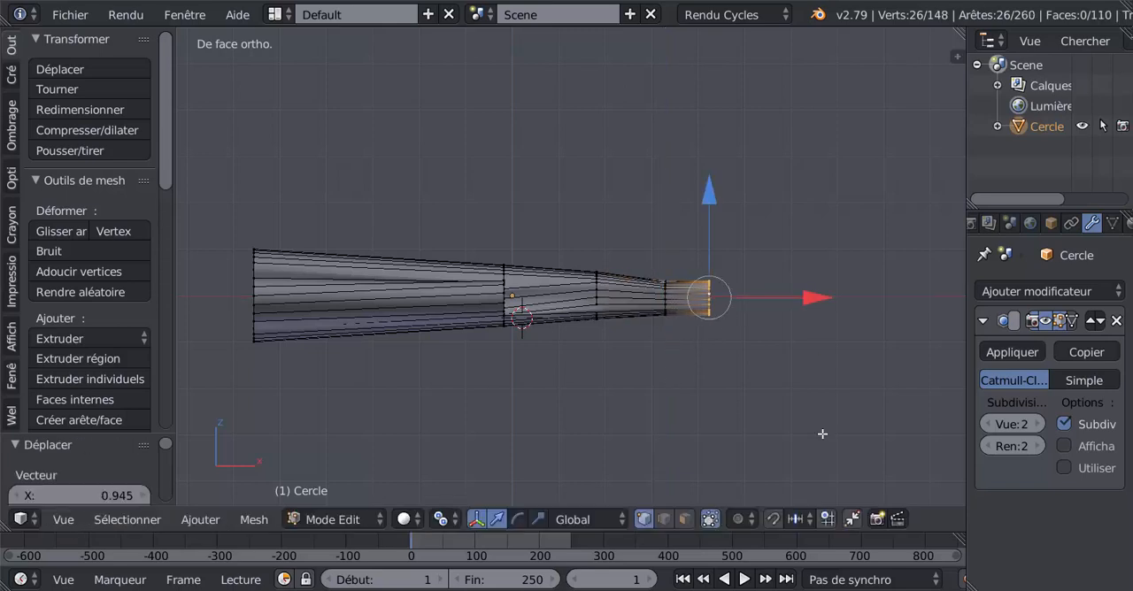
pyautogui.press('s')
pyautogui.click(789, 341)
pyautogui.moveTo(709, 197); pyautogui.dragTo(712, 213)
# - Extrude a short third segment along X, scale its end outline to about 0.631 and lower it along Z
pyautogui.press('e')
pyautogui.click(771, 321)
pyautogui.press('g')
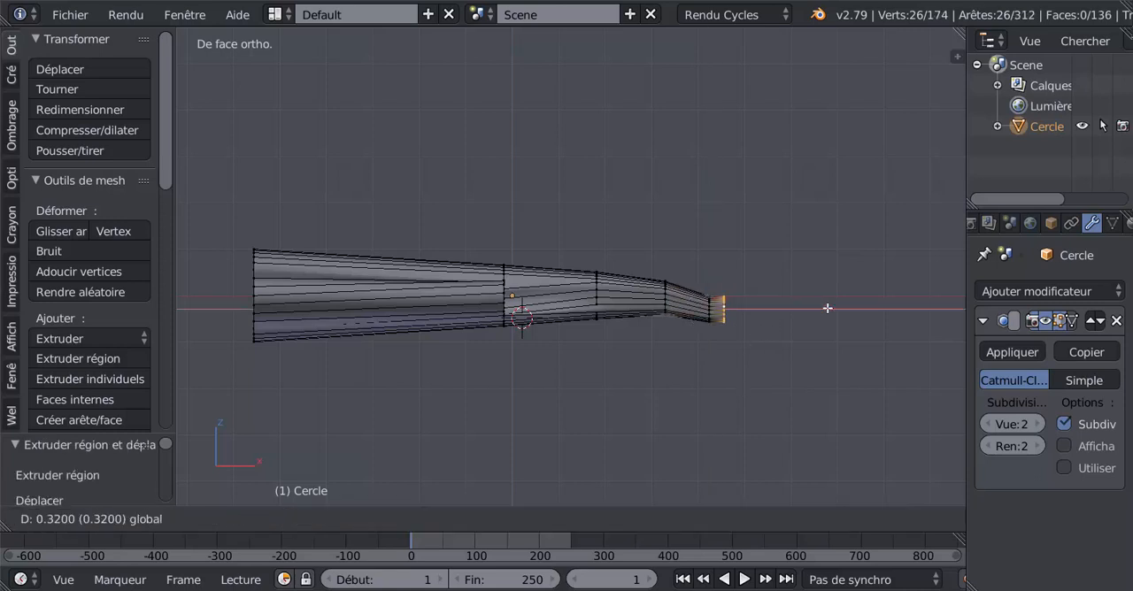
pyautogui.click(828, 307)
pyautogui.press('s')
pyautogui.click(762, 407)
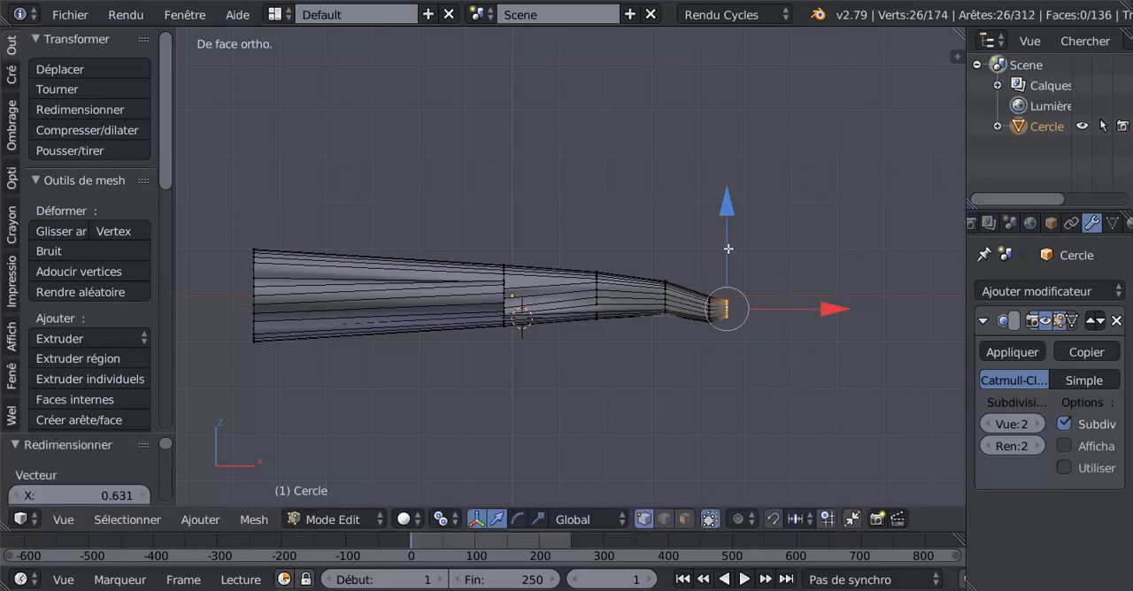
pyautogui.press('g')
pyautogui.press('z')
pyautogui.click(754, 438)
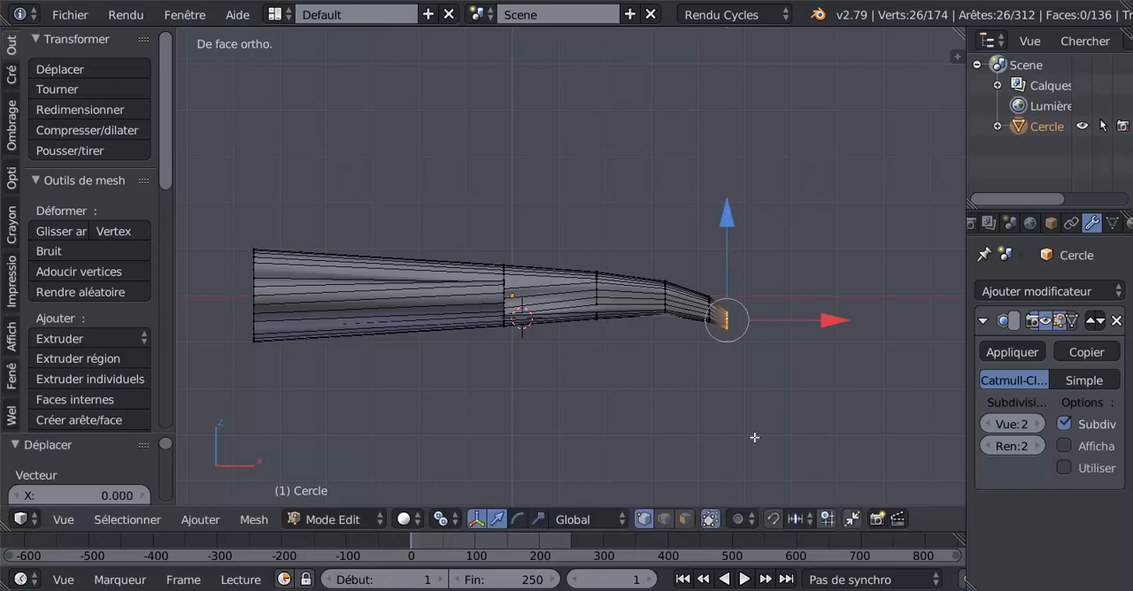
# - Extrude a tip segment 0.198 along X, scale its end outline to about 0.410 and lower it slightly
pyautogui.press('e')
pyautogui.rightClick(825, 342)
pyautogui.press('g')
pyautogui.press('x')
pyautogui.click(846, 320)
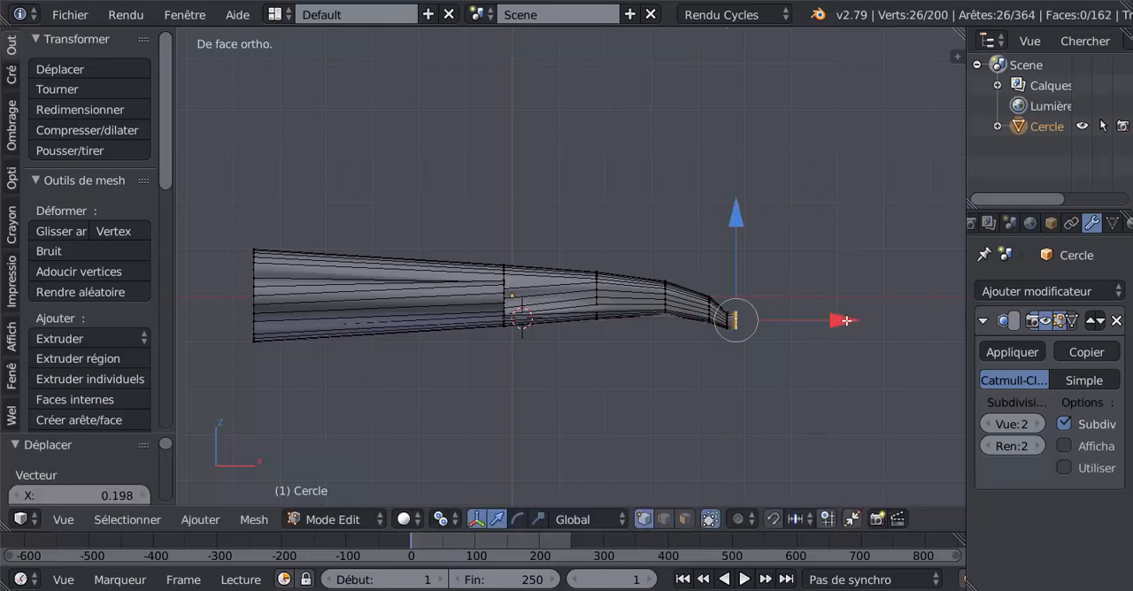
pyautogui.press('s')
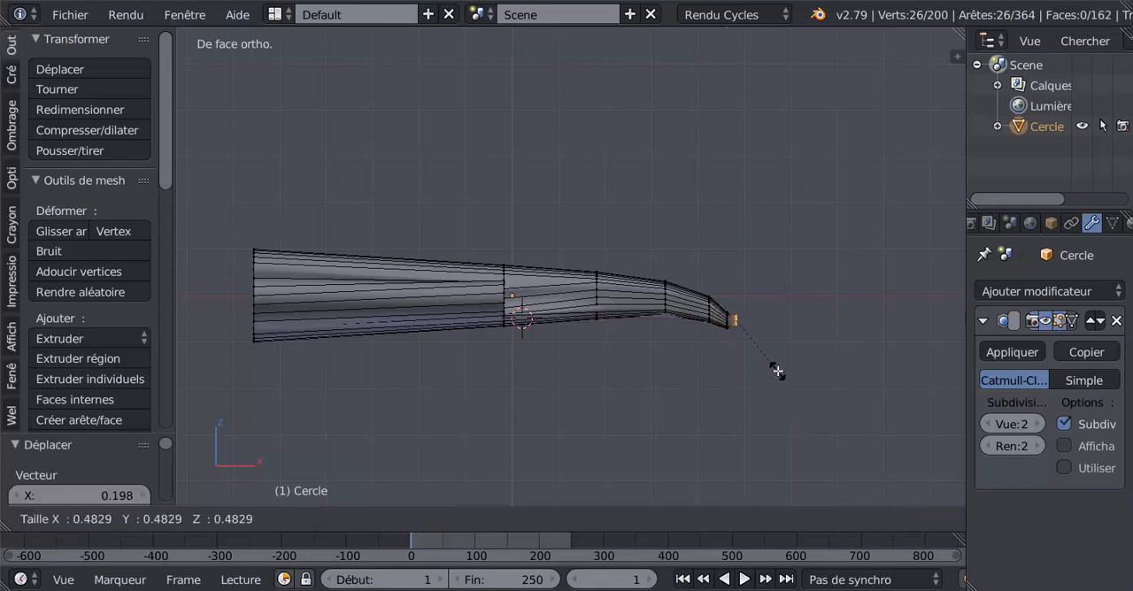
pyautogui.click(775, 359)
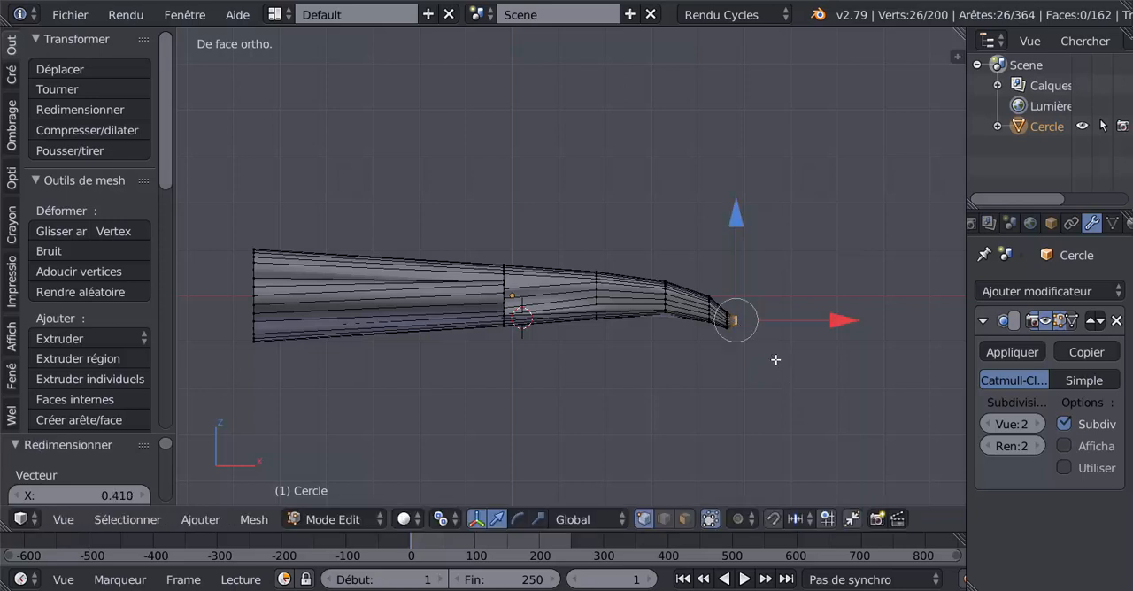
pyautogui.moveTo(733, 231); pyautogui.dragTo(797, 348)
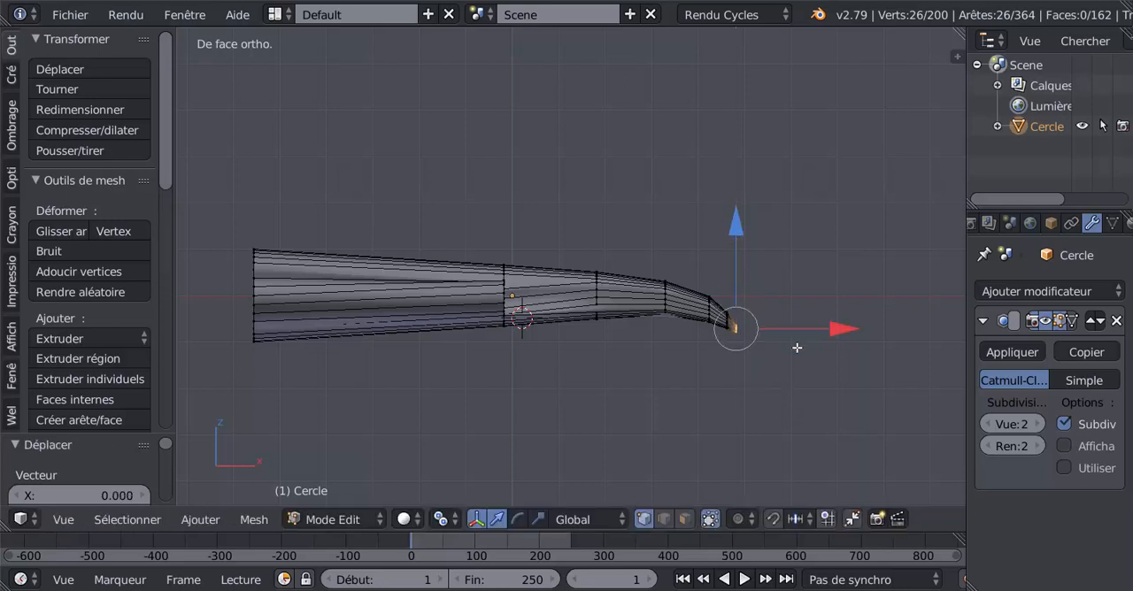
# - Try collapsing the tip outline to a point with a scale of 0, and undo it after checking the smoothed shape
pyautogui.press('s')
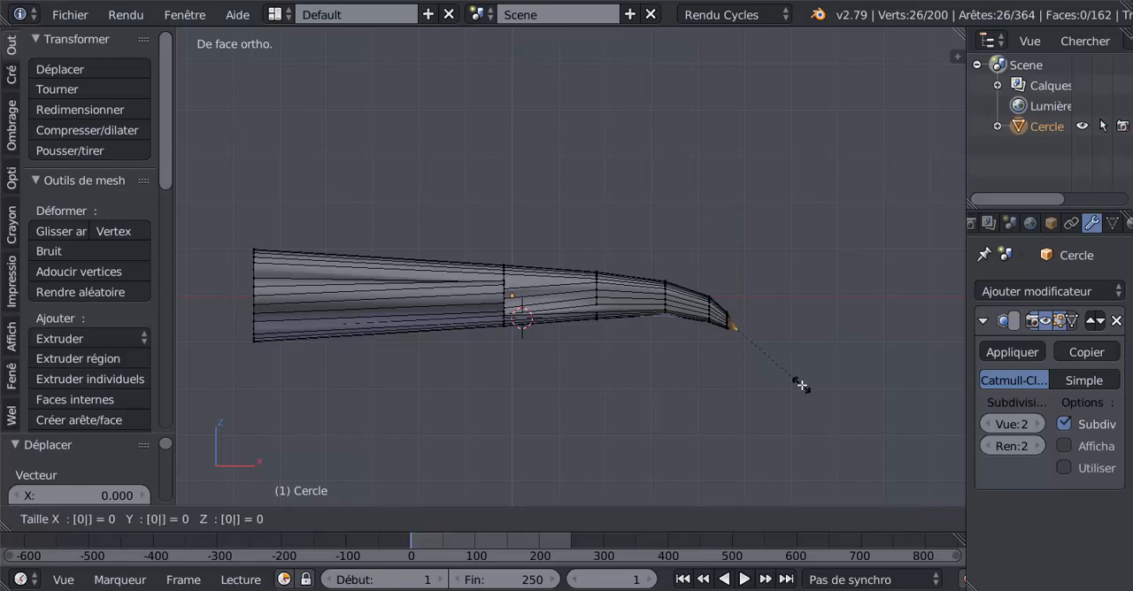
pyautogui.press('Return')
pyautogui.press('Tab')
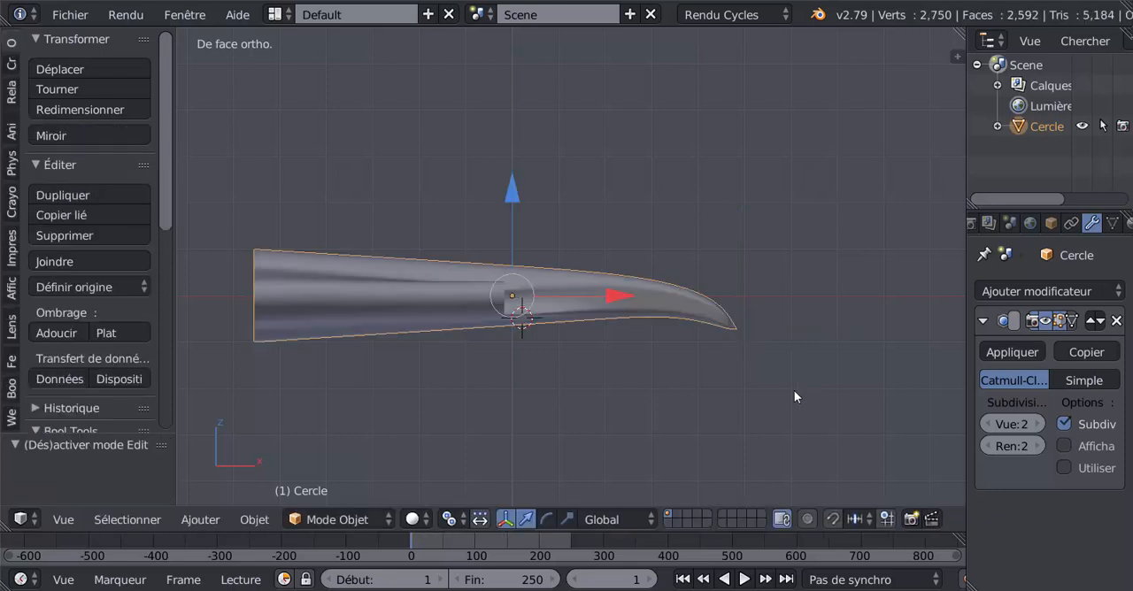
pyautogui.scroll(3, 773, 397)
pyautogui.moveTo(773, 396); pyautogui.dragTo(690, 403, button='middle')
pyautogui.press('Tab')
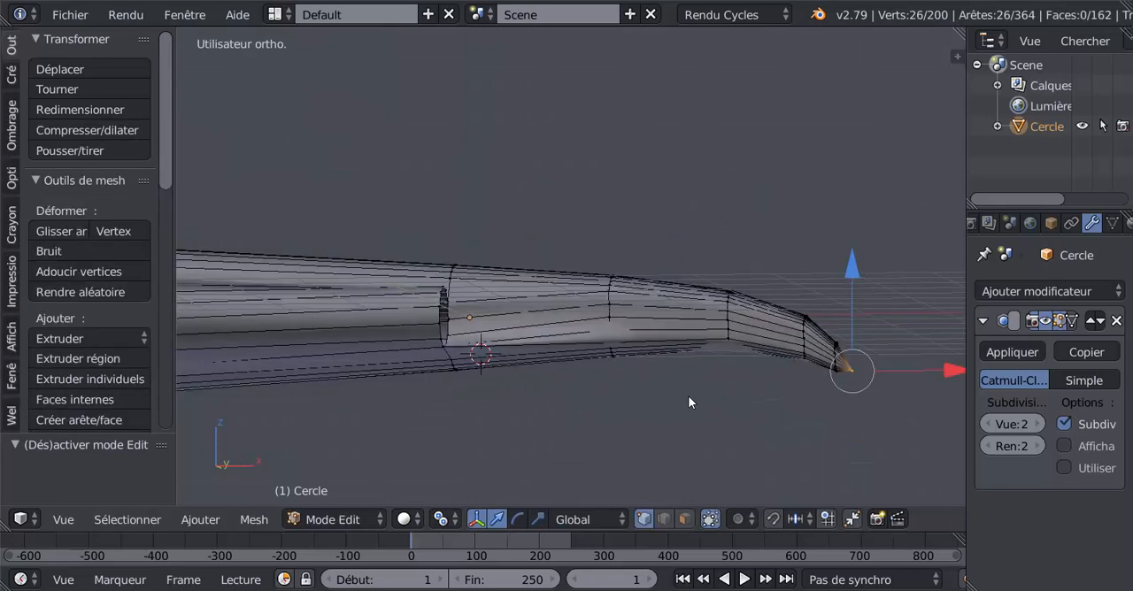
pyautogui.rightClick(771, 407)
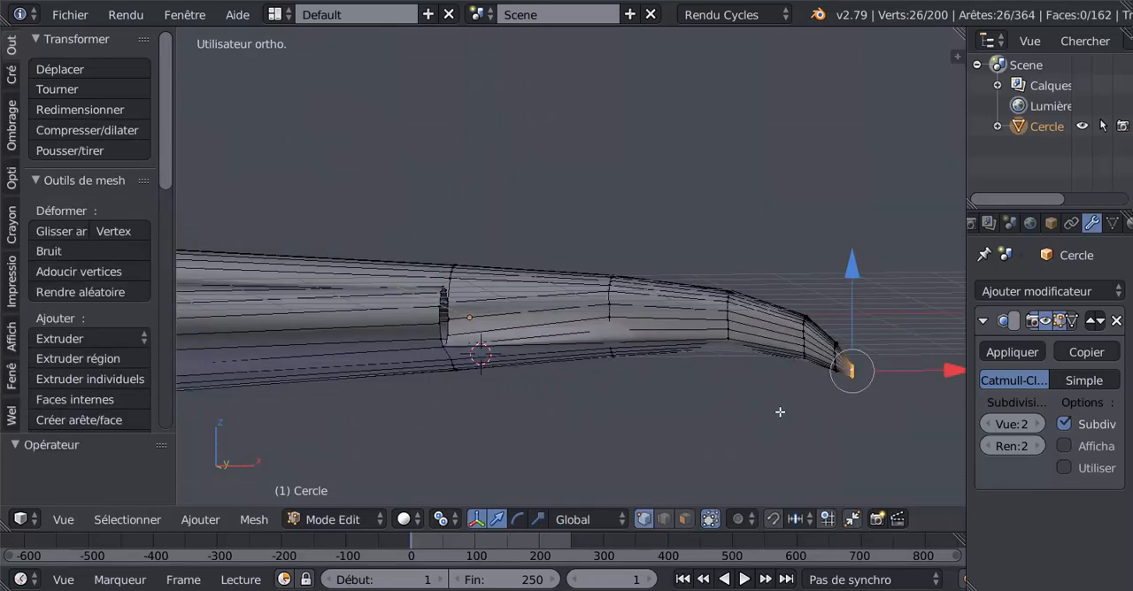
# - Extrude the tip outline in place, scale it to 0 to close the pointed end, and check the smoothed shape
pyautogui.press('e')
pyautogui.rightClick(780, 412)
pyautogui.write('s')
pyautogui.write('0')
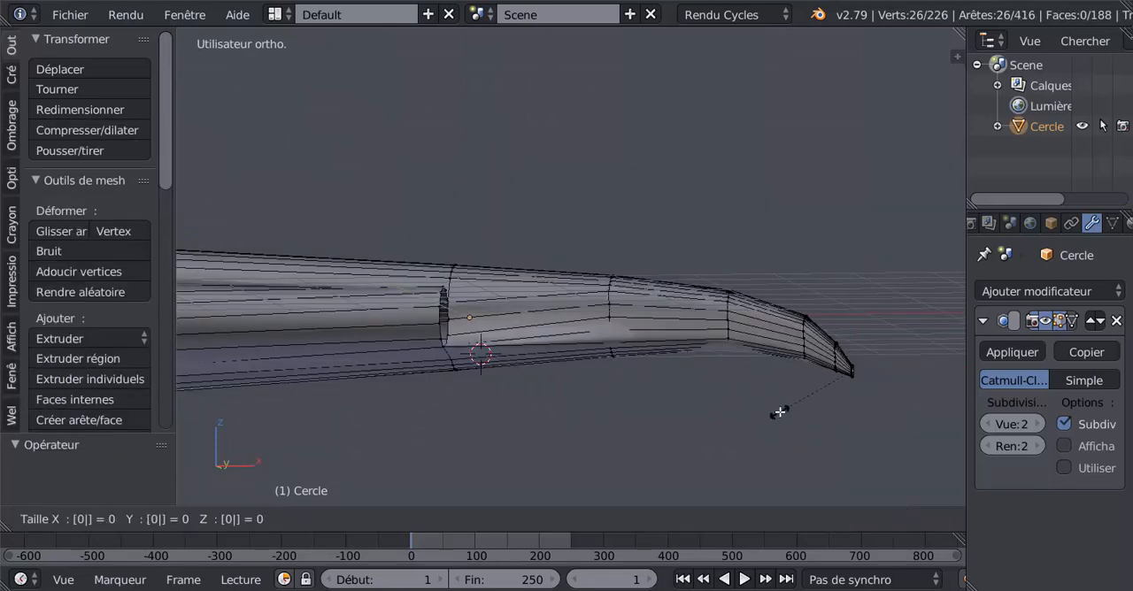
pyautogui.press('Return')
pyautogui.press('Tab')
pyautogui.moveTo(779, 411); pyautogui.dragTo(661, 341, button='middle')
pyautogui.press('Tab')
# - Join the upper and lower junction vertices between the central rear opening and one side opening with an edge
pyautogui.keyDown('alt'); pyautogui.rightClick(588, 320); pyautogui.keyUp('alt')
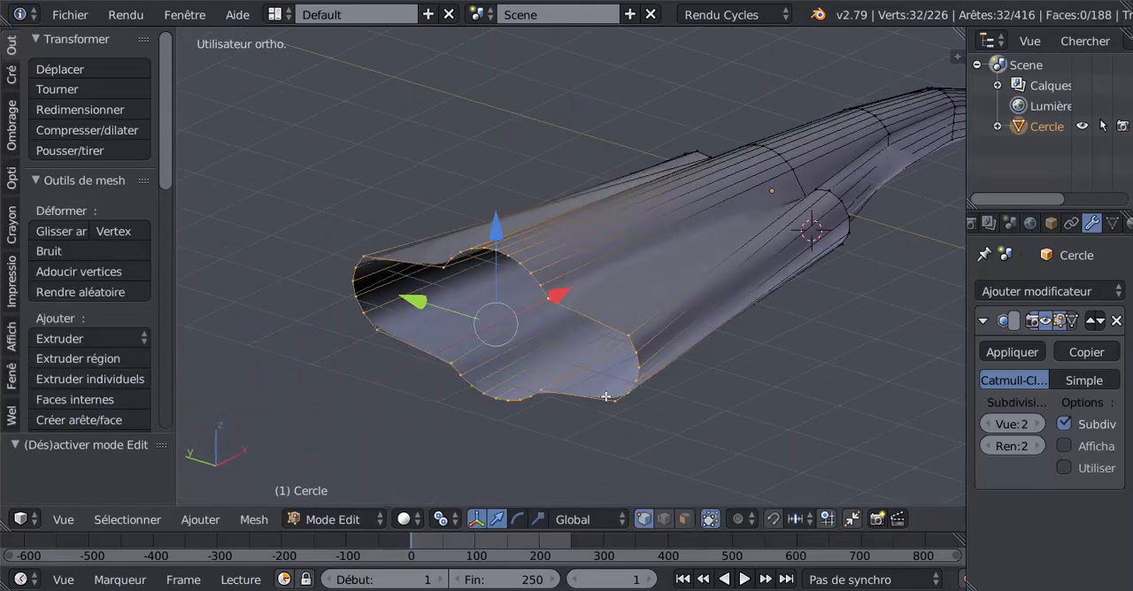
pyautogui.moveTo(588, 320); pyautogui.dragTo(698, 406, button='middle')
pyautogui.rightClick(669, 294)
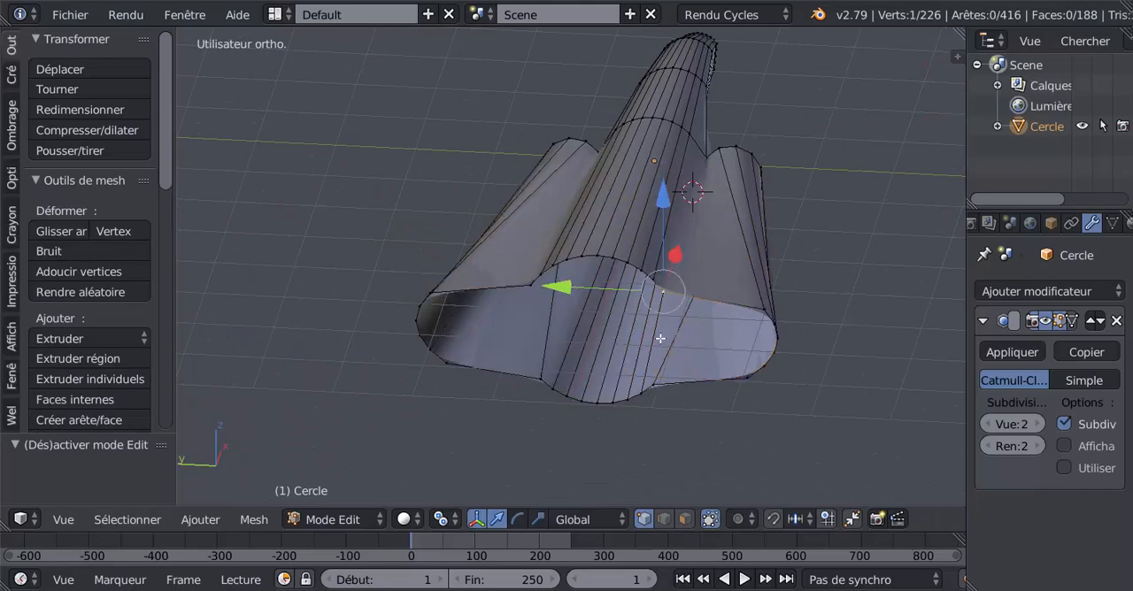
pyautogui.rightClick(655, 387)
pyautogui.keyDown('shift'); pyautogui.rightClick(655, 298); pyautogui.keyUp('shift')
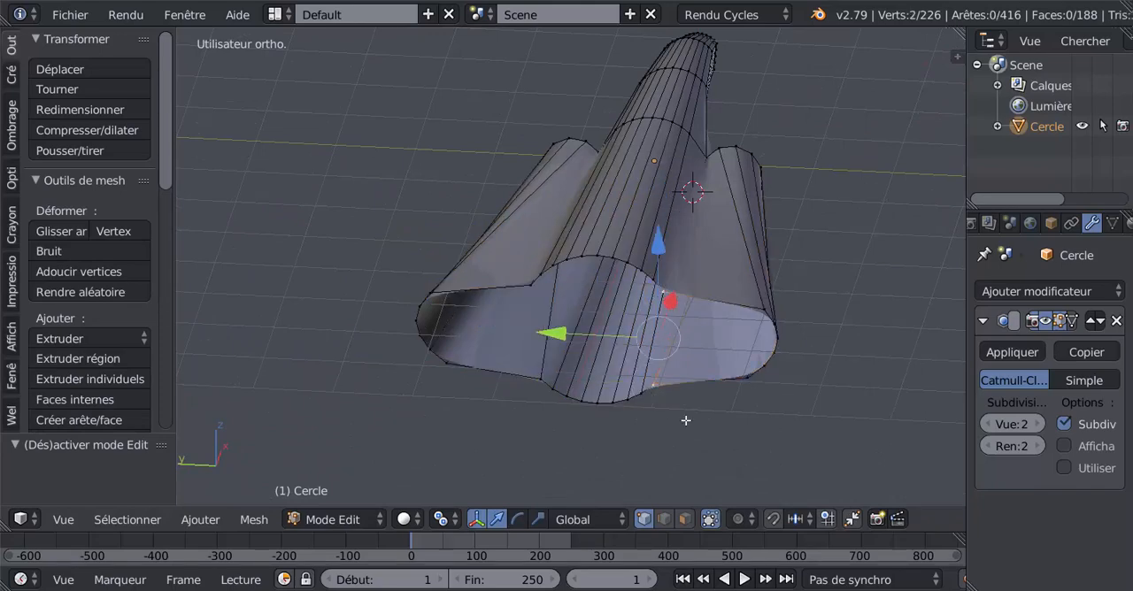
pyautogui.press('f')
pyautogui.click(685, 440)
# - Join the matching junction vertices on the opposite side of the central rear opening with an edge
pyautogui.rightClick(538, 308)
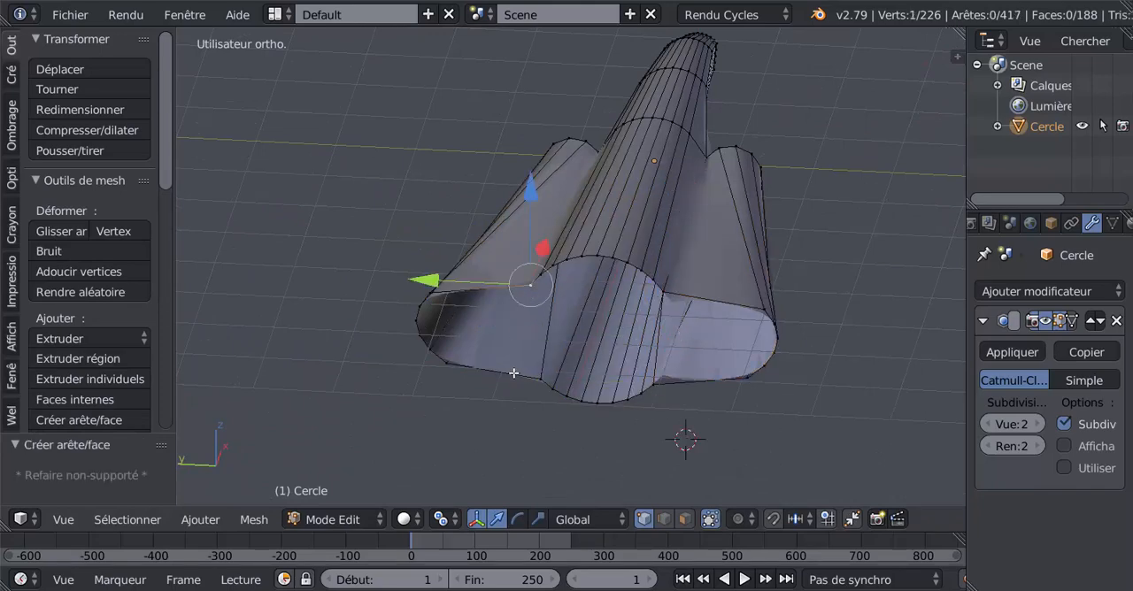
pyautogui.moveTo(528, 407); pyautogui.dragTo(548, 432, button='middle')
pyautogui.keyDown('shift'); pyautogui.rightClick(546, 410); pyautogui.keyUp('shift')
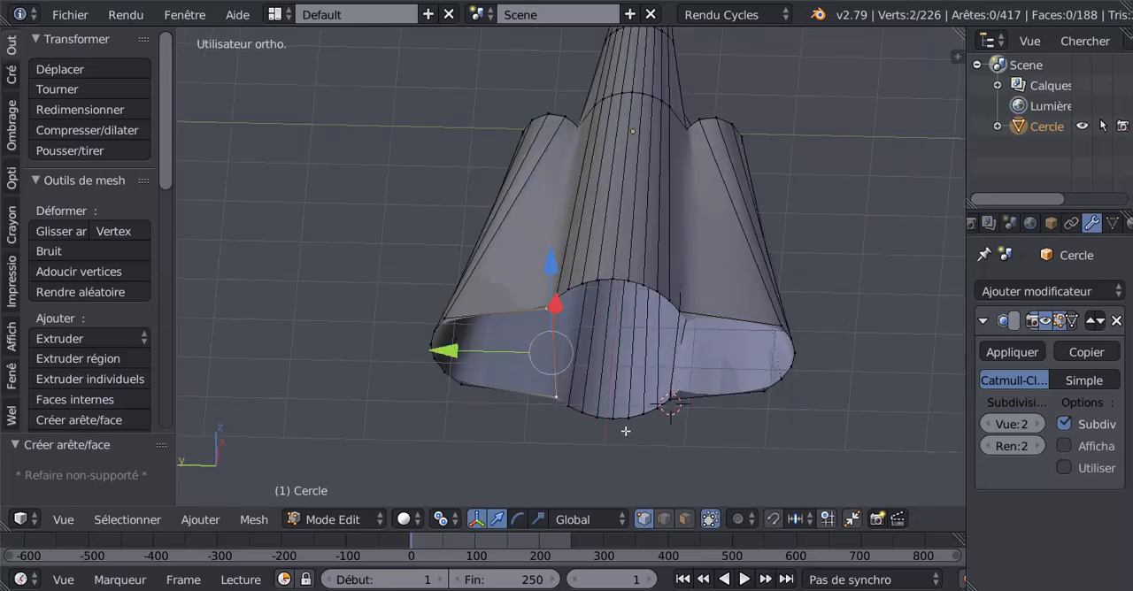
pyautogui.press('f')
pyautogui.moveTo(691, 462); pyautogui.dragTo(669, 465, button='middle')
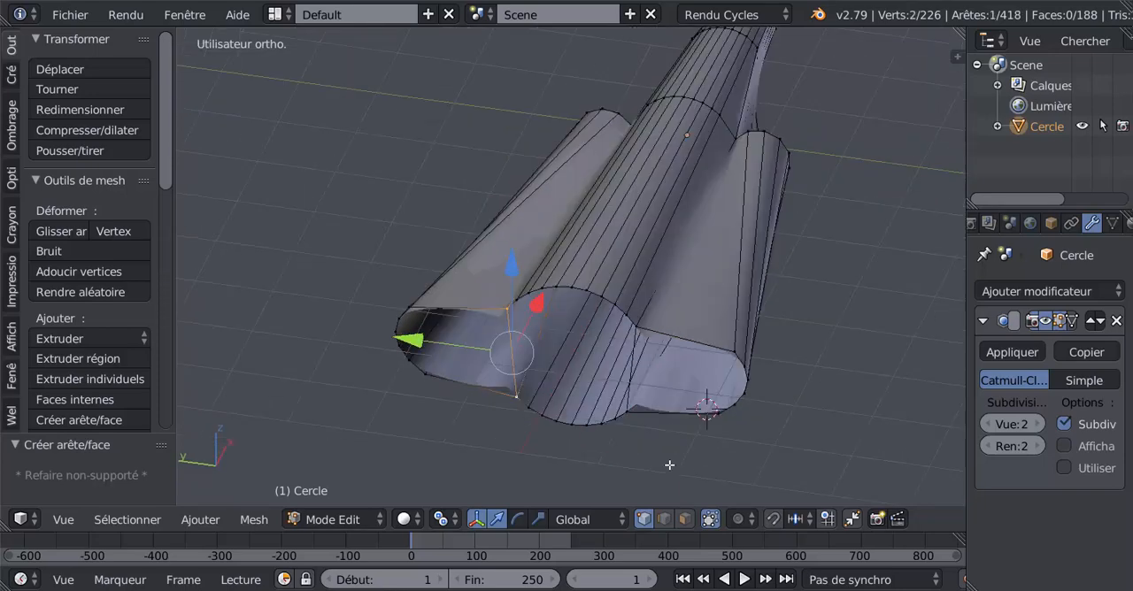
pyautogui.moveTo(640, 420); pyautogui.dragTo(689, 442, button='middle')
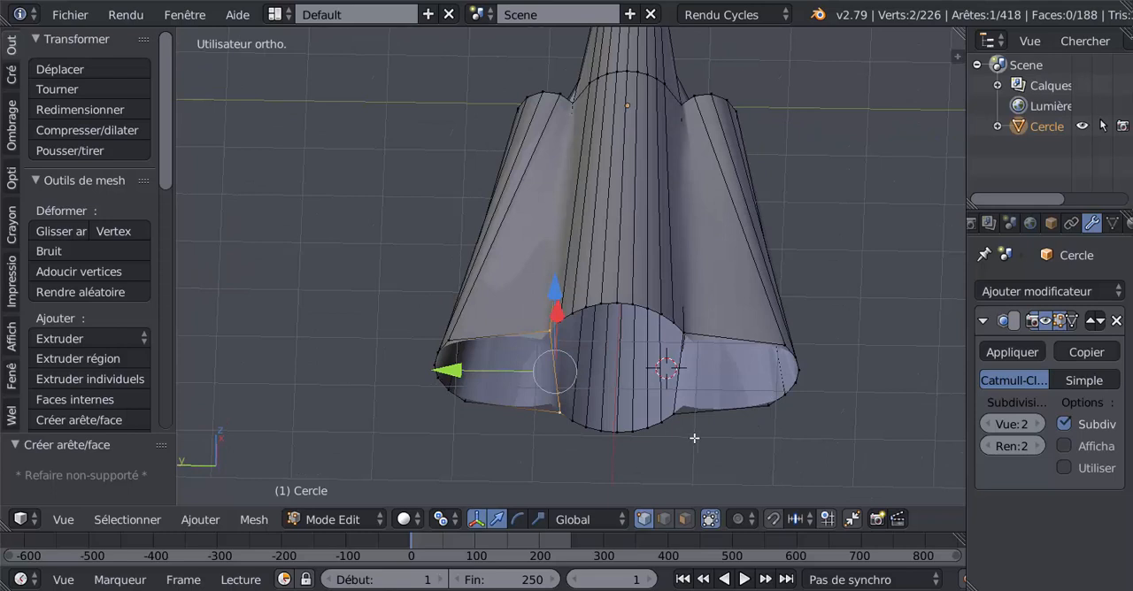
# - Select the central rear opening's whole outline and round it with the LoopTools Circle operation
pyautogui.press('c')
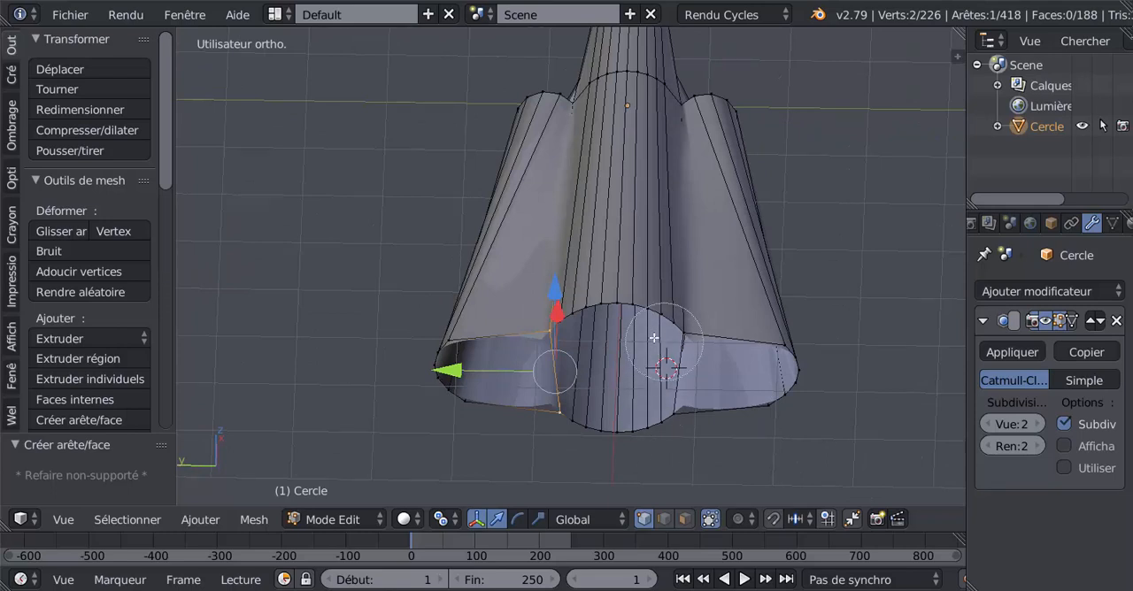
pyautogui.moveTo(676, 331); pyautogui.dragTo(591, 326)
pyautogui.moveTo(692, 413); pyautogui.dragTo(574, 404)
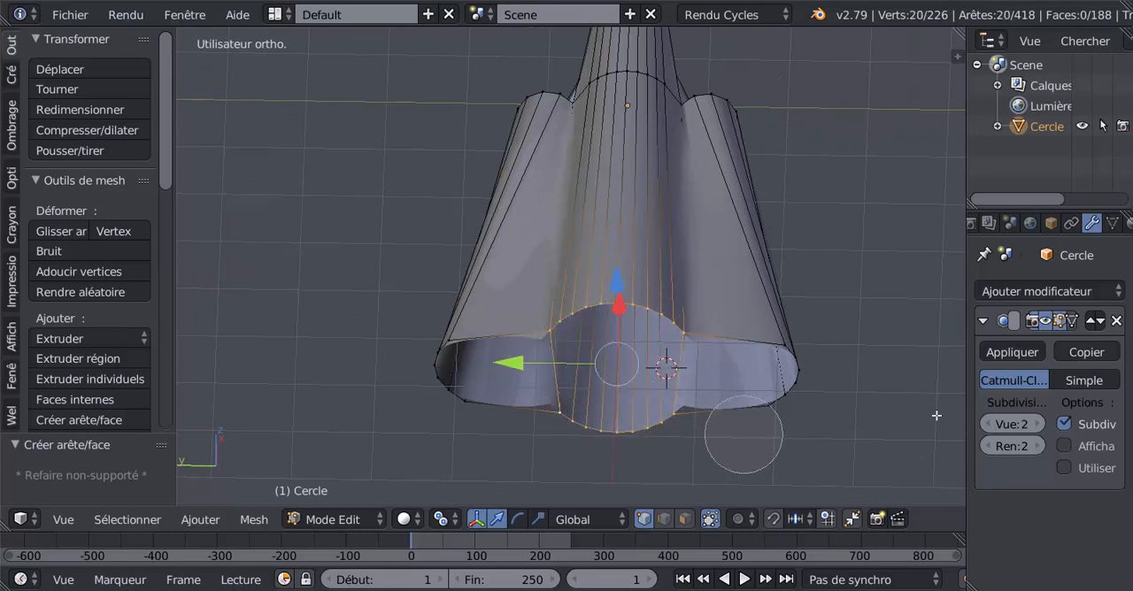
pyautogui.rightClick(869, 378)
pyautogui.press('ctrl+KP_1')
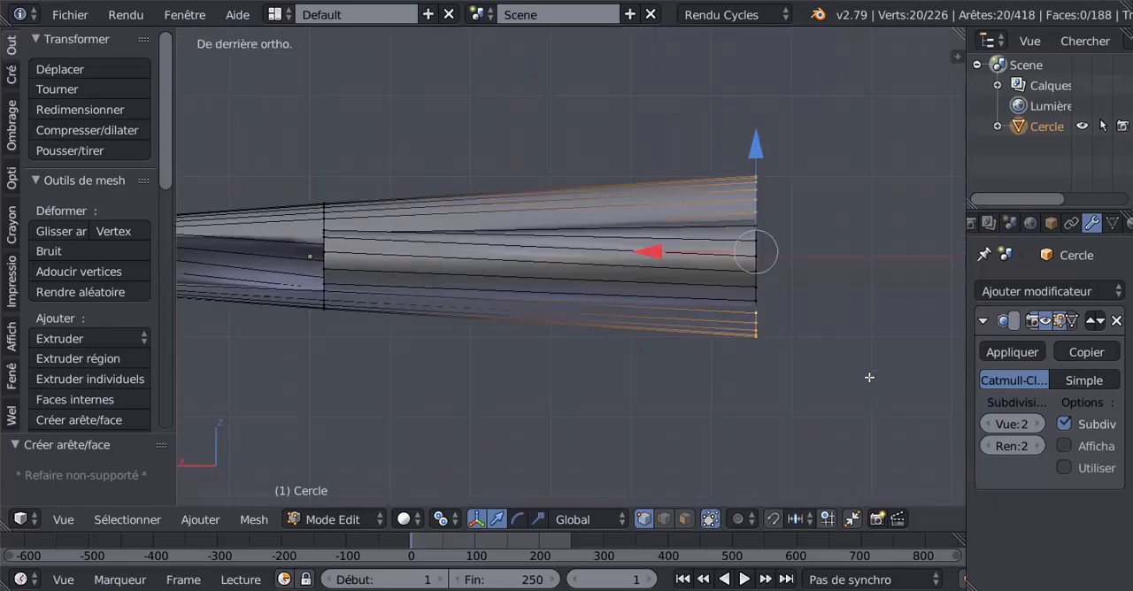
pyautogui.press('KP_3')
pyautogui.press('ctrl+KP_3')
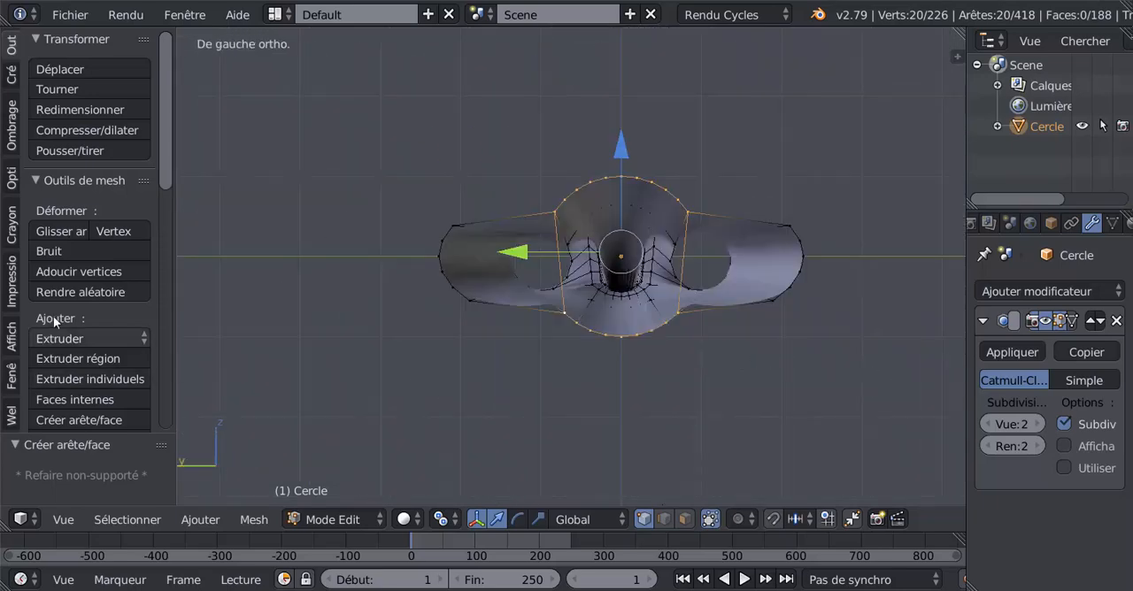
pyautogui.moveTo(168, 160); pyautogui.dragTo(168, 350)
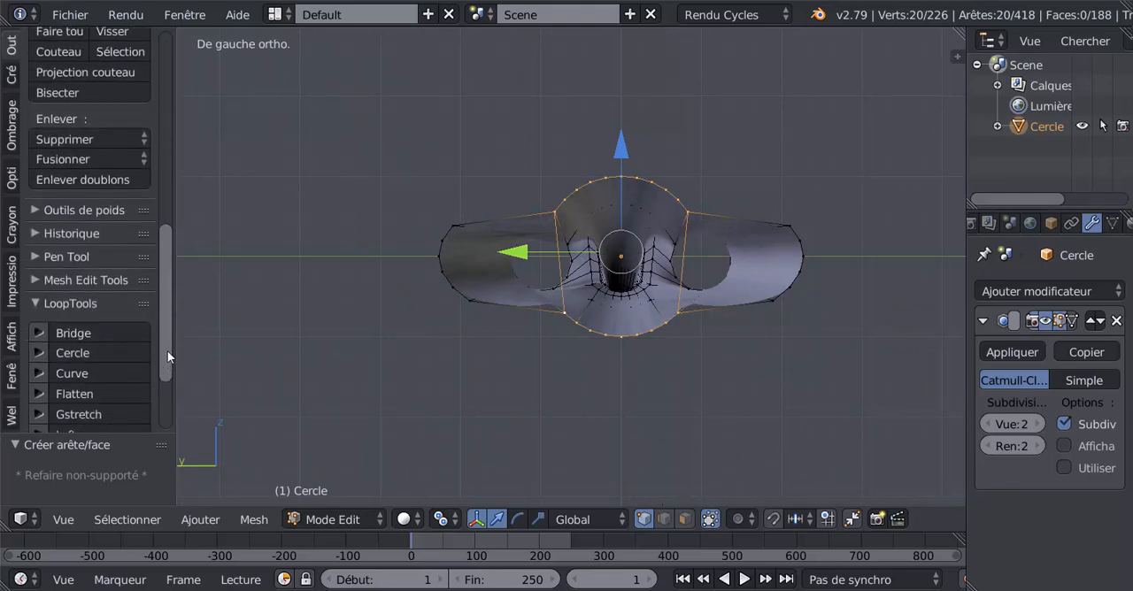
pyautogui.click(72, 353)
# - Extrude the round central outline and move the new edge ring -0.320 along X
pyautogui.moveTo(609, 327); pyautogui.dragTo(558, 402, button='middle')
pyautogui.press('e')
pyautogui.click(556, 401)
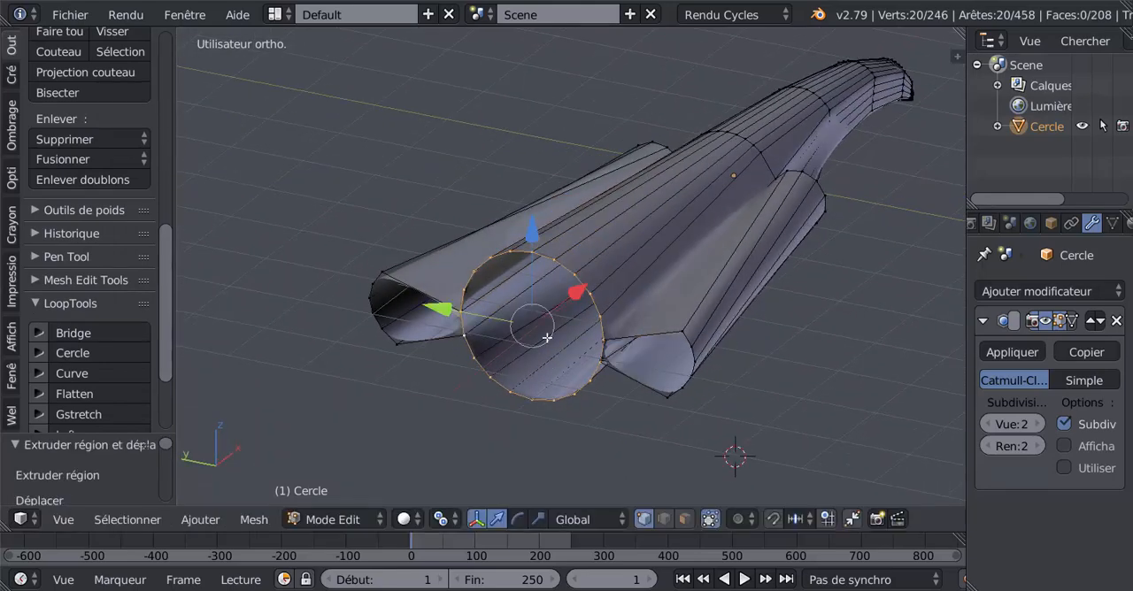
pyautogui.moveTo(580, 296)
pyautogui.mouseDown()
pyautogui.moveTo(567, 315)
pyautogui.moveTo(572, 305)
pyautogui.mouseUp()
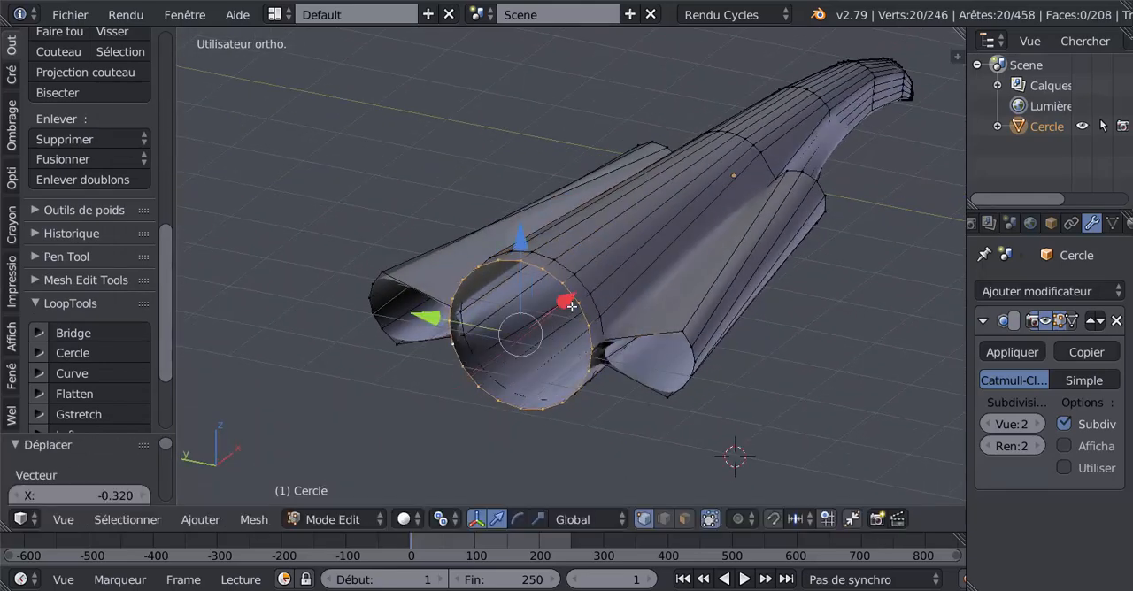
# - Select both side openings' rear outlines, round them with LoopTools Circle, and check the smoothed result
pyautogui.keyDown('alt'); pyautogui.rightClick(671, 338); pyautogui.keyUp('alt')
pyautogui.keyDown('alt'); pyautogui.keyDown('shift'); pyautogui.rightClick(381, 282); pyautogui.keyUp('shift'); pyautogui.keyUp('alt')
pyautogui.moveTo(381, 288); pyautogui.dragTo(573, 363, button='middle')
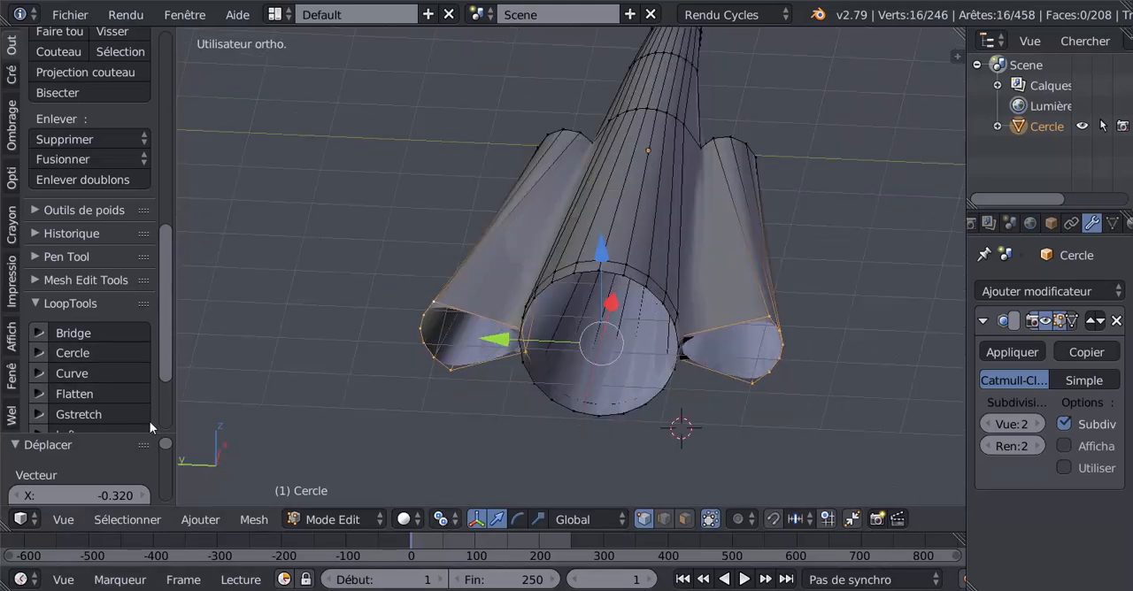
pyautogui.click(86, 350)
pyautogui.press('Tab')
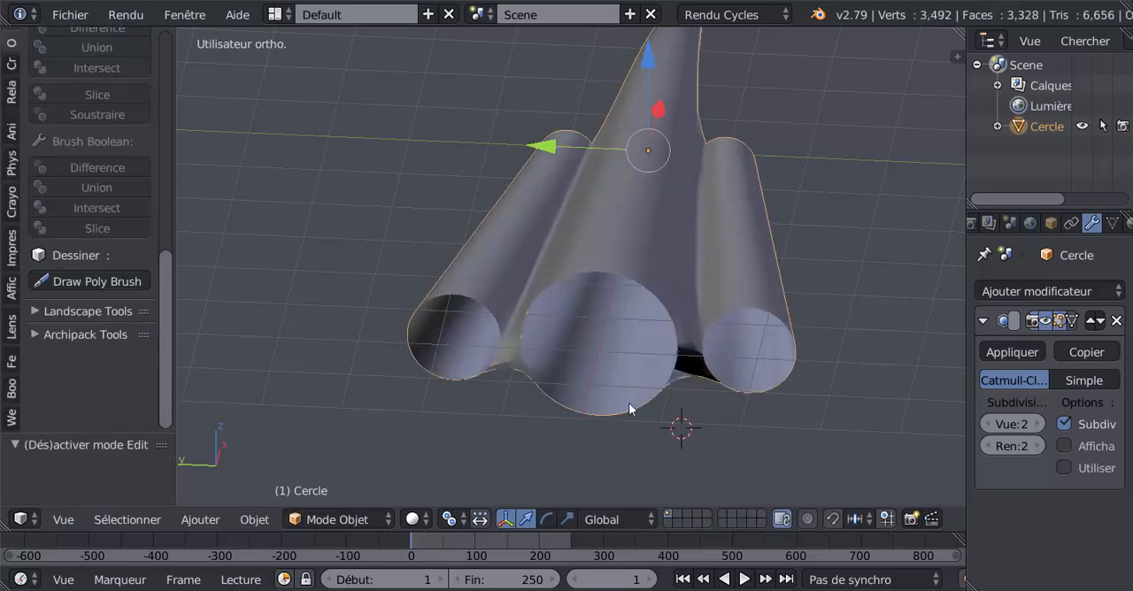
pyautogui.moveTo(629, 408); pyautogui.dragTo(502, 439, button='middle')
pyautogui.press('Tab')
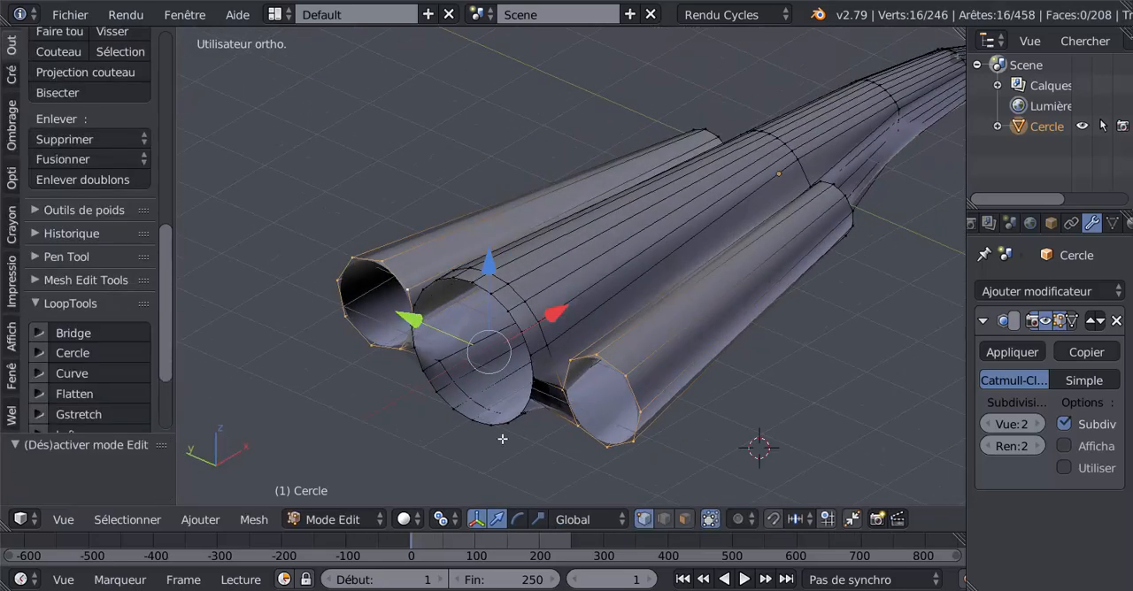
# - Extrude both round side outlines a short distance backward along X and check the smoothed shape
pyautogui.press('e')
pyautogui.click(504, 364)
pyautogui.moveTo(554, 310); pyautogui.dragTo(522, 334)
pyautogui.press('Tab')
pyautogui.press('Tab')
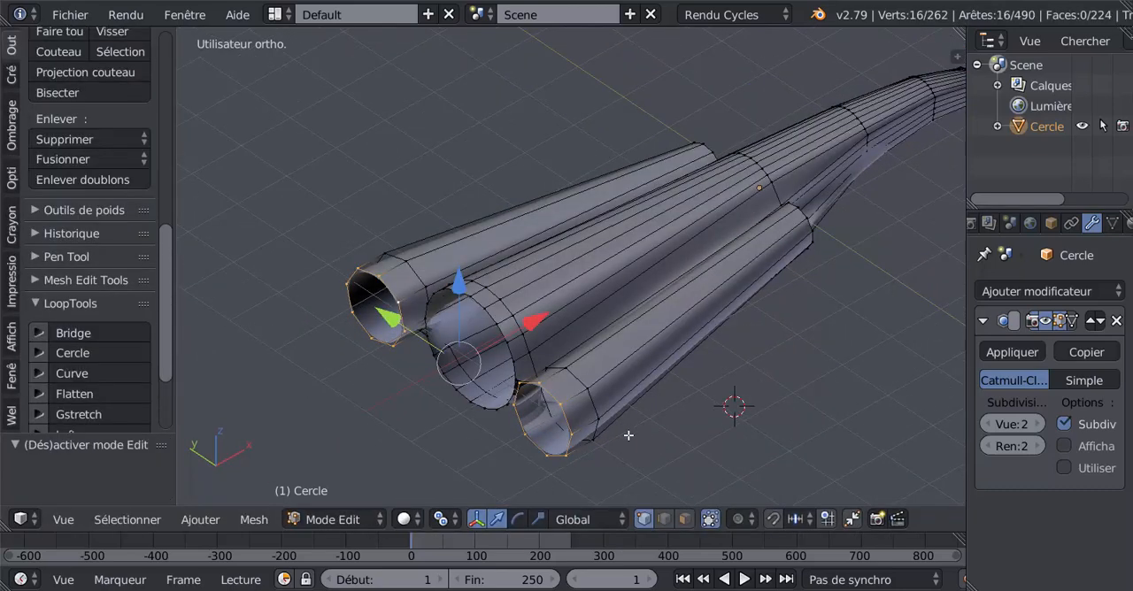
# - Extrude both side outlines and scale them slightly inward to form thin rims
pyautogui.press('e')
pyautogui.press('s')
pyautogui.click(608, 419)
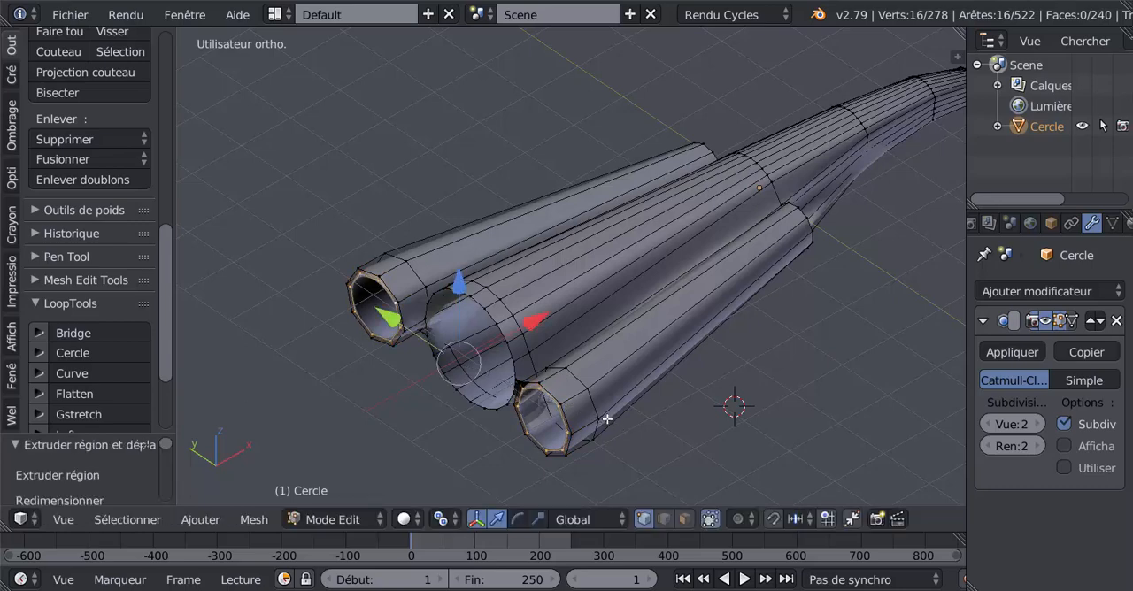
# - Extrude the inner side outlines 0.337 along X into the tubes and scale them to 0.938
pyautogui.press('e')
pyautogui.click(607, 420)
pyautogui.moveTo(536, 326); pyautogui.dragTo(550, 319)
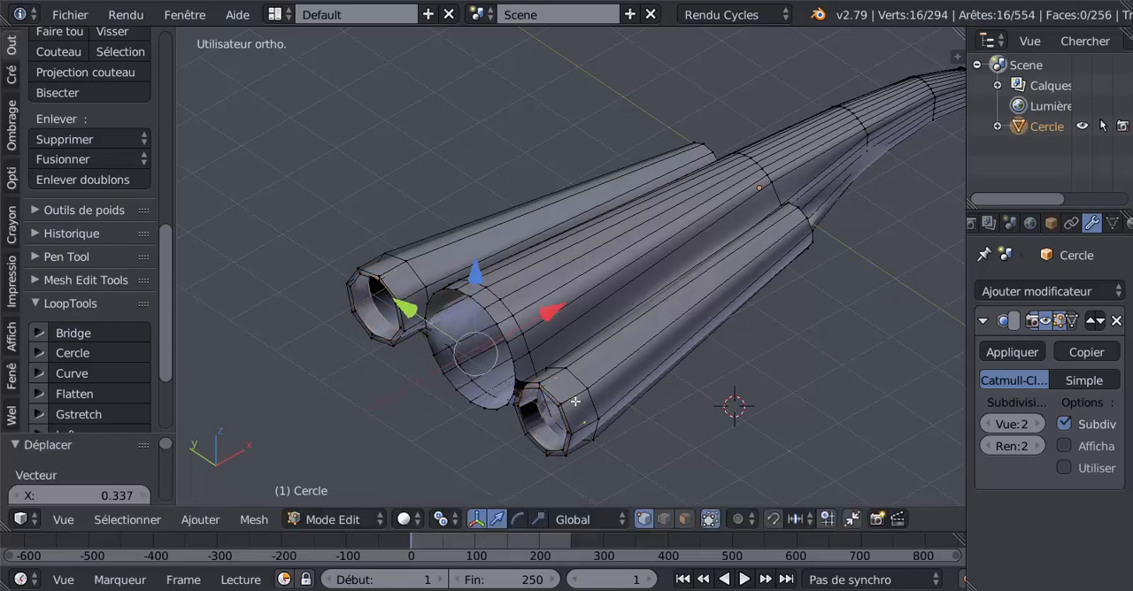
pyautogui.moveTo(576, 401); pyautogui.dragTo(600, 440, button='middle')
pyautogui.press('s')
pyautogui.click(607, 449)
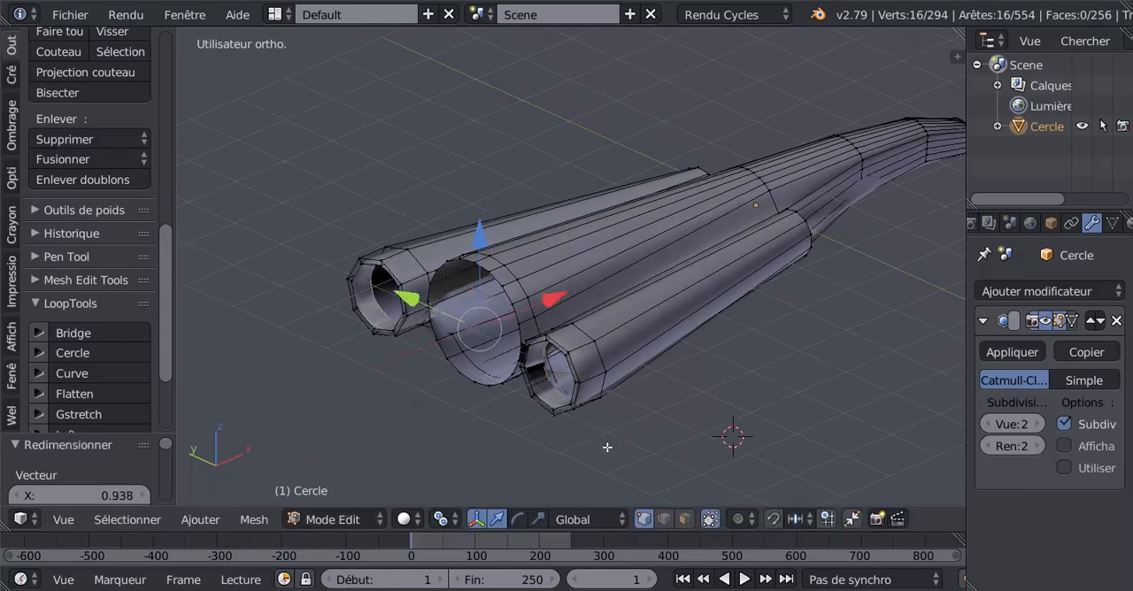
# - Select the entire mesh and recalculate its normals
pyautogui.moveTo(549, 399); pyautogui.dragTo(581, 397, button='middle')
pyautogui.scroll(3, 603, 415)
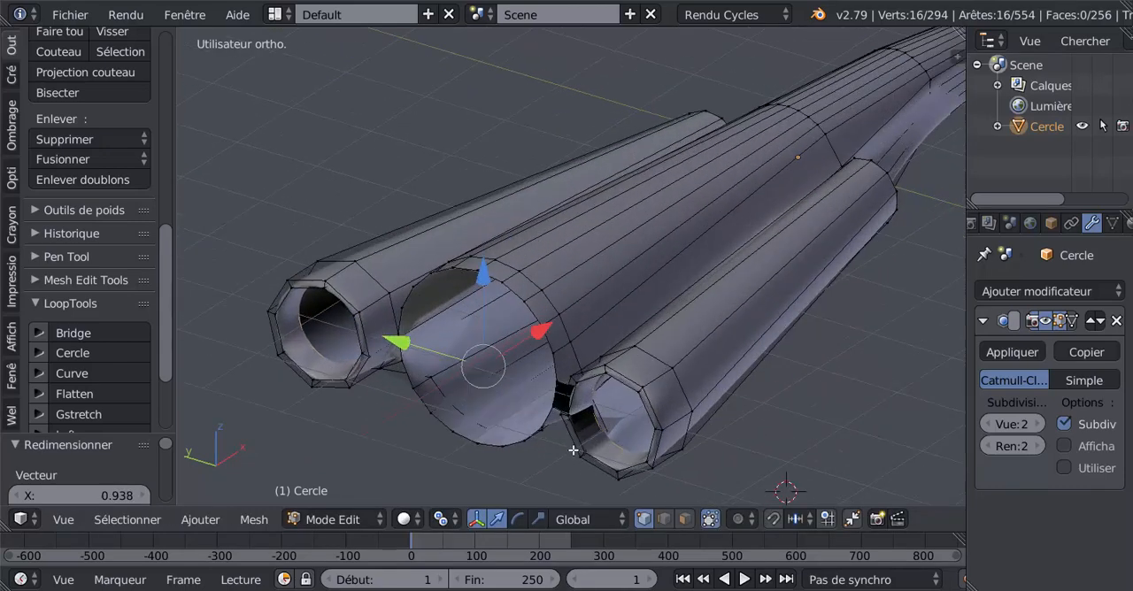
pyautogui.scroll(-5, 596, 498)
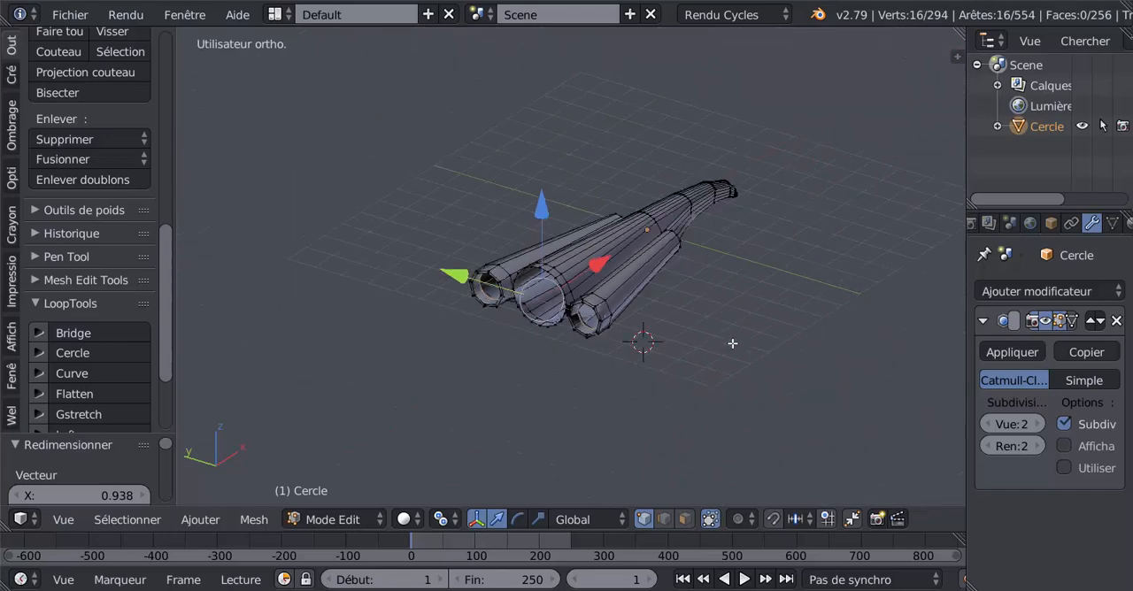
pyautogui.scroll(2, 640, 342)
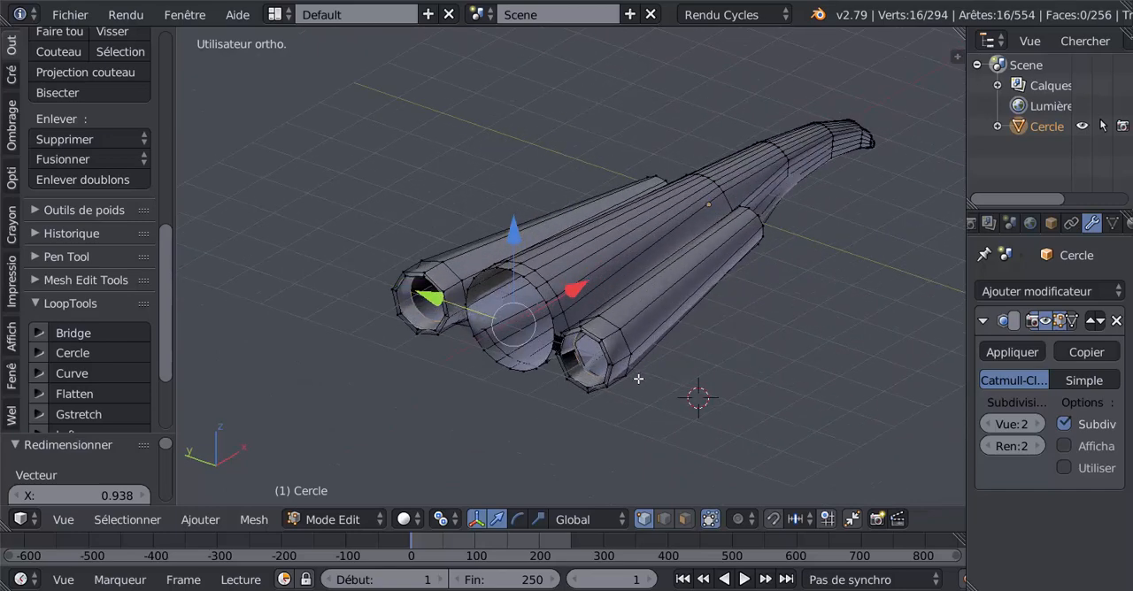
pyautogui.press('a')
pyautogui.press('a')
pyautogui.press('z')
pyautogui.press('a')
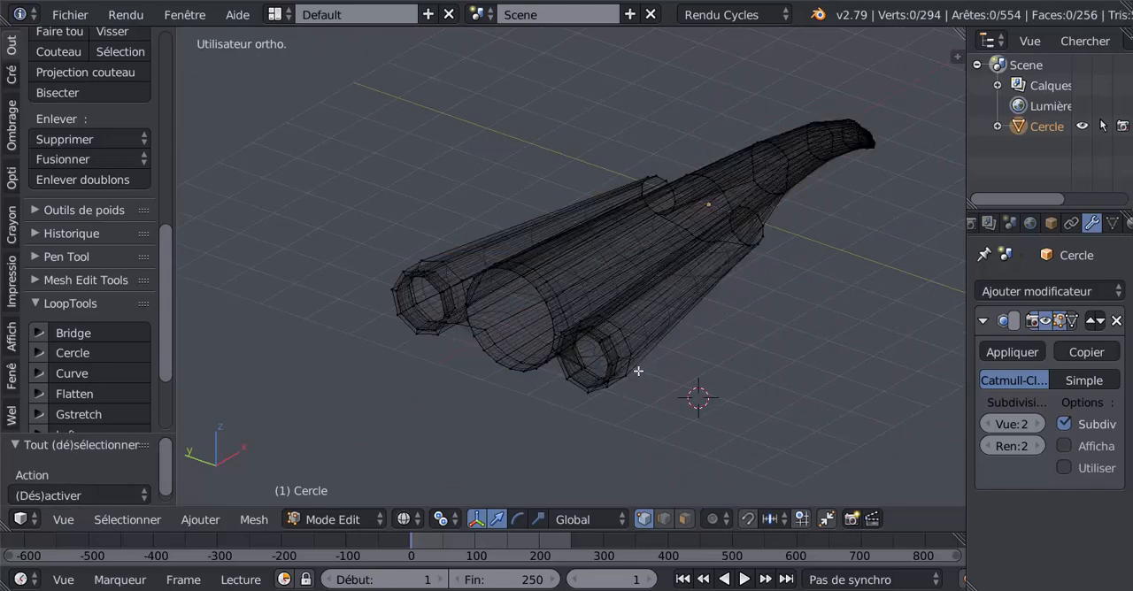
pyautogui.press('z')
pyautogui.press('a')
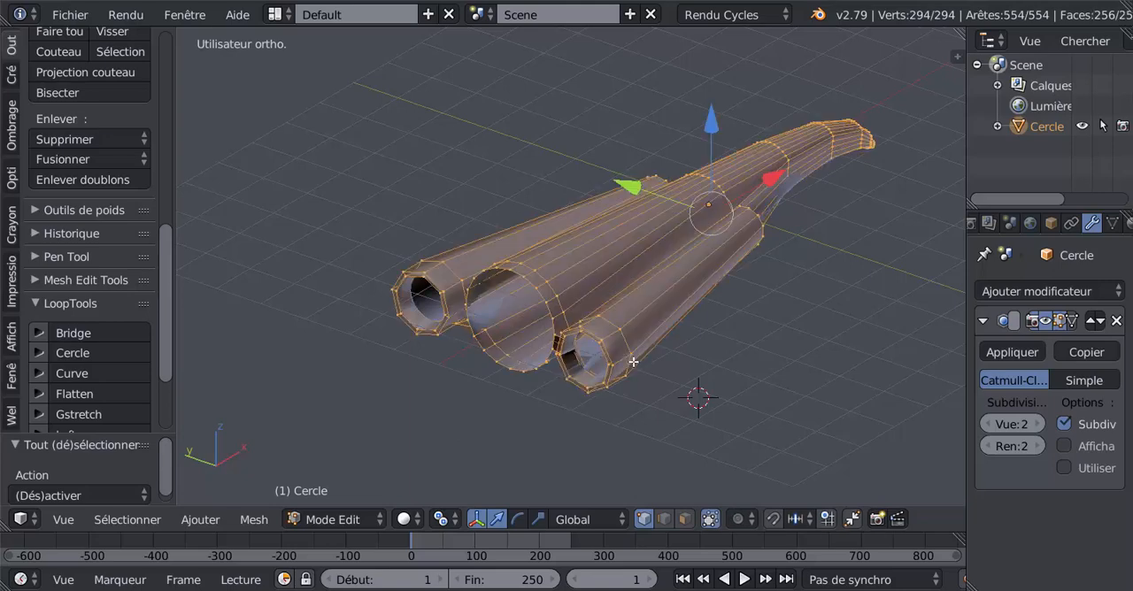
pyautogui.click(11, 124)
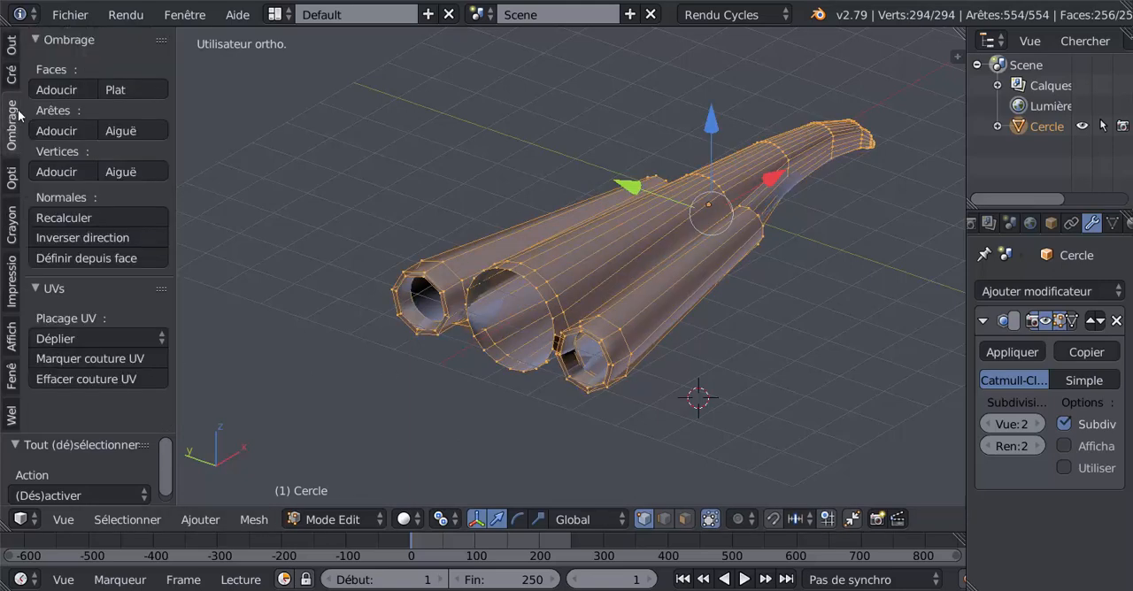
pyautogui.click(60, 217)
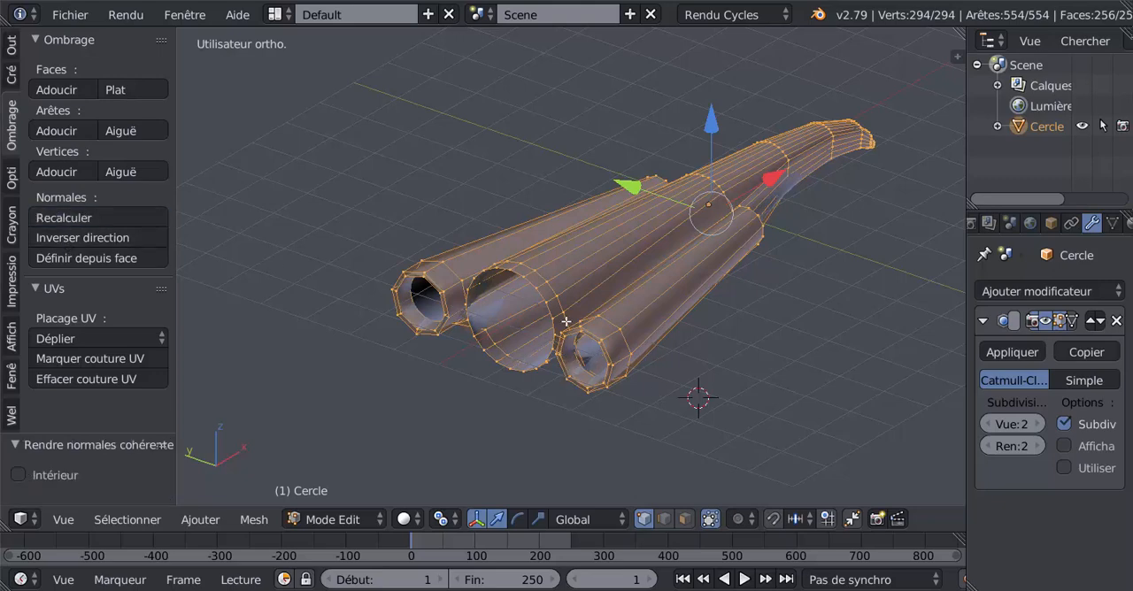
# - Check the smoothed model, then select the central rear outline and move it -0.887 along X
pyautogui.press('Tab')
pyautogui.moveTo(590, 408); pyautogui.dragTo(581, 285, button='middle')
pyautogui.press('Tab')
pyautogui.keyDown('alt'); pyautogui.click(563, 396); pyautogui.keyUp('alt')
pyautogui.moveTo(581, 285); pyautogui.dragTo(580, 308)
pyautogui.moveTo(590, 357); pyautogui.dragTo(554, 409, button='middle')
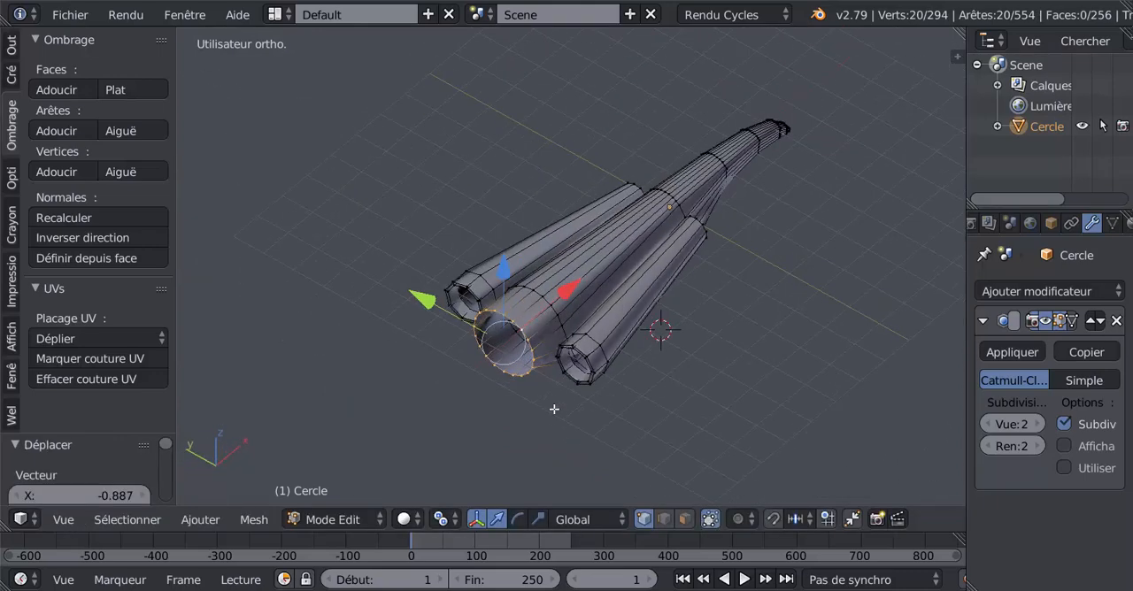
# - Extrude the central rear outline and scale it slightly inward to form a thin rim
pyautogui.press('e')
pyautogui.press('s')
pyautogui.click(551, 425)
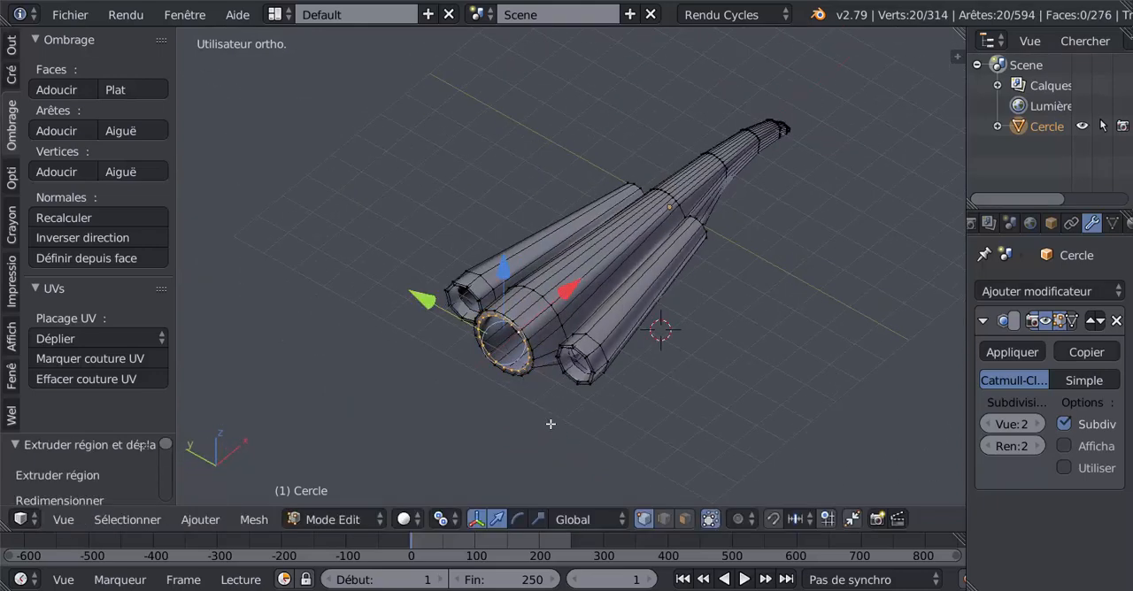
# - Extrude the central rim's inner outline and move it 0.586 along X into the fuselage
pyautogui.press('e')
pyautogui.rightClick(551, 366)
pyautogui.press('g')
pyautogui.click(566, 368)
pyautogui.scroll(2, 572, 370)
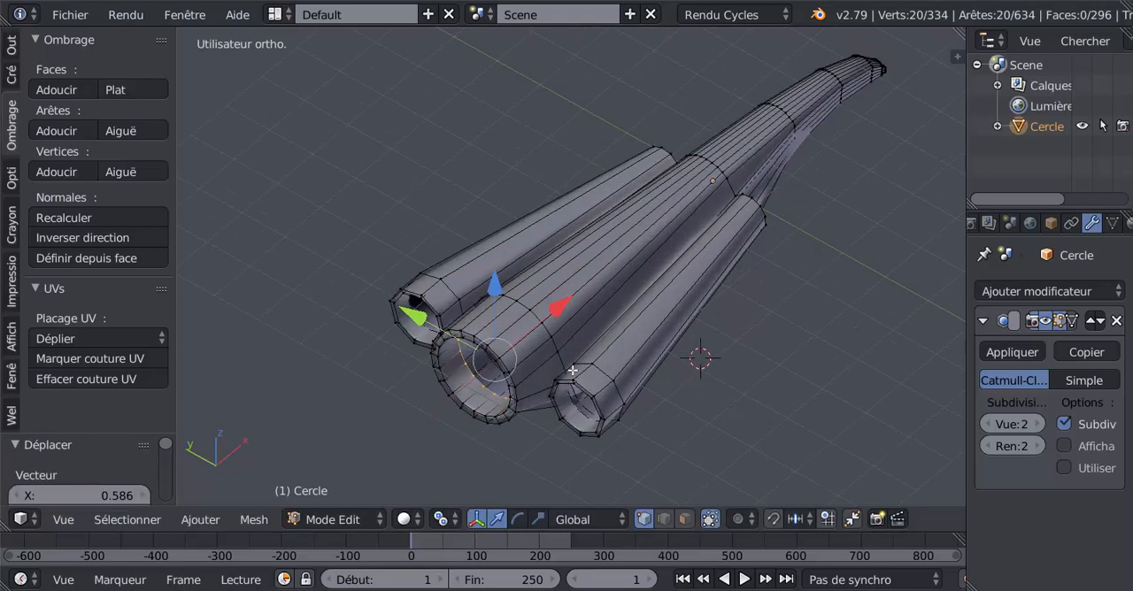
# - Extrude the recessed central outline and scale it inward to a smaller ring
pyautogui.press('e')
pyautogui.press('s')
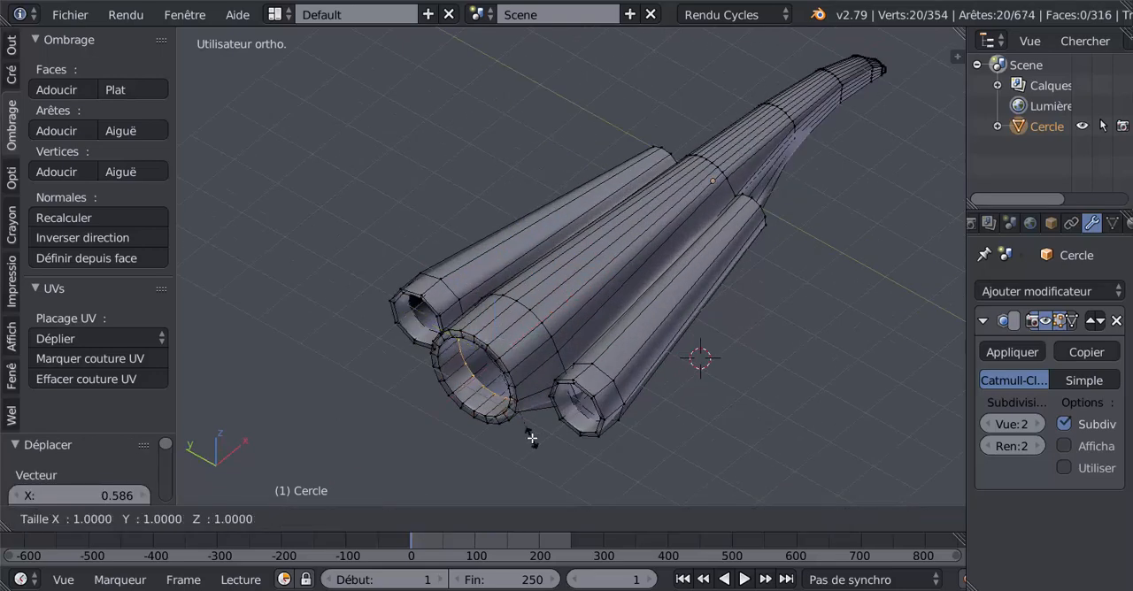
pyautogui.click(521, 423)
# - Extrude the smaller inner ring and move it -0.896 along X to form a protruding central nozzle
pyautogui.press('e')
pyautogui.press('Escape')
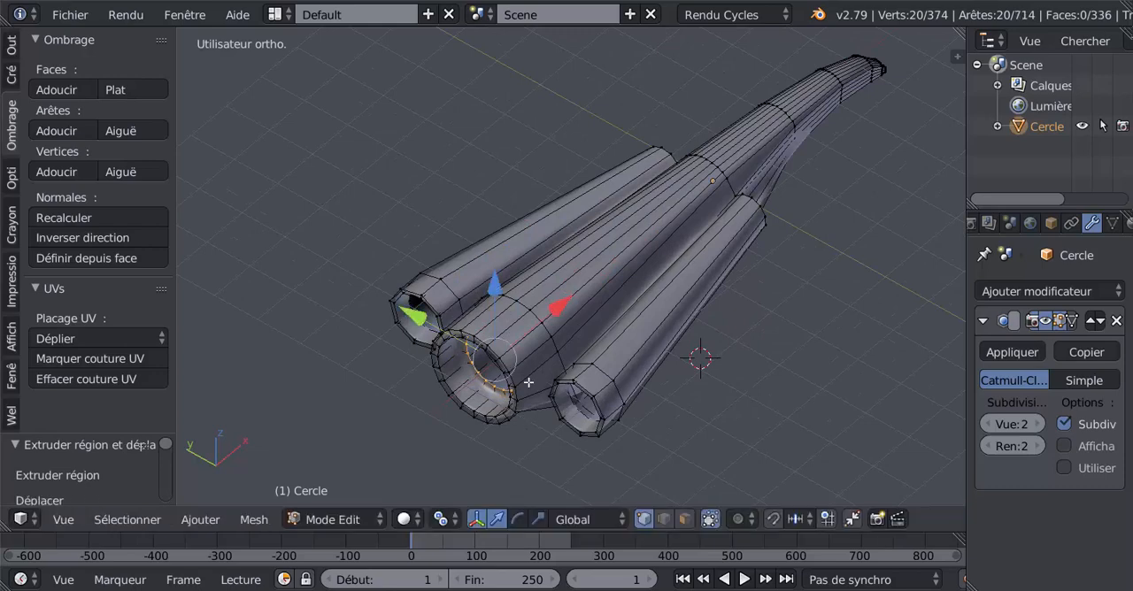
pyautogui.press('g')
pyautogui.press('x')
pyautogui.click(534, 425)
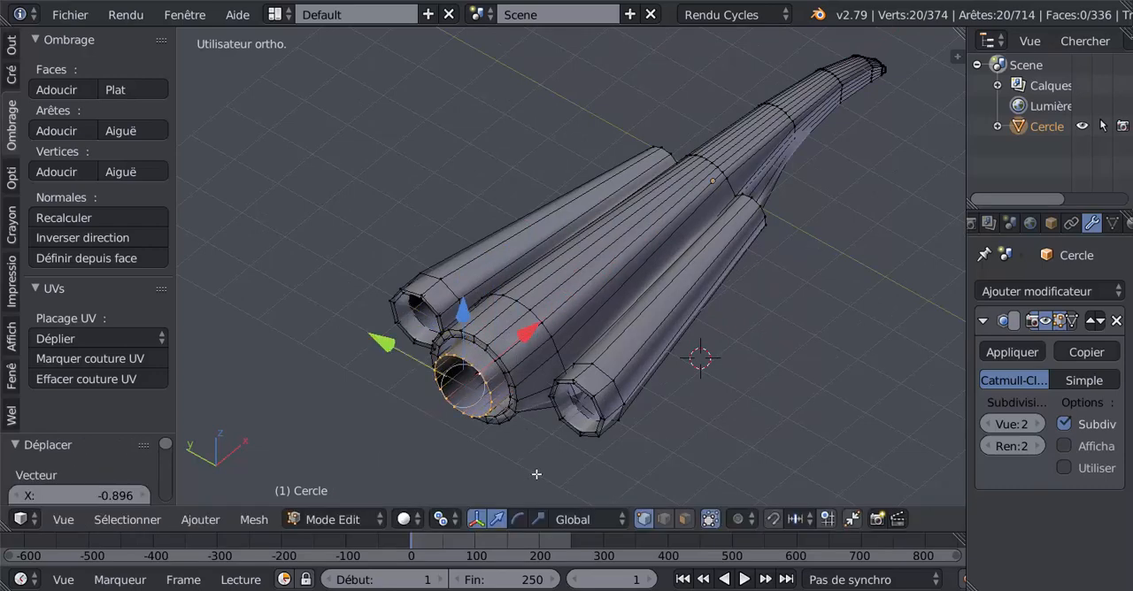
# - Scale the protruding central nozzle's end ring to 0.786
pyautogui.press('s')
pyautogui.click(528, 452)
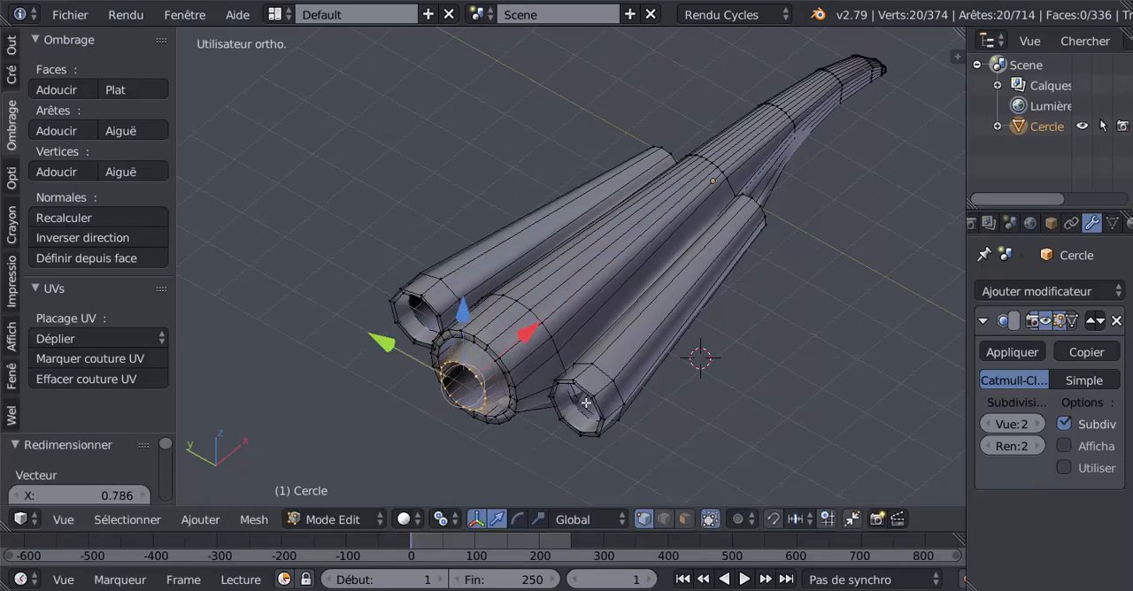
# - Select the inner end rings of both side nozzles and scale them inward
pyautogui.moveTo(586, 403); pyautogui.dragTo(606, 385, button='middle')
pyautogui.keyDown('alt'); pyautogui.rightClick(604, 380); pyautogui.keyUp('alt')
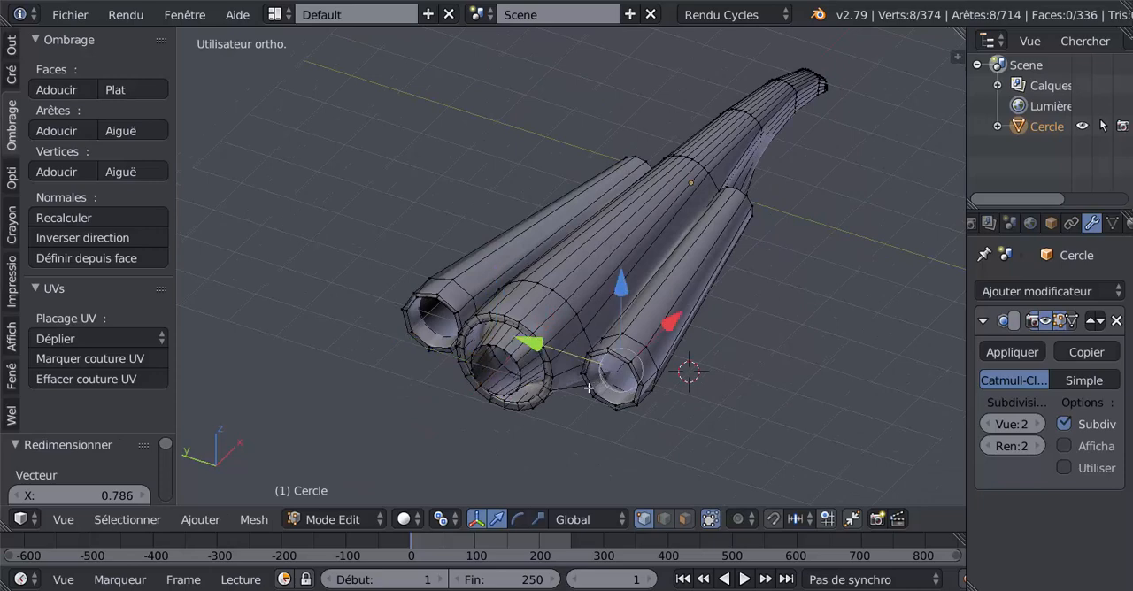
pyautogui.keyDown('alt'); pyautogui.keyDown('shift'); pyautogui.rightClick(439, 333); pyautogui.keyUp('shift'); pyautogui.keyUp('alt')
pyautogui.moveTo(461, 357); pyautogui.dragTo(438, 365, button='middle')
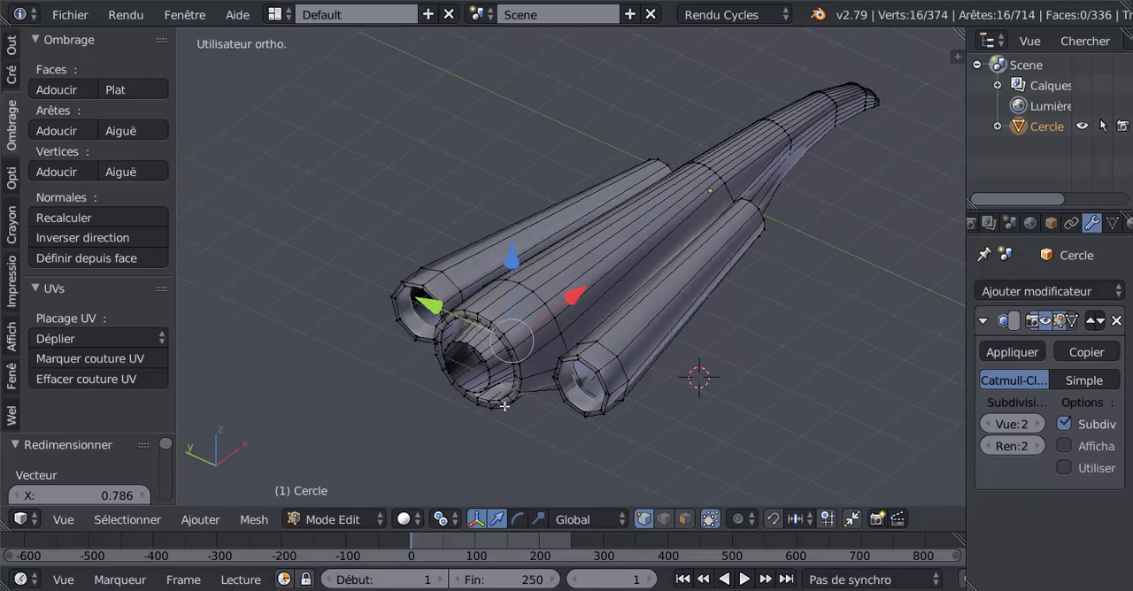
pyautogui.press('s')
pyautogui.click(652, 434)
# - Extrude both side nozzle rings, move them -0.478 along X, scale them, and check the smoothed shape in object mode
pyautogui.press('e')
pyautogui.rightClick(652, 437)
pyautogui.moveTo(576, 284); pyautogui.dragTo(570, 316)
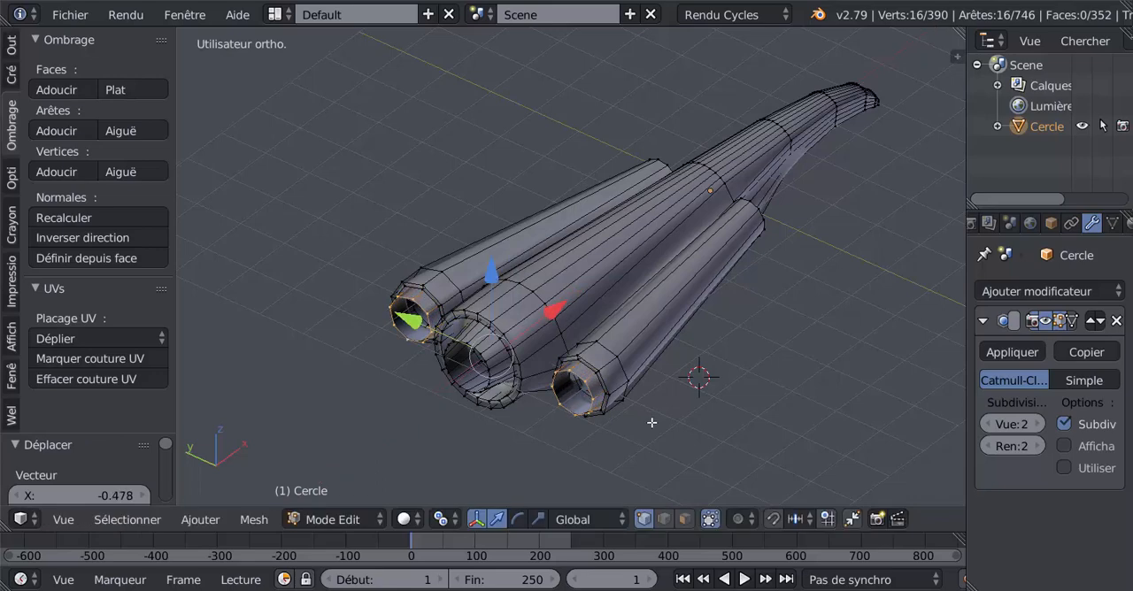
pyautogui.press('s')
pyautogui.click(620, 391)
pyautogui.press('Tab')
pyautogui.moveTo(620, 392); pyautogui.dragTo(421, 395, button='middle')
pyautogui.press('Tab')
# - Select the open front outlines of both side tubes, extrude them and scale them slightly inward to form thin rims
pyautogui.scroll(3, 604, 333)
pyautogui.keyDown('alt'); pyautogui.rightClick(601, 334); pyautogui.keyUp('alt')
pyautogui.keyDown('alt'); pyautogui.keyDown('shift'); pyautogui.rightClick(393, 309); pyautogui.keyUp('shift'); pyautogui.keyUp('alt')
pyautogui.scroll(-3, 393, 310)
pyautogui.moveTo(393, 310); pyautogui.dragTo(569, 420, button='middle')
pyautogui.scroll(3, 626, 360)
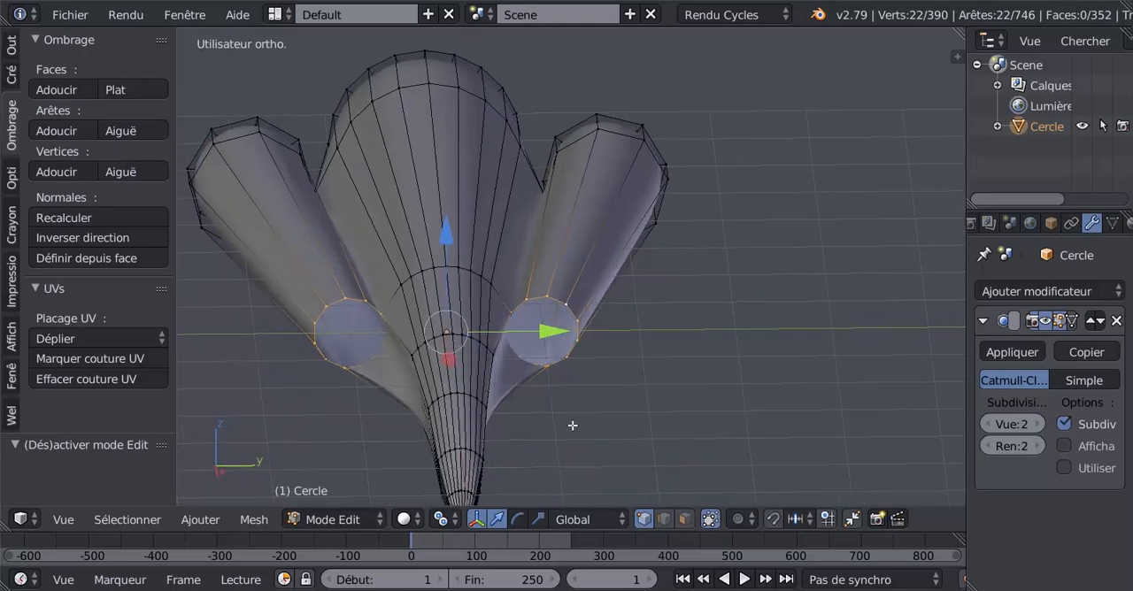
pyautogui.press('e')
pyautogui.press('s')
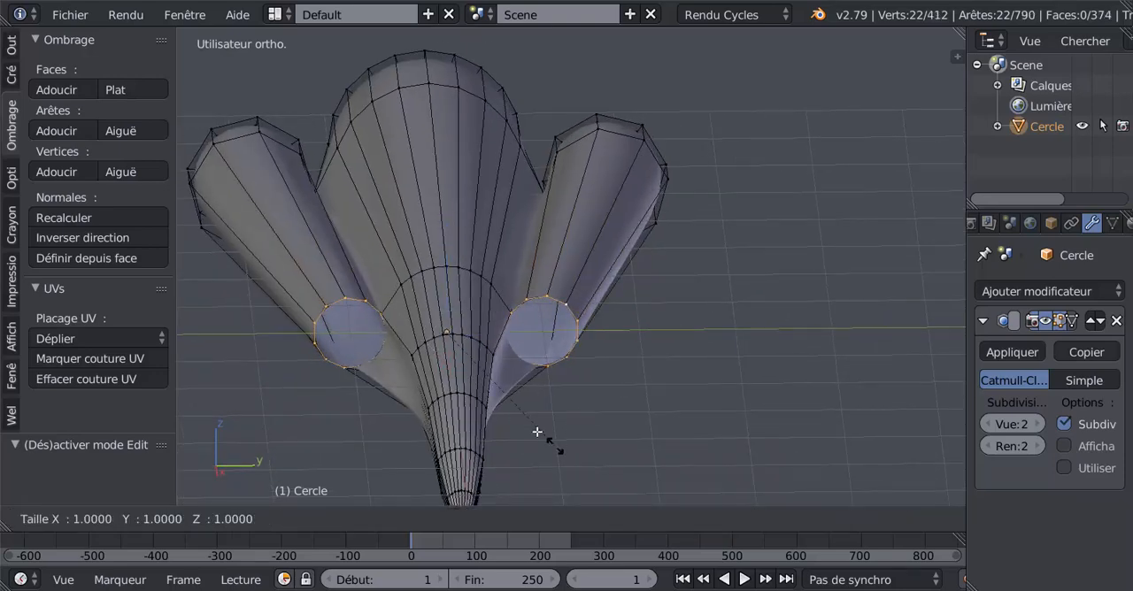
pyautogui.click(536, 429)
# - Extrude the inner outlines of both front rims and move them -0.146 along X into the side tubes
pyautogui.moveTo(547, 420); pyautogui.dragTo(649, 383, button='middle')
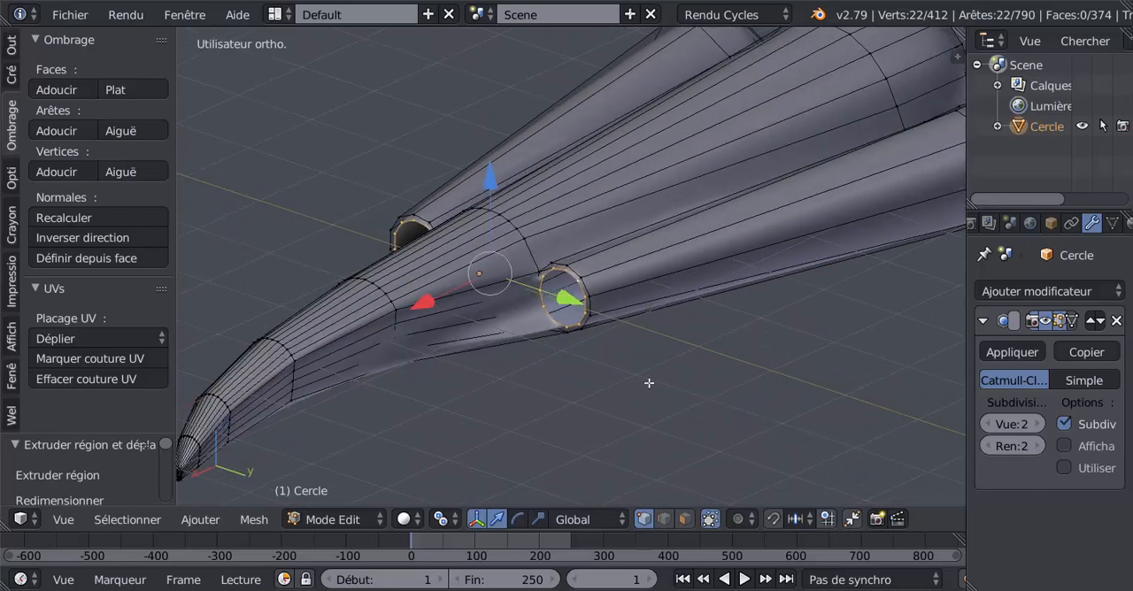
pyautogui.press('e')
pyautogui.rightClick(623, 385)
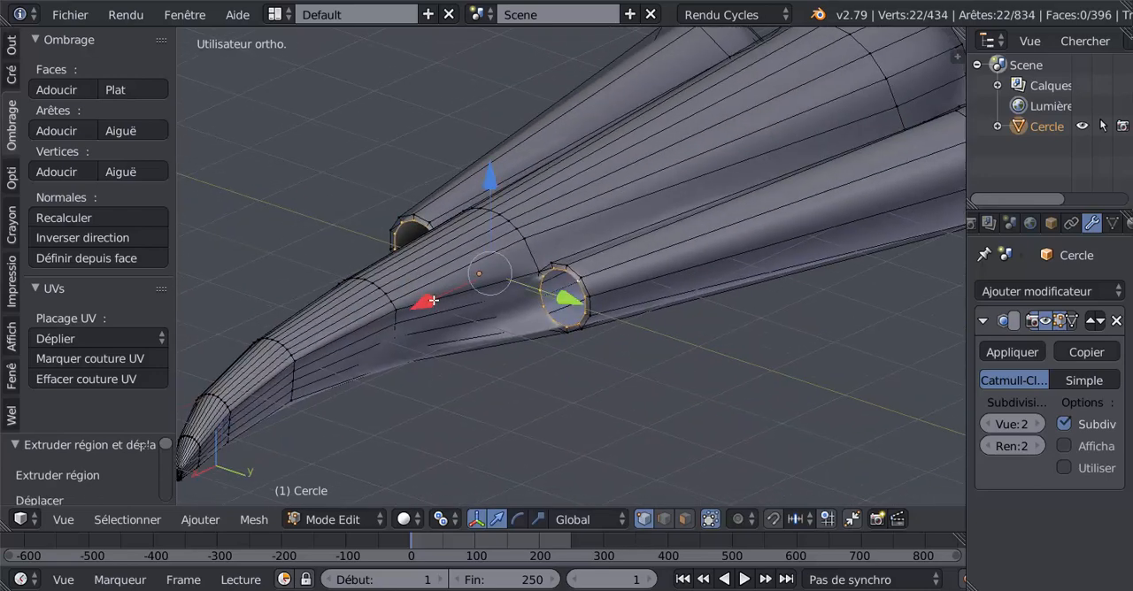
pyautogui.press('e')
pyautogui.click(438, 298)
# - Extrude the recessed front outlines of both side tubes and scale them inward to small rings
pyautogui.moveTo(516, 361); pyautogui.dragTo(589, 409, button='middle')
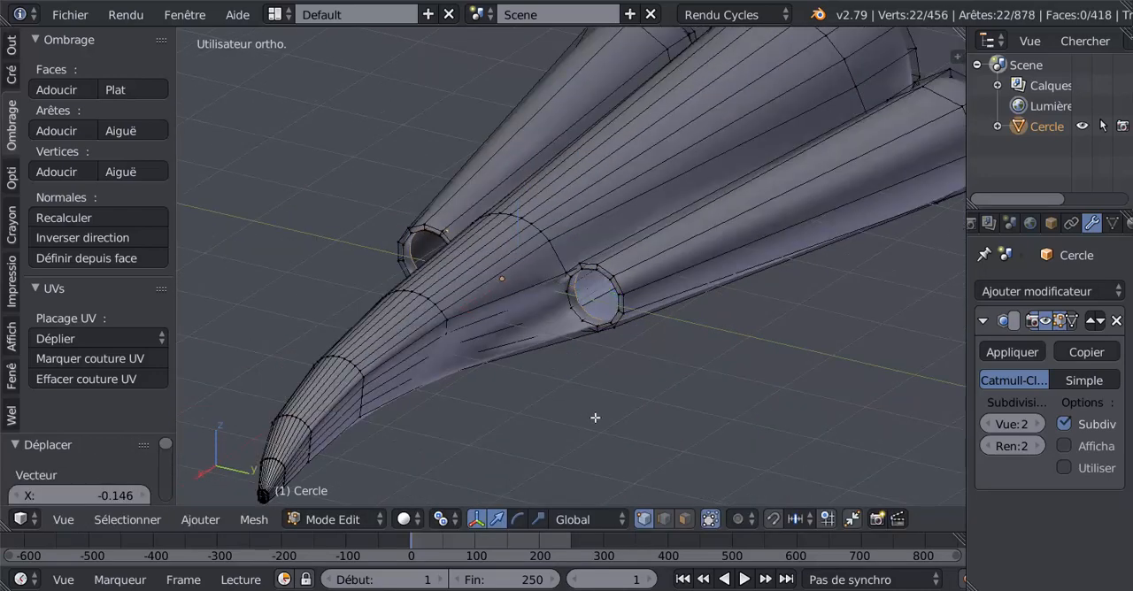
pyautogui.press('e')
pyautogui.press('s')
pyautogui.click(564, 384)
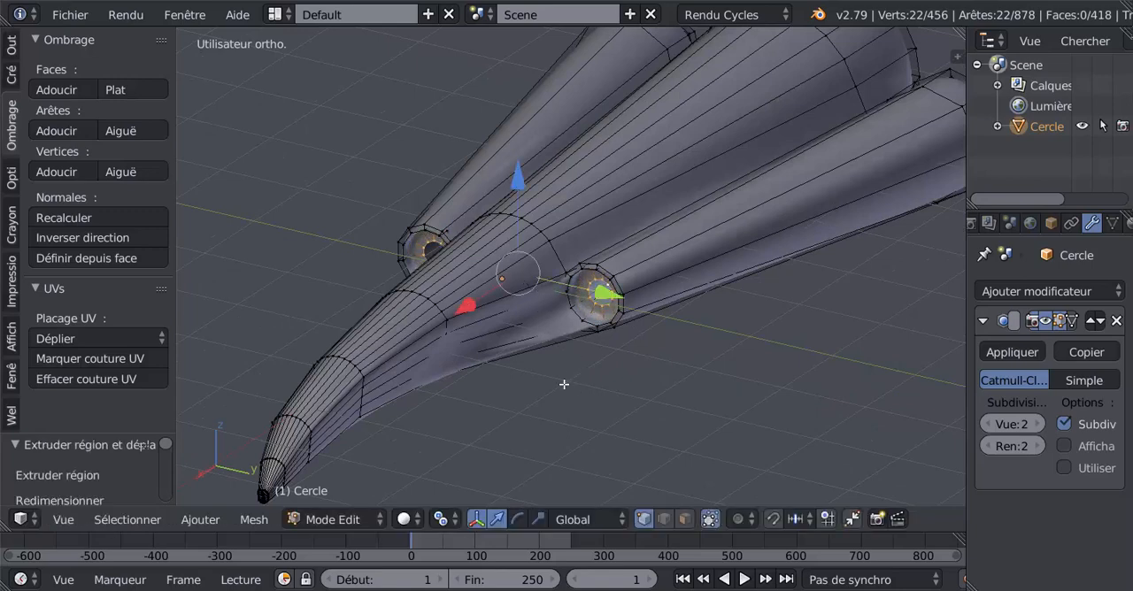
# - Extrude the small rings in both front intakes, move them 0.166 along X and scale them to 0.827
pyautogui.scroll(2, 564, 384)
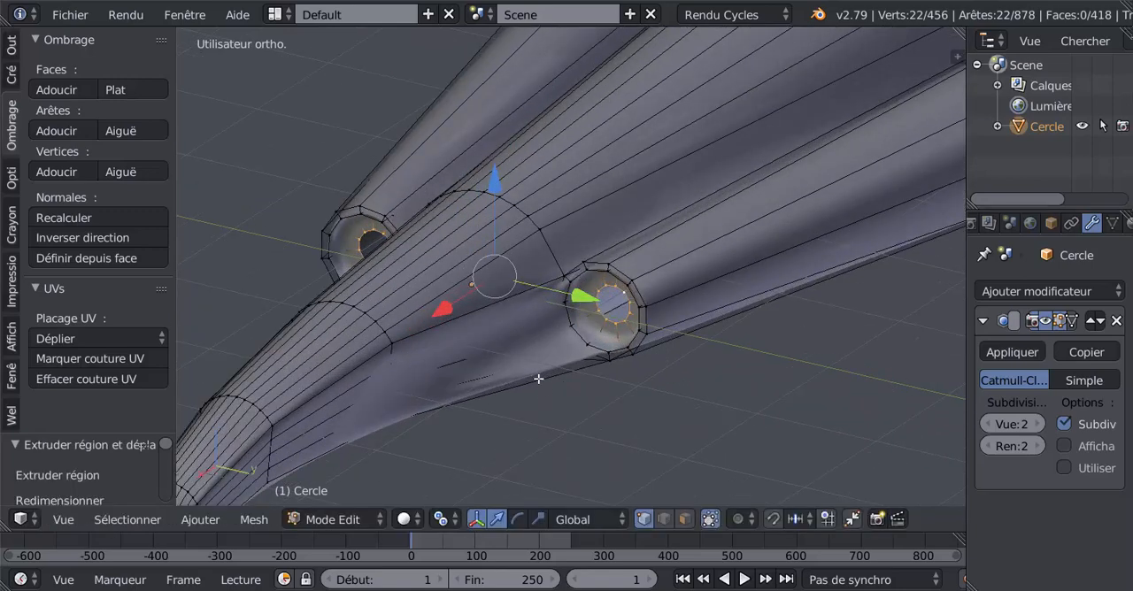
pyautogui.press('e')
pyautogui.click(541, 395)
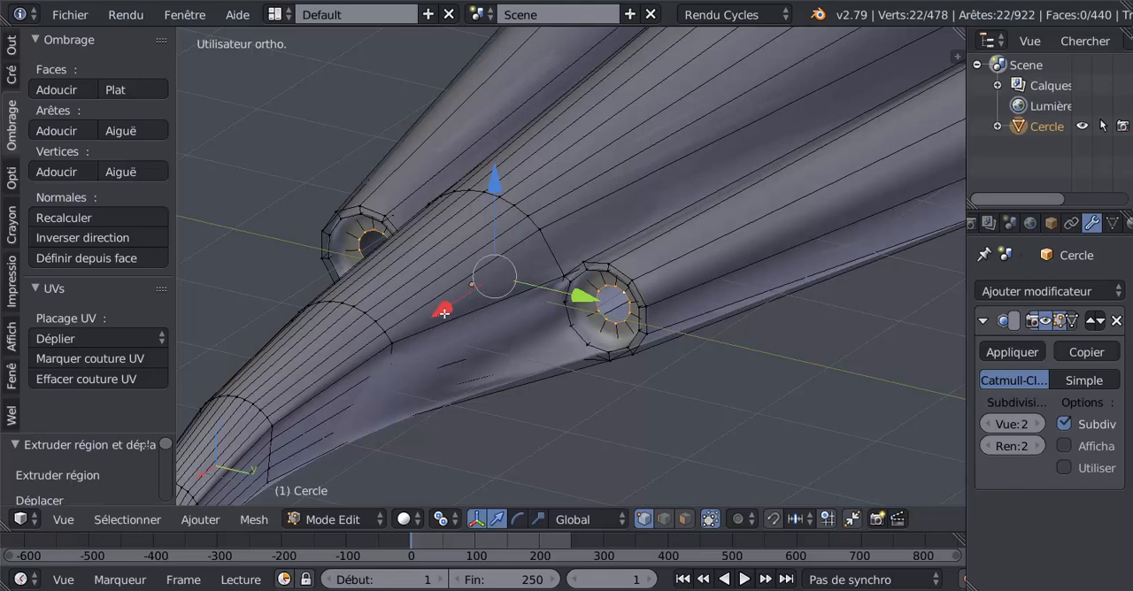
pyautogui.press('g')
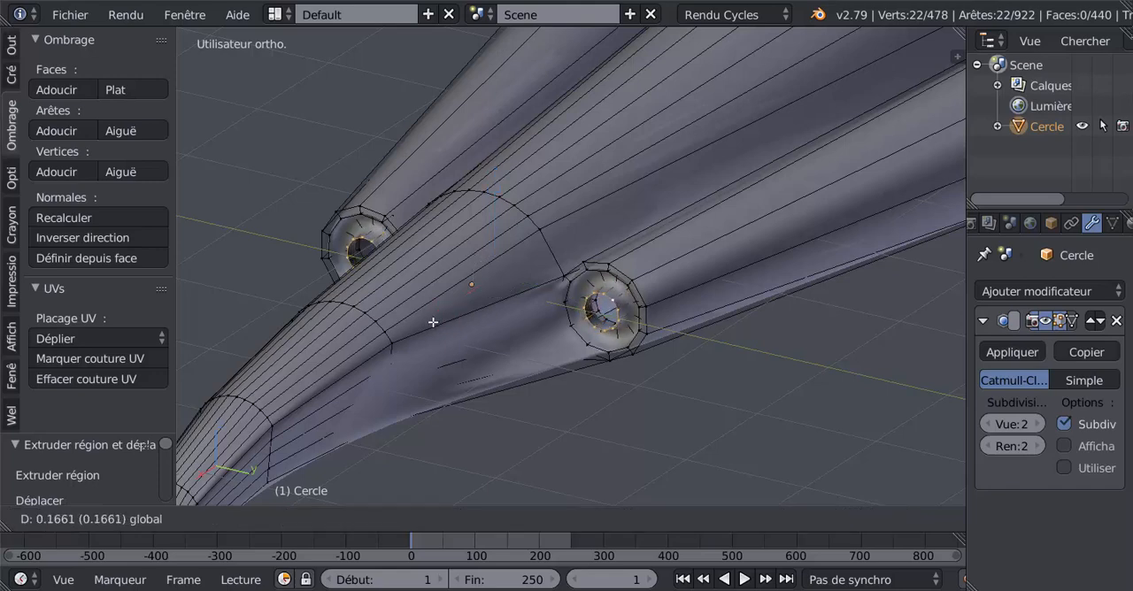
pyautogui.click(433, 323)
pyautogui.press('s')
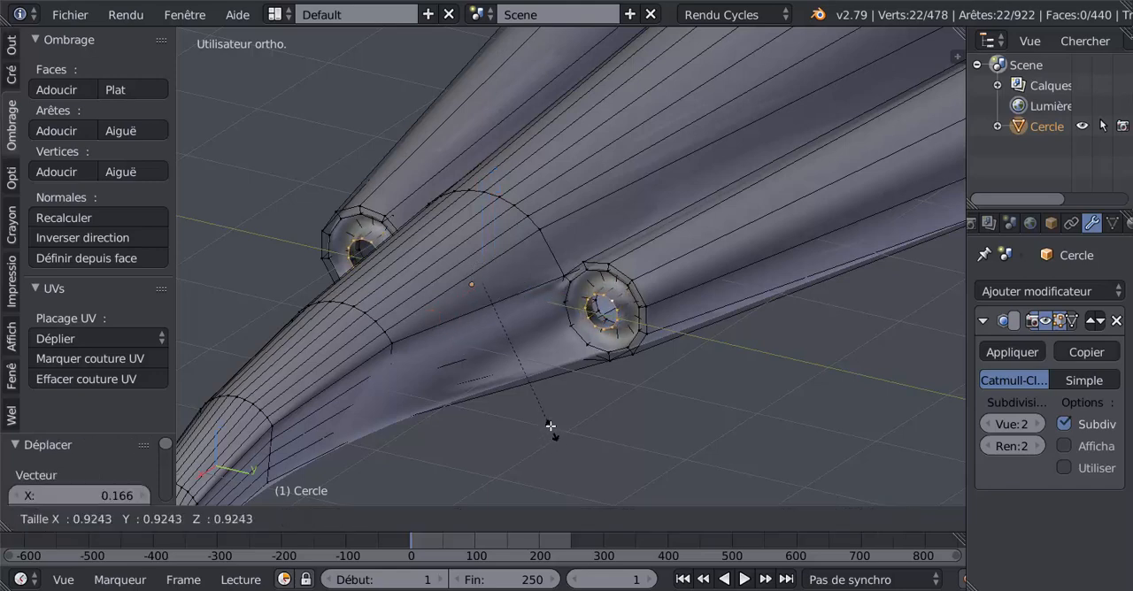
pyautogui.click(545, 415)
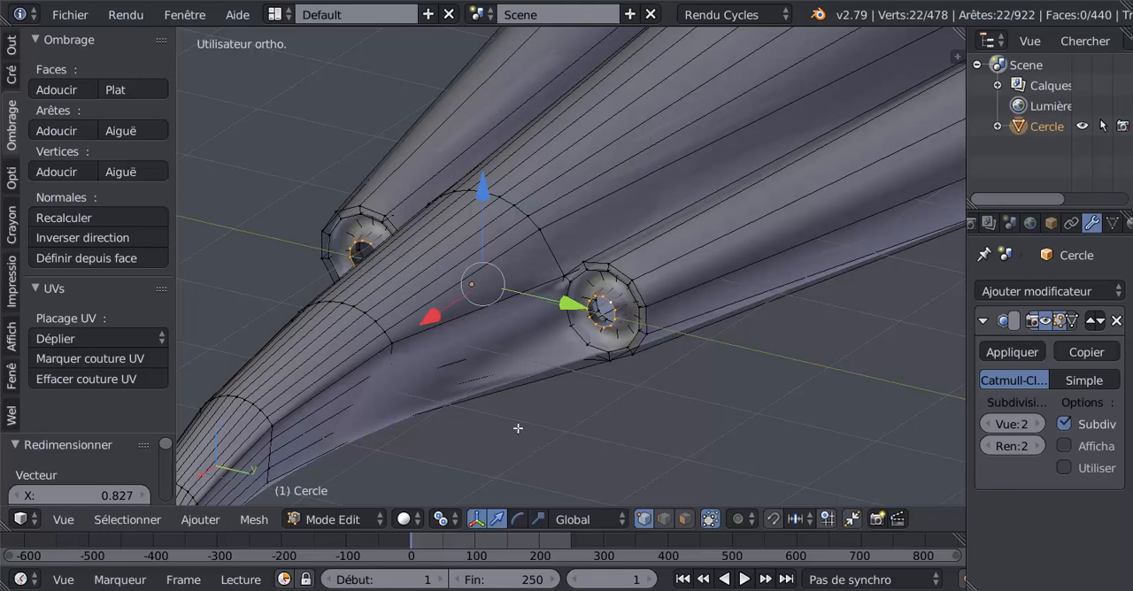
# - Extrude both intake cone rings 0.095 along X, scale them inward and move them back -0.037 along X
pyautogui.press('e')
pyautogui.rightClick(508, 374)
pyautogui.moveTo(447, 320); pyautogui.dragTo(427, 324)
pyautogui.press('s')
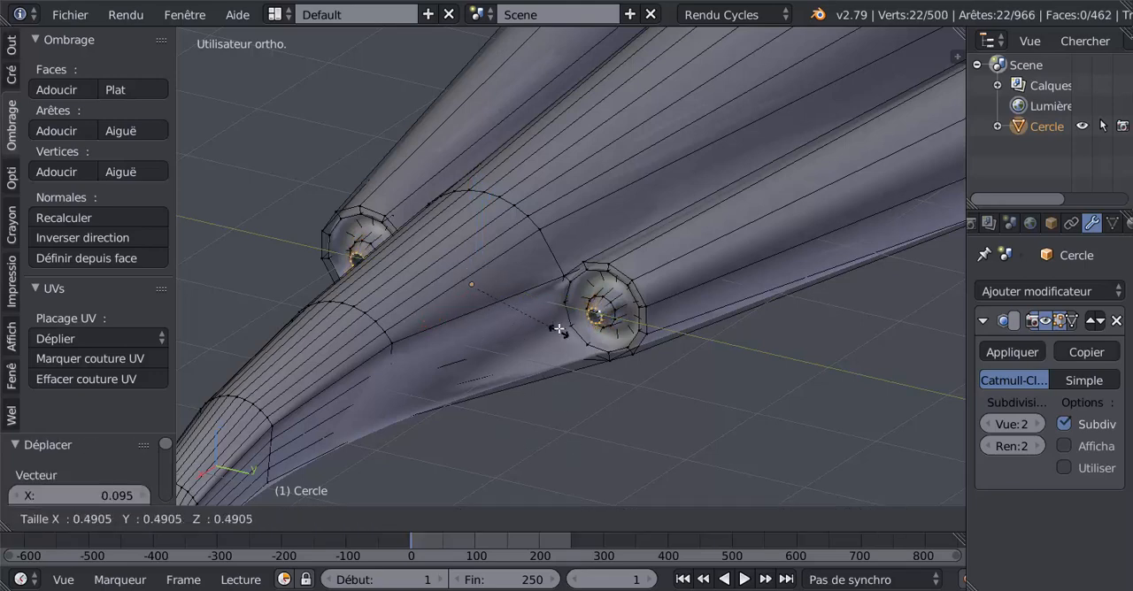
pyautogui.click(476, 328)
pyautogui.moveTo(428, 329); pyautogui.dragTo(432, 327)
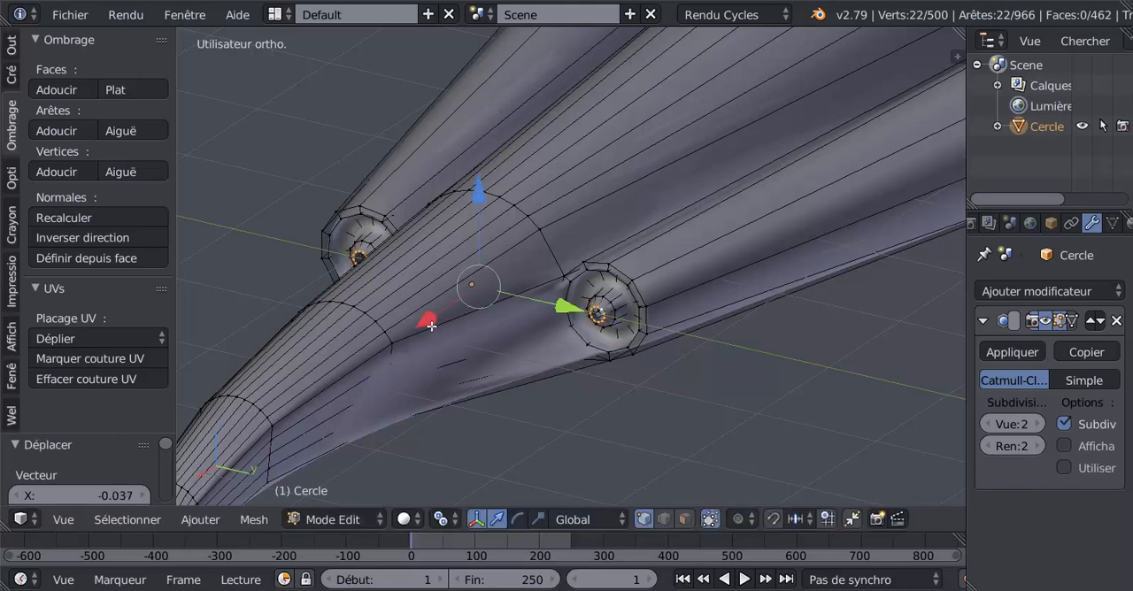
# - Extrude the end rings of both intake cones and scale them to 0 to close the tips
pyautogui.scroll(3, 565, 394)
pyautogui.press('e')
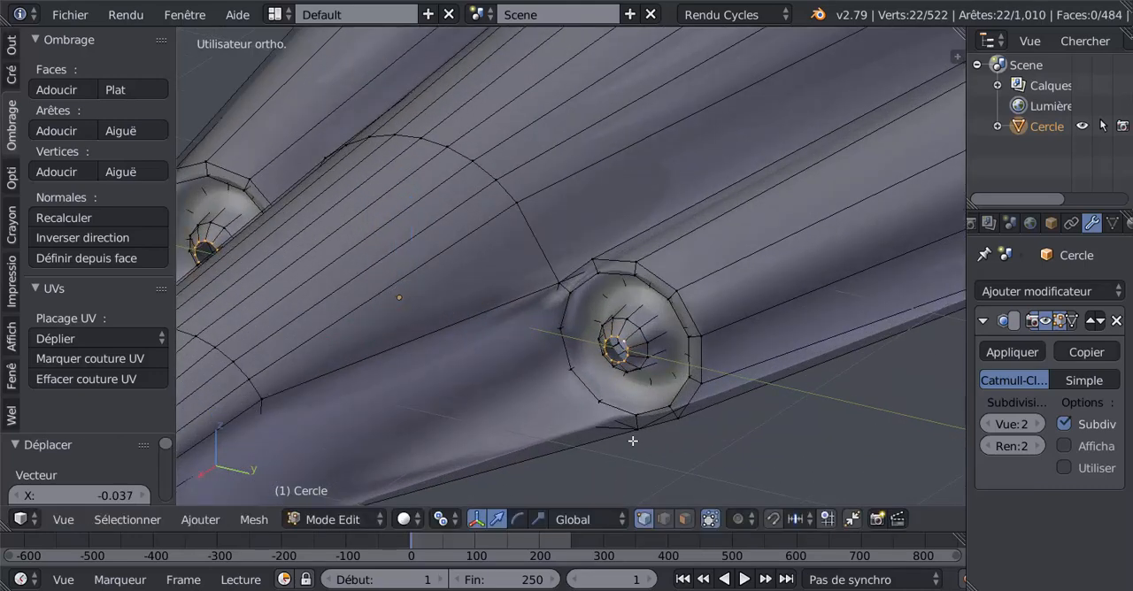
pyautogui.write('s')
pyautogui.write('0')
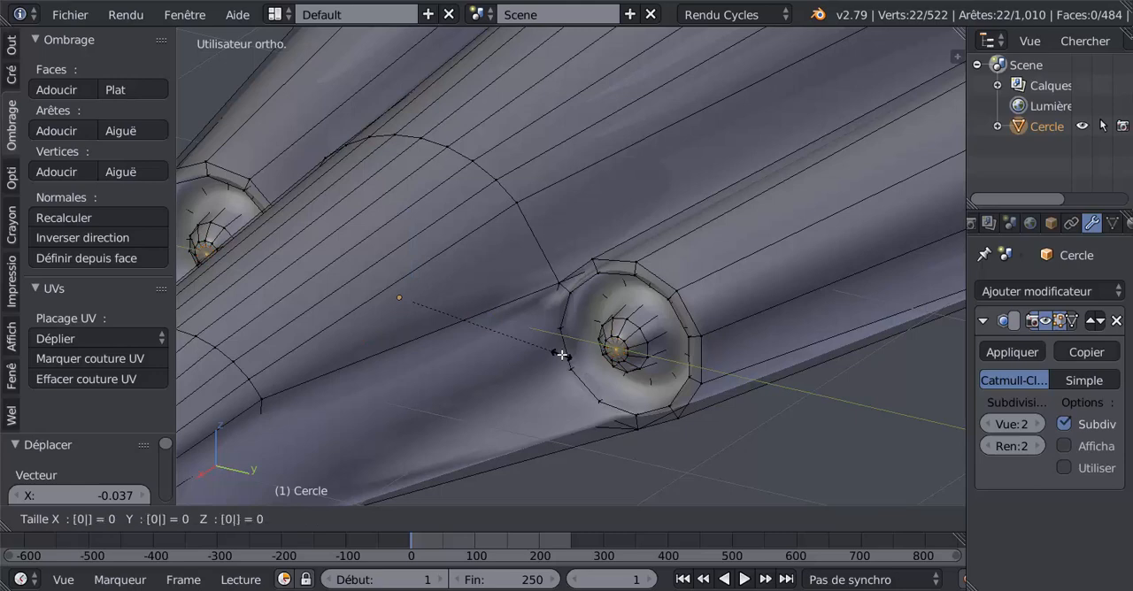
pyautogui.press('Return')
# - Inspect the smoothed intakes in object mode, set the modifier's viewport subdivisions to 0 and return to mesh editing
pyautogui.moveTo(704, 394); pyautogui.dragTo(741, 394, button='middle')
pyautogui.press('Tab')
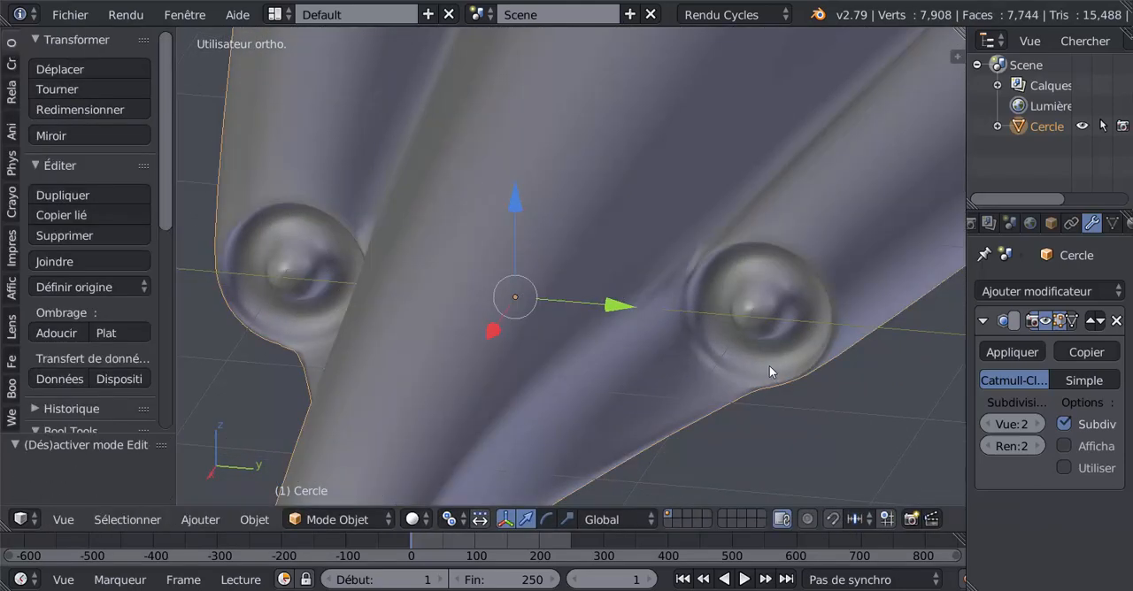
pyautogui.click(988, 424)
pyautogui.click(988, 424)
pyautogui.press('Tab')
# - Switch to face selection and select the ring of faces around the central cone in both front intakes
pyautogui.moveTo(829, 393); pyautogui.dragTo(764, 403, button='middle')
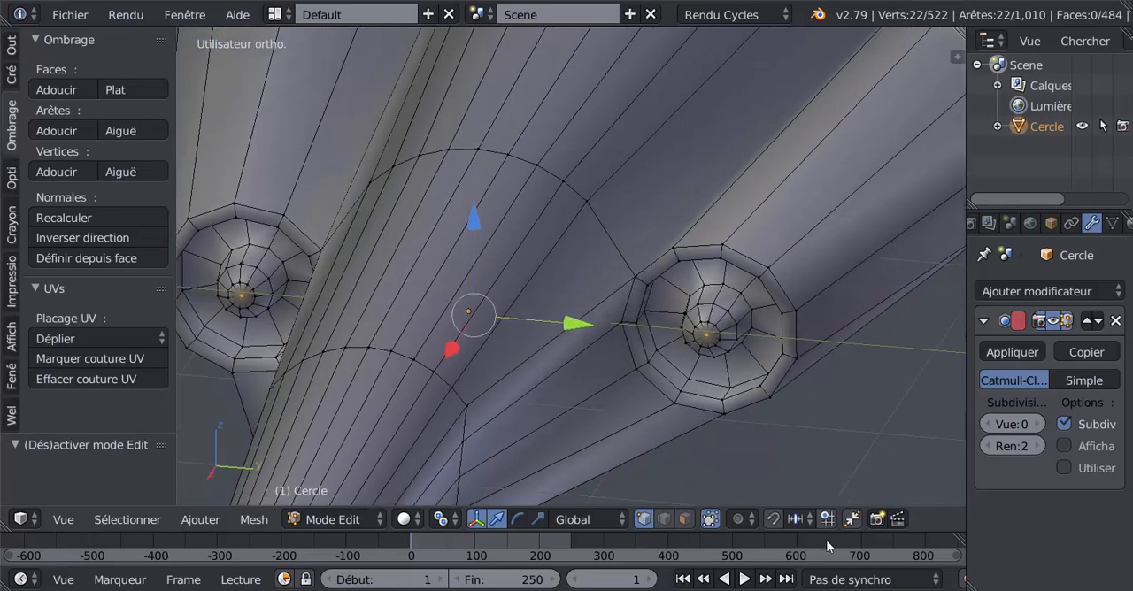
pyautogui.click(738, 520)
pyautogui.click(752, 430)
pyautogui.rightClick(752, 327)
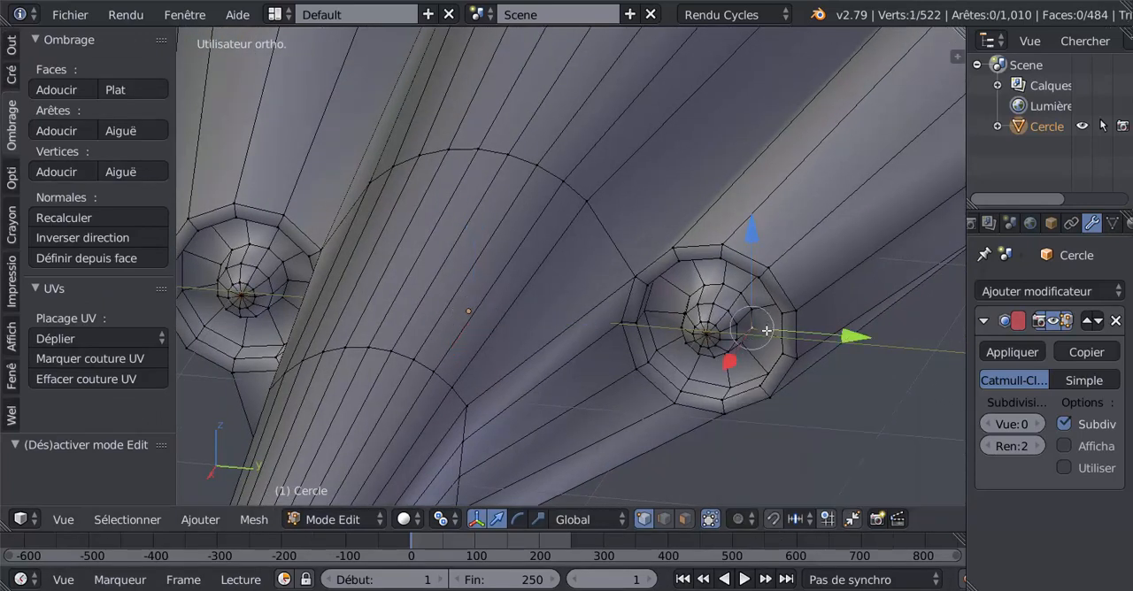
pyautogui.click(685, 519)
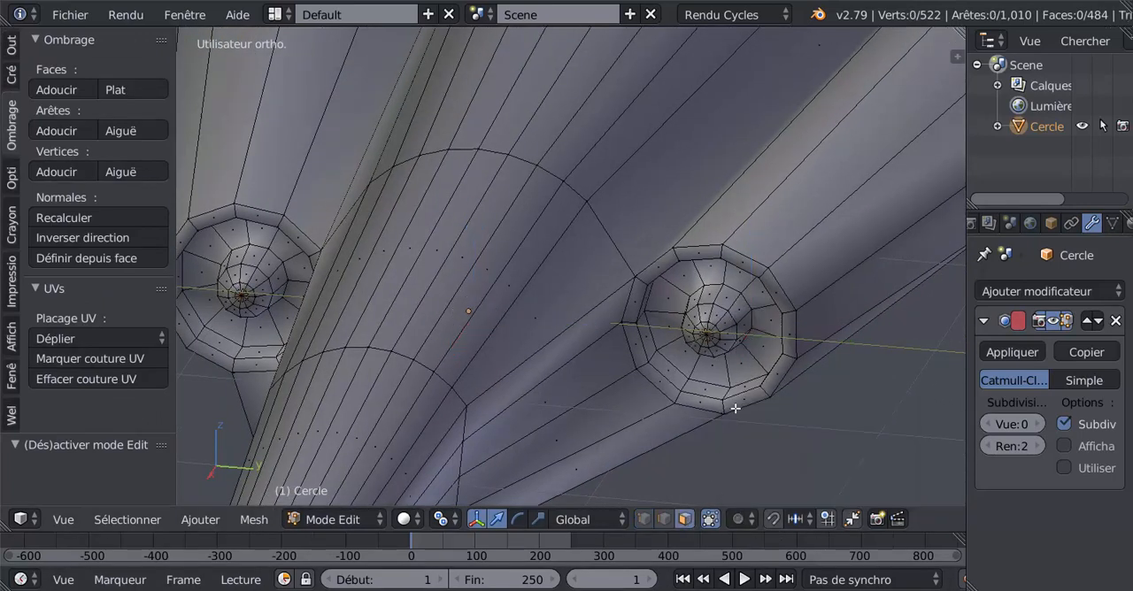
pyautogui.keyDown('alt'); pyautogui.rightClick(755, 354); pyautogui.keyUp('alt')
pyautogui.keyDown('alt'); pyautogui.keyDown('shift'); pyautogui.rightClick(276, 326); pyautogui.keyUp('shift'); pyautogui.keyUp('alt')
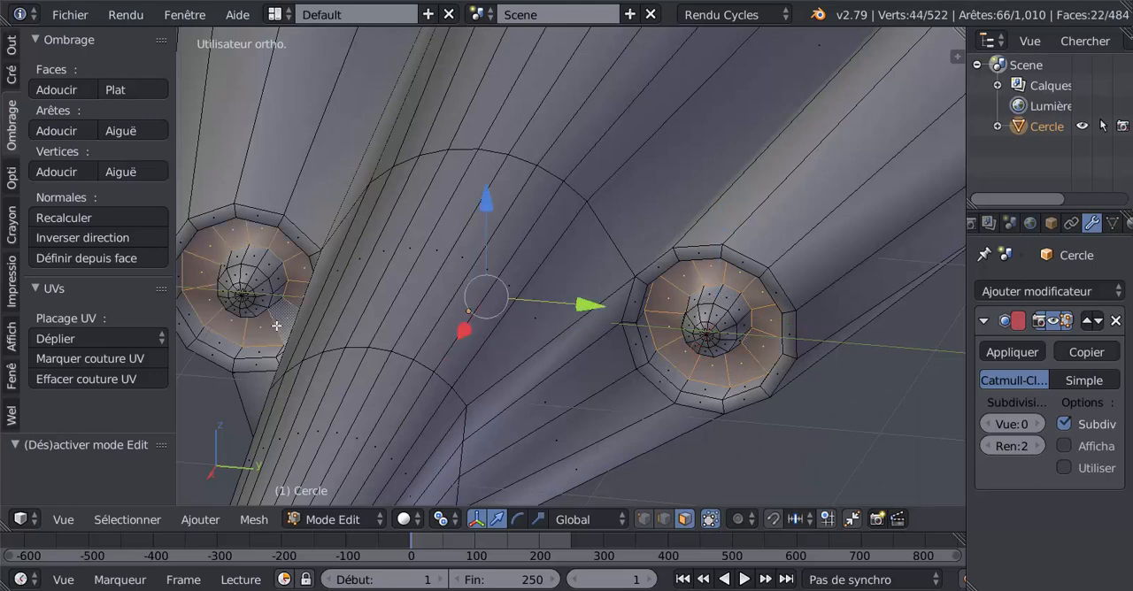
# - Subdivide the selected face rings of both front intakes with one cut
pyautogui.scroll(-5, 278, 332)
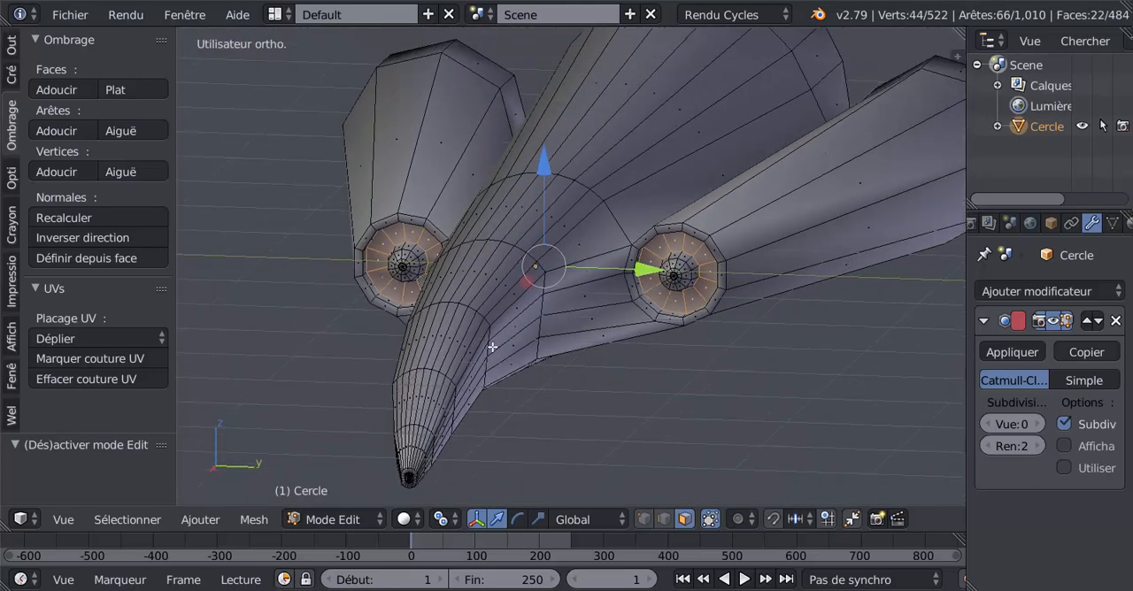
pyautogui.moveTo(233, 324); pyautogui.dragTo(243, 326, button='middle')
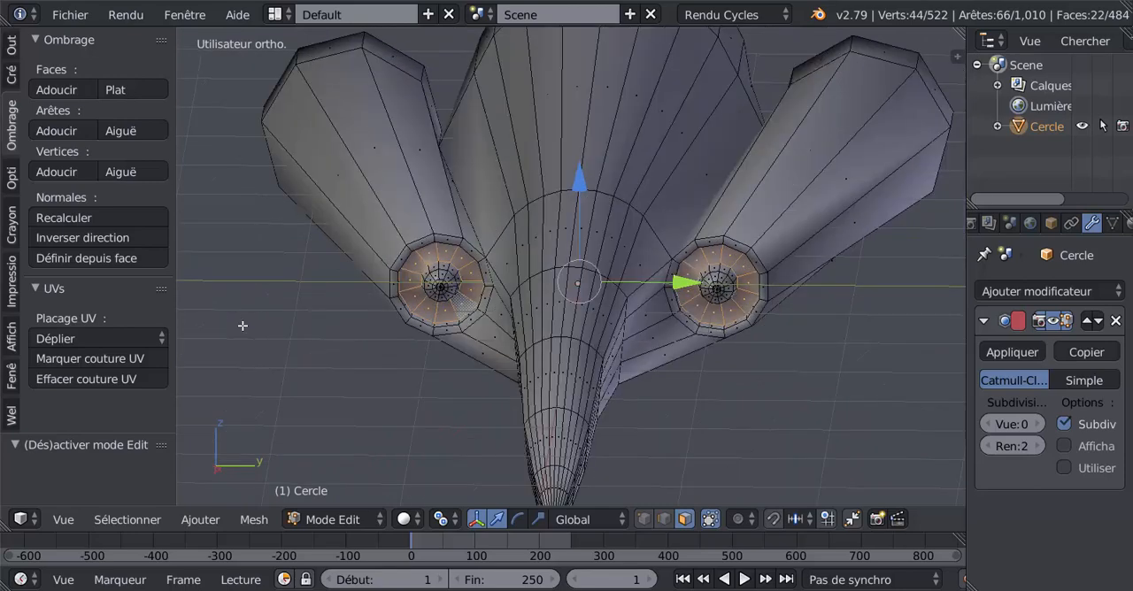
pyautogui.scroll(2, 204, 340)
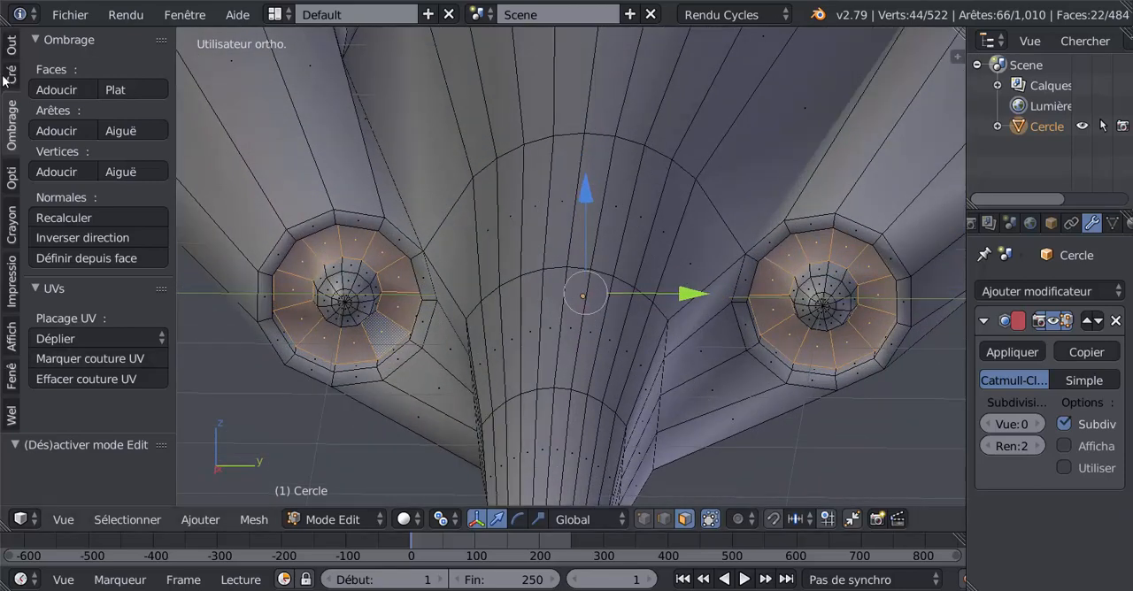
pyautogui.click(10, 44)
pyautogui.scroll(-4, 156, 113)
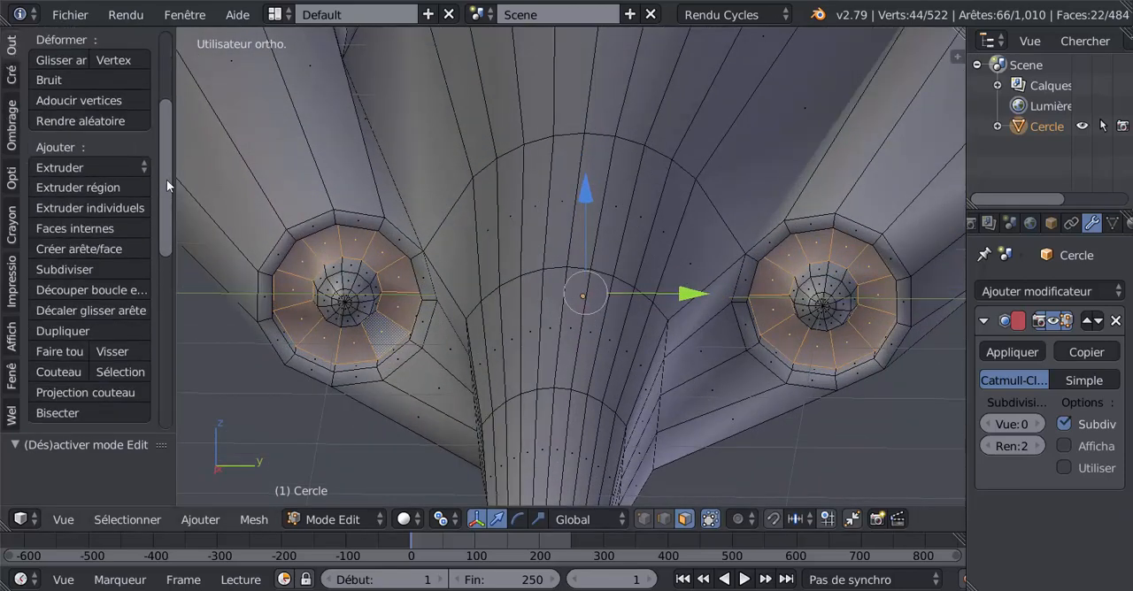
pyautogui.scroll(1, 167, 179)
pyautogui.click(10, 73)
pyautogui.click(12, 46)
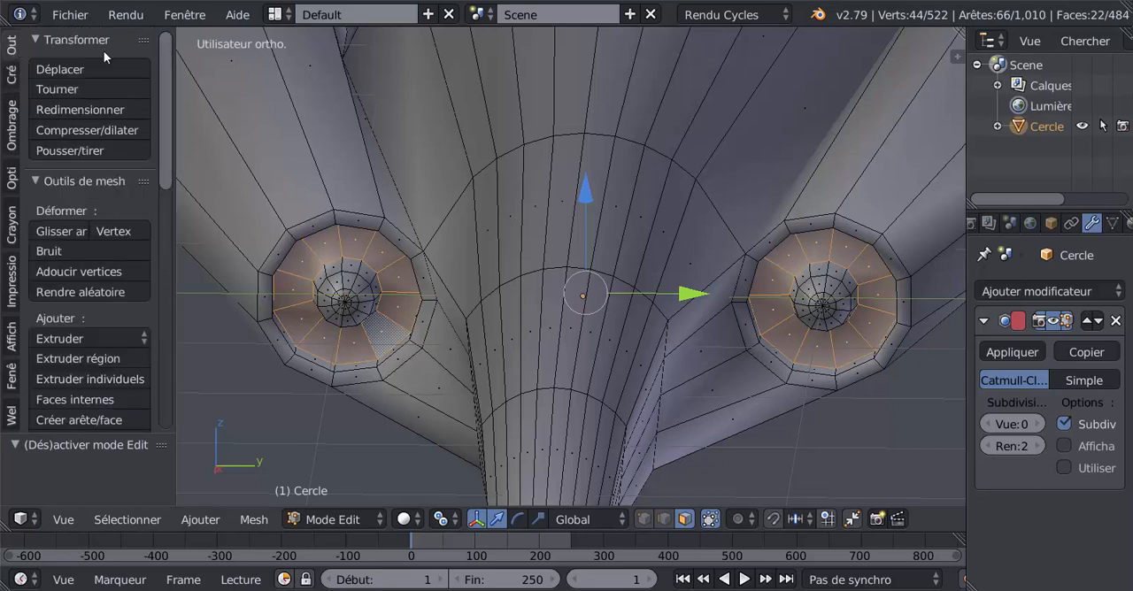
pyautogui.moveTo(167, 135); pyautogui.dragTo(163, 345)
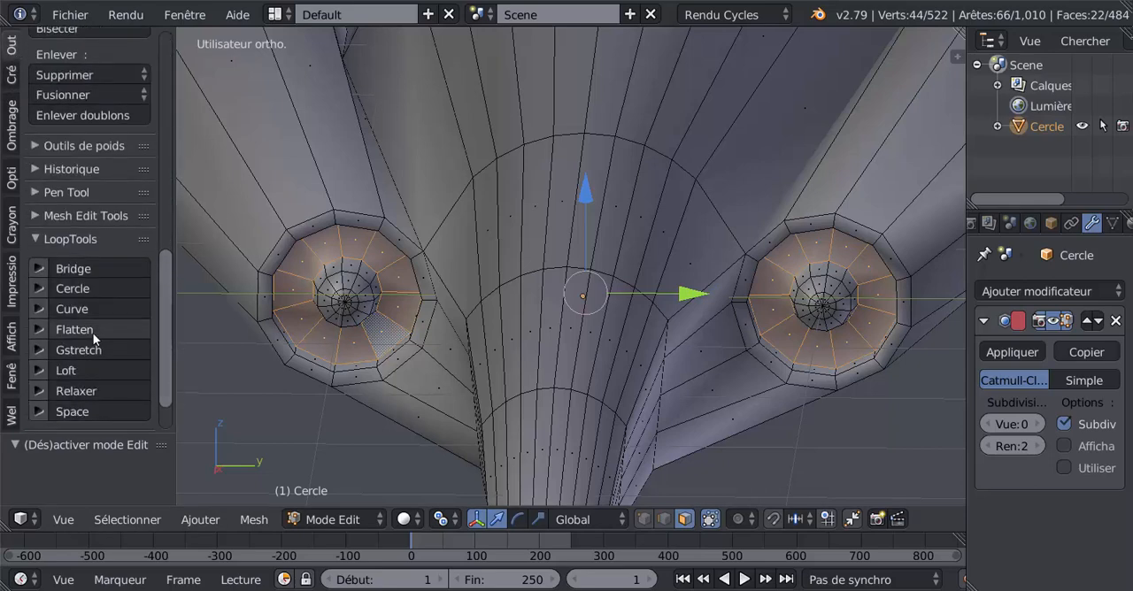
pyautogui.scroll(1, 58, 139)
pyautogui.scroll(2, 58, 139)
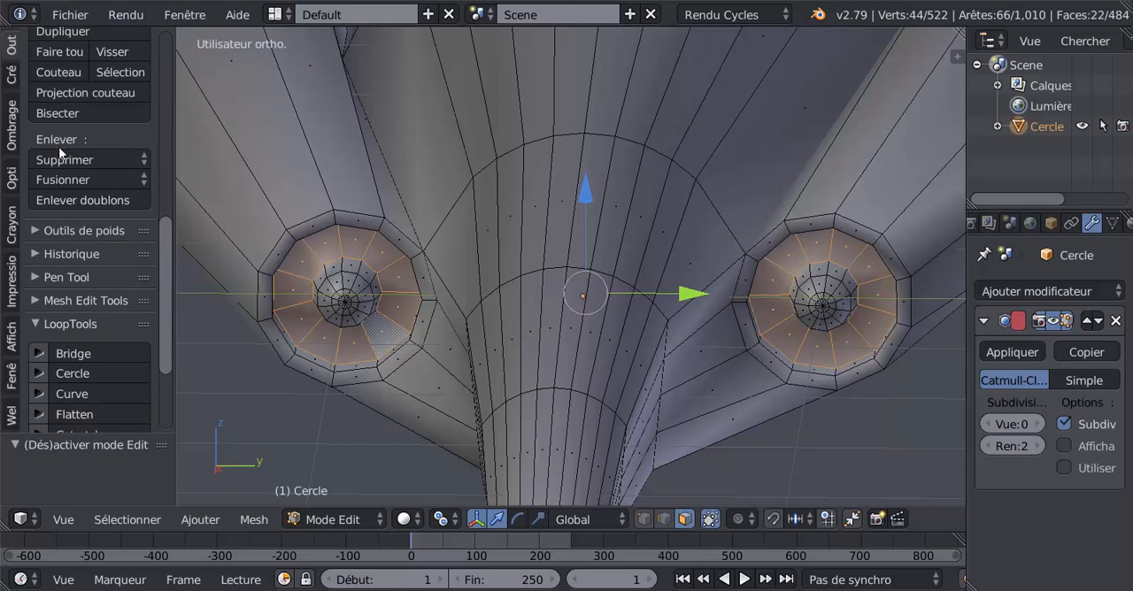
pyautogui.scroll(2, 59, 197)
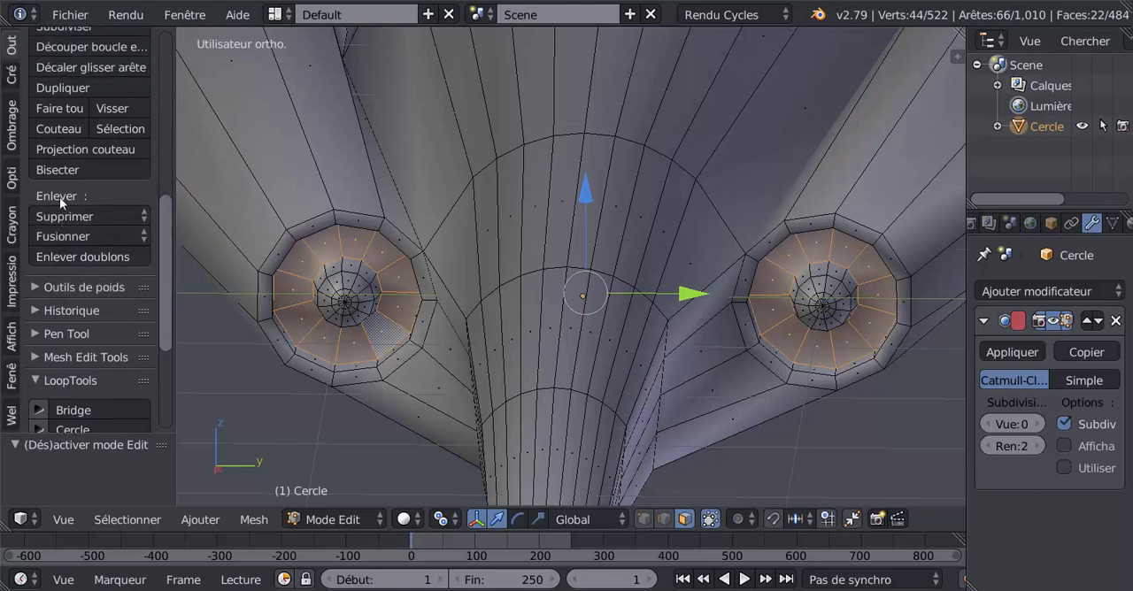
pyautogui.scroll(2, 60, 196)
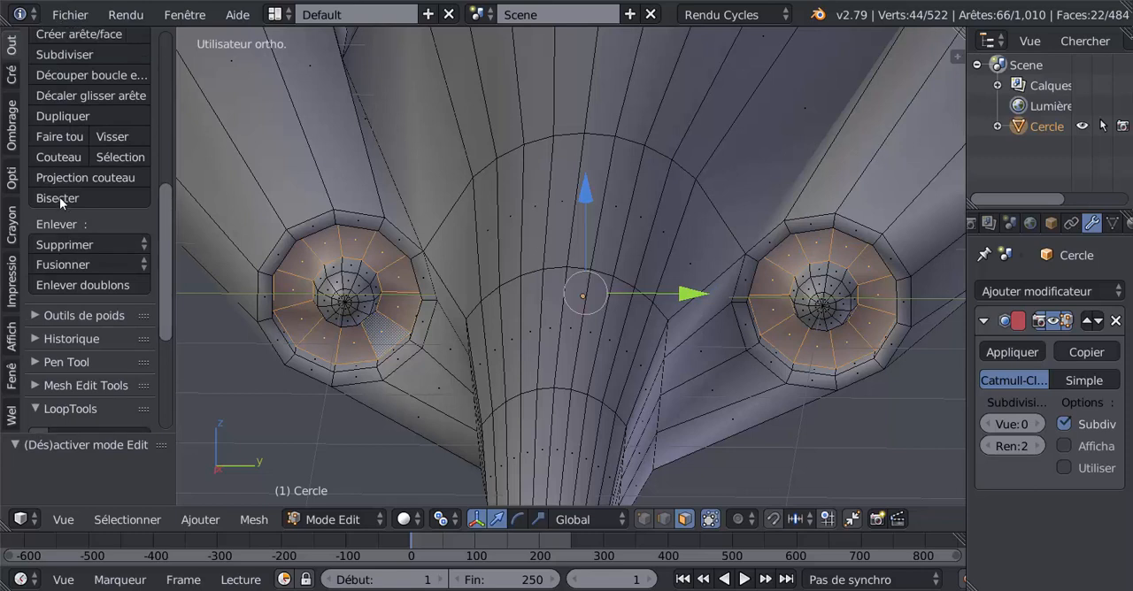
pyautogui.scroll(-1, 59, 196)
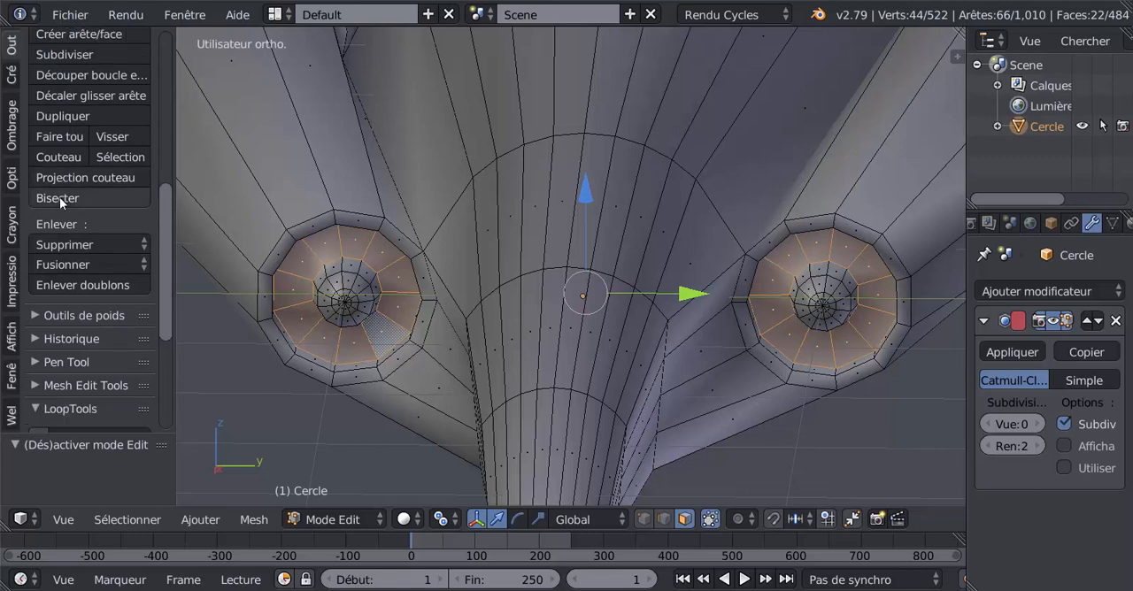
pyautogui.scroll(2, 59, 196)
pyautogui.click(64, 111)
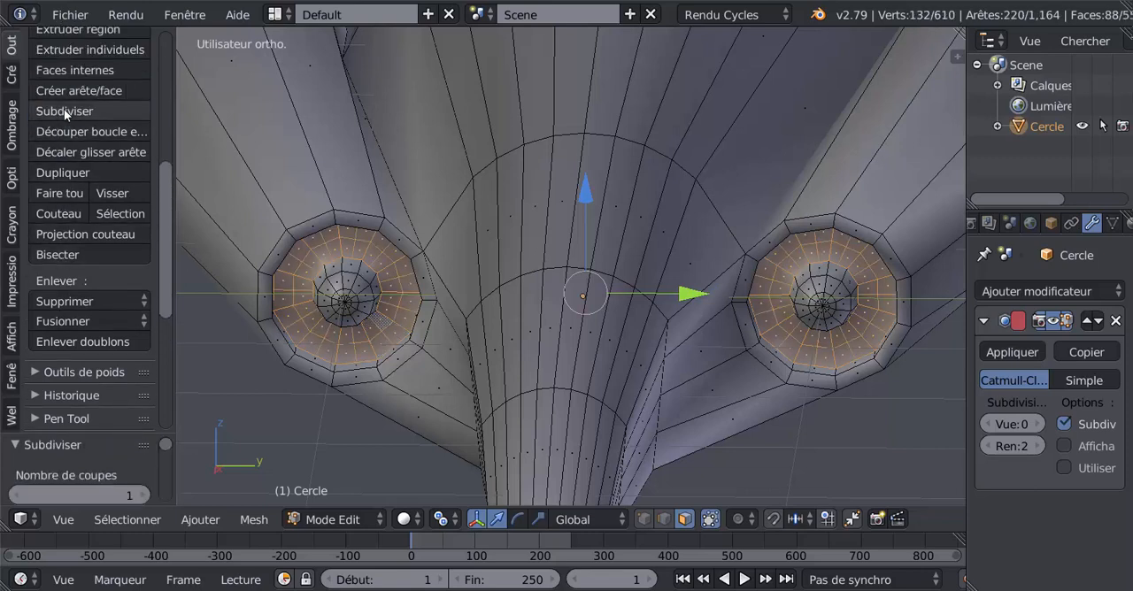
# - Subdivide the selected face rings of both front intakes one more time
pyautogui.click(64, 109)
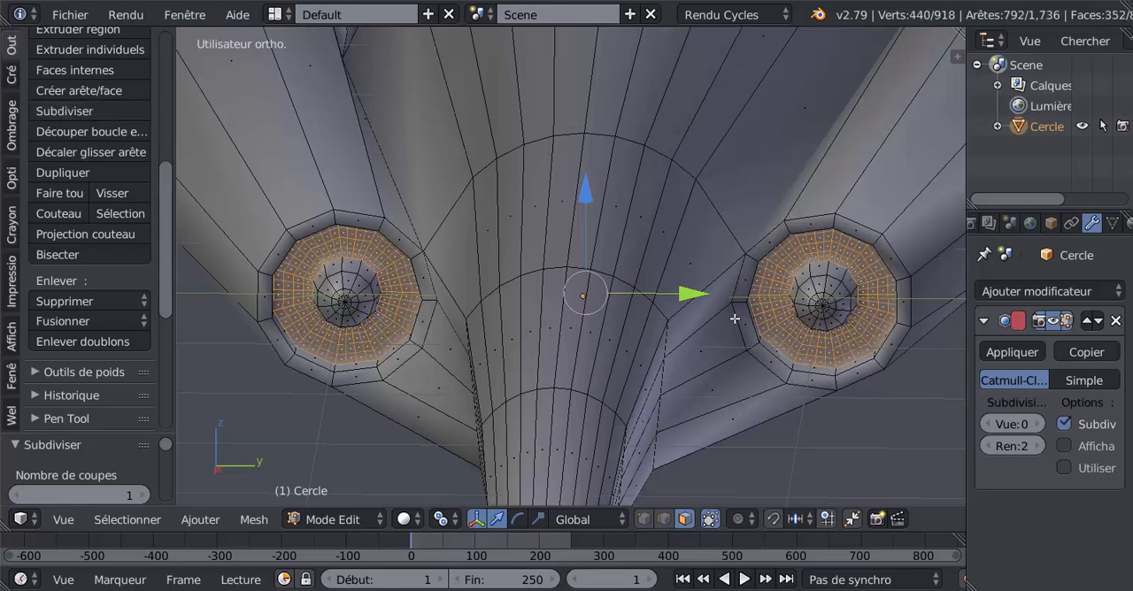
pyautogui.keyDown('shift'); pyautogui.moveTo(744, 328); pyautogui.dragTo(628, 261, button='middle'); pyautogui.keyUp('shift')
pyautogui.scroll(2, 788, 289)
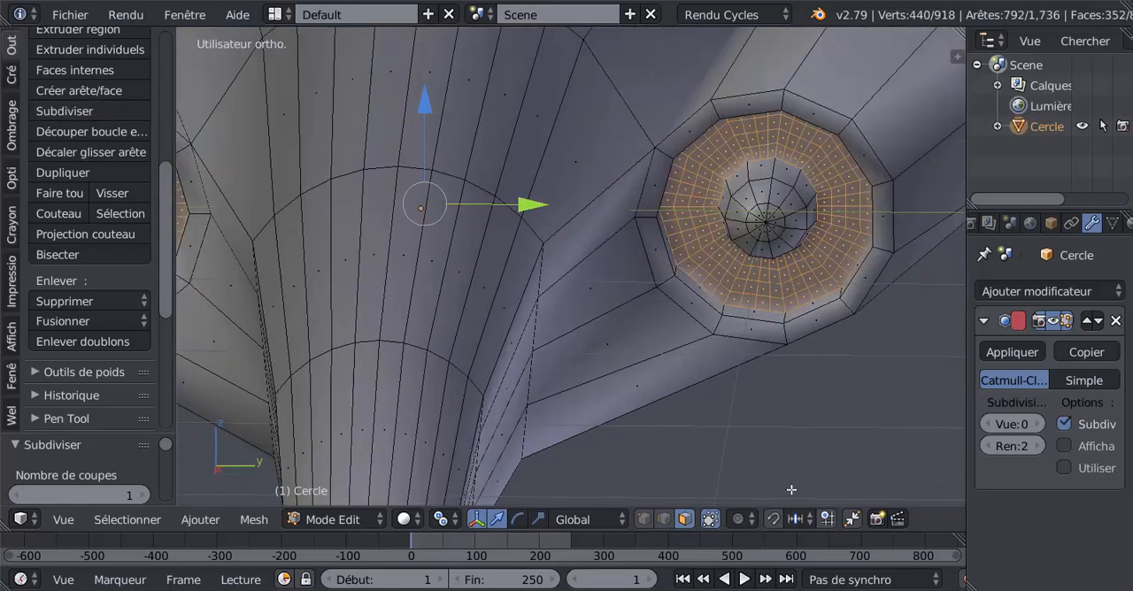
# - Switch to edge selection, select the three added concentric edge loops in the rings of both front intakes and dissolve these edges
pyautogui.rightClick(845, 257)
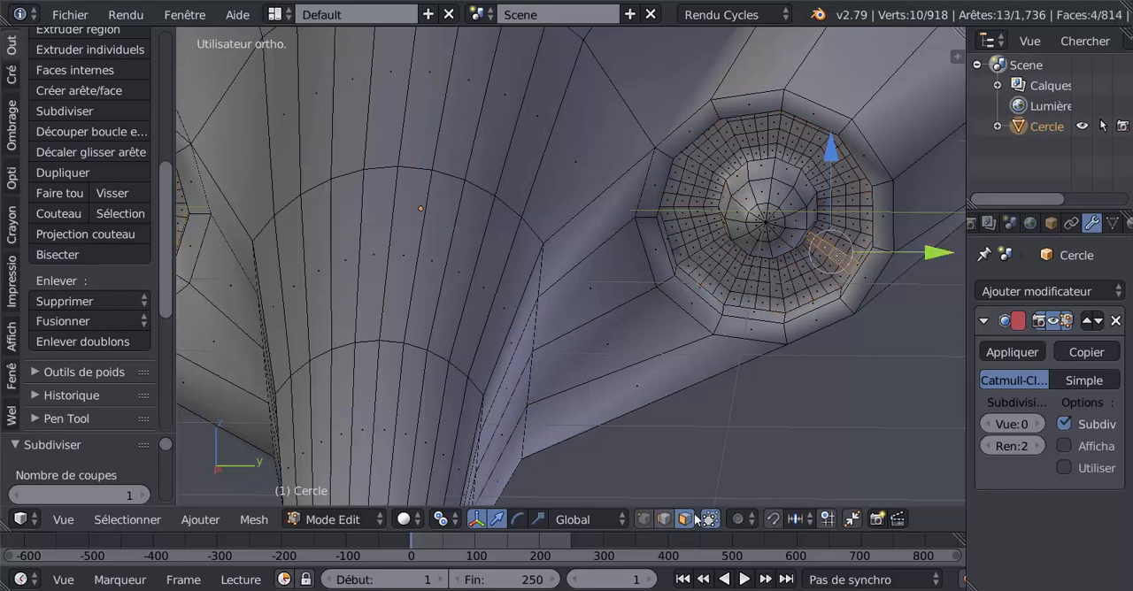
pyautogui.keyDown('alt'); pyautogui.rightClick(846, 253); pyautogui.keyUp('alt')
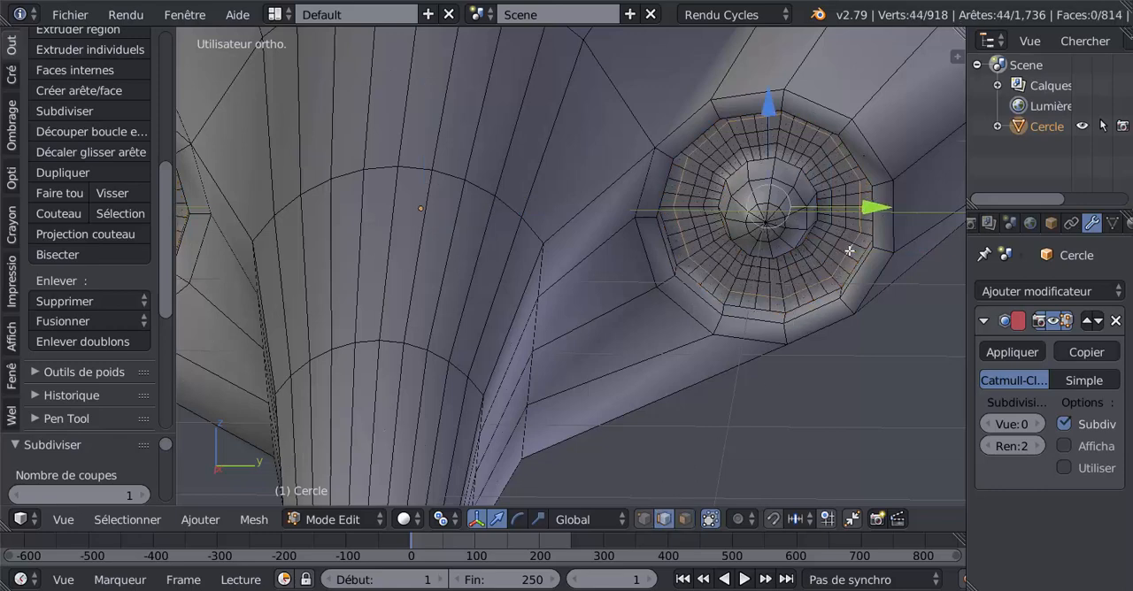
pyautogui.keyDown('alt'); pyautogui.keyDown('shift'); pyautogui.rightClick(836, 239); pyautogui.keyUp('shift'); pyautogui.keyUp('alt')
pyautogui.keyDown('alt'); pyautogui.keyDown('shift'); pyautogui.rightClick(828, 234); pyautogui.keyUp('shift'); pyautogui.keyUp('alt')
pyautogui.moveTo(604, 385); pyautogui.dragTo(690, 418, button='middle')
pyautogui.scroll(-4, 742, 369)
pyautogui.scroll(-4, 483, 376)
pyautogui.scroll(3, 445, 359)
pyautogui.scroll(4, 642, 385)
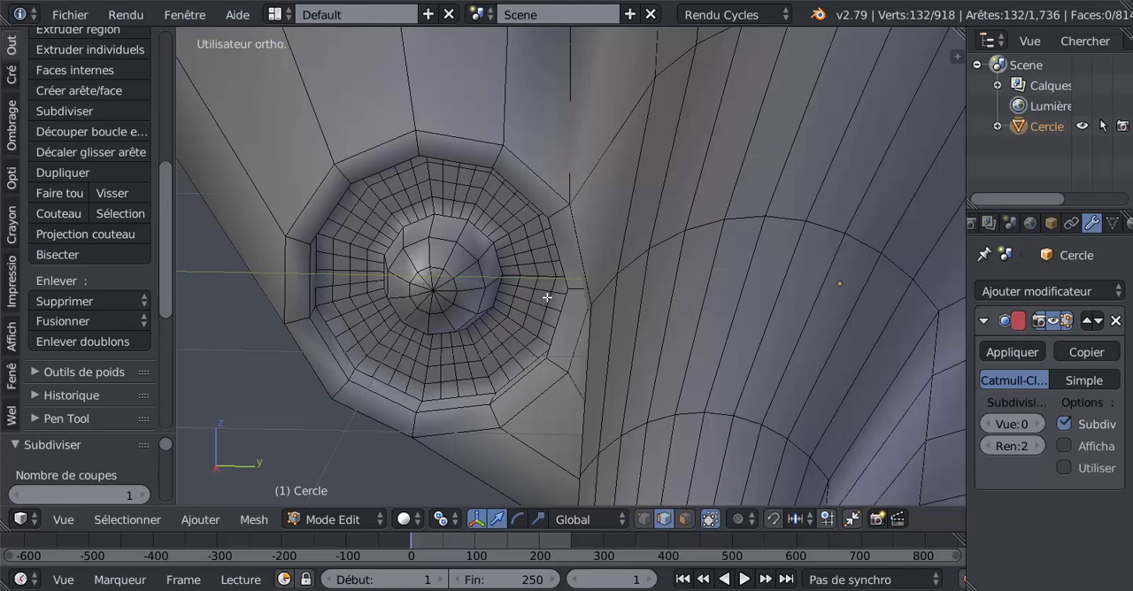
pyautogui.keyDown('alt'); pyautogui.keyDown('shift'); pyautogui.rightClick(546, 298); pyautogui.keyUp('shift'); pyautogui.keyUp('alt')
pyautogui.keyDown('alt'); pyautogui.keyDown('shift'); pyautogui.rightClick(527, 296); pyautogui.keyUp('shift'); pyautogui.keyUp('alt')
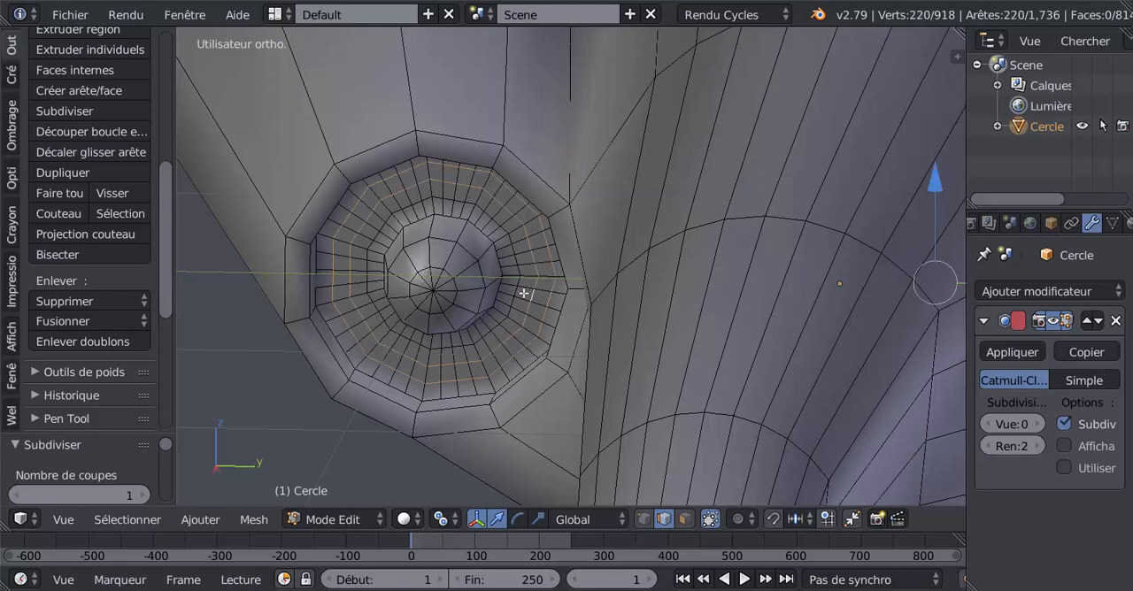
pyautogui.keyDown('alt'); pyautogui.keyDown('shift'); pyautogui.rightClick(514, 292); pyautogui.keyUp('shift'); pyautogui.keyUp('alt')
pyautogui.press('x')
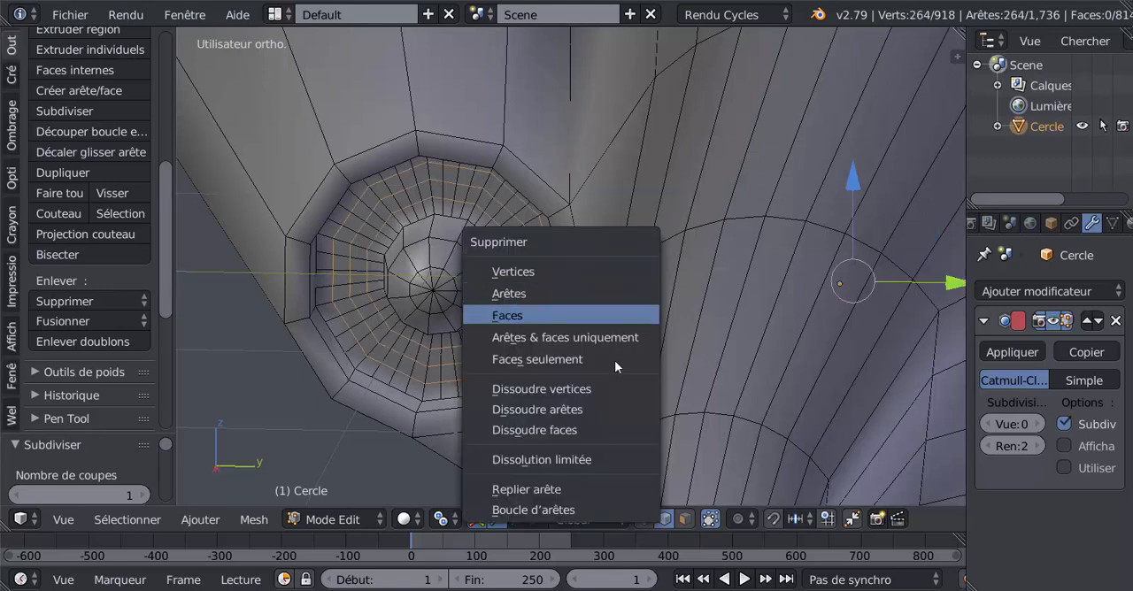
pyautogui.click(597, 406)
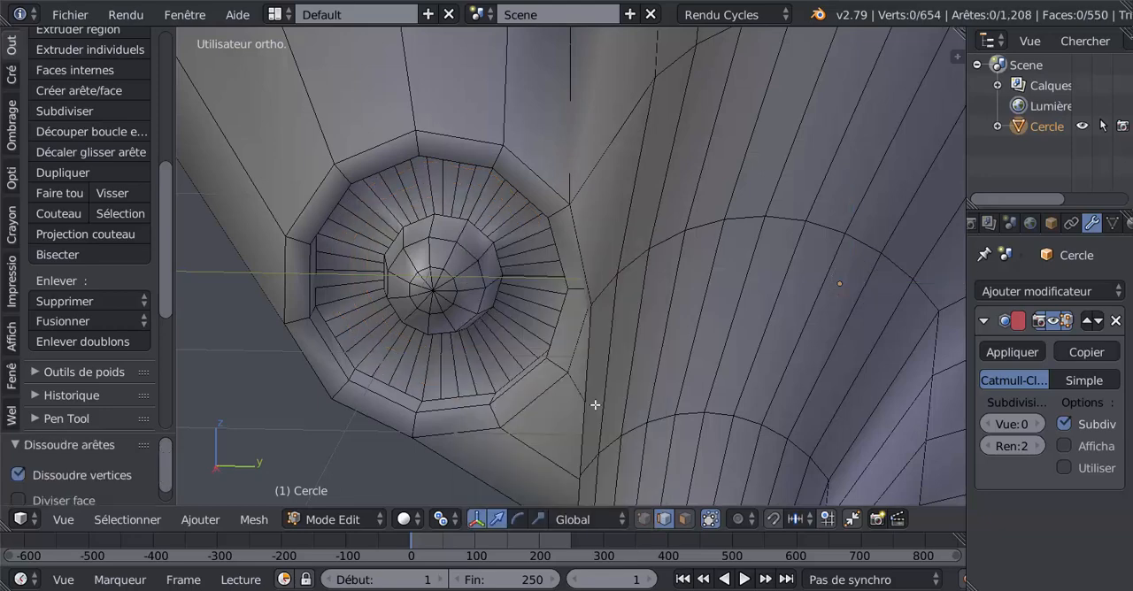
# - Switch to face selection and select the ring of narrow radial faces around the cone in both front intakes
pyautogui.scroll(-2, 594, 406)
pyautogui.moveTo(584, 357); pyautogui.dragTo(621, 357, button='middle')
pyautogui.scroll(2, 639, 356)
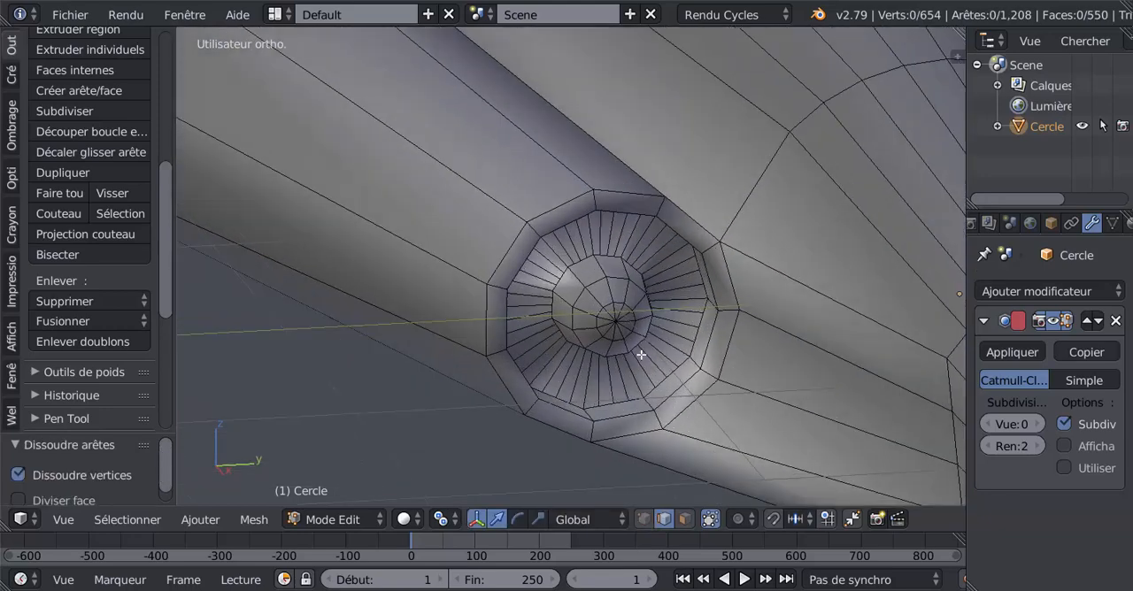
pyautogui.keyDown('alt'); pyautogui.rightClick(720, 346); pyautogui.keyUp('alt')
pyautogui.scroll(-2, 709, 349)
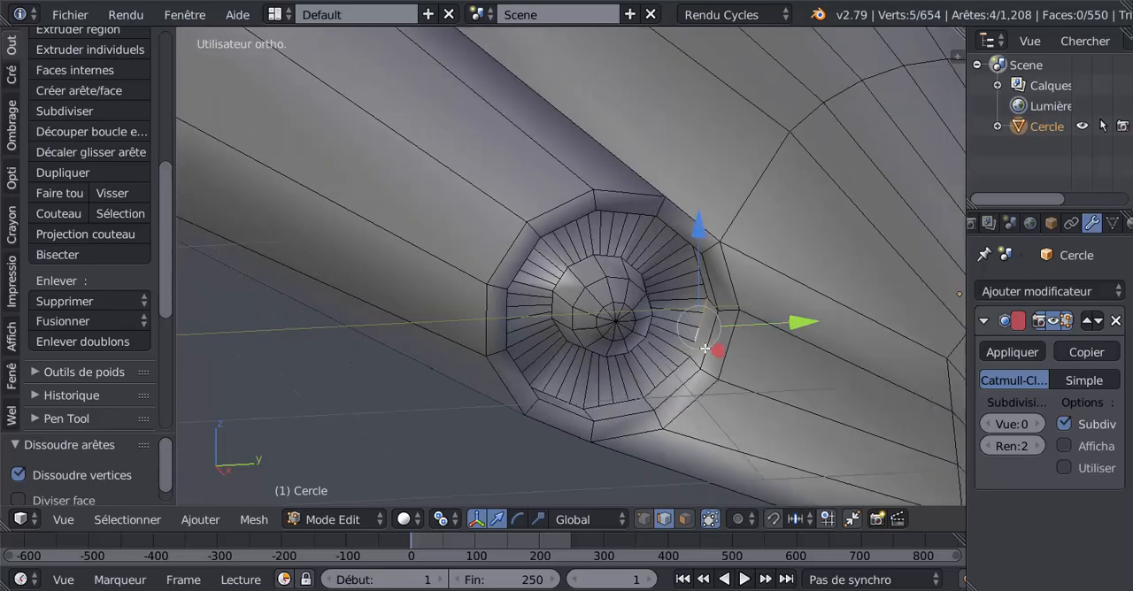
pyautogui.moveTo(661, 351); pyautogui.dragTo(629, 354, button='middle')
pyautogui.click(686, 519)
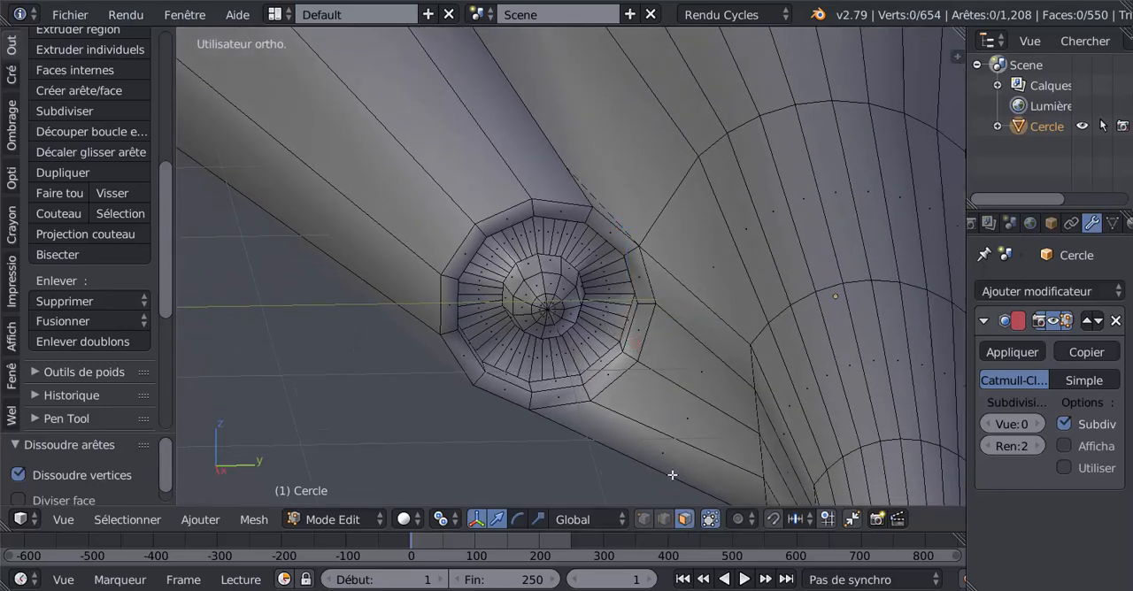
pyautogui.keyDown('alt'); pyautogui.rightClick(607, 296); pyautogui.keyUp('alt')
pyautogui.keyDown('alt'); pyautogui.scroll(-1, 619, 314); pyautogui.keyUp('alt')
# - Set the subdivision modifier's viewport level to 2 and inspect the smoothed intakes up close
pyautogui.scroll(-3, 625, 321)
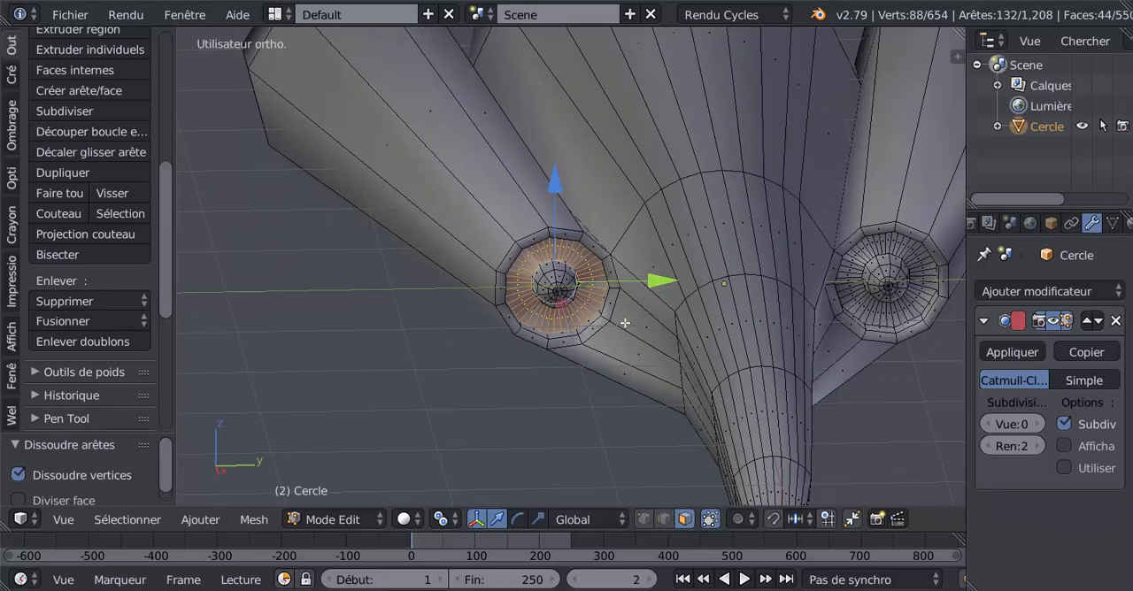
pyautogui.keyDown('alt'); pyautogui.keyDown('shift'); pyautogui.rightClick(878, 268); pyautogui.keyUp('shift'); pyautogui.keyUp('alt')
pyautogui.scroll(-3, 836, 328)
pyautogui.moveTo(733, 342); pyautogui.dragTo(721, 352, button='middle')
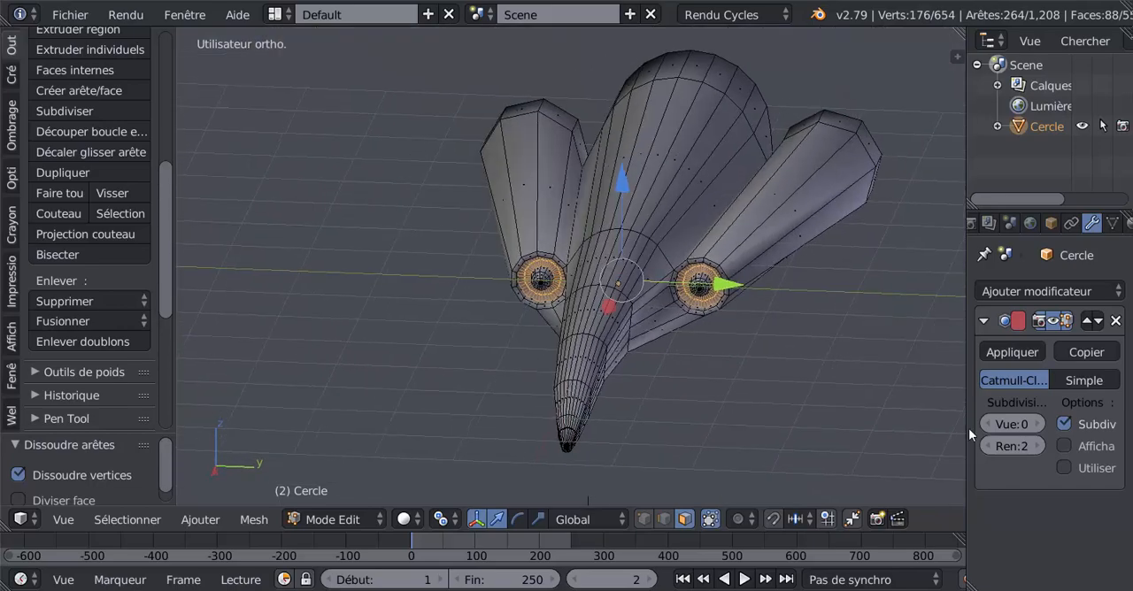
pyautogui.click(1039, 426)
pyautogui.click(1039, 426)
pyautogui.scroll(1, 729, 381)
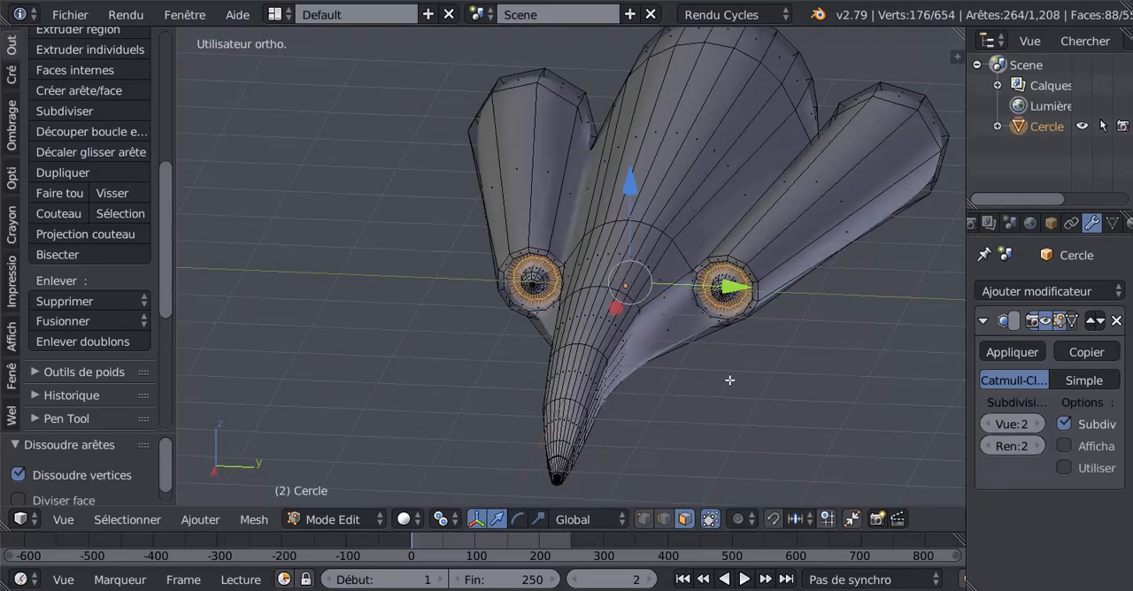
pyautogui.scroll(5, 729, 381)
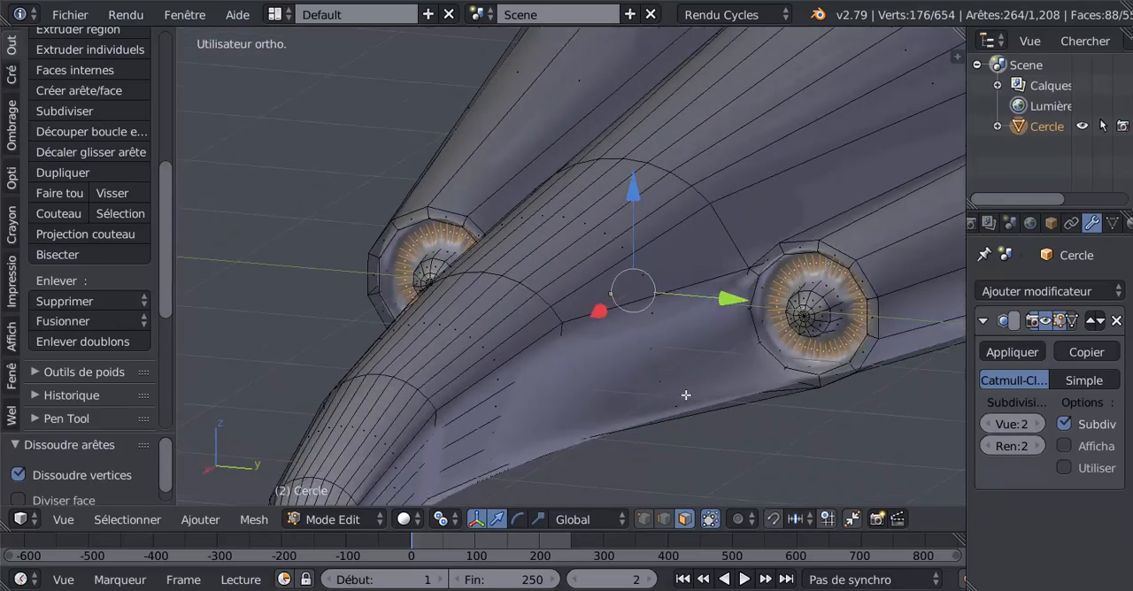
pyautogui.scroll(4, 756, 402)
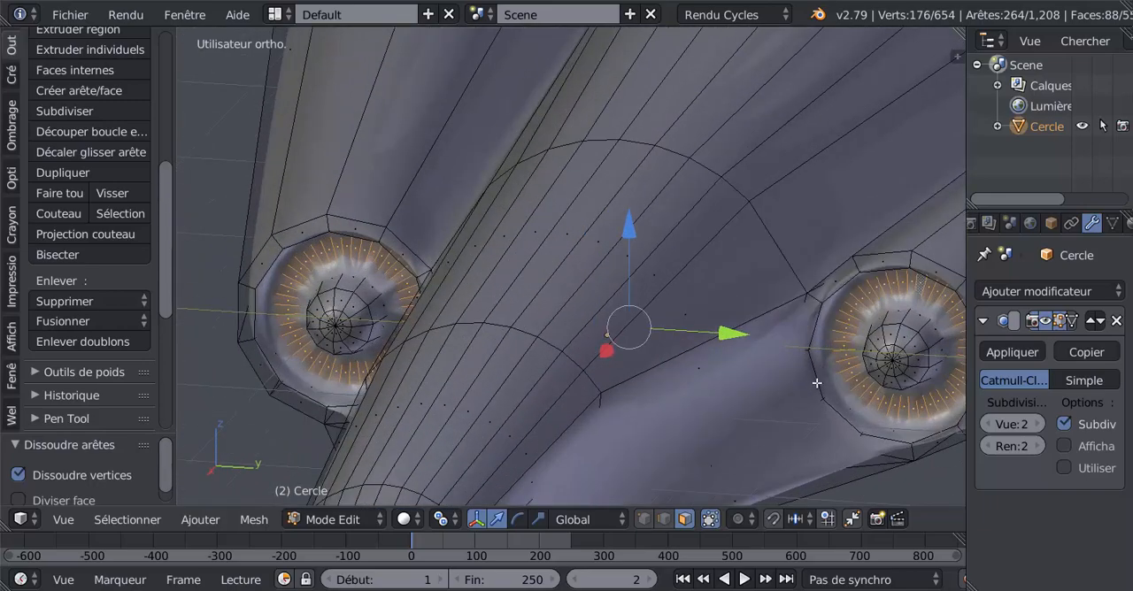
pyautogui.scroll(-2, 852, 372)
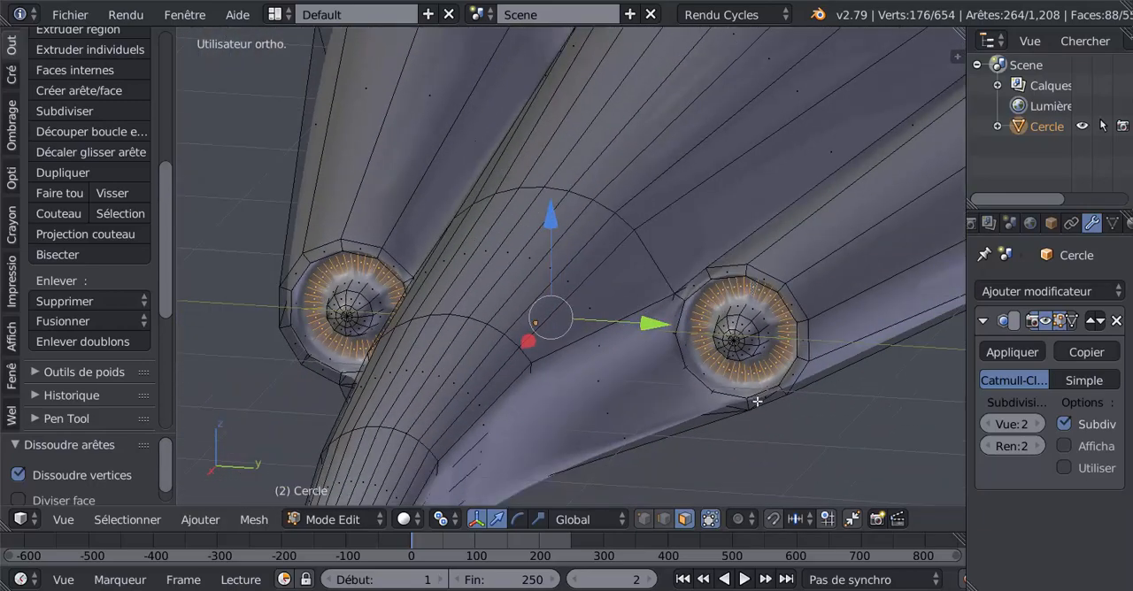
pyautogui.scroll(-2, 673, 425)
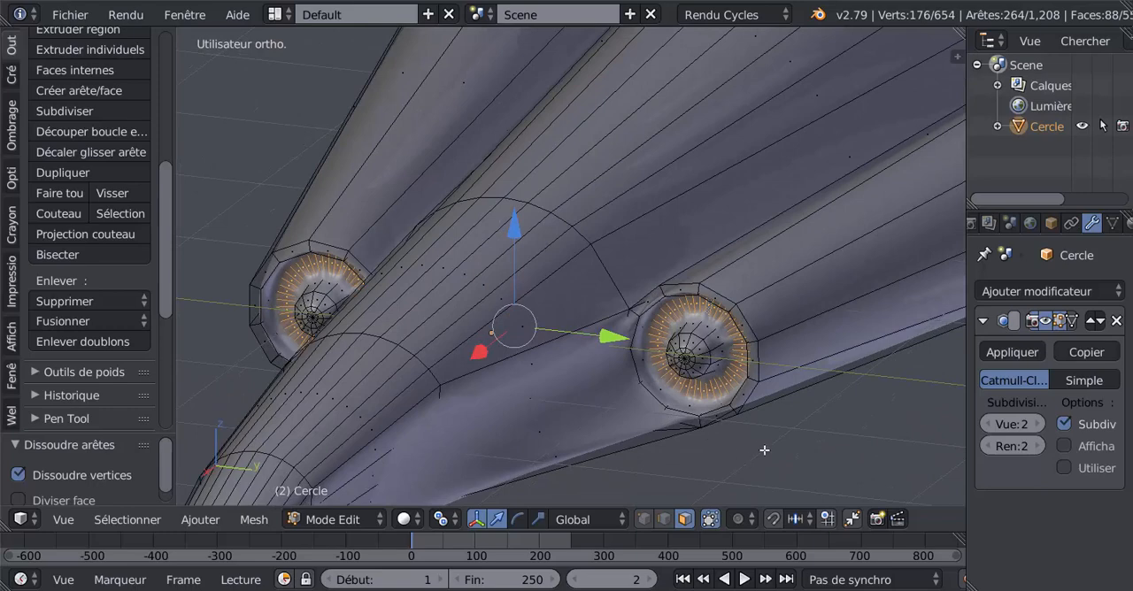
# - Inset the selected face rings of both front intakes slightly and check the sharpened borders around the cones
pyautogui.press('i')
pyautogui.click(778, 448)
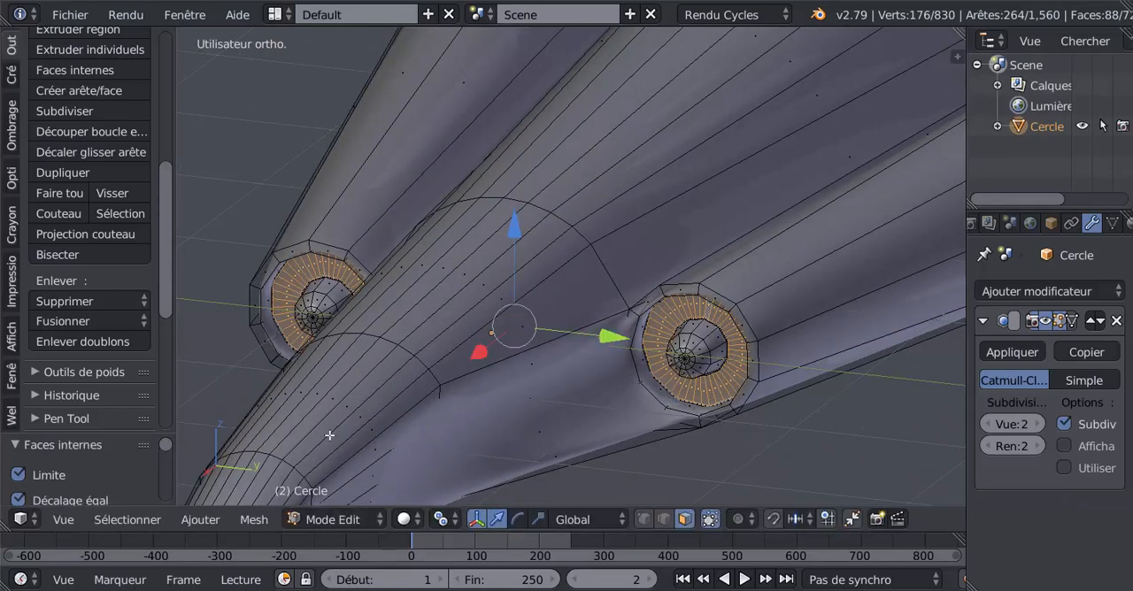
pyautogui.keyDown('shift'); pyautogui.moveTo(459, 432); pyautogui.dragTo(573, 398, button='middle'); pyautogui.keyUp('shift')
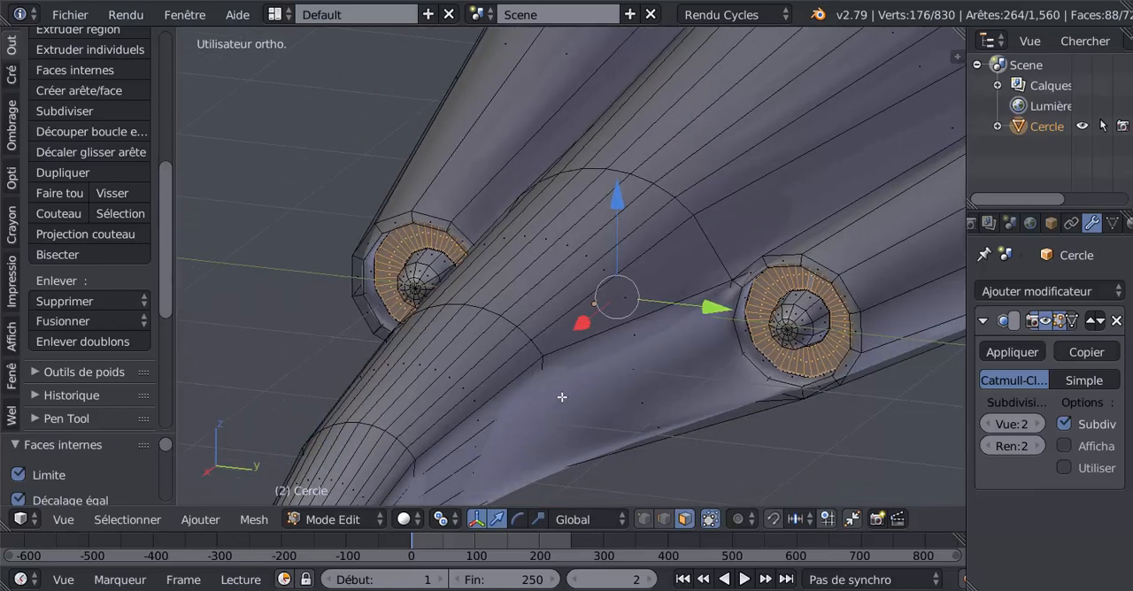
pyautogui.keyDown('shift'); pyautogui.moveTo(701, 382); pyautogui.dragTo(608, 365, button='middle'); pyautogui.keyUp('shift')
pyautogui.scroll(2, 714, 360)
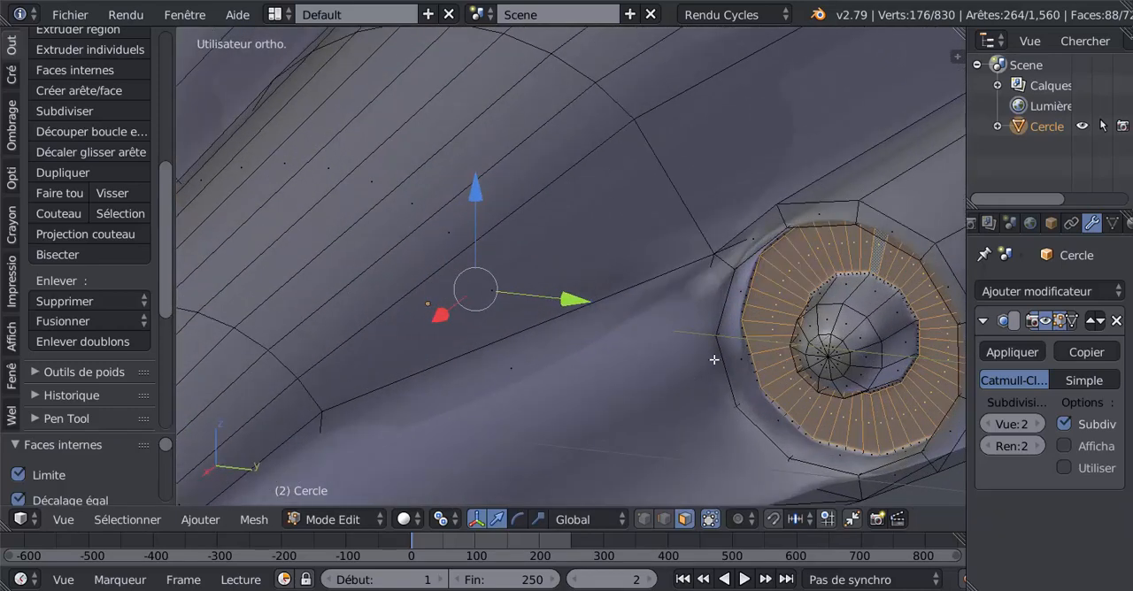
pyautogui.scroll(-2, 783, 419)
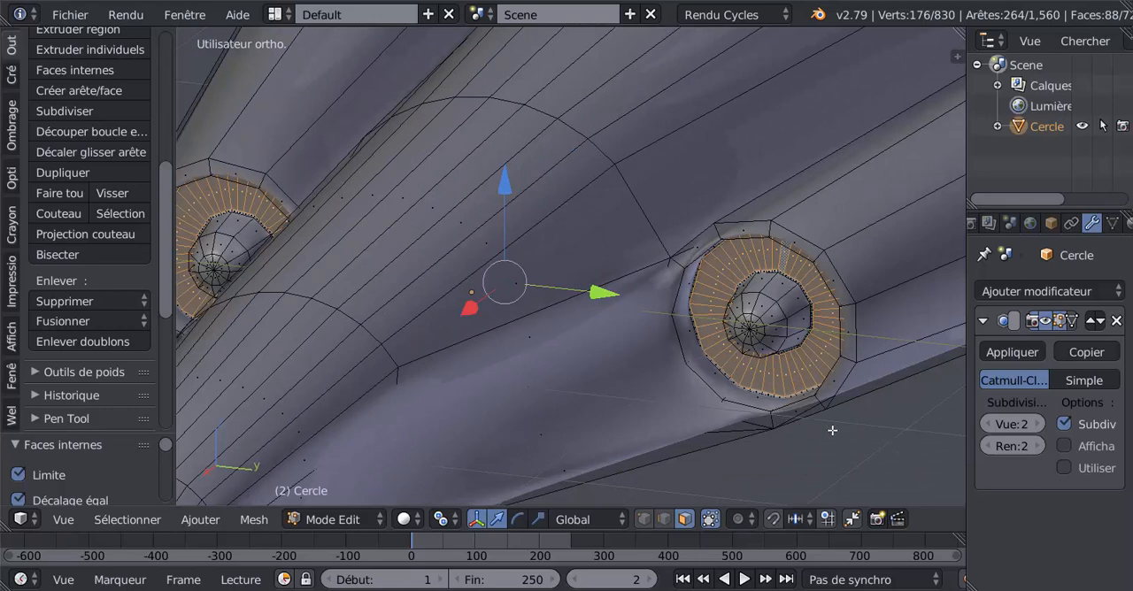
pyautogui.moveTo(781, 376); pyautogui.dragTo(709, 361, button='middle')
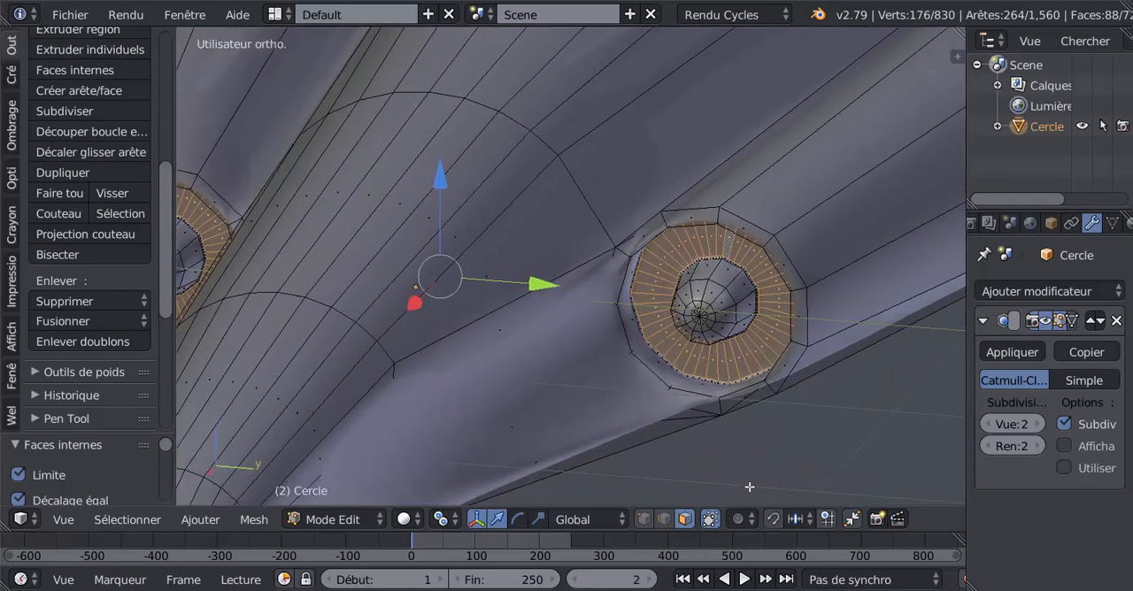
# - Switch to edge selection and use circle selection to deselect the radial edges in the ring of the intake on the positive Y side
pyautogui.click(644, 519)
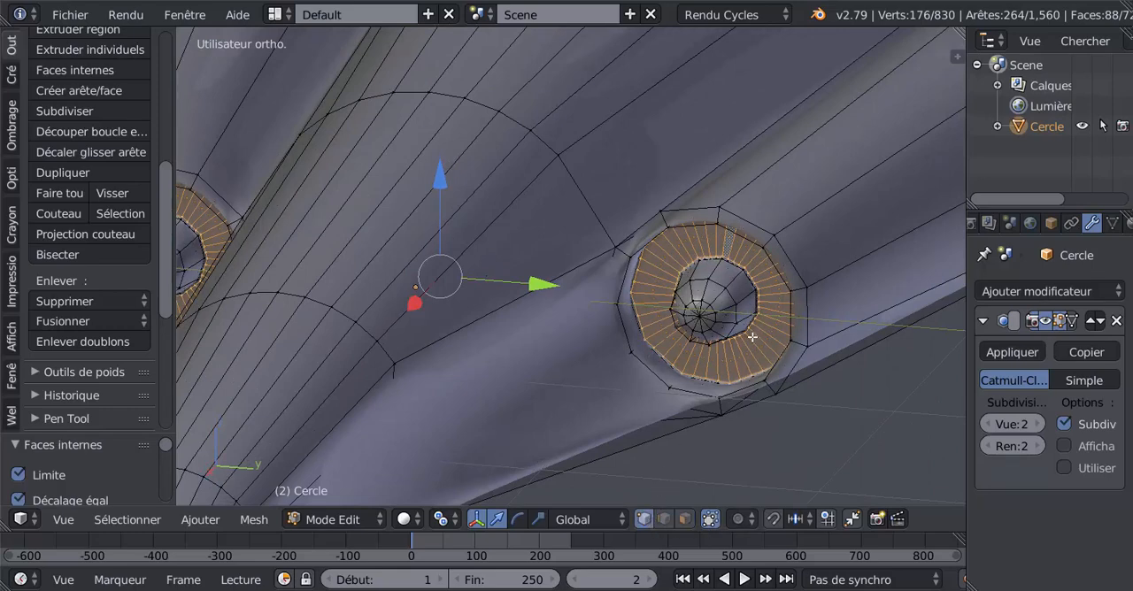
pyautogui.click(664, 519)
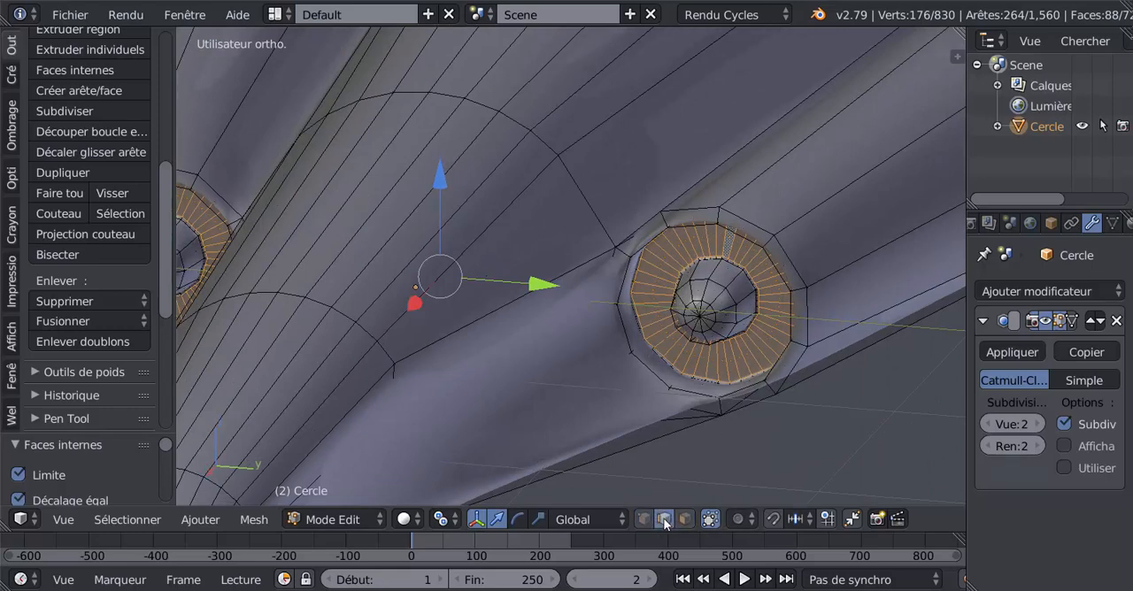
pyautogui.moveTo(701, 489)
pyautogui.mouseDown(button='middle')
pyautogui.moveTo(726, 447)
pyautogui.moveTo(716, 412)
pyautogui.moveTo(739, 405)
pyautogui.mouseUp(button='middle')
pyautogui.scroll(2, 715, 438)
pyautogui.press('c')
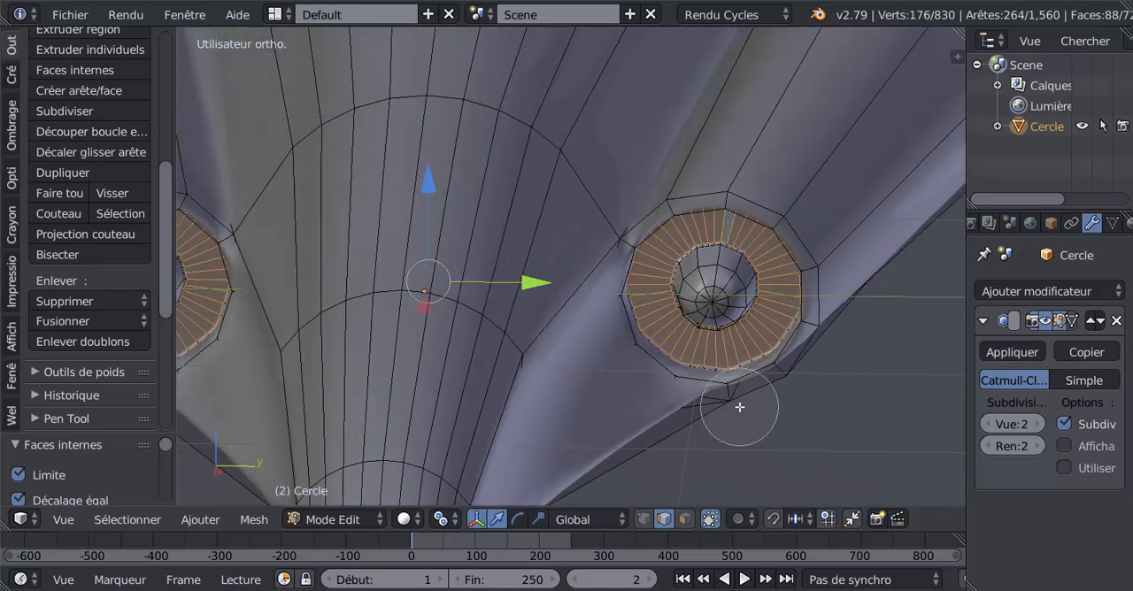
pyautogui.scroll(9, 773, 288)
pyautogui.middleClick(780, 273)
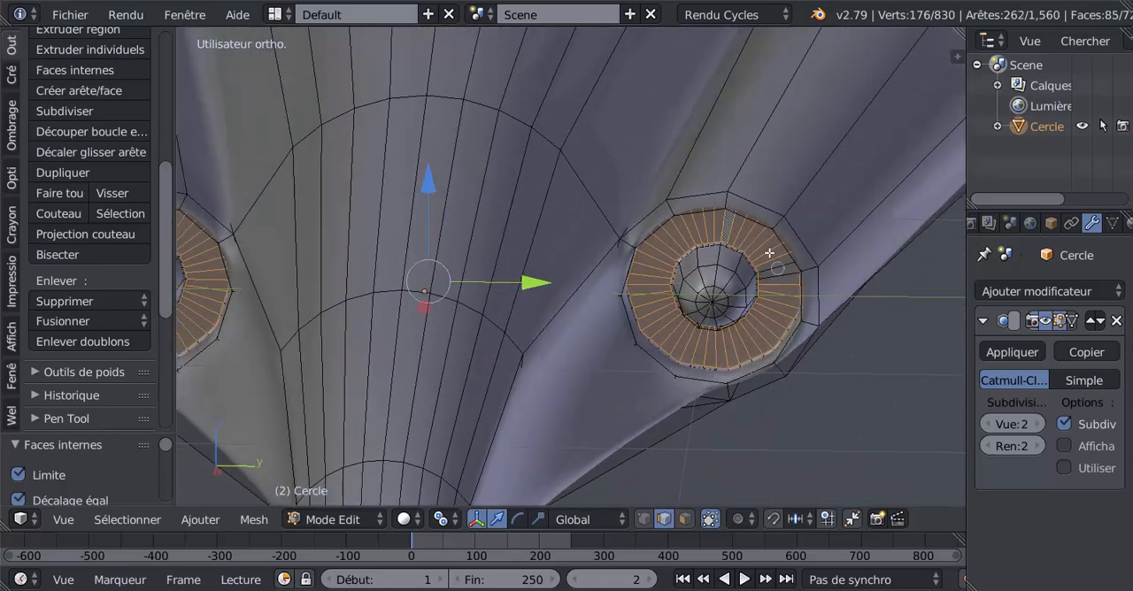
pyautogui.moveTo(769, 253)
pyautogui.mouseDown(button='middle')
pyautogui.moveTo(733, 227)
pyautogui.moveTo(687, 232)
pyautogui.moveTo(651, 279)
pyautogui.moveTo(653, 325)
pyautogui.moveTo(688, 346)
pyautogui.moveTo(740, 349)
pyautogui.moveTo(782, 301)
pyautogui.moveTo(773, 276)
pyautogui.mouseUp(button='middle')
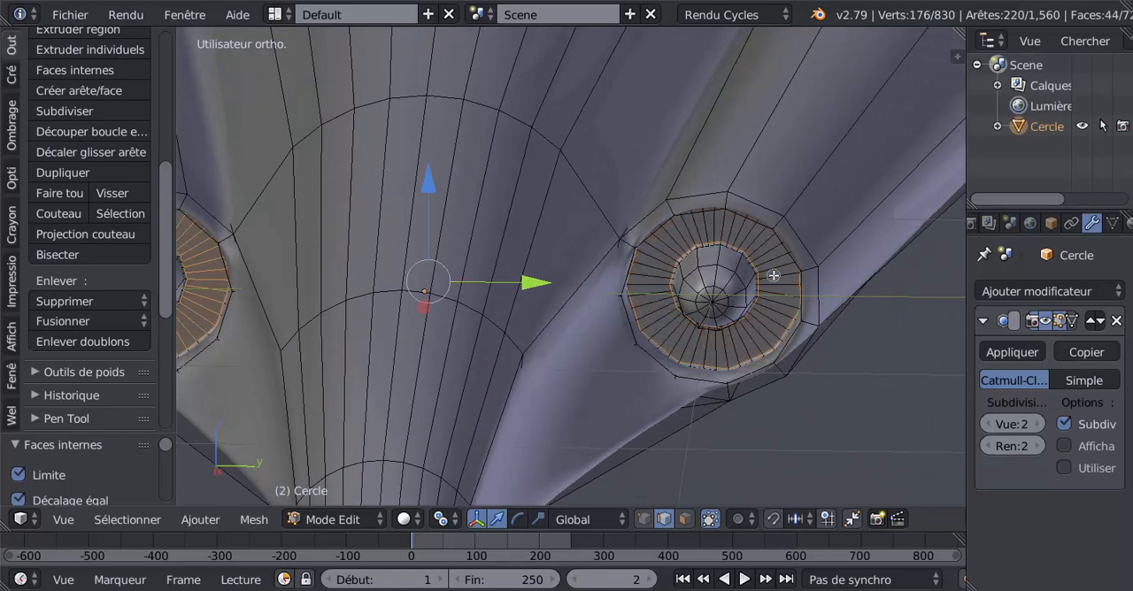
pyautogui.rightClick(773, 275)
# - Deselect the radial edges in the opposite intake's ring with circle selection, keeping its inner and outer loops selected
pyautogui.keyDown('shift'); pyautogui.moveTo(364, 364); pyautogui.dragTo(606, 365, button='middle'); pyautogui.keyUp('shift')
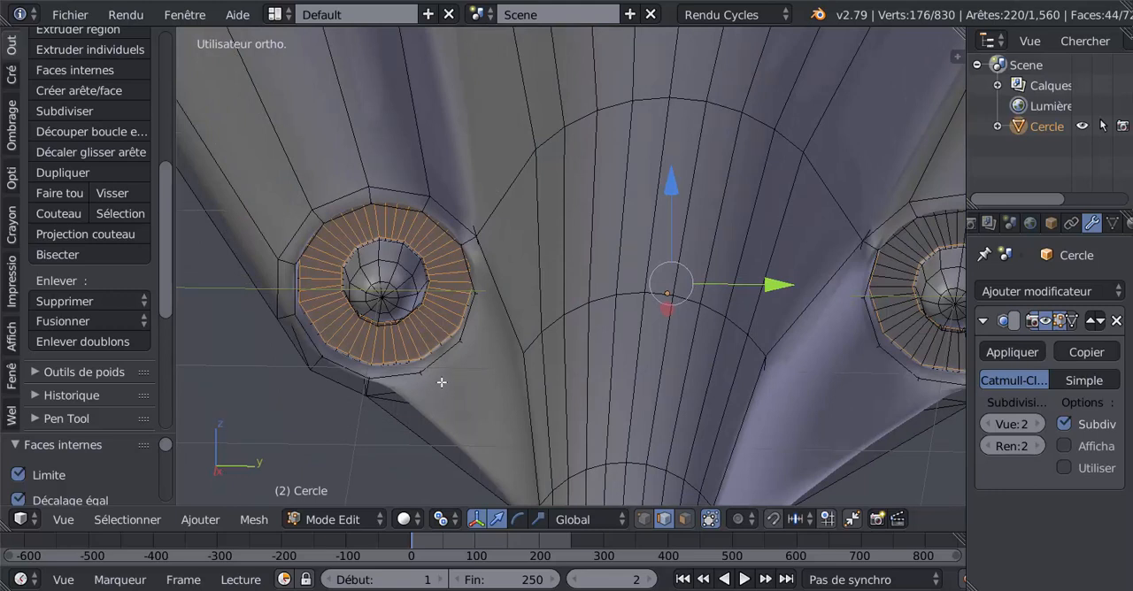
pyautogui.press('c')
pyautogui.moveTo(442, 294)
pyautogui.mouseDown(button='middle')
pyautogui.moveTo(385, 349)
pyautogui.moveTo(332, 315)
pyautogui.moveTo(324, 264)
pyautogui.moveTo(347, 233)
pyautogui.moveTo(386, 222)
pyautogui.moveTo(447, 253)
pyautogui.moveTo(450, 307)
pyautogui.mouseUp(button='middle')
pyautogui.rightClick(450, 308)
# - Apply the LoopTools Circle operation to the selected ring loops of both intakes and check the shape in object mode
pyautogui.click(203, 522)
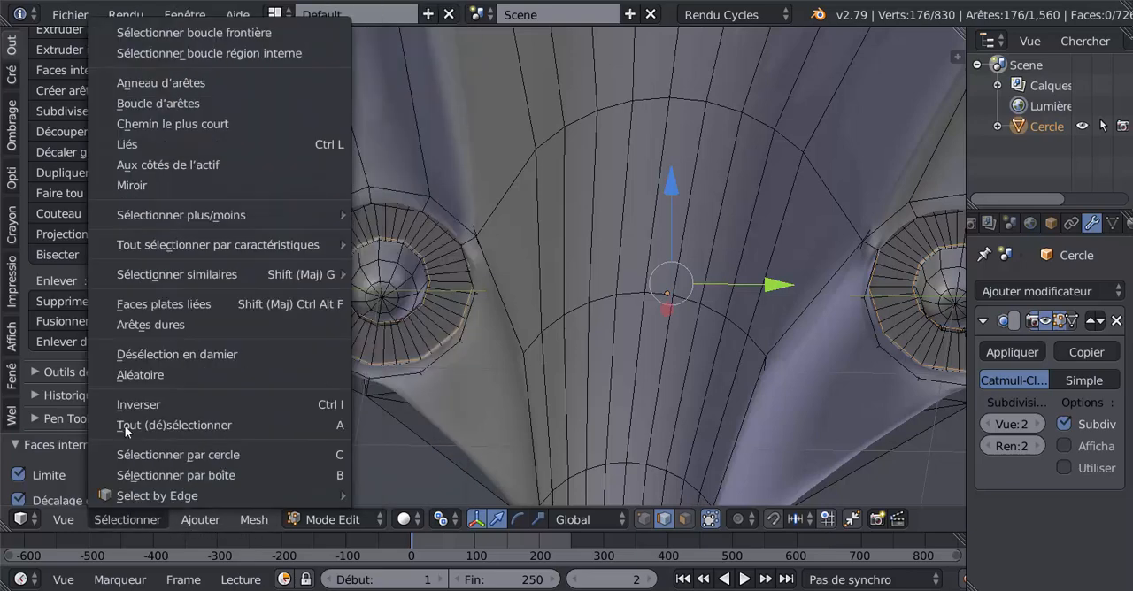
pyautogui.scroll(8, 138, 91)
pyautogui.scroll(-15, 138, 92)
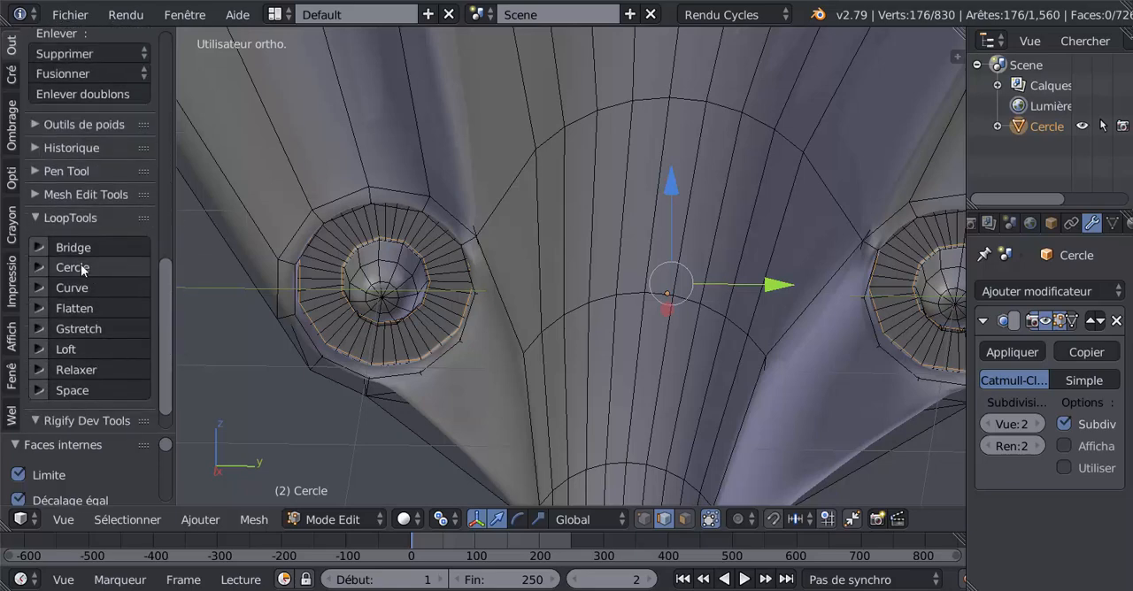
pyautogui.click(97, 275)
pyautogui.scroll(-4, 340, 331)
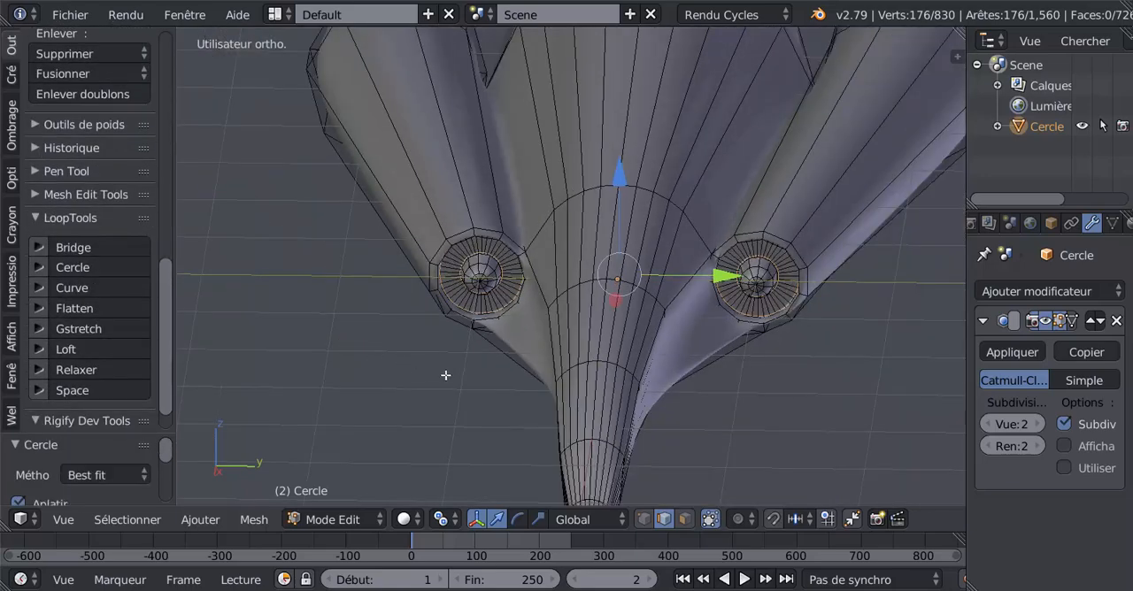
pyautogui.press('Tab')
pyautogui.scroll(4, 446, 377)
pyautogui.press('Tab')
pyautogui.moveTo(447, 377); pyautogui.dragTo(441, 372, button='middle')
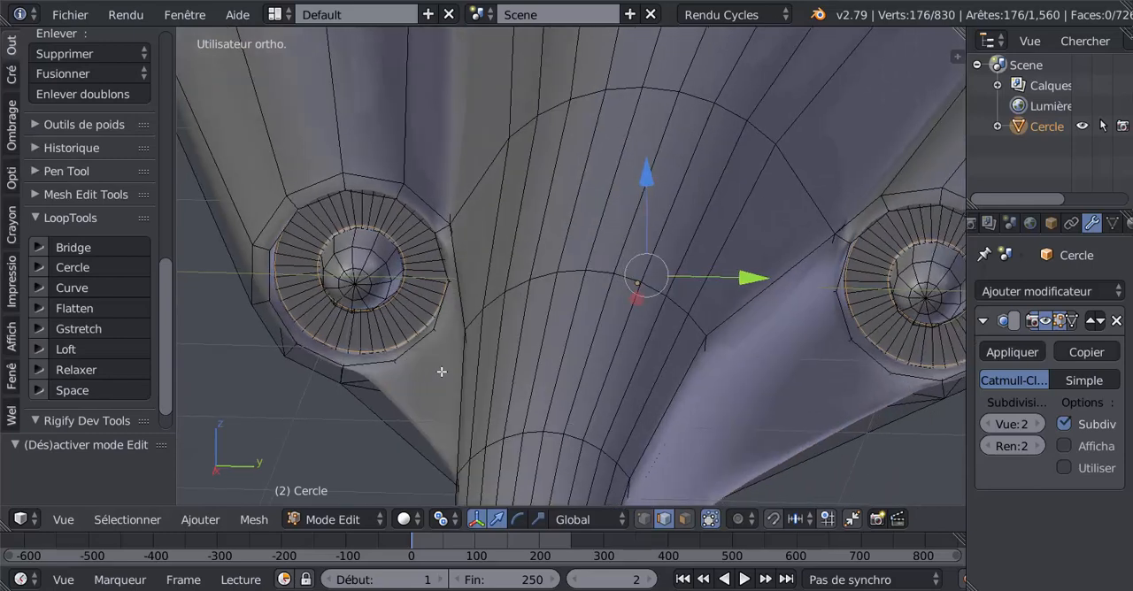
# - Switch to face selection and select the radial face rings around the cones of both front intakes
pyautogui.click(684, 519)
pyautogui.keyDown('alt'); pyautogui.rightClick(889, 232); pyautogui.keyUp('alt')
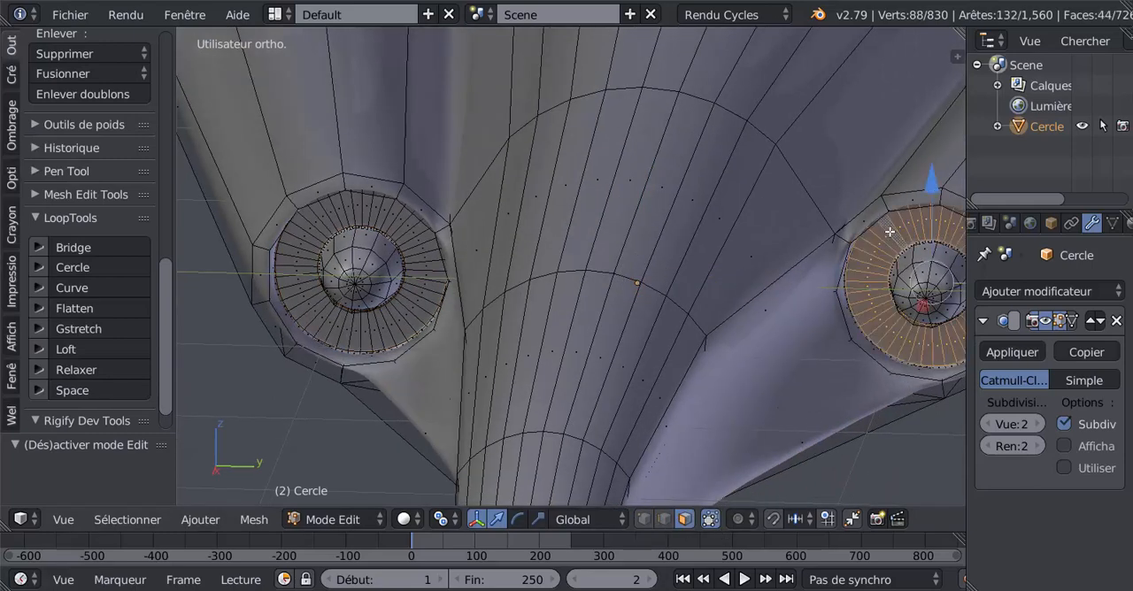
pyautogui.keyDown('alt'); pyautogui.keyDown('shift'); pyautogui.rightClick(422, 249); pyautogui.keyUp('shift'); pyautogui.keyUp('alt')
pyautogui.moveTo(416, 263); pyautogui.dragTo(584, 366, button='middle')
# - Inset every selected face of both intake rings individually with a thickness of 0.01
pyautogui.press('i')
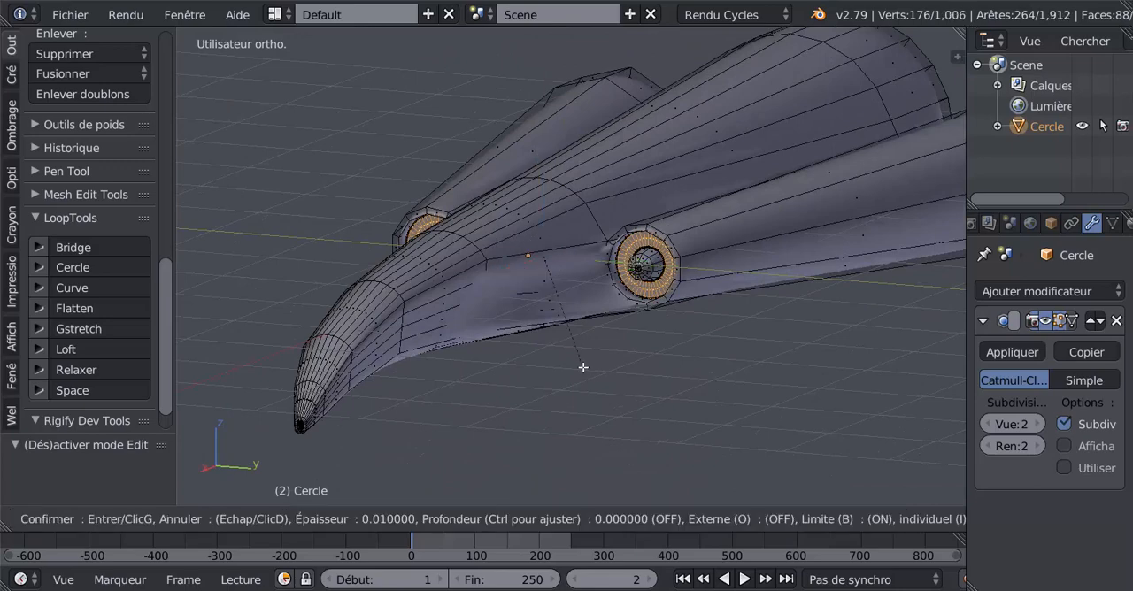
pyautogui.click(583, 366)
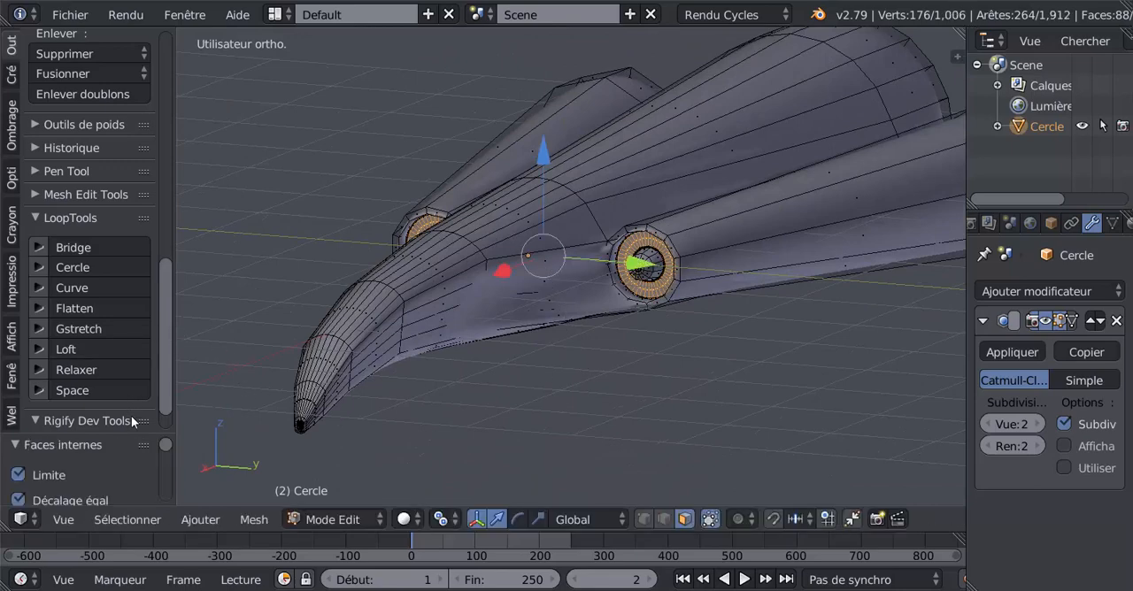
pyautogui.moveTo(132, 433); pyautogui.dragTo(133, 155)
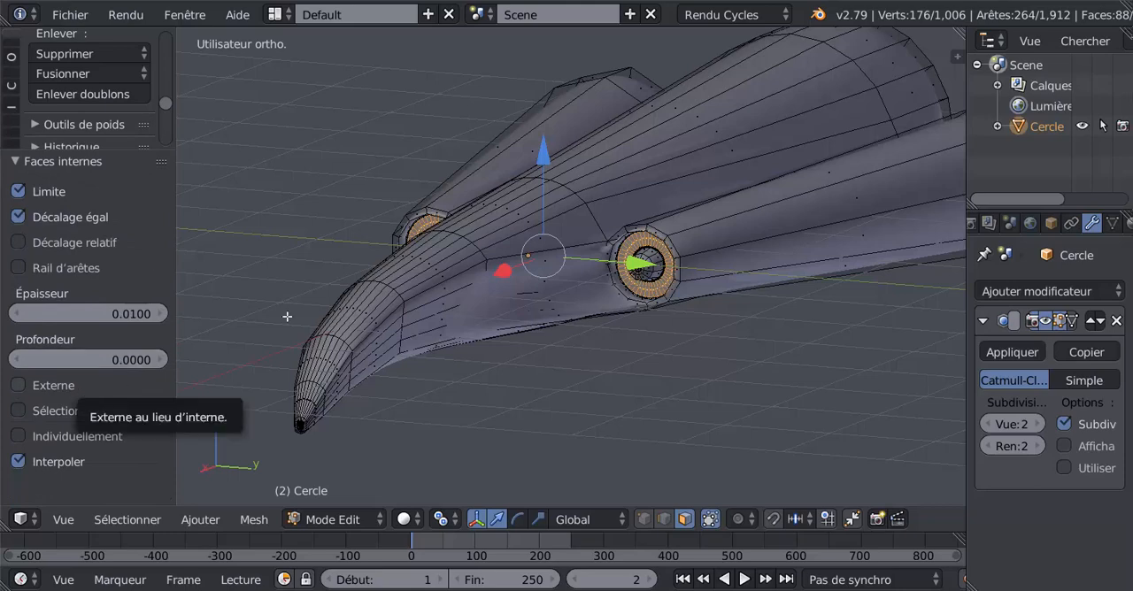
pyautogui.click(26, 439)
pyautogui.scroll(3, 442, 385)
pyautogui.moveTo(516, 391); pyautogui.dragTo(519, 384, button='middle')
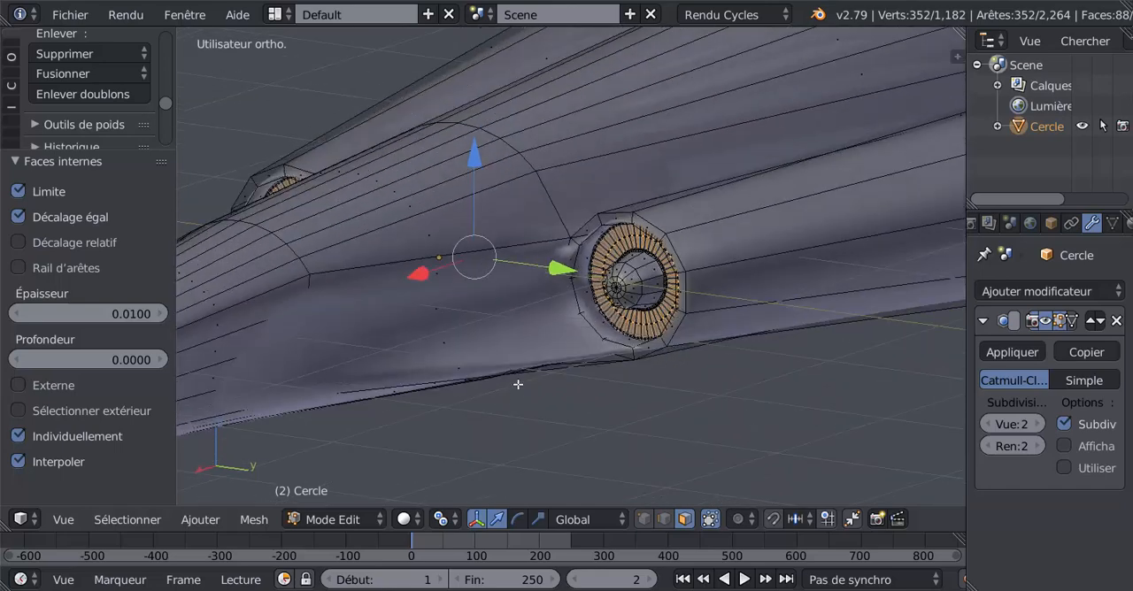
pyautogui.scroll(2, 528, 380)
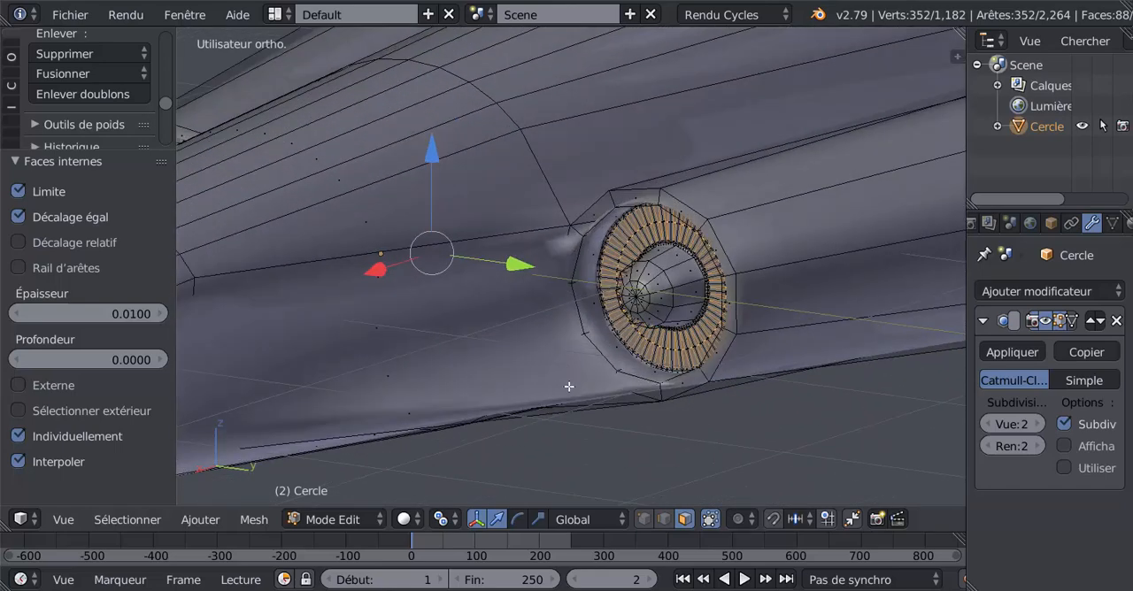
# - Extrude the inset ring faces of both intakes in place and move them forward along X by about 0.1
pyautogui.press('e')
pyautogui.rightClick(460, 285)
pyautogui.press('g')
pyautogui.press('z')
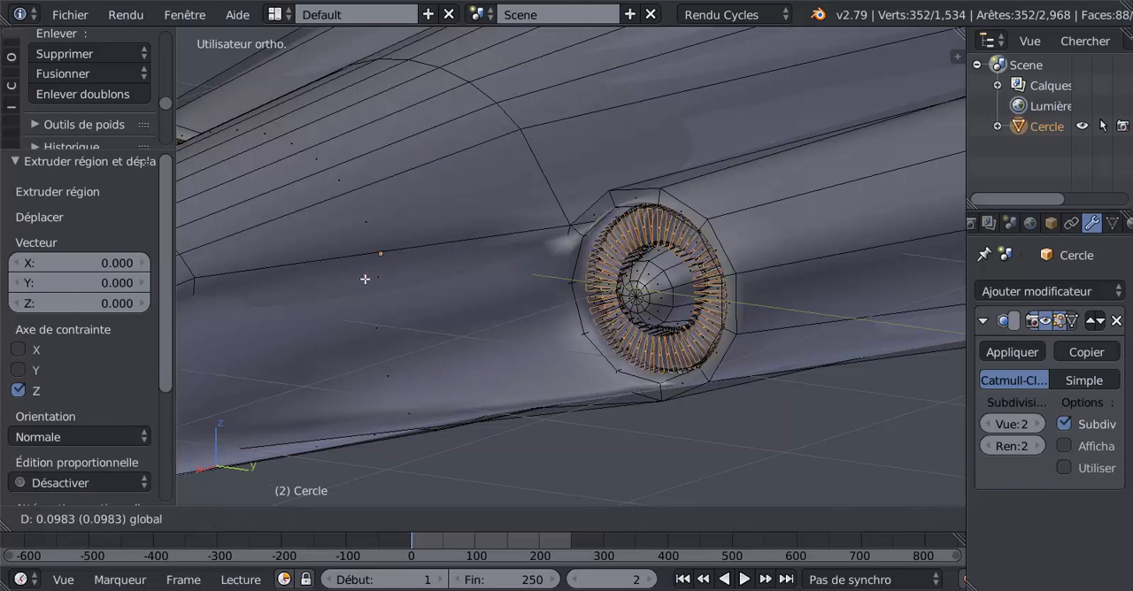
pyautogui.click(364, 279)
# - Examine the fan blades of both front intakes in object mode, from the front and at an angle
pyautogui.press('Tab')
pyautogui.moveTo(417, 303); pyautogui.dragTo(588, 341, button='middle')
pyautogui.press('Tab')
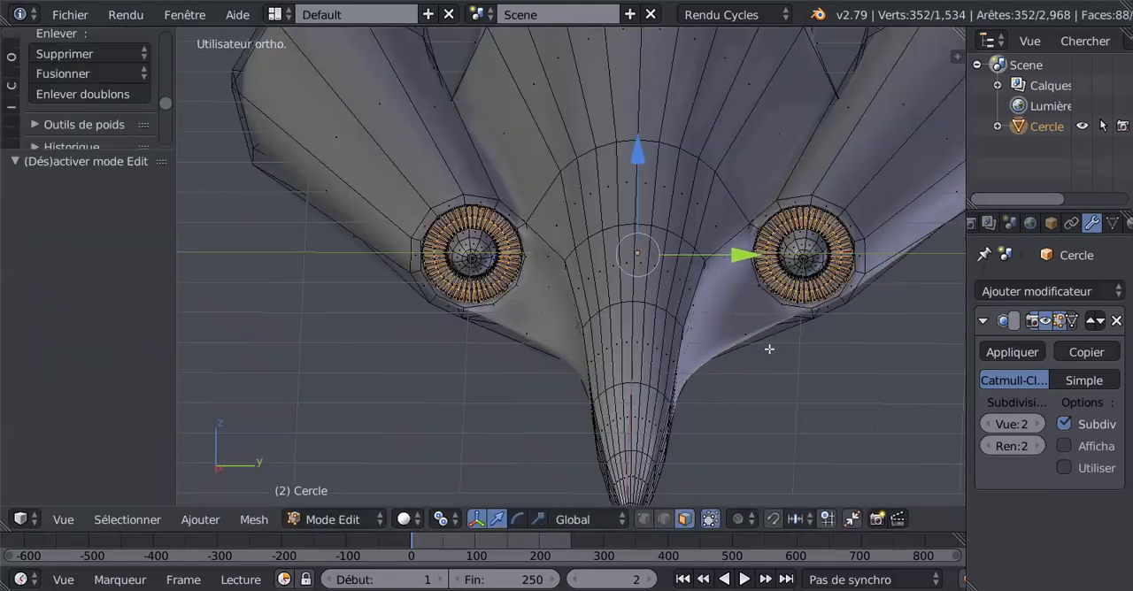
pyautogui.scroll(2, 768, 348)
pyautogui.scroll(-2, 767, 344)
pyautogui.press('Tab')
pyautogui.moveTo(693, 306); pyautogui.dragTo(619, 291, button='middle')
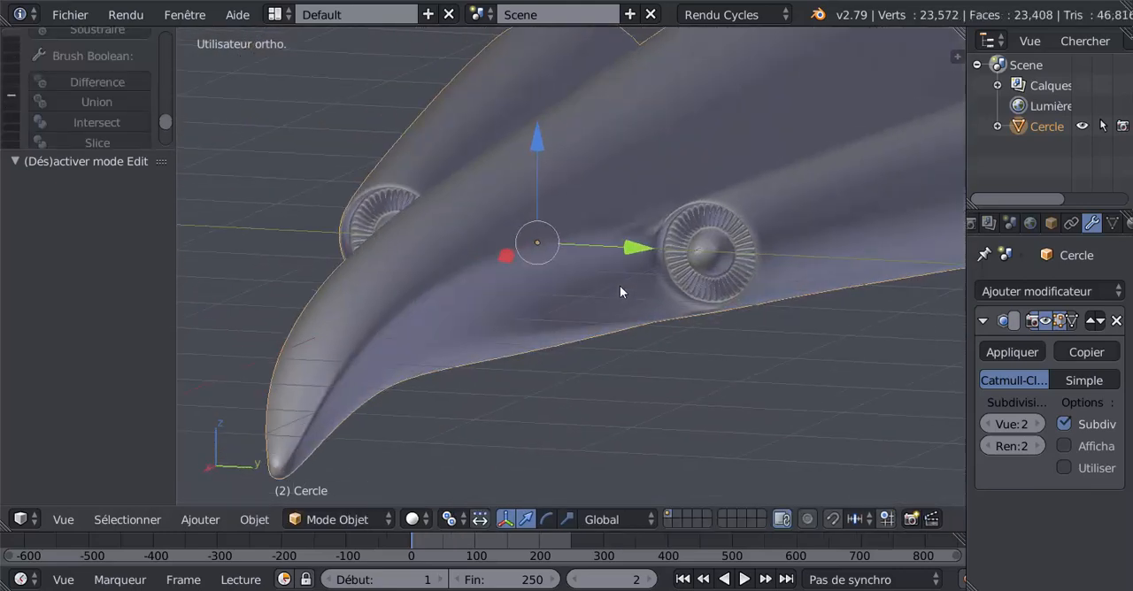
pyautogui.moveTo(692, 277); pyautogui.dragTo(537, 341, button='middle')
# - Clear the selection and circle-select all vertices of the rear nozzle section in front-view wireframe, using vertex selection
pyautogui.press('Tab')
pyautogui.press('KP_1')
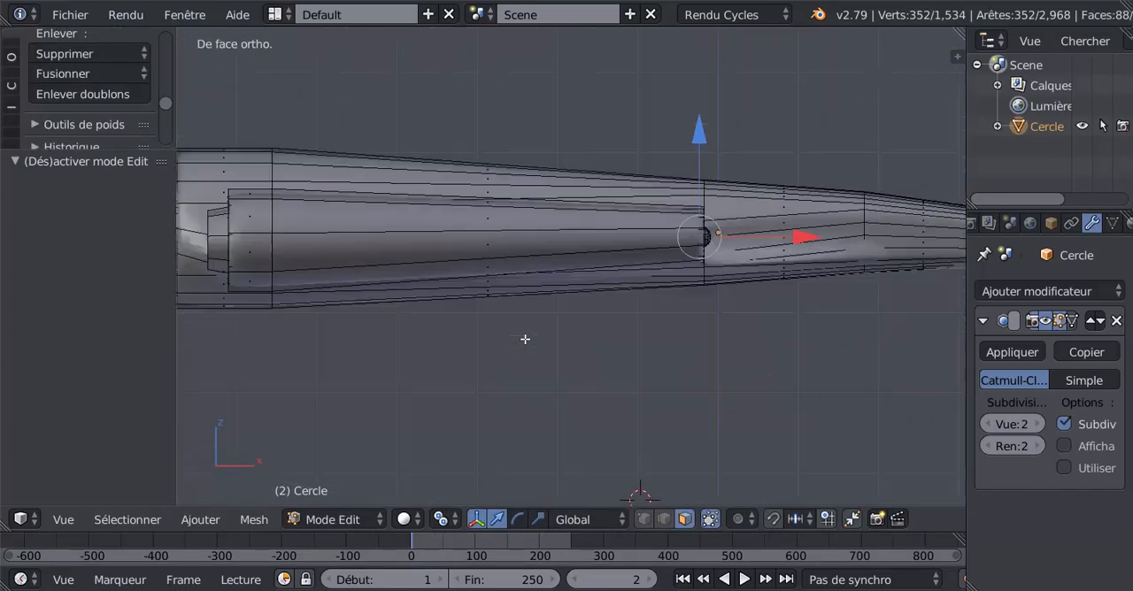
pyautogui.scroll(-2, 525, 339)
pyautogui.keyDown('shift'); pyautogui.moveTo(409, 276); pyautogui.dragTo(568, 275, button='middle'); pyautogui.keyUp('shift')
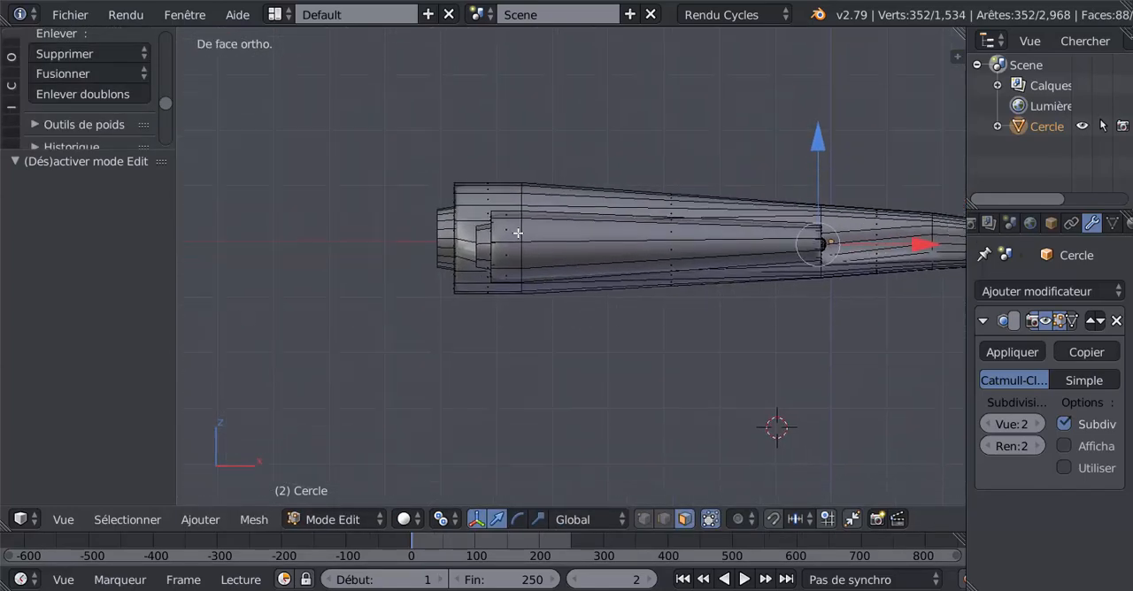
pyautogui.press('z')
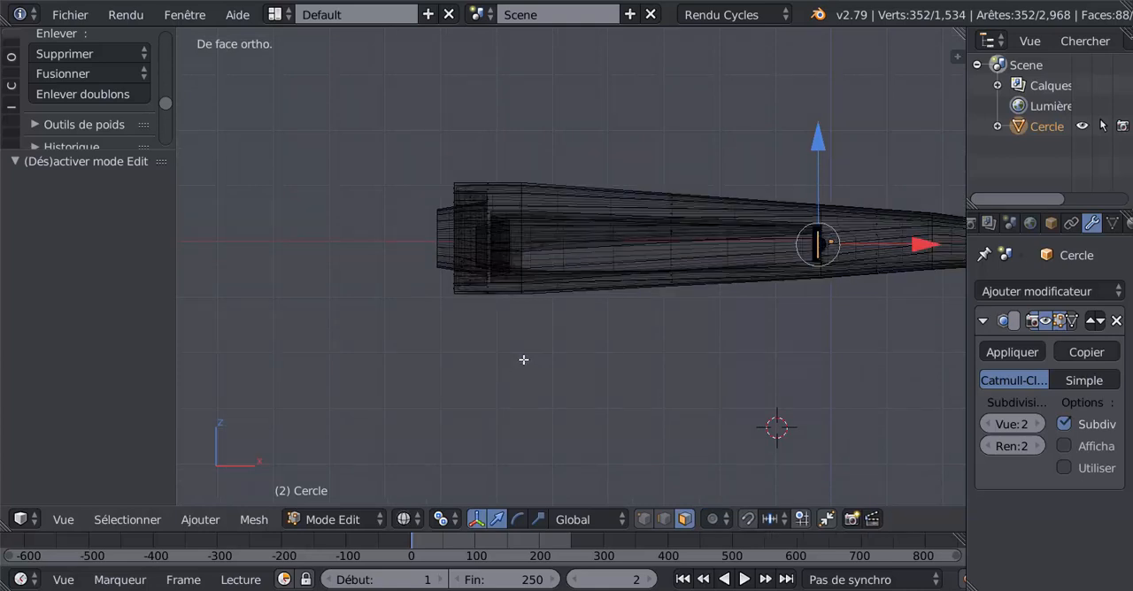
pyautogui.press('a')
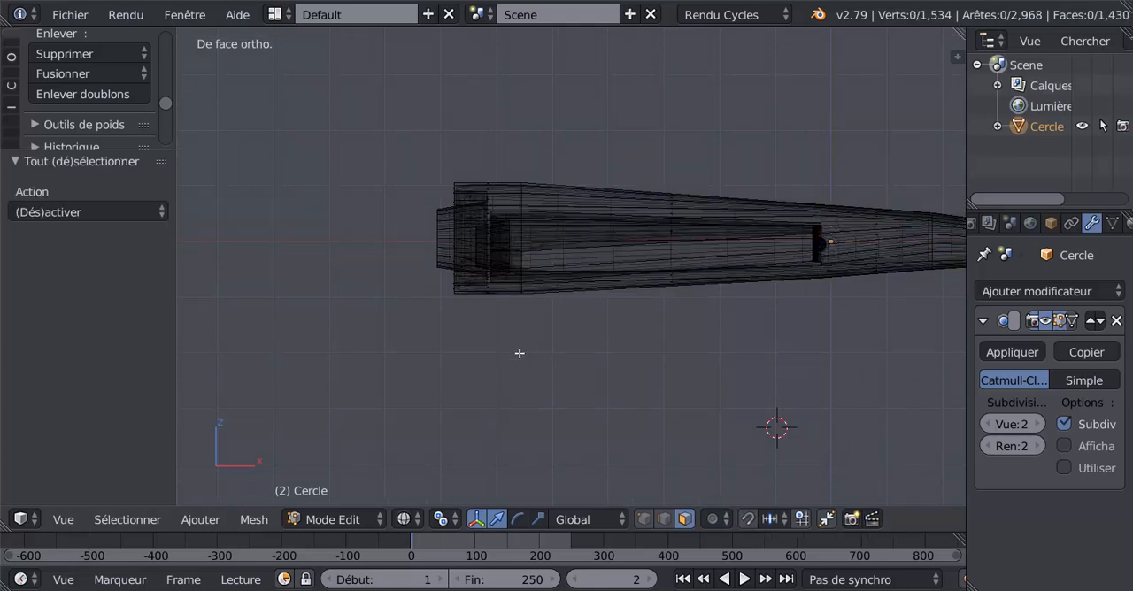
pyautogui.scroll(-3, 498, 293)
pyautogui.rightClick(553, 397)
pyautogui.click(642, 520)
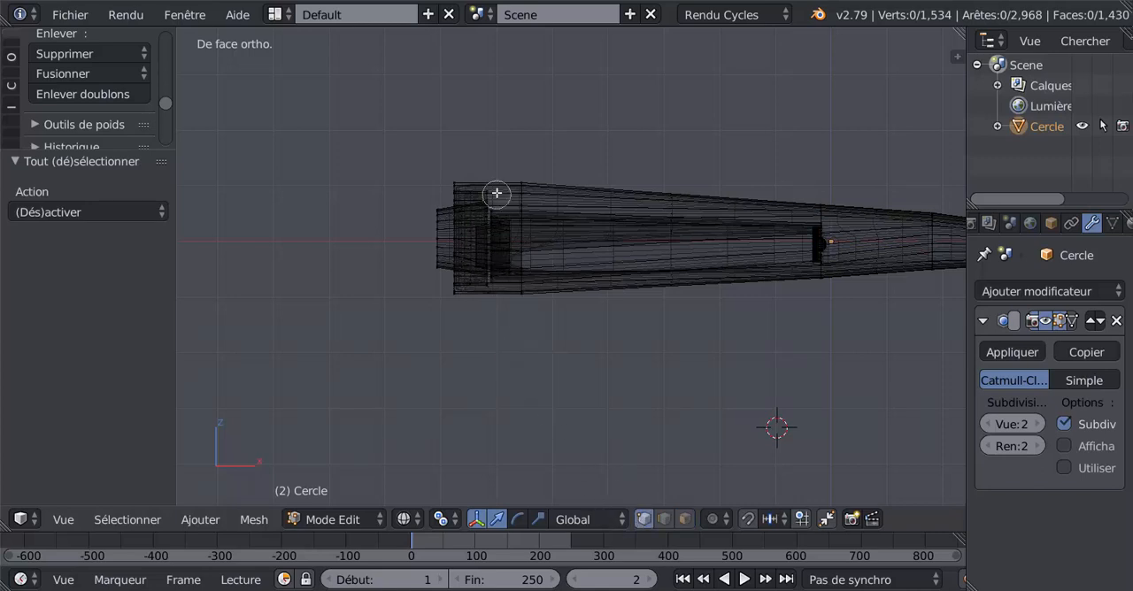
pyautogui.press('c')
pyautogui.click(486, 189)
pyautogui.moveTo(481, 304); pyautogui.dragTo(502, 204)
pyautogui.rightClick(507, 232)
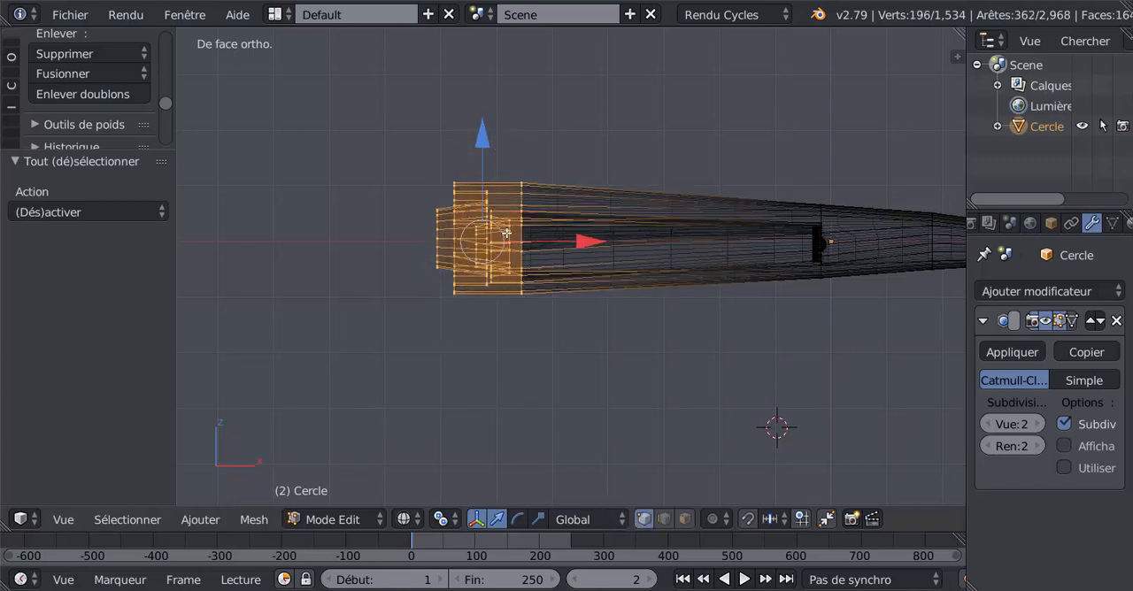
# - Scale the selected rear nozzle section down uniformly to about 0.81
pyautogui.scroll(-2, 522, 333)
pyautogui.press('s')
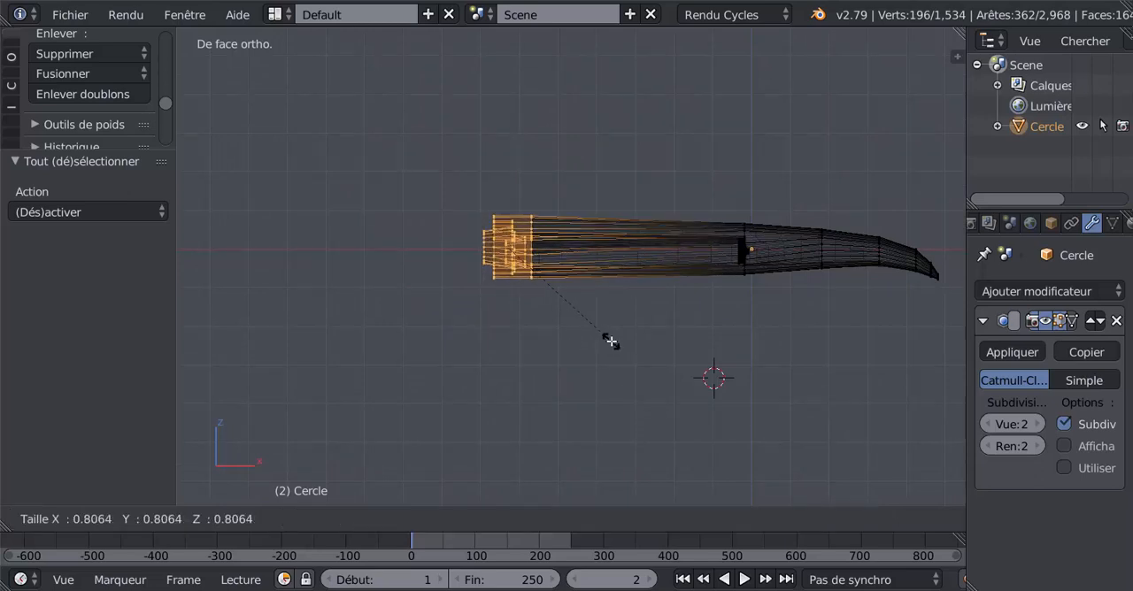
pyautogui.click(611, 338)
# - Return to solid shading and examine the aircraft's front and its rear nozzles in object mode
pyautogui.press('Tab')
pyautogui.moveTo(538, 378); pyautogui.dragTo(453, 370, button='middle')
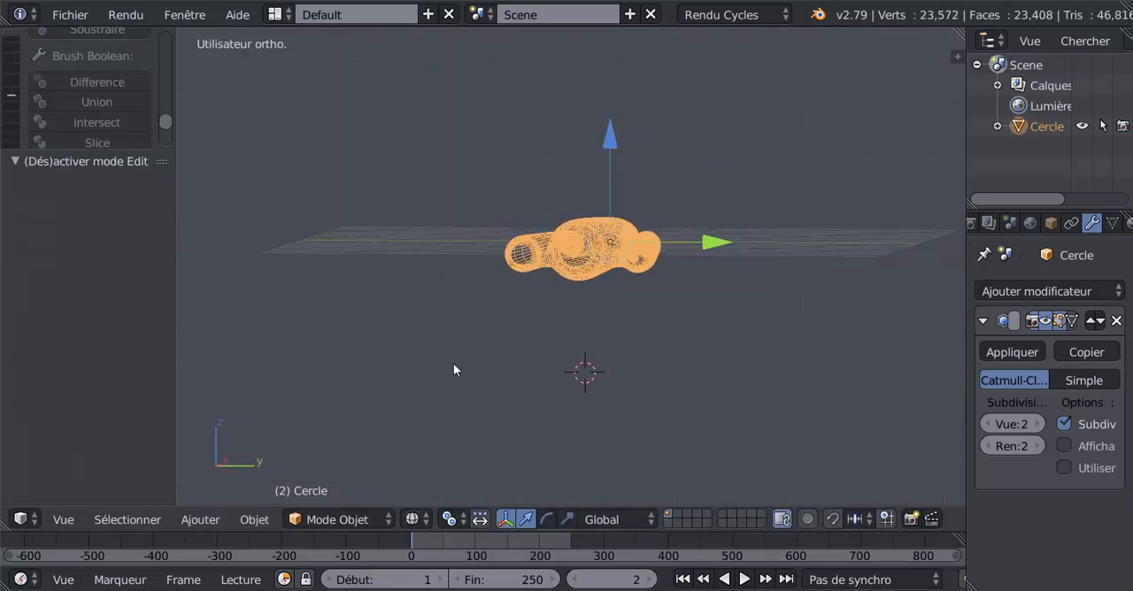
pyautogui.press('KP_1')
pyautogui.press('KP_3')
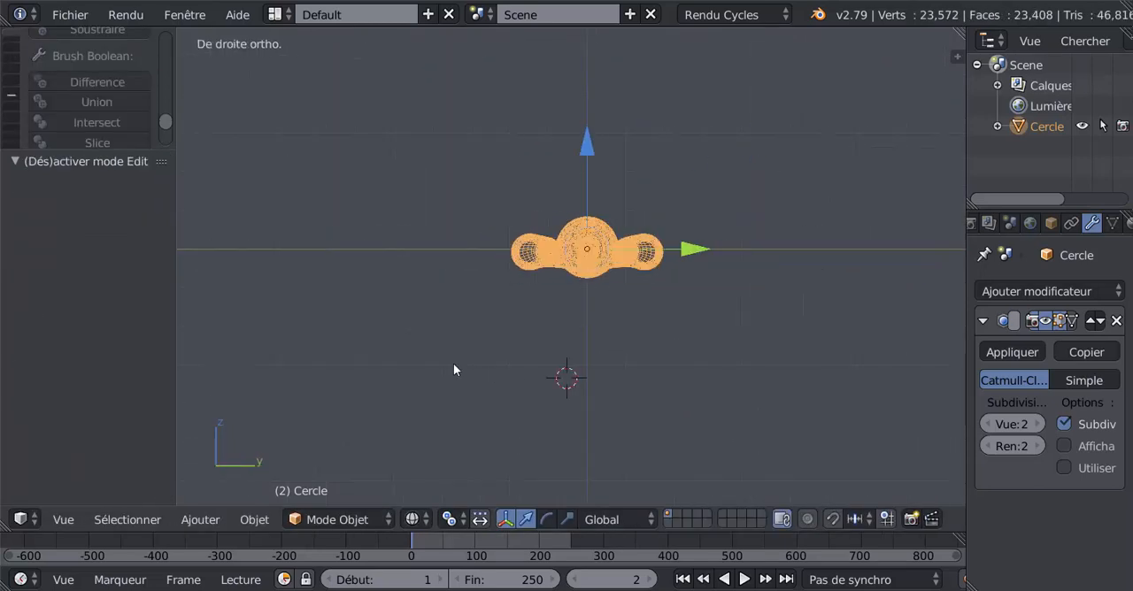
pyautogui.press('z')
pyautogui.scroll(7, 493, 361)
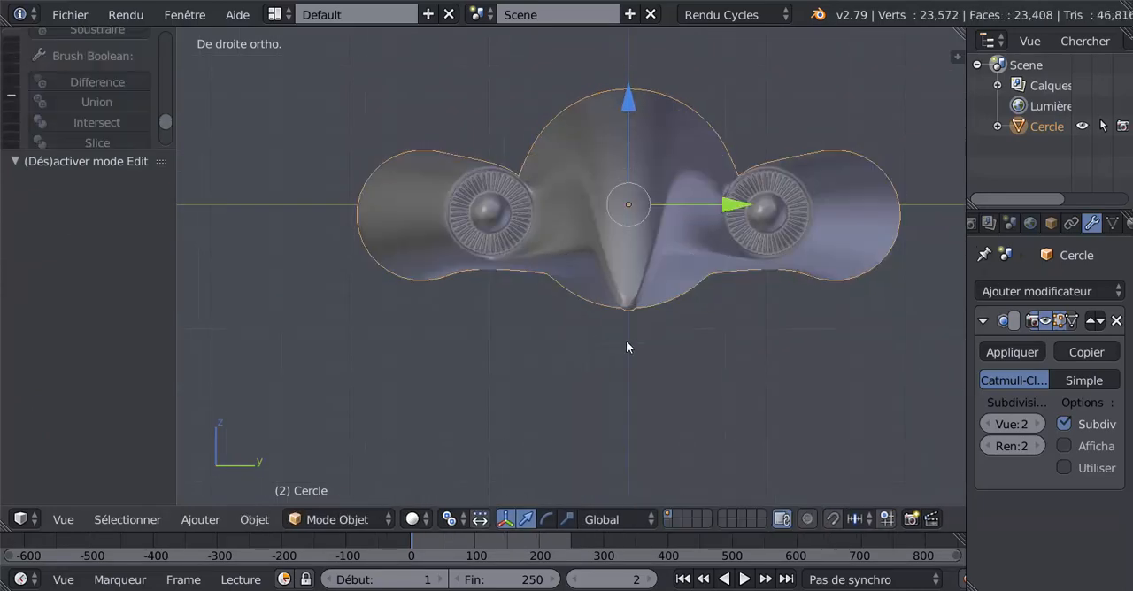
pyautogui.keyDown('shift'); pyautogui.moveTo(631, 343); pyautogui.dragTo(763, 366, button='middle'); pyautogui.keyUp('shift')
pyautogui.press('Tab')
pyautogui.press('Tab')
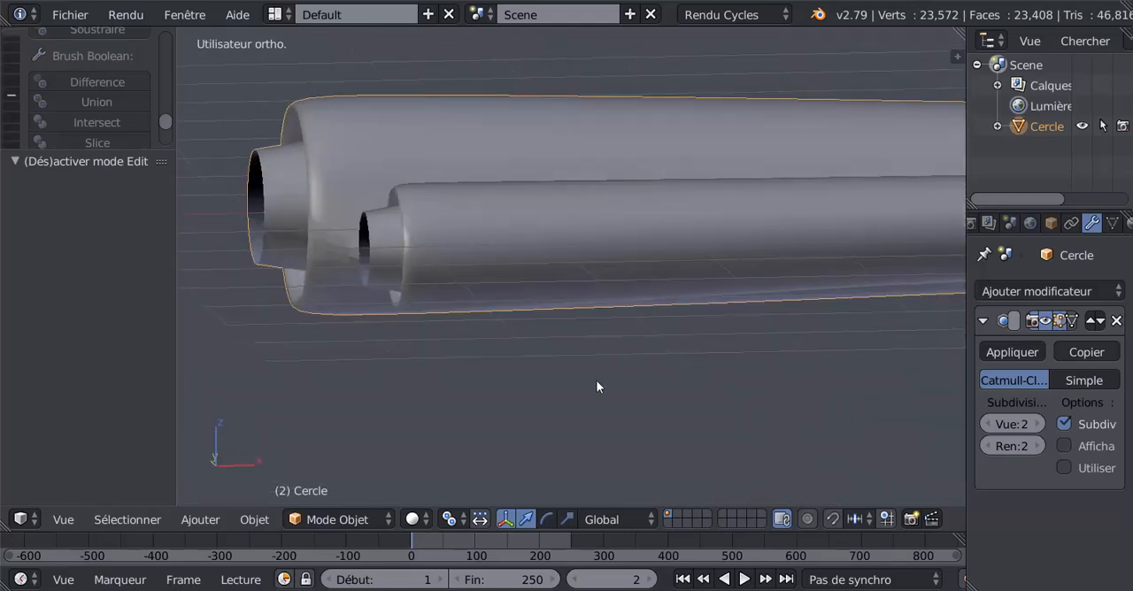
pyautogui.moveTo(595, 381); pyautogui.dragTo(625, 432, button='middle')
pyautogui.scroll(-4, 675, 360)
# - Add one centred loop cut around the fuselage and side engines, halfway between the rear nozzles and the intakes
pyautogui.press('Tab')
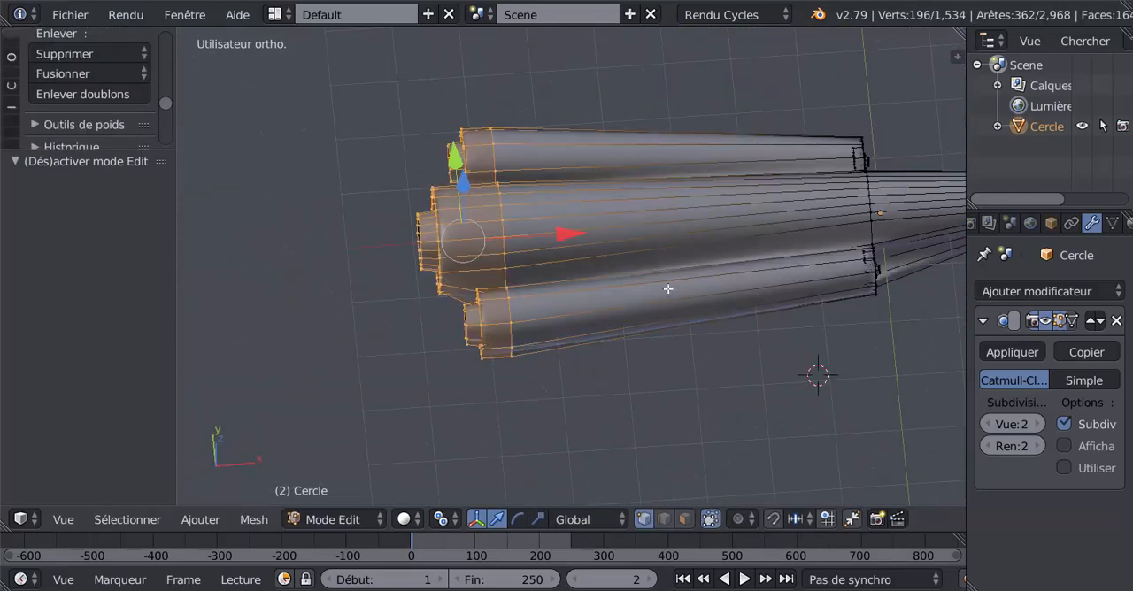
pyautogui.hotkey('ctrl', 'r')
pyautogui.click(668, 290)
pyautogui.rightClick(668, 290)
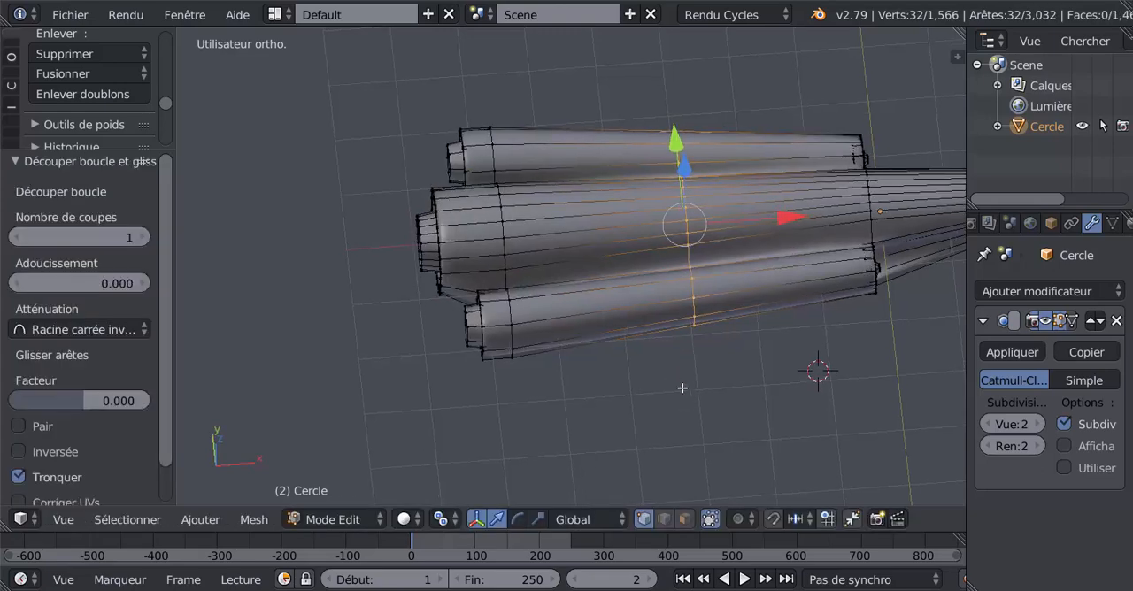
# - Scale the new middle loop to 0.66 along the Y axis and check the narrowed waist in front view
pyautogui.moveTo(682, 387); pyautogui.dragTo(577, 352, button='middle')
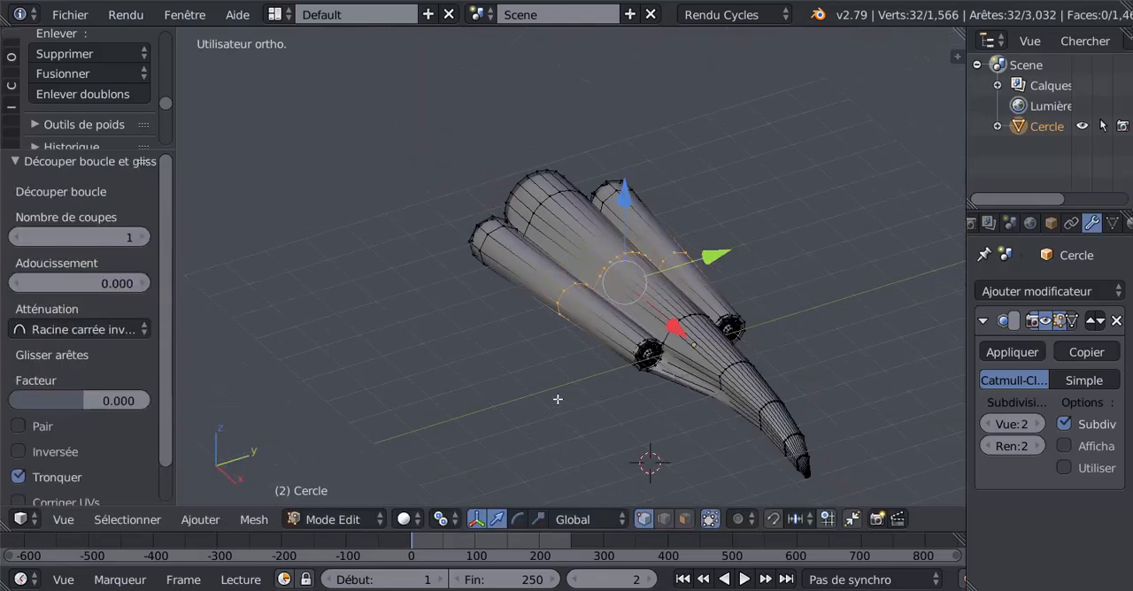
pyautogui.press('s')
pyautogui.press('y')
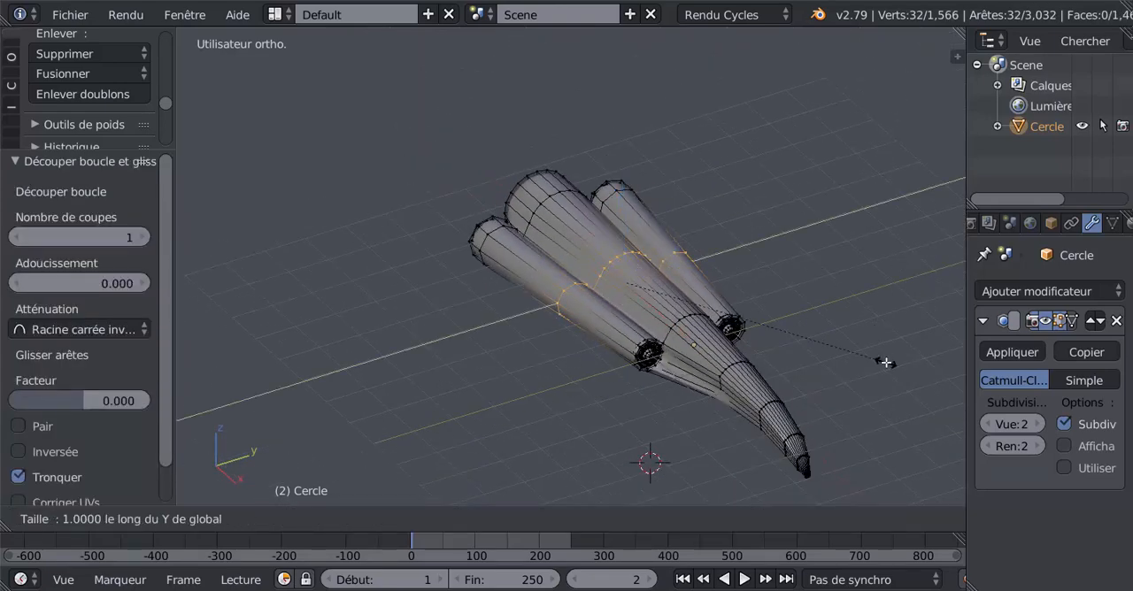
pyautogui.click(803, 298)
pyautogui.moveTo(804, 298); pyautogui.dragTo(531, 357, button='middle')
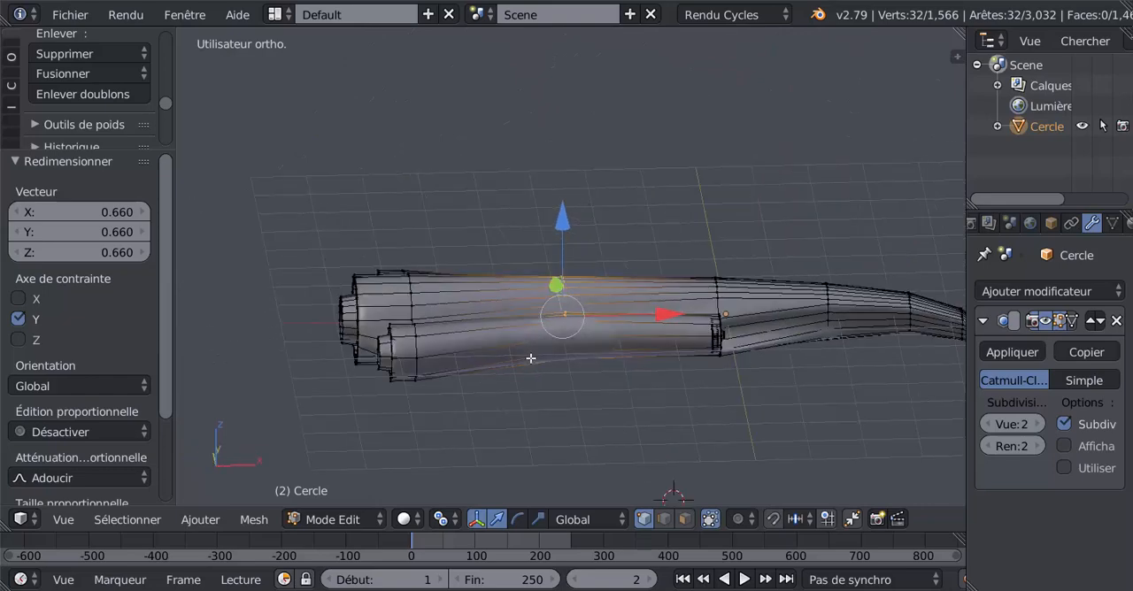
pyautogui.press('KP_1')
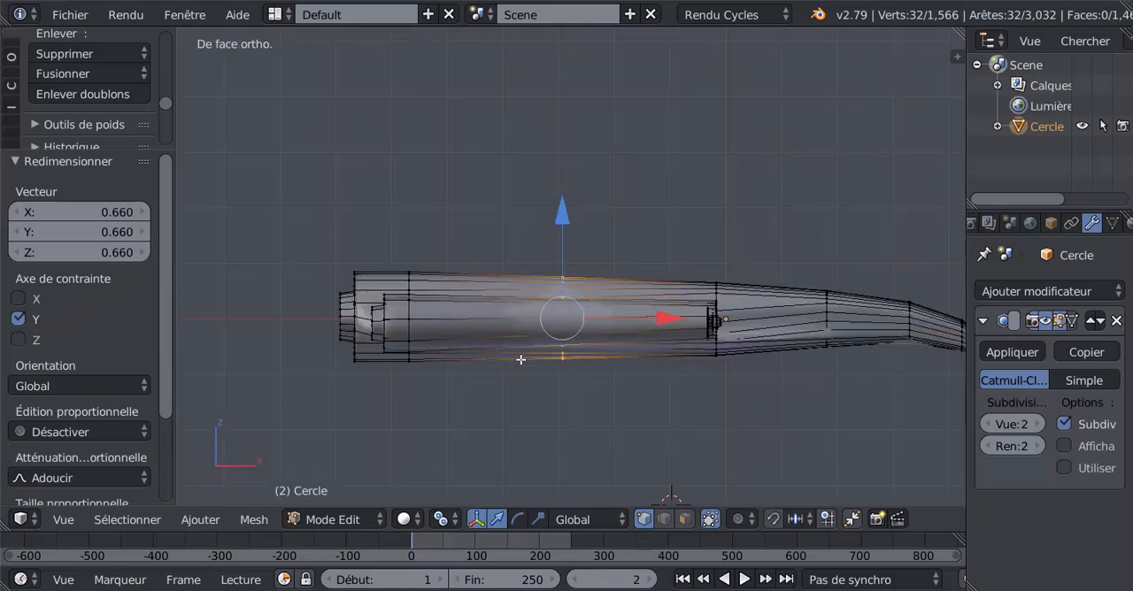
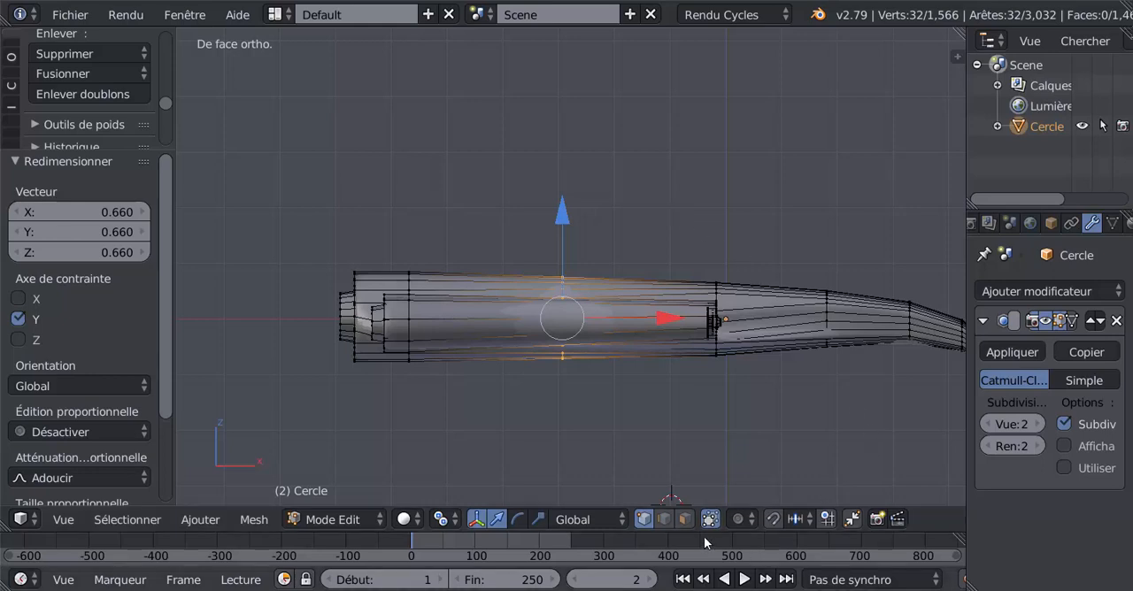
# - Switch to face selection and select the four outermost side faces, two on each side engine, between the nozzles and the intakes
pyautogui.click(685, 518)
pyautogui.rightClick(465, 329)
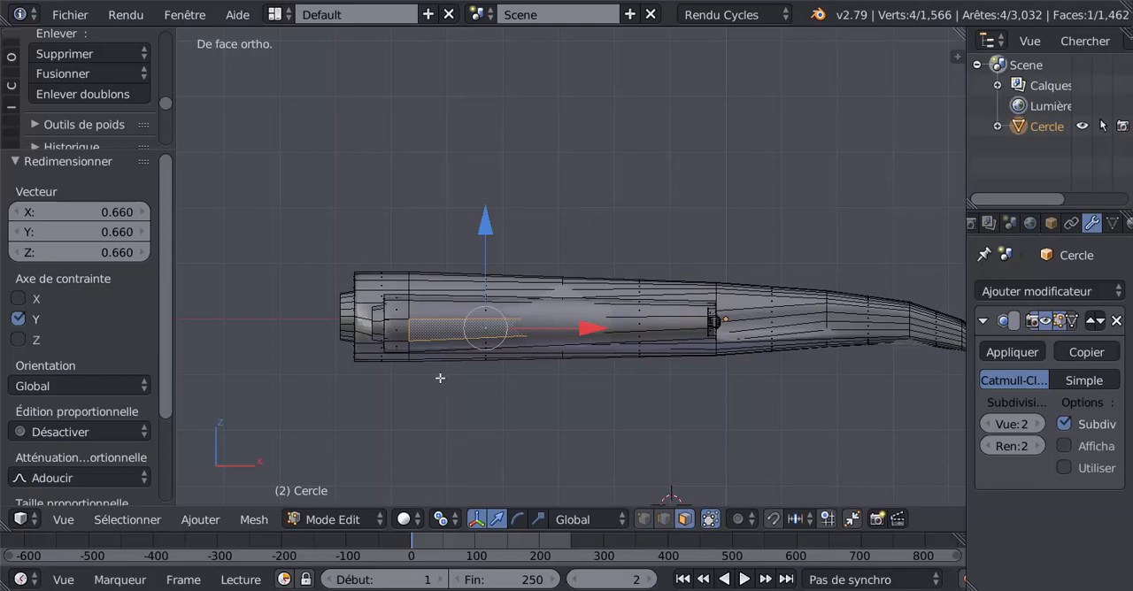
pyautogui.moveTo(506, 402); pyautogui.dragTo(558, 381, button='middle')
pyautogui.keyDown('shift'); pyautogui.rightClick(617, 330); pyautogui.keyUp('shift')
pyautogui.moveTo(487, 430); pyautogui.dragTo(678, 337, button='middle')
pyautogui.keyDown('shift'); pyautogui.rightClick(557, 342); pyautogui.keyUp('shift')
pyautogui.keyDown('shift'); pyautogui.rightClick(531, 329); pyautogui.keyUp('shift')
pyautogui.moveTo(531, 329); pyautogui.dragTo(524, 442, button='middle')
pyautogui.press('KP_7')
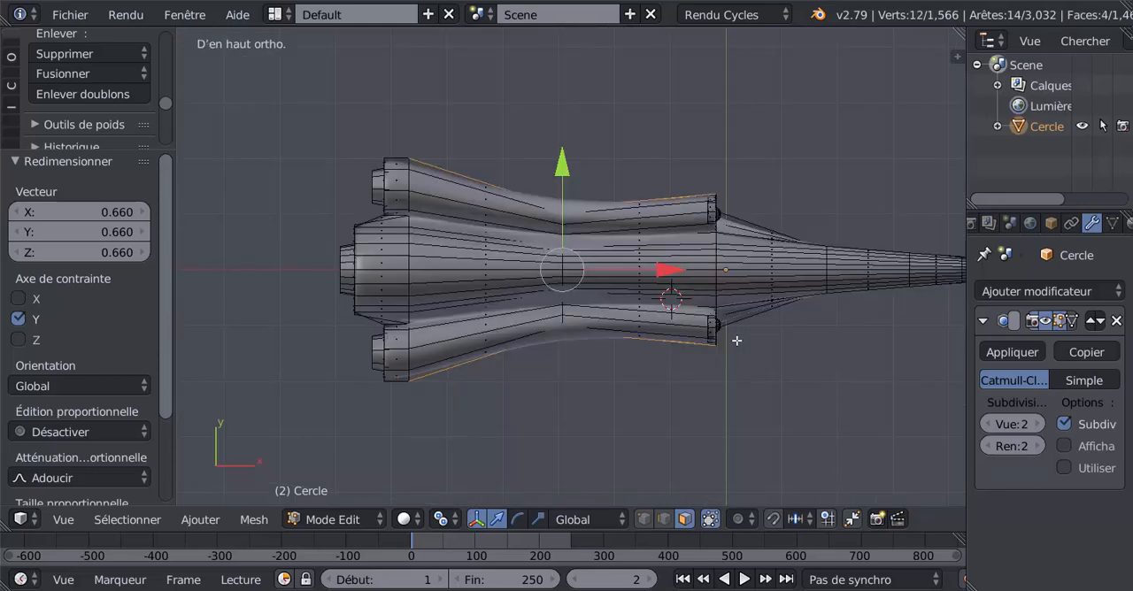
pyautogui.moveTo(704, 371)
pyautogui.keyDown('shift'); pyautogui.mouseDown(button='middle')
pyautogui.moveTo(701, 388)
pyautogui.moveTo(718, 388)
pyautogui.mouseUp(button='middle'); pyautogui.keyUp('shift')
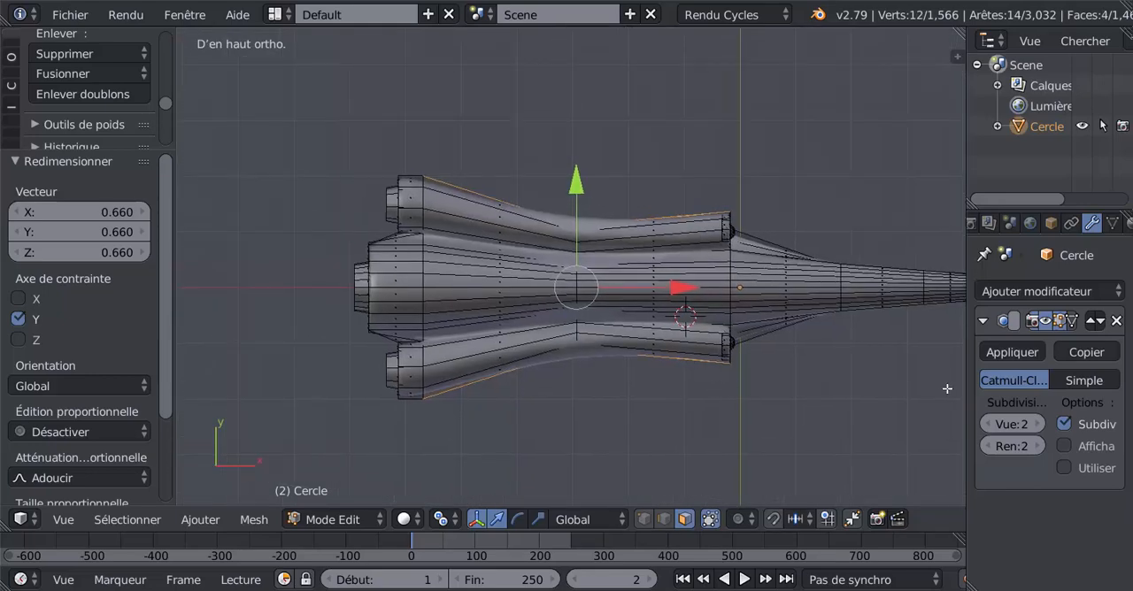
pyautogui.moveTo(968, 395); pyautogui.dragTo(987, 390)
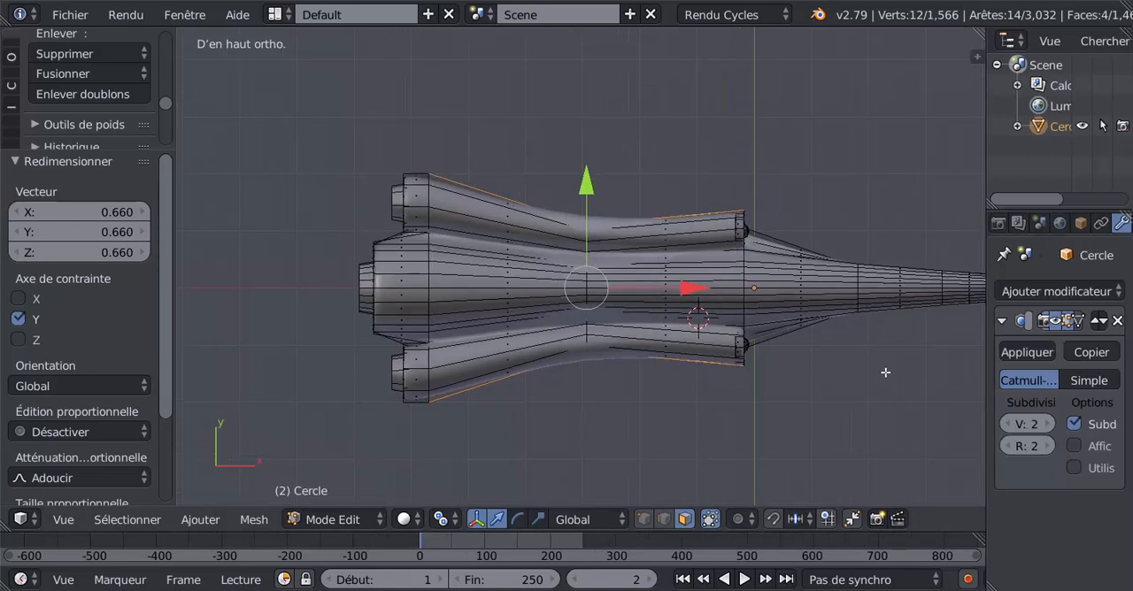
pyautogui.keyDown('shift'); pyautogui.moveTo(647, 382); pyautogui.dragTo(648, 398, button='middle'); pyautogui.keyUp('shift')
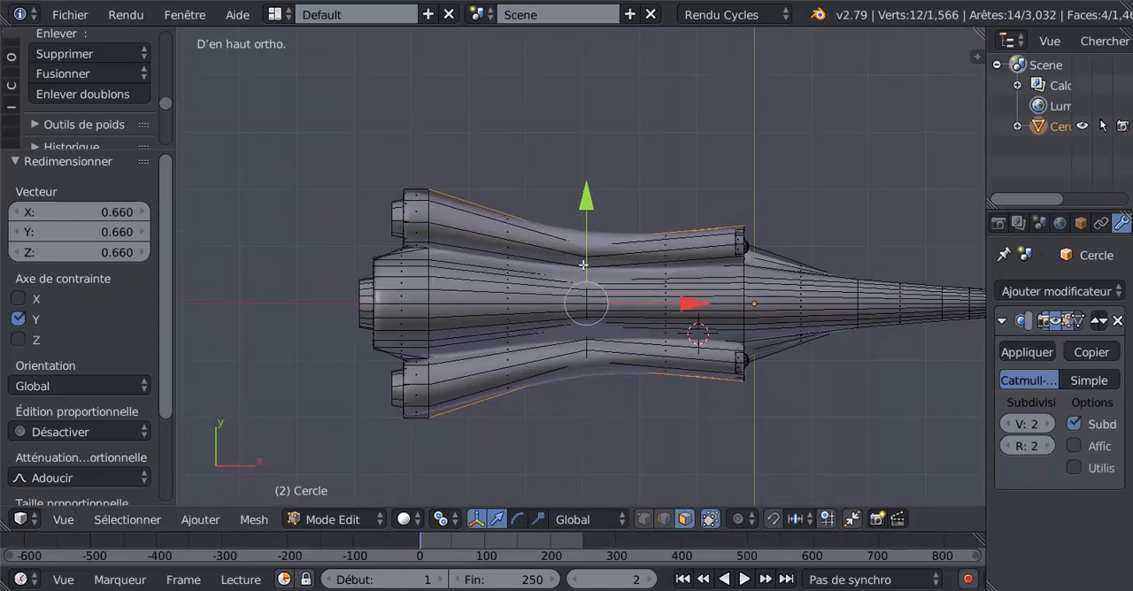
# - Extrude the selected engine side faces in place and scale them to 1.045 along the Y axis
pyautogui.click(537, 520)
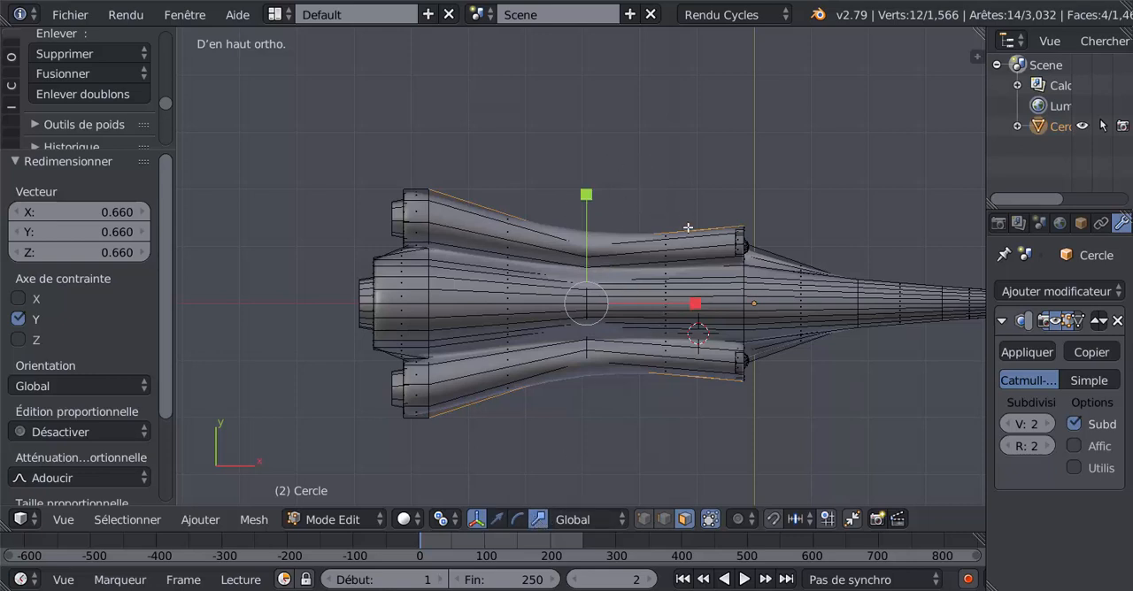
pyautogui.press('e')
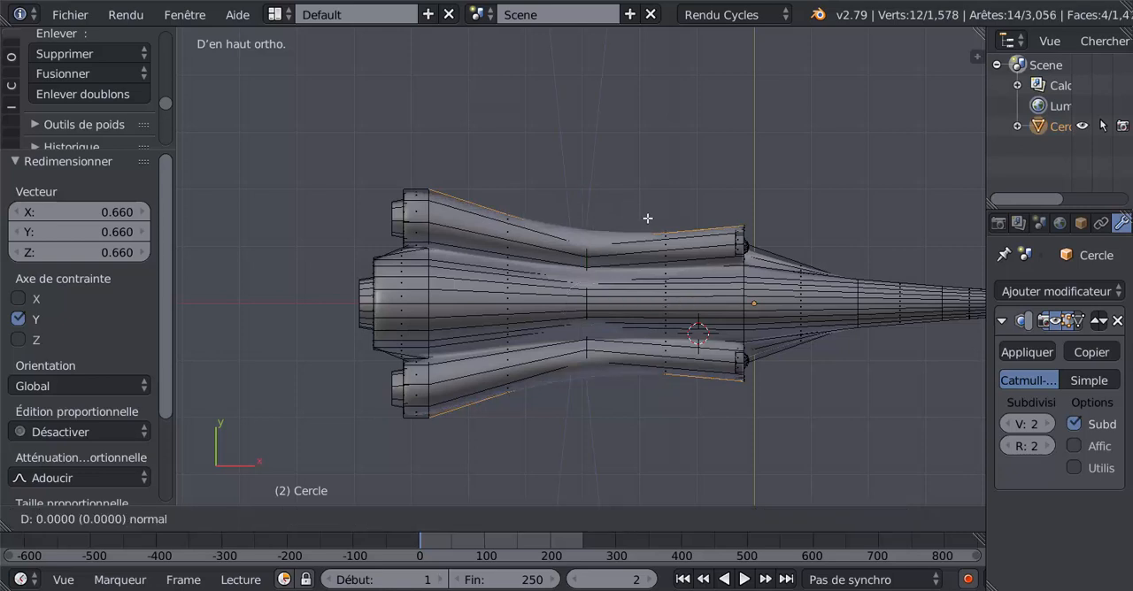
pyautogui.rightClick(615, 204)
pyautogui.moveTo(588, 194); pyautogui.dragTo(590, 187)
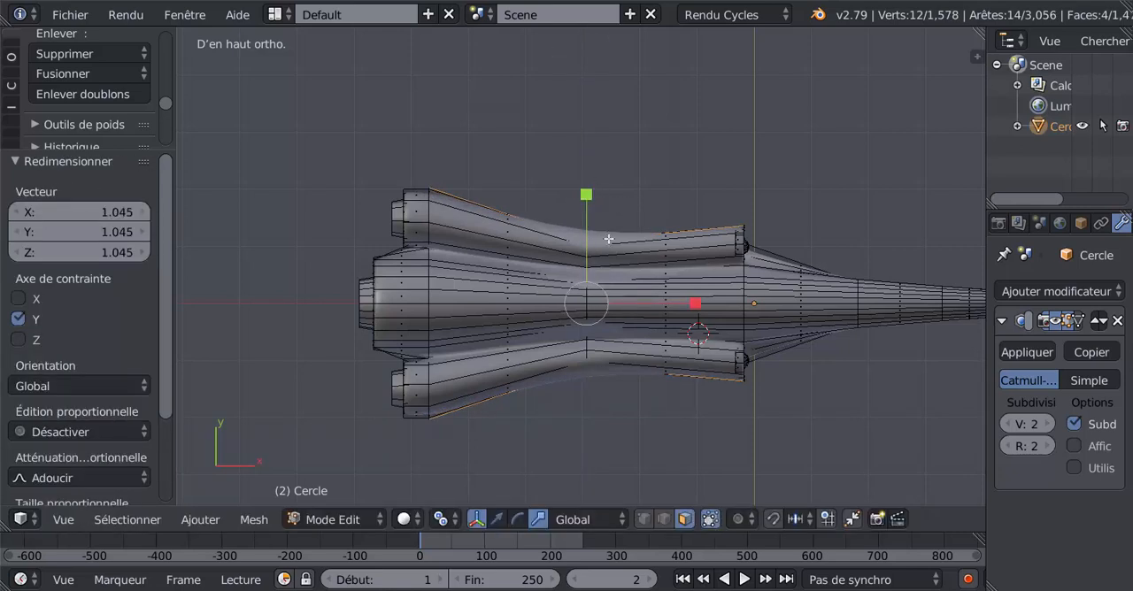
# - Set the pivot point to Barycentre and scale the extruded side faces outward to 1.126 along Y
pyautogui.click(441, 520)
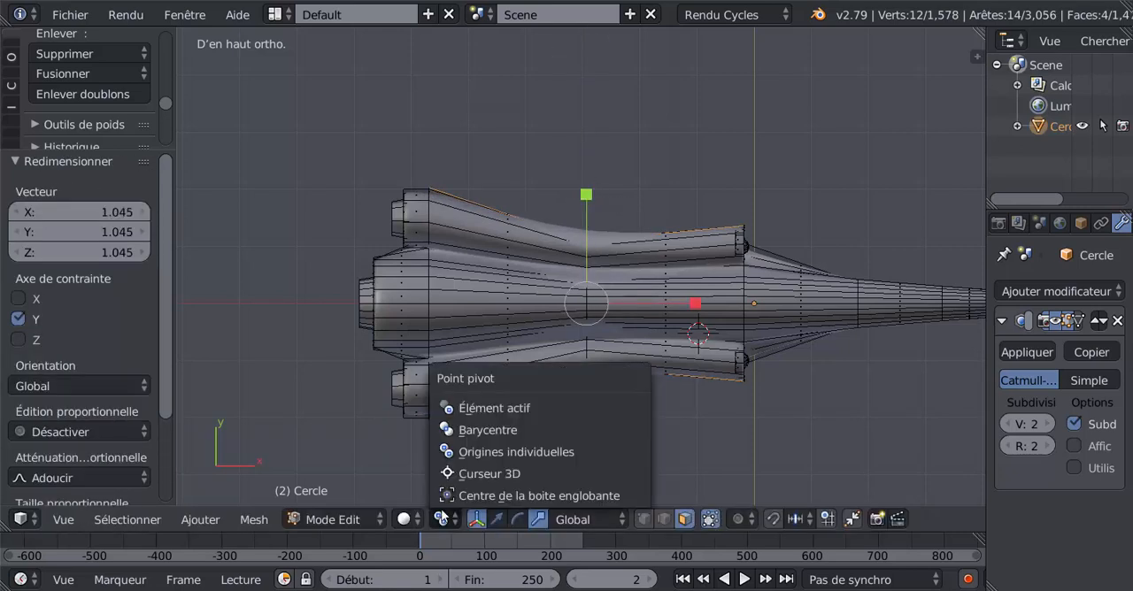
pyautogui.click(476, 429)
pyautogui.moveTo(586, 196); pyautogui.dragTo(591, 192)
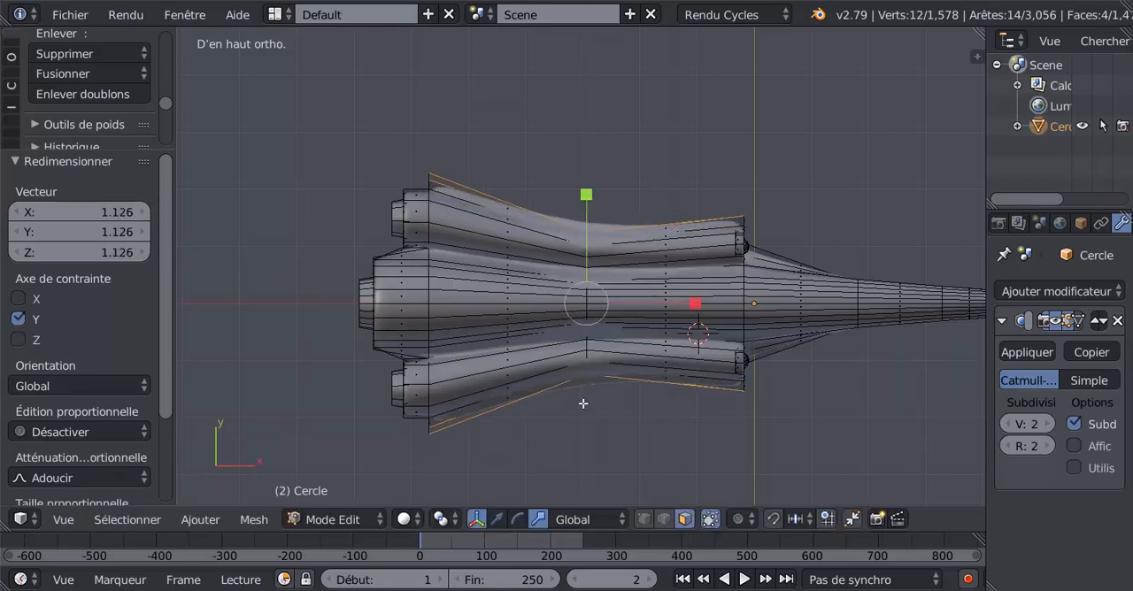
# - Deselect the extruded faces' front vertices in wireframe and scale the remaining rear and middle vertices to 2.592 along Y as delta wings
pyautogui.press('z')
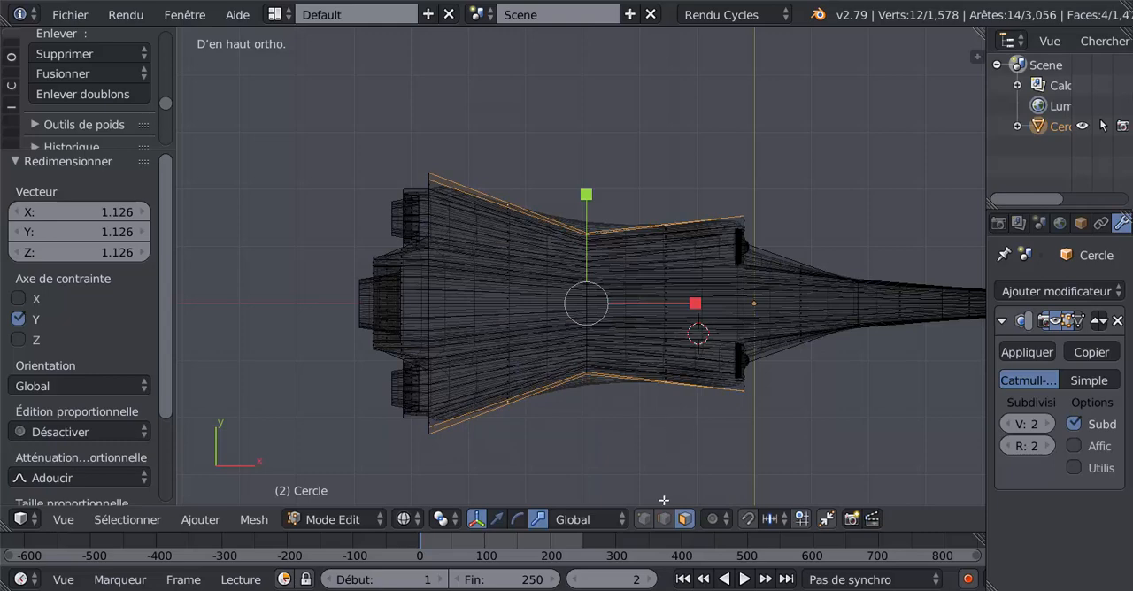
pyautogui.click(648, 522)
pyautogui.press('c')
pyautogui.scroll(-3, 755, 221)
pyautogui.middleClick(757, 201)
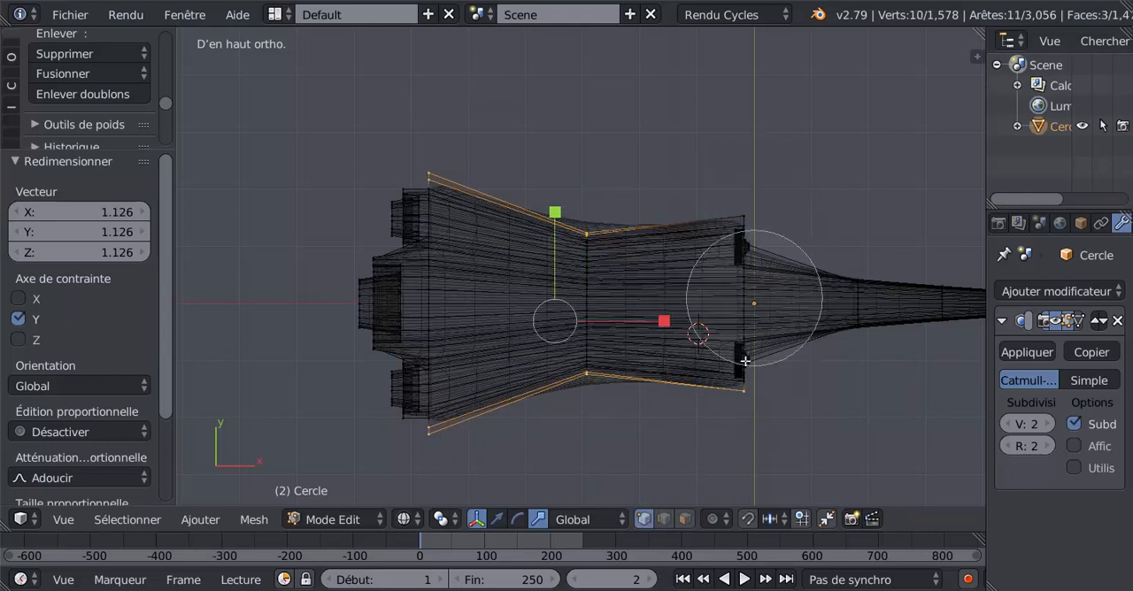
pyautogui.middleClick(745, 363)
pyautogui.rightClick(744, 251)
pyautogui.press('s')
pyautogui.press('y')
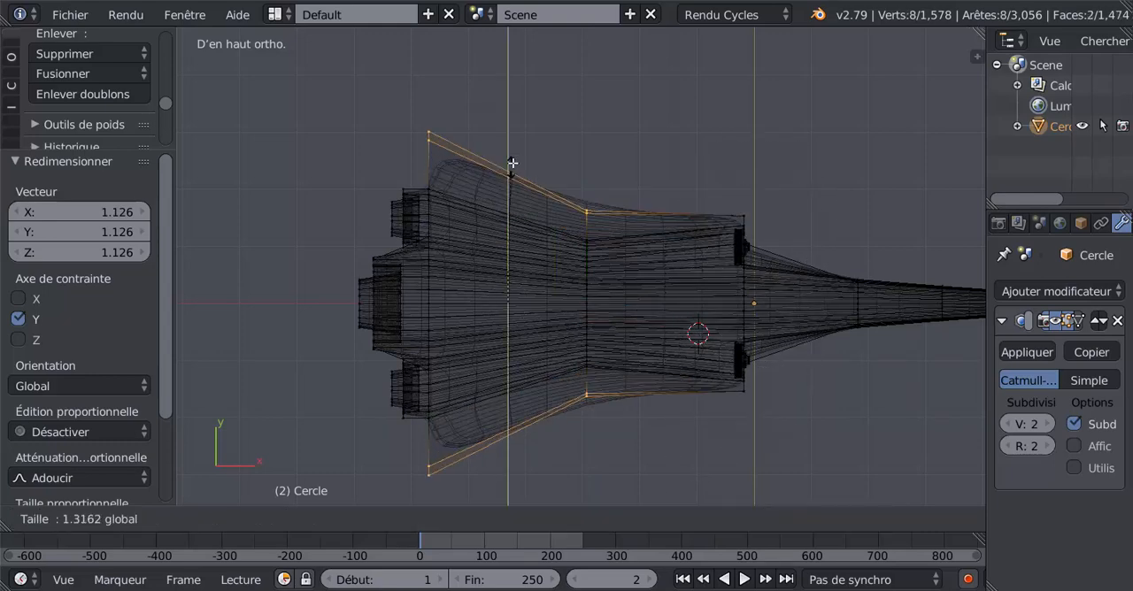
pyautogui.click(526, 39)
pyautogui.scroll(-1, 525, 39)
pyautogui.scroll(-3, 525, 39)
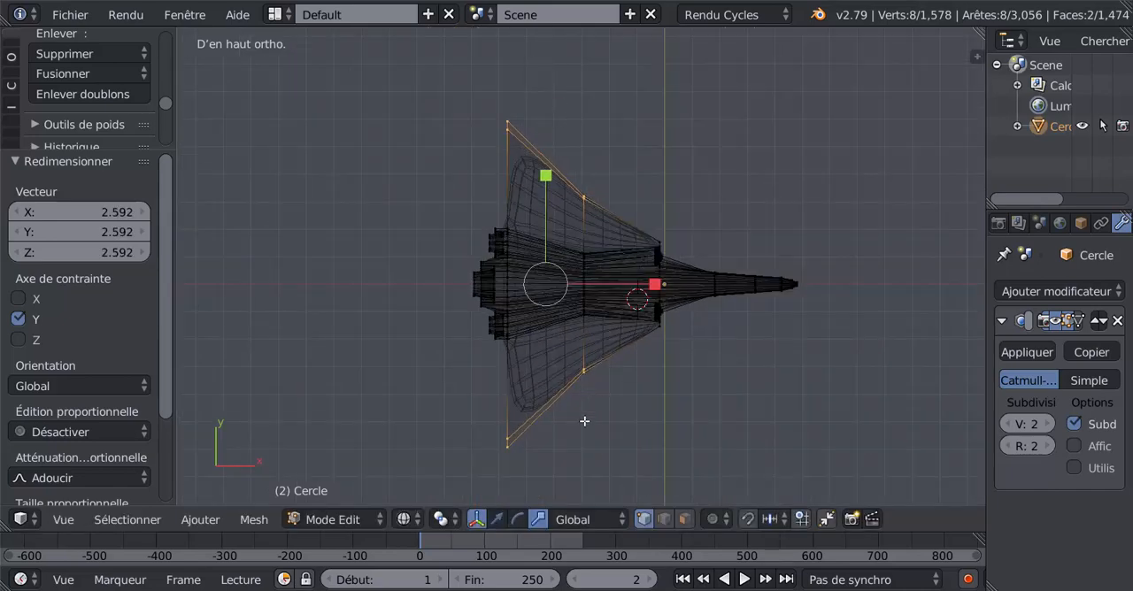
# - Return to solid shading, flatten the outer wing vertices strongly along Z, and check the thinner wings in object mode
pyautogui.moveTo(584, 422)
pyautogui.mouseDown(button='middle')
pyautogui.moveTo(741, 293)
pyautogui.moveTo(734, 310)
pyautogui.mouseUp(button='middle')
pyautogui.press('z')
pyautogui.scroll(2, 673, 381)
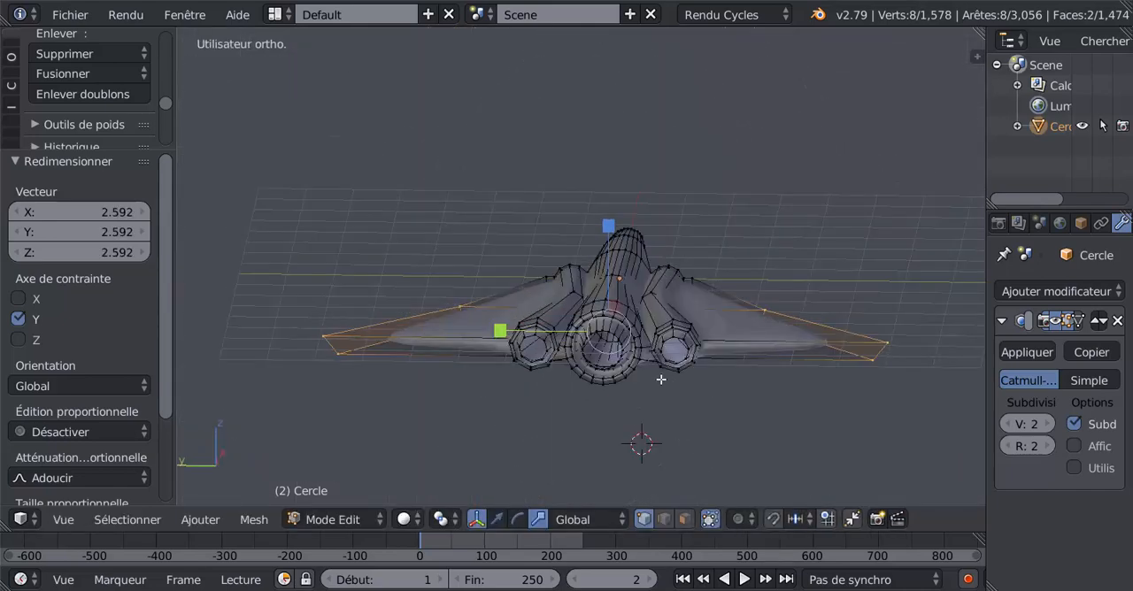
pyautogui.press('s')
pyautogui.press('z')
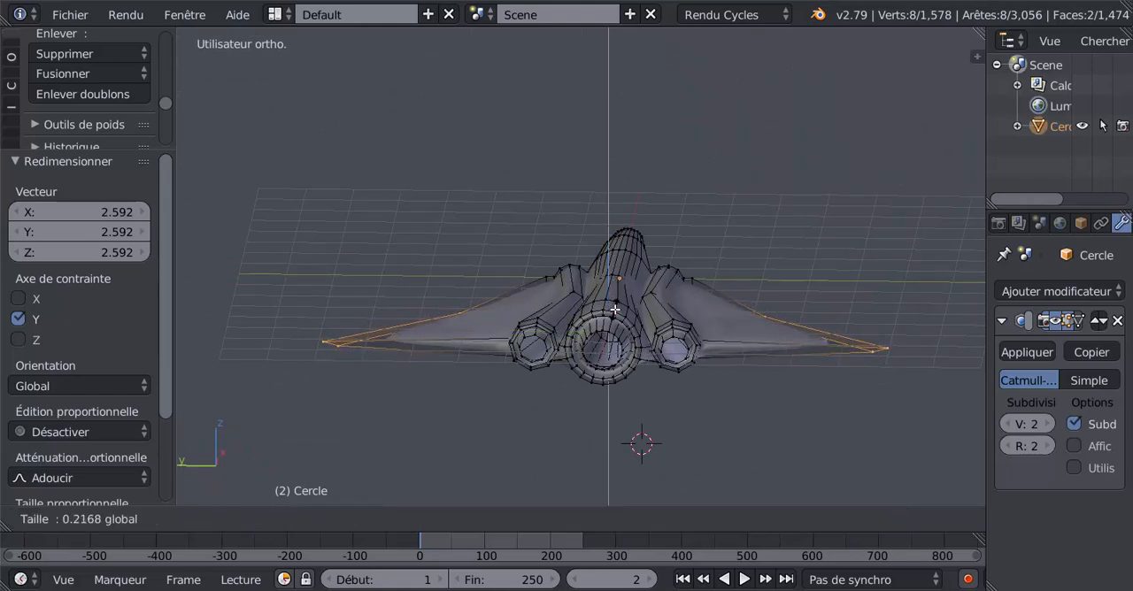
pyautogui.click(615, 320)
pyautogui.moveTo(615, 321); pyautogui.dragTo(778, 387, button='middle')
pyautogui.press('Tab')
pyautogui.press('Tab')
# - Add one loop cut close to the root of each wing, slid with factor 0.902 on the first and 0.924 on the second
pyautogui.scroll(3, 778, 387)
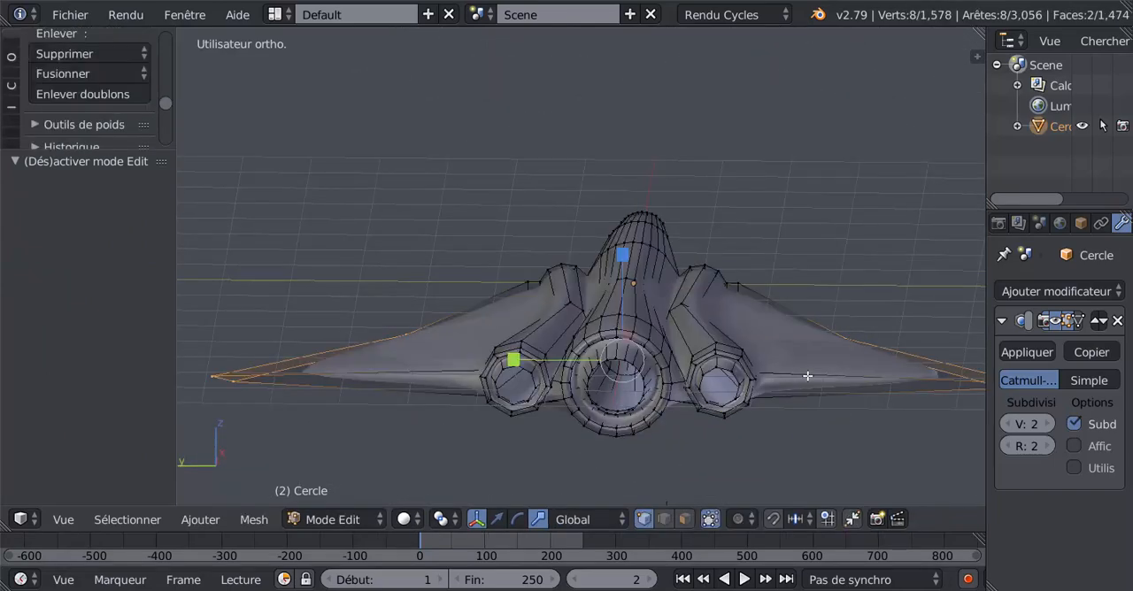
pyautogui.hotkey('ctrl', 'r')
pyautogui.click(804, 378)
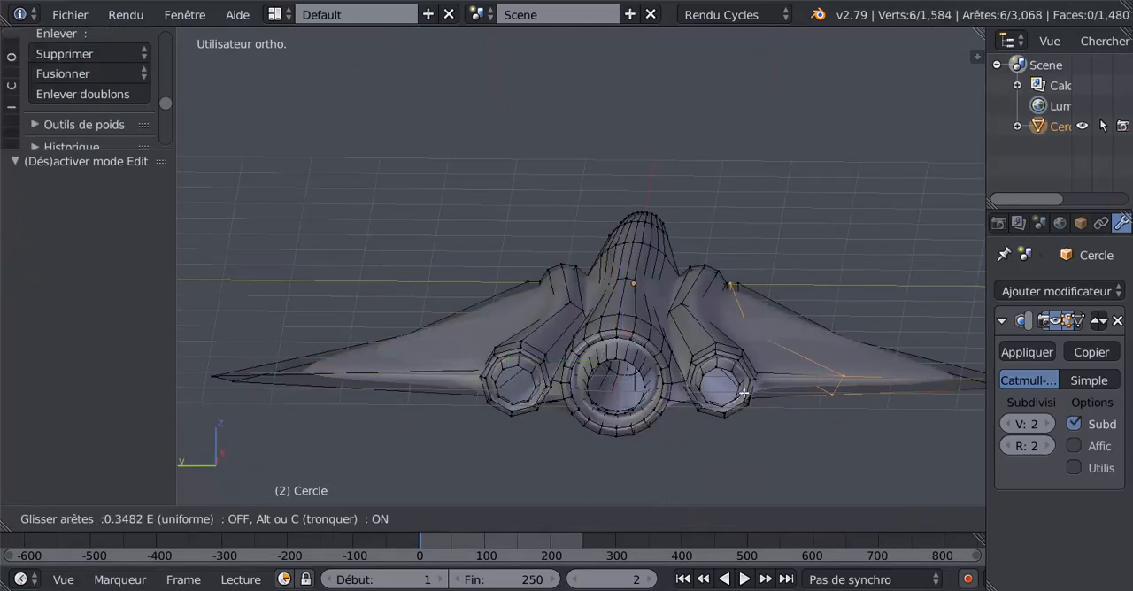
pyautogui.click(684, 414)
pyautogui.moveTo(528, 400); pyautogui.dragTo(551, 406, button='middle')
pyautogui.hotkey('ctrl', 'r')
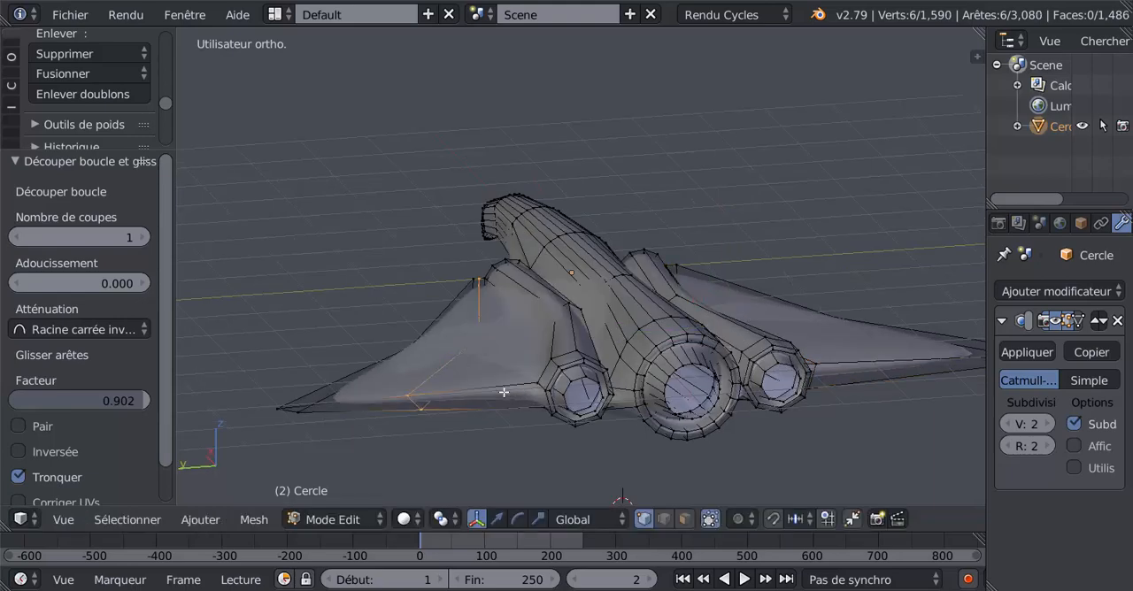
pyautogui.click(505, 394)
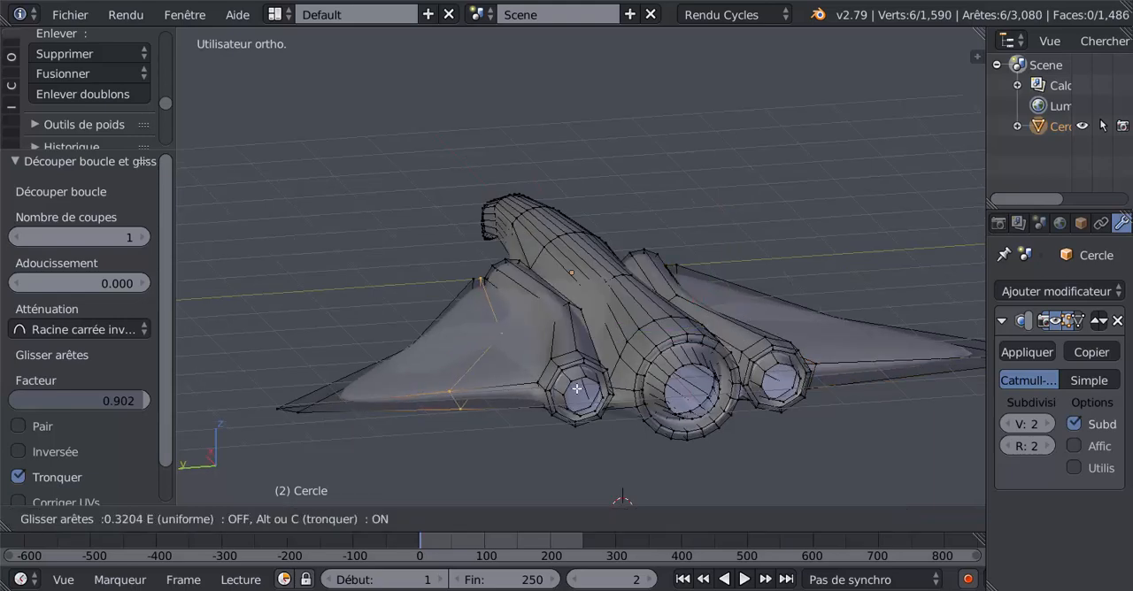
pyautogui.click(625, 386)
# - Select both wing-root loops, scale them down along Z, and examine the smoothed wings in object mode
pyautogui.moveTo(625, 387); pyautogui.dragTo(510, 391, button='middle')
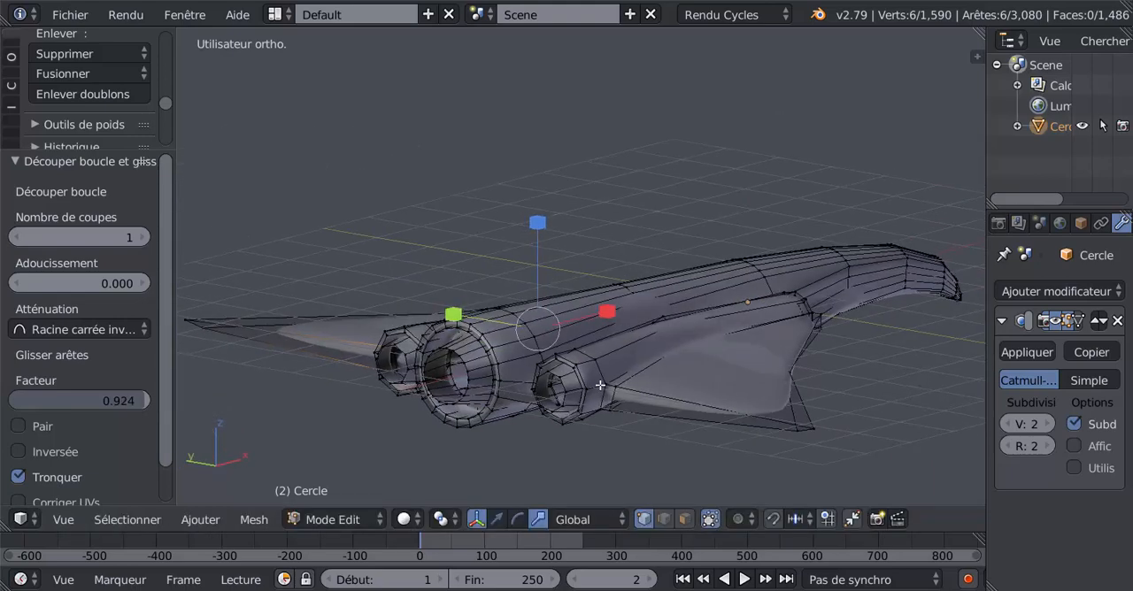
pyautogui.keyDown('alt'); pyautogui.keyDown('shift'); pyautogui.rightClick(647, 371); pyautogui.keyUp('shift'); pyautogui.keyUp('alt')
pyautogui.moveTo(613, 275); pyautogui.dragTo(717, 358, button='middle')
pyautogui.press('z')
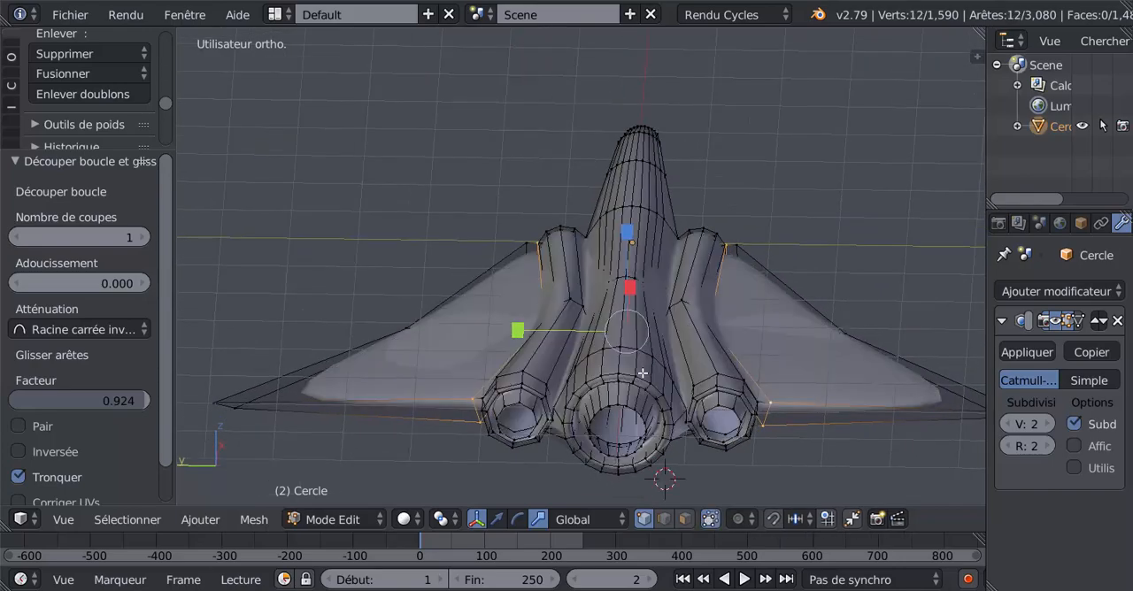
pyautogui.moveTo(643, 373); pyautogui.dragTo(631, 229, button='middle')
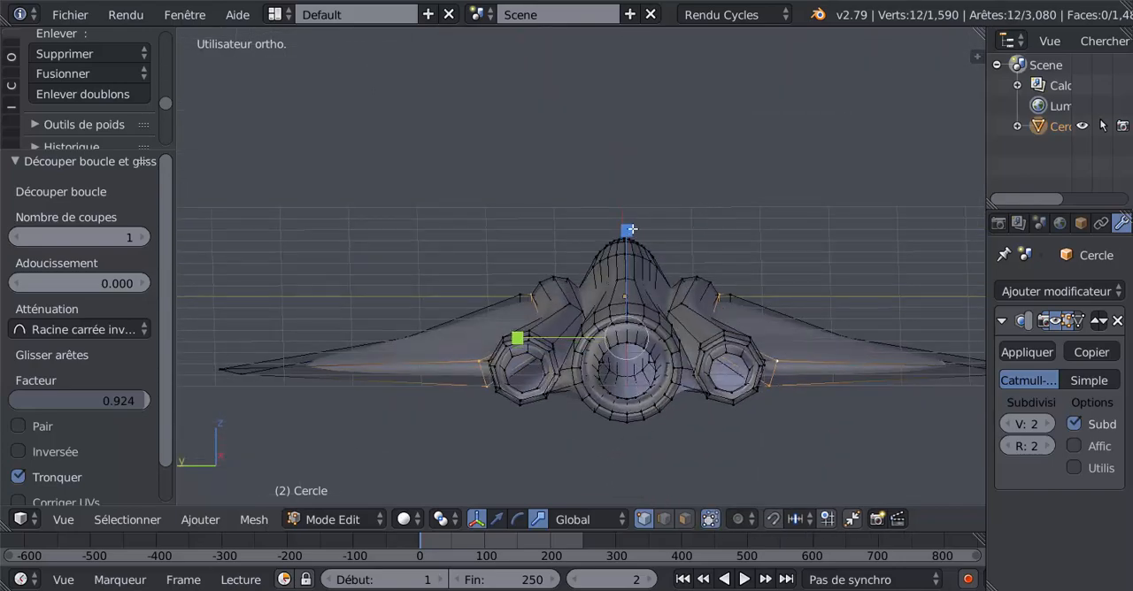
pyautogui.click(639, 311)
pyautogui.press('Tab')
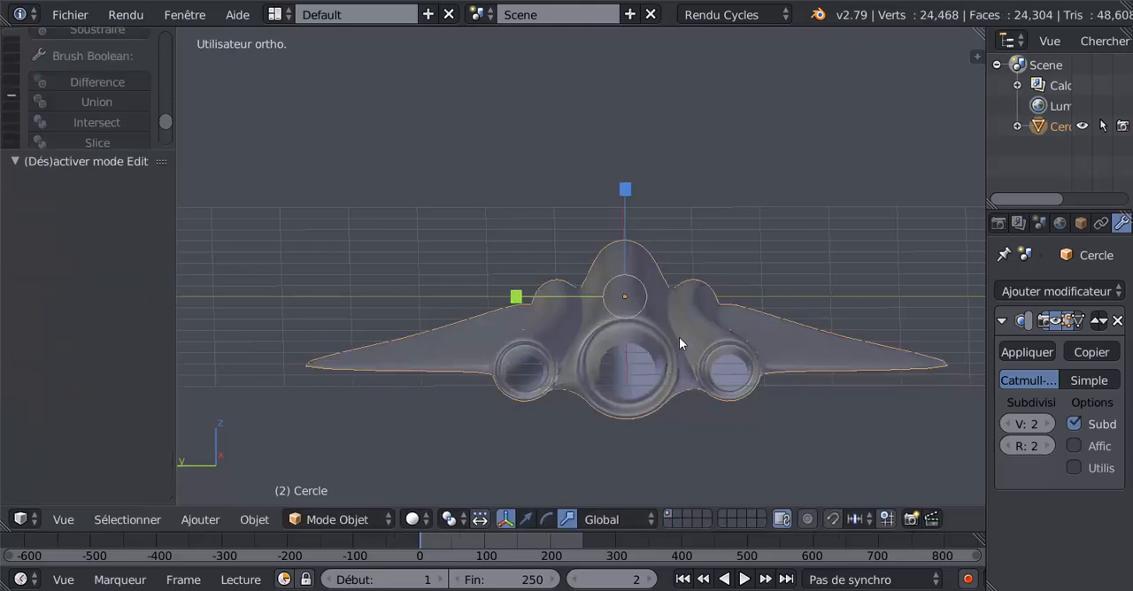
pyautogui.moveTo(679, 337); pyautogui.dragTo(659, 419, button='middle')
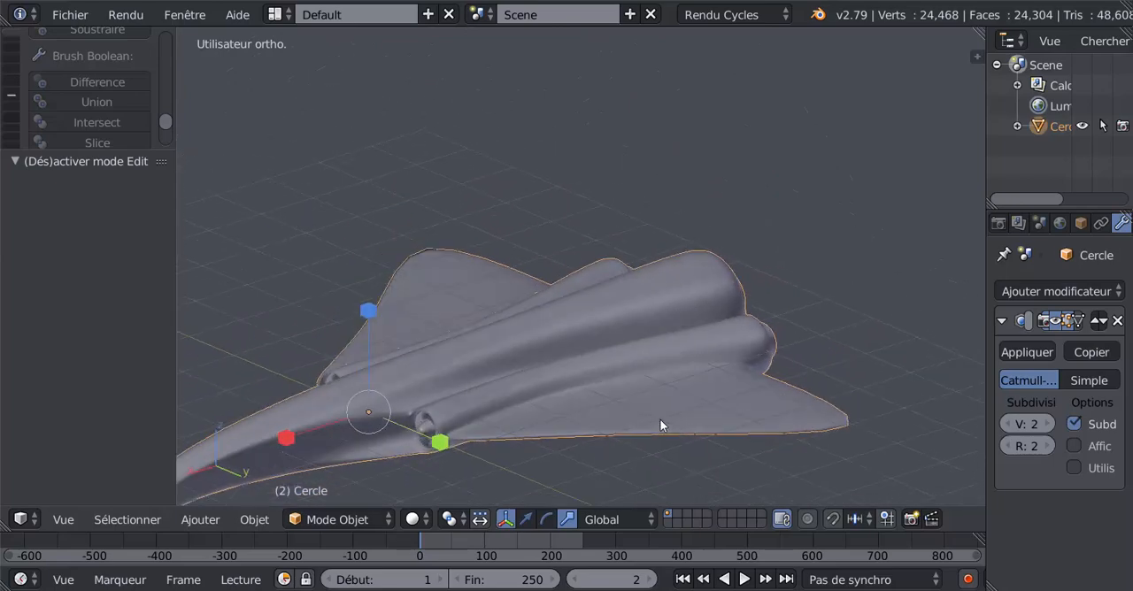
pyautogui.moveTo(749, 461); pyautogui.dragTo(808, 445, button='middle')
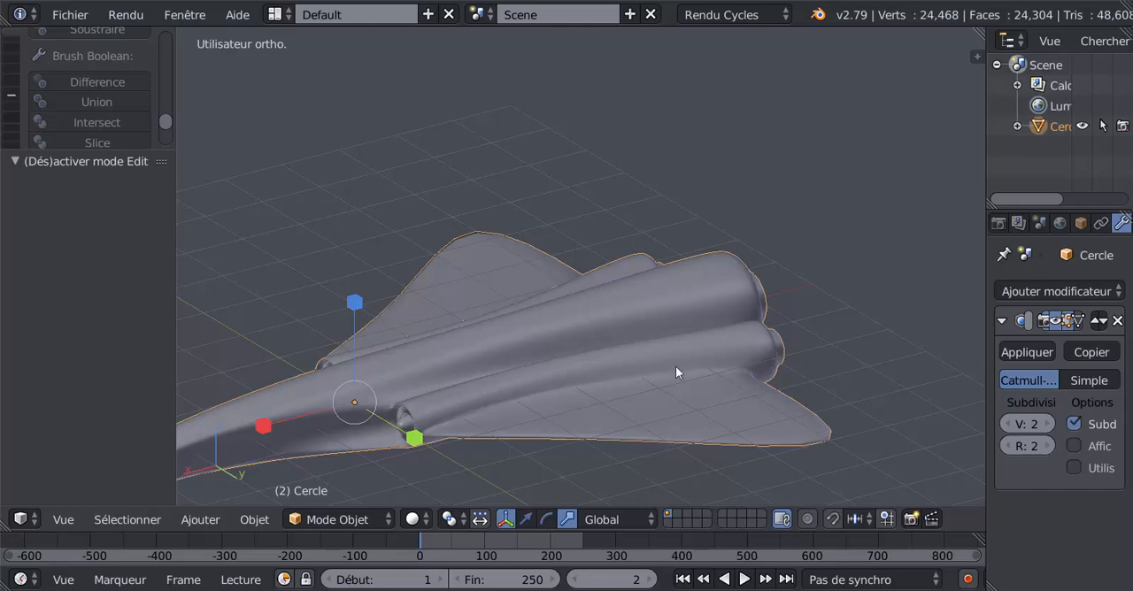
pyautogui.moveTo(677, 402); pyautogui.dragTo(760, 408, button='middle')
# - Inset the two top-centre fuselage faces behind the waist by 0.0413 as one region, with Individuellement switched off
pyautogui.press('Tab')
pyautogui.scroll(2, 679, 423)
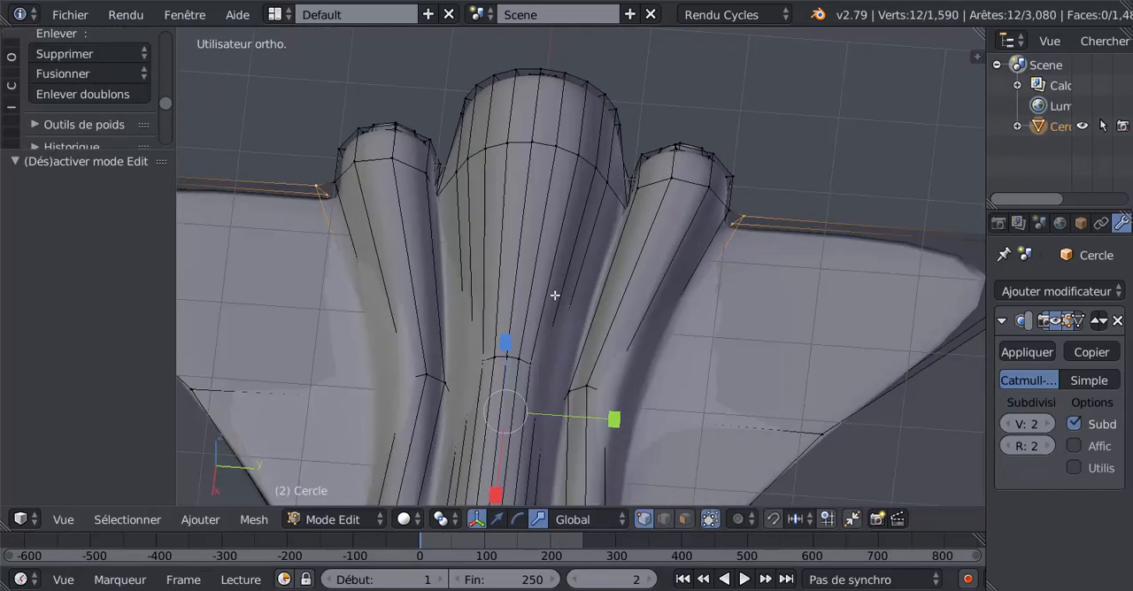
pyautogui.press('KP_1')
pyautogui.press('KP_7')
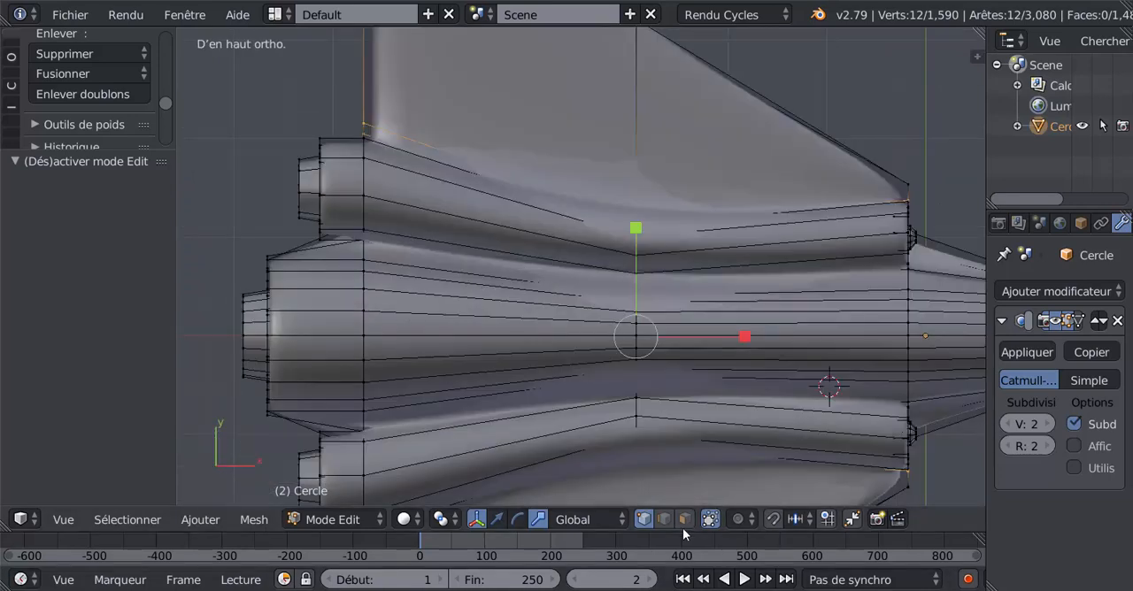
pyautogui.press('3')
pyautogui.rightClick(415, 328)
pyautogui.keyDown('shift'); pyautogui.rightClick(404, 344); pyautogui.keyUp('shift')
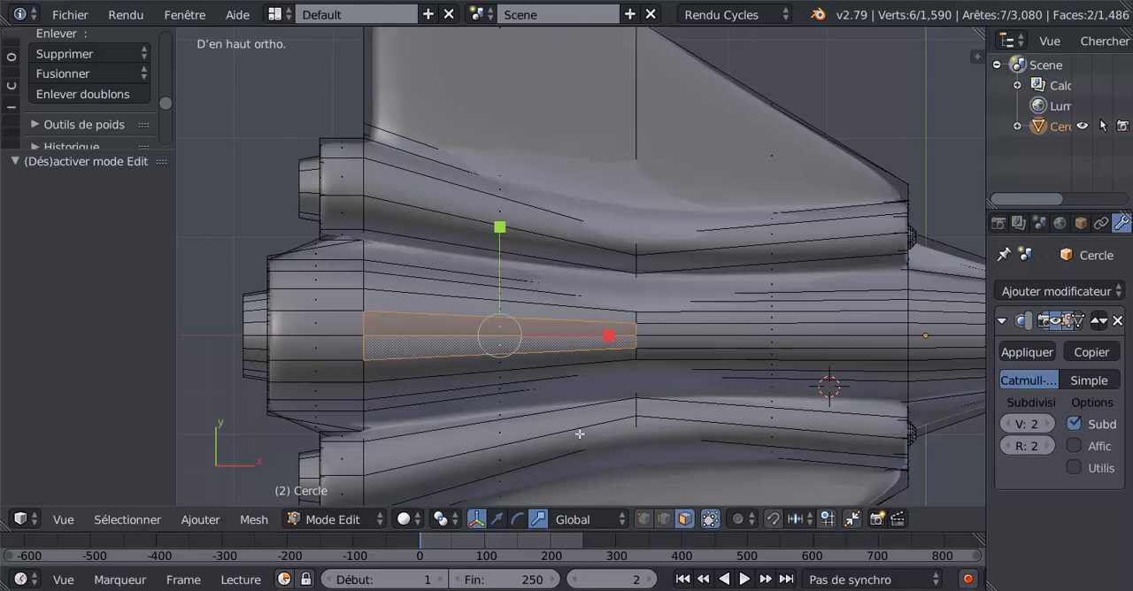
pyautogui.press('i')
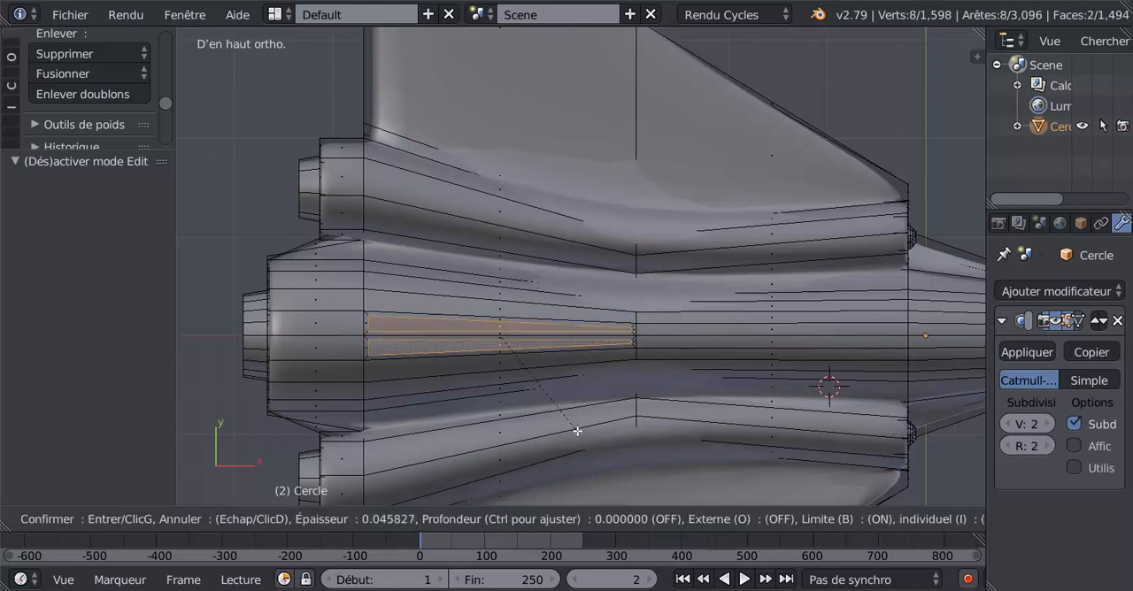
pyautogui.click(578, 431)
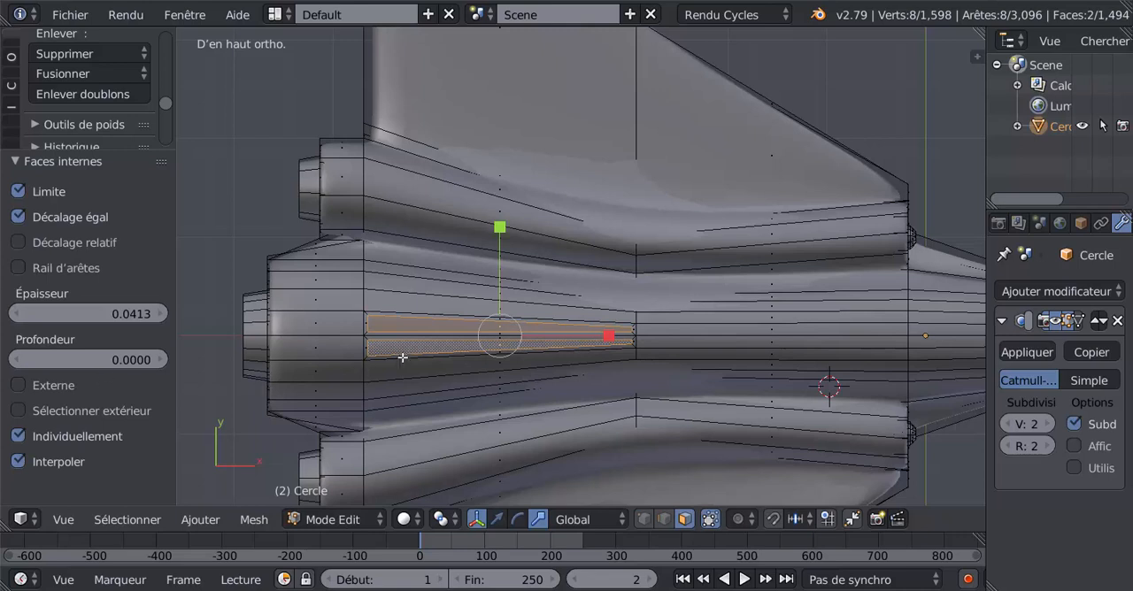
pyautogui.click(19, 437)
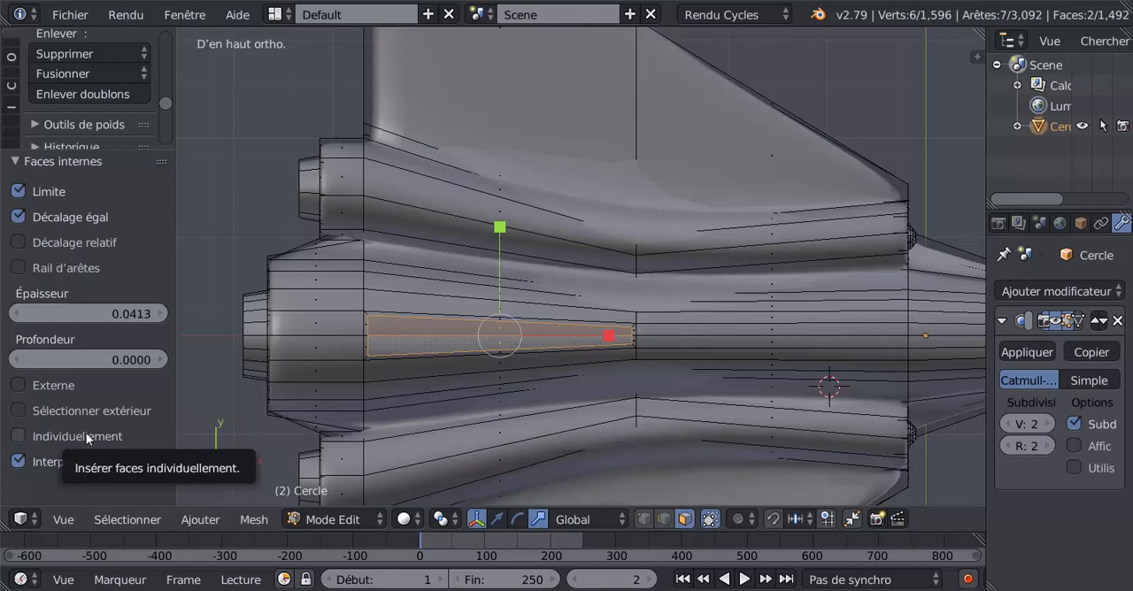
# - Scale the inset fuselage faces down uniformly to 0.387 and check the fuselage's back in object mode
pyautogui.press('s')
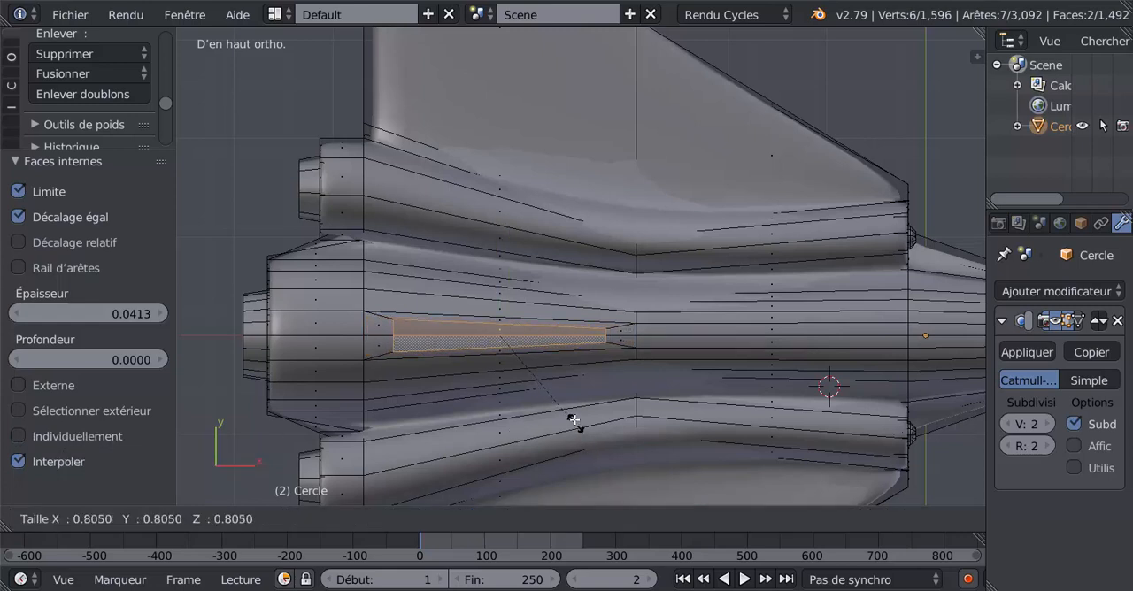
pyautogui.click(537, 378)
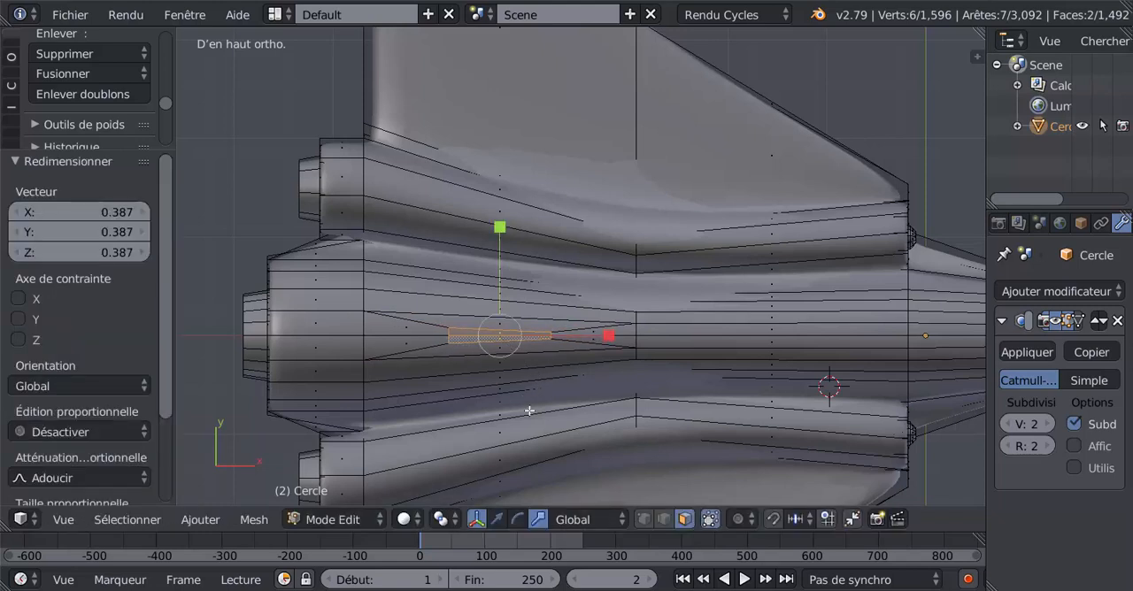
pyautogui.moveTo(619, 341); pyautogui.dragTo(715, 357)
pyautogui.press('Tab')
pyautogui.moveTo(715, 356); pyautogui.dragTo(483, 305, button='middle')
pyautogui.press('Tab')
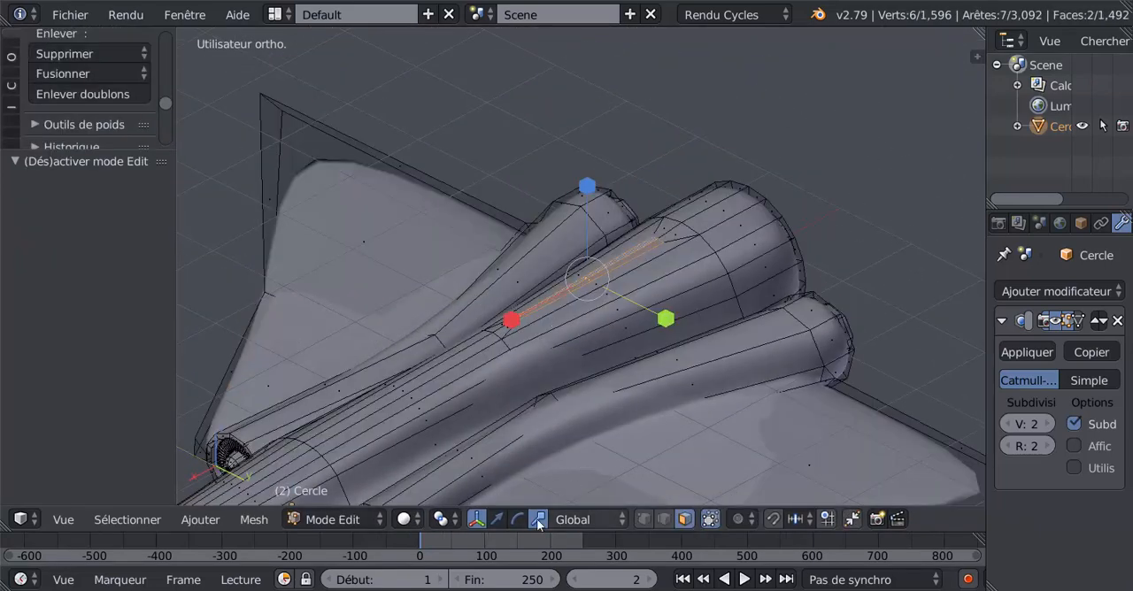
# - Raise the two scaled faces on the fuselage's back 1.303 along Z as a tail fin and check it in object mode
pyautogui.click(498, 522)
pyautogui.moveTo(591, 214); pyautogui.dragTo(586, 95)
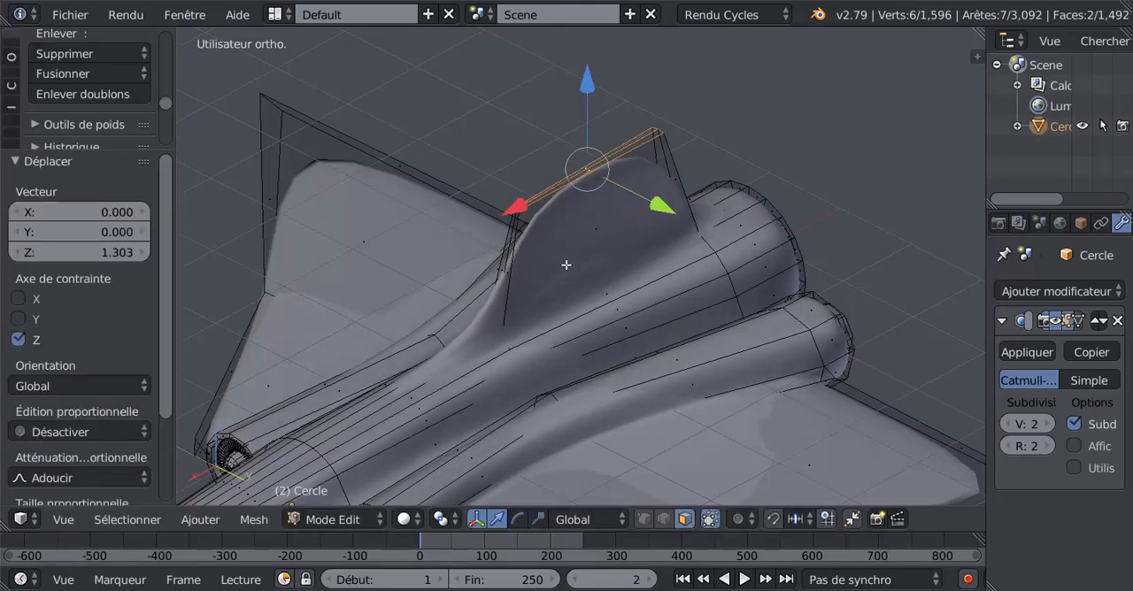
pyautogui.scroll(-4, 566, 266)
pyautogui.press('Tab')
pyautogui.moveTo(556, 335); pyautogui.dragTo(482, 317, button='middle')
pyautogui.press('Tab')
pyautogui.scroll(1, 595, 312)
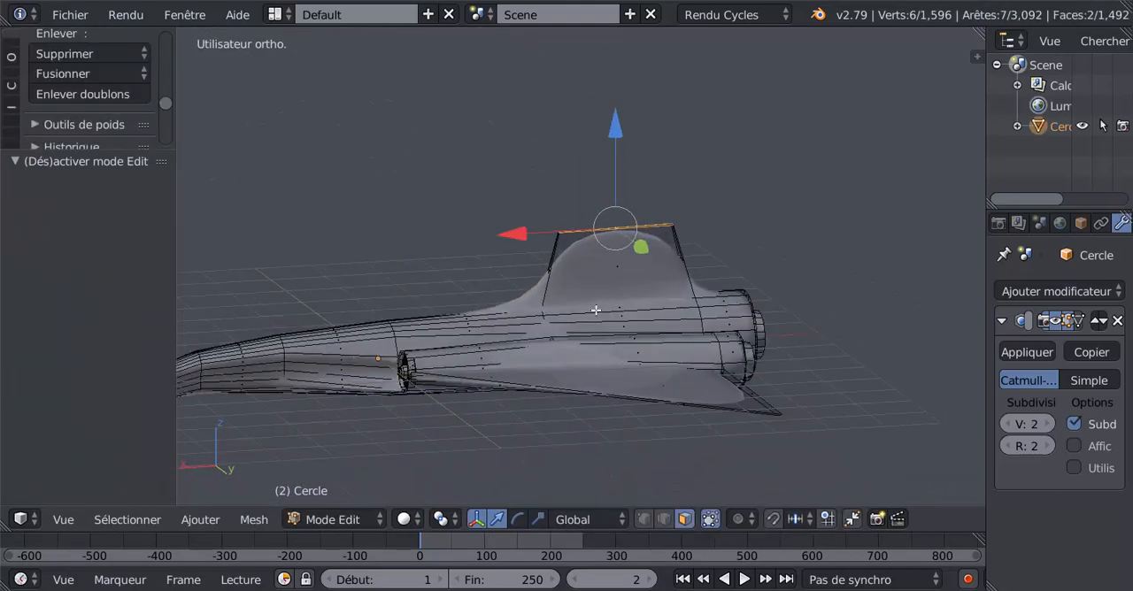
# - Scale the fin's top faces uniformly to 0.418 and shift them rearward along X to give the fin a swept shape
pyautogui.scroll(1, 595, 310)
pyautogui.press('s')
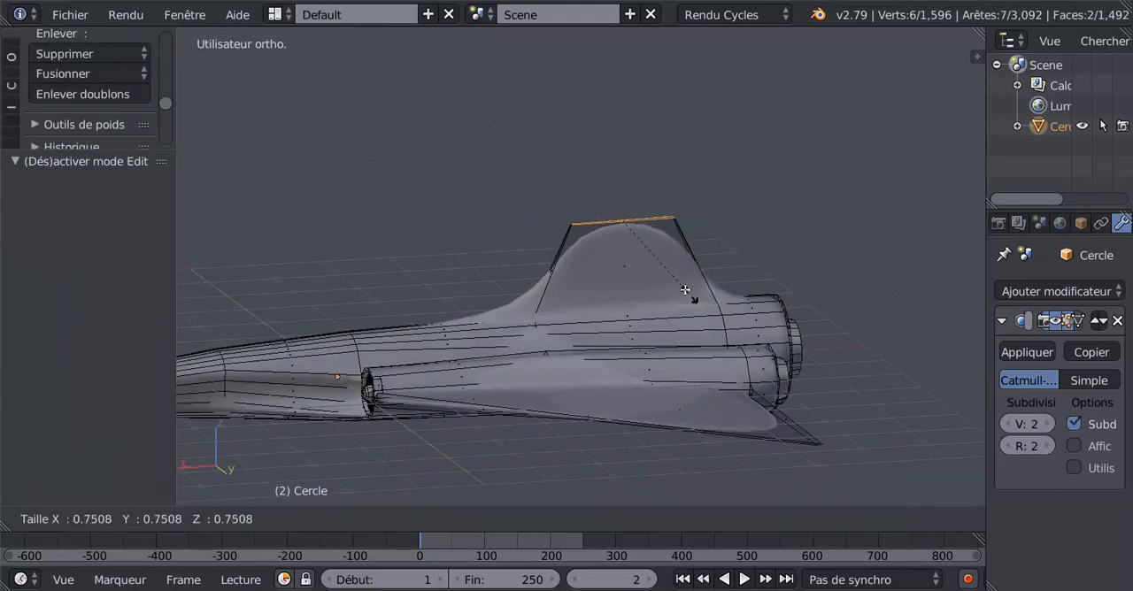
pyautogui.click(653, 267)
pyautogui.press('g')
pyautogui.press('x')
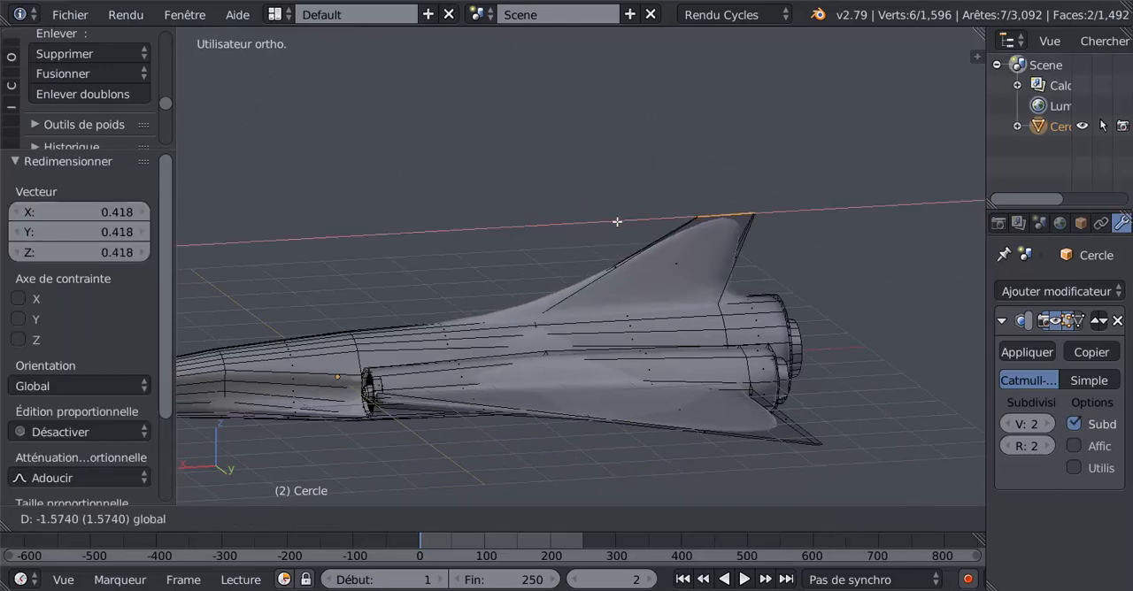
pyautogui.click(598, 286)
pyautogui.press('Tab')
pyautogui.moveTo(574, 292); pyautogui.dragTo(594, 322, button='middle')
pyautogui.press('Tab')
# - Try moving the fin's tip forward along X and view the smoothed shape in object mode
pyautogui.press('g')
pyautogui.press('x')
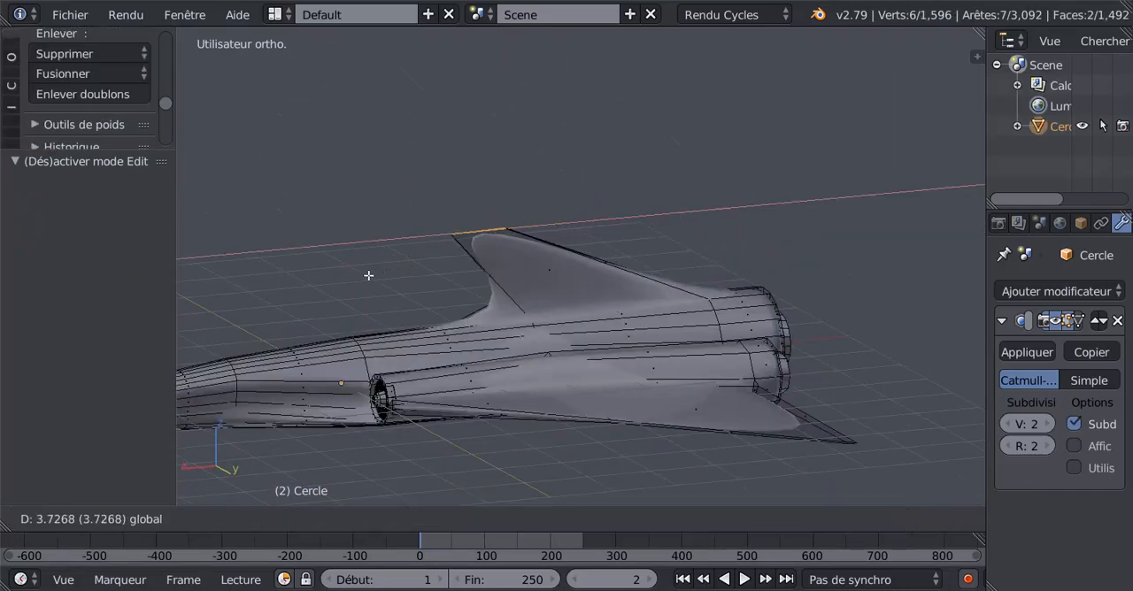
pyautogui.click(333, 282)
pyautogui.press('Tab')
pyautogui.moveTo(359, 375); pyautogui.dragTo(337, 289, button='middle')
pyautogui.press('Tab')
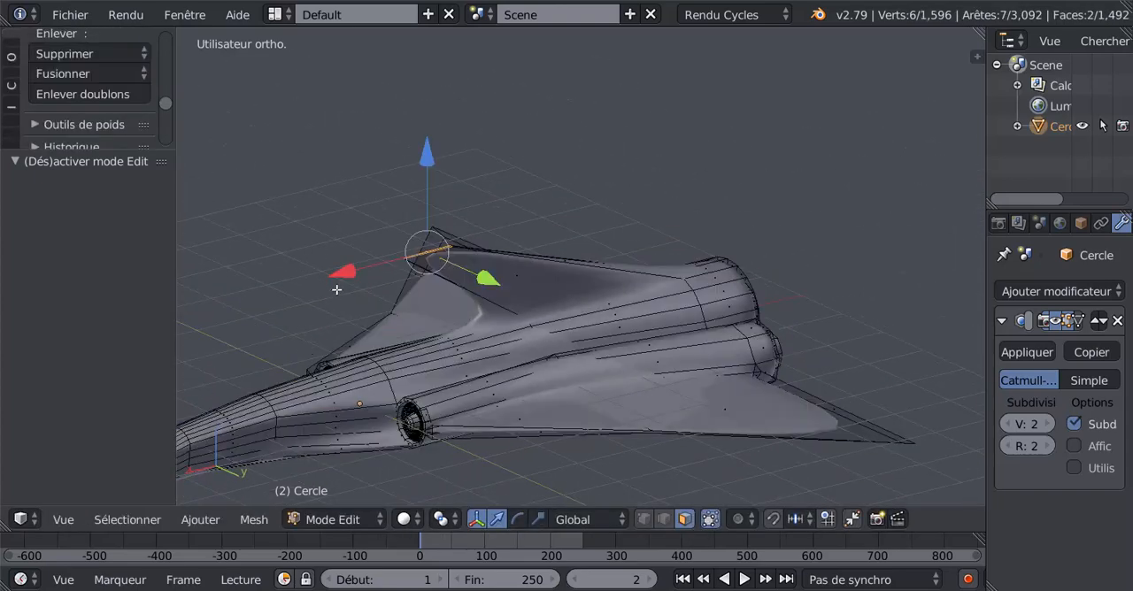
# - Move the fin's tip along X to above the rear end of its base and check the smoothed fin in object mode
pyautogui.press('g')
pyautogui.press('x')
pyautogui.click(576, 241)
pyautogui.press('Tab')
pyautogui.moveTo(657, 303); pyautogui.dragTo(575, 292, button='middle')
pyautogui.press('Tab')
pyautogui.moveTo(717, 291); pyautogui.dragTo(855, 313, button='middle')
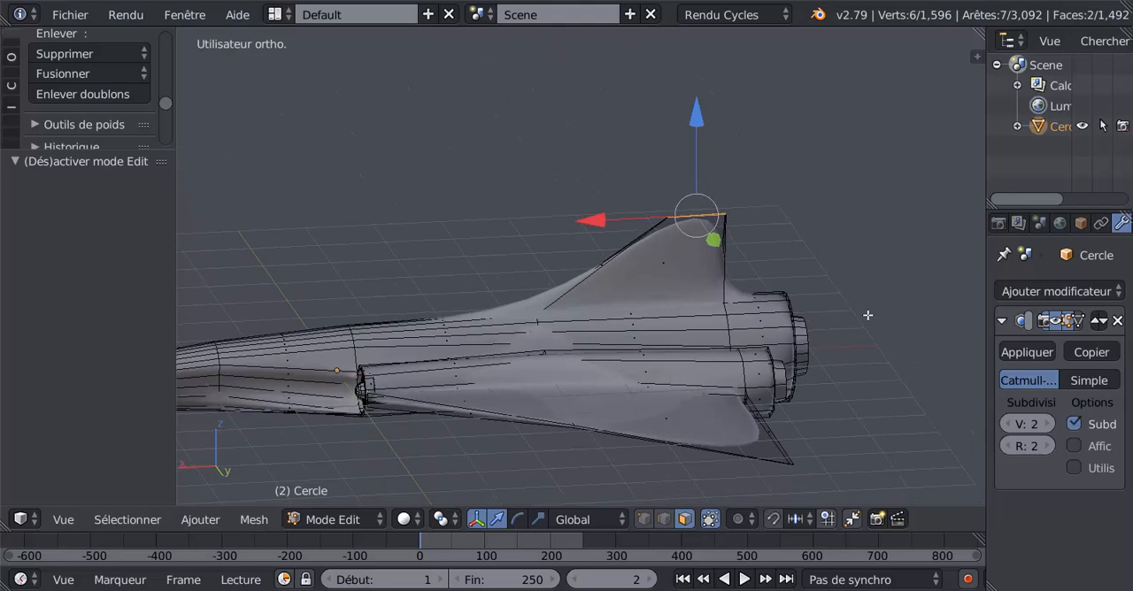
# - Add two closely spaced loop cuts across the upper fin, slid with factor 0.262 on the first and -0.703 on the second
pyautogui.press('KP_1')
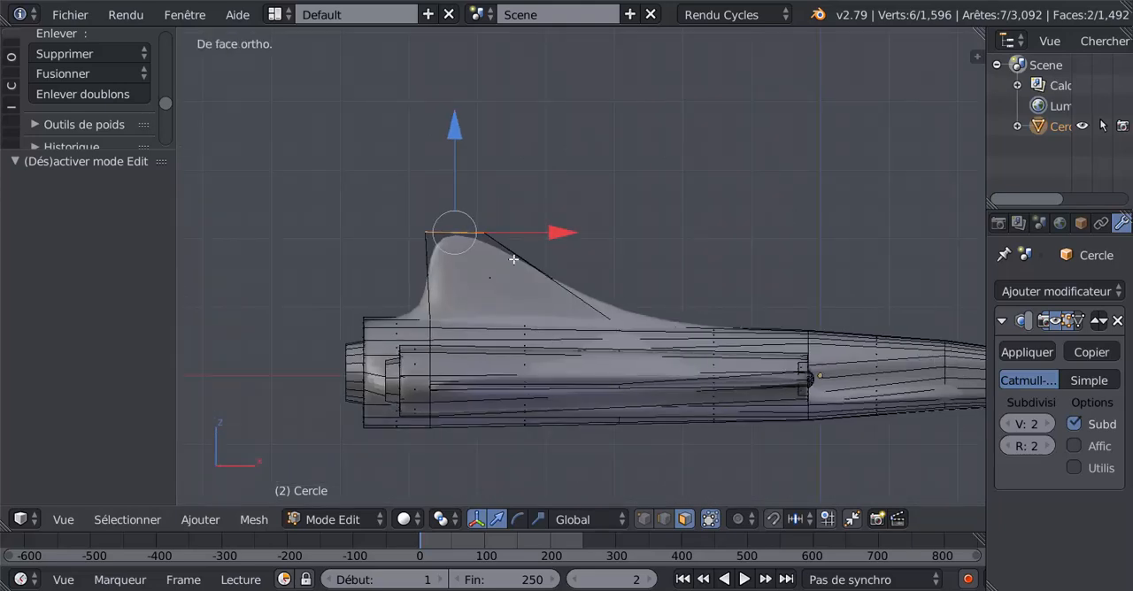
pyautogui.hotkey('ctrl', 'r')
pyautogui.click(518, 255)
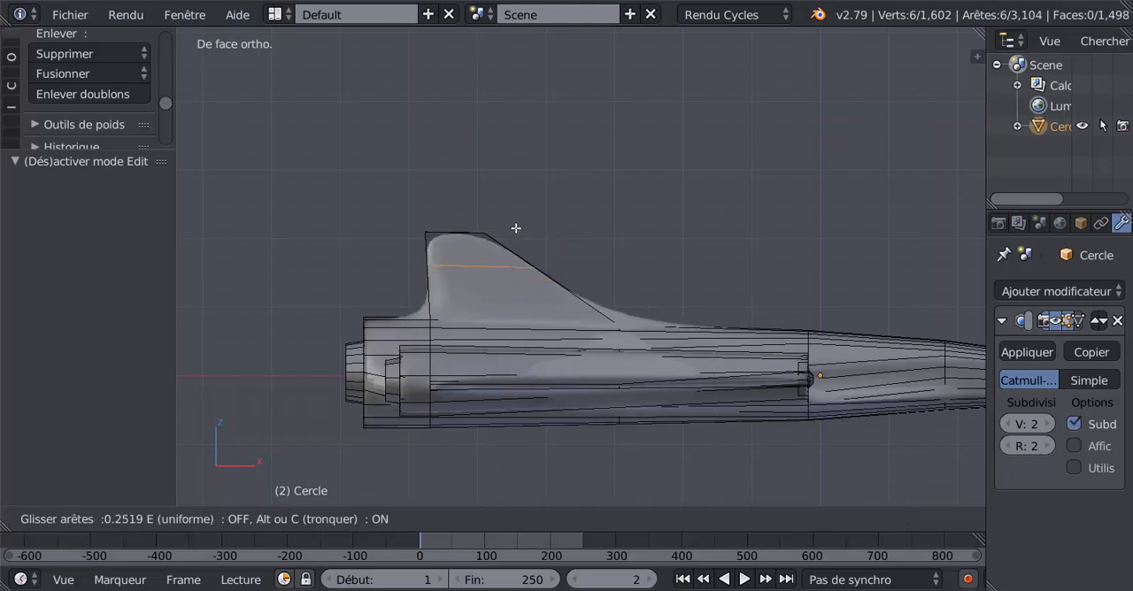
pyautogui.click(518, 229)
pyautogui.moveTo(706, 266); pyautogui.dragTo(647, 277, button='middle')
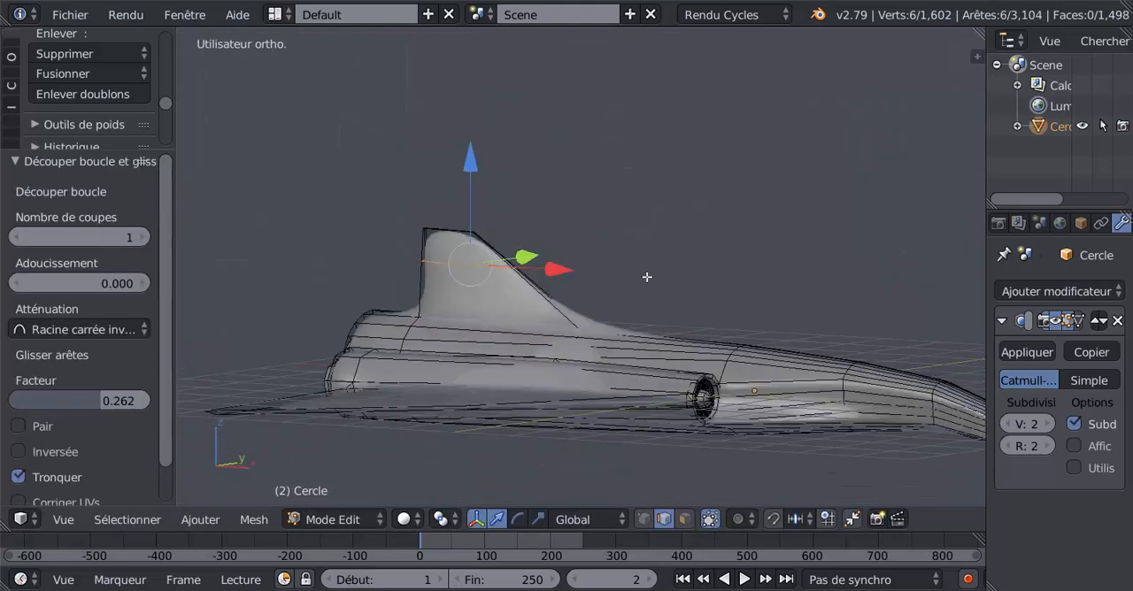
pyautogui.hotkey('ctrl', 'r')
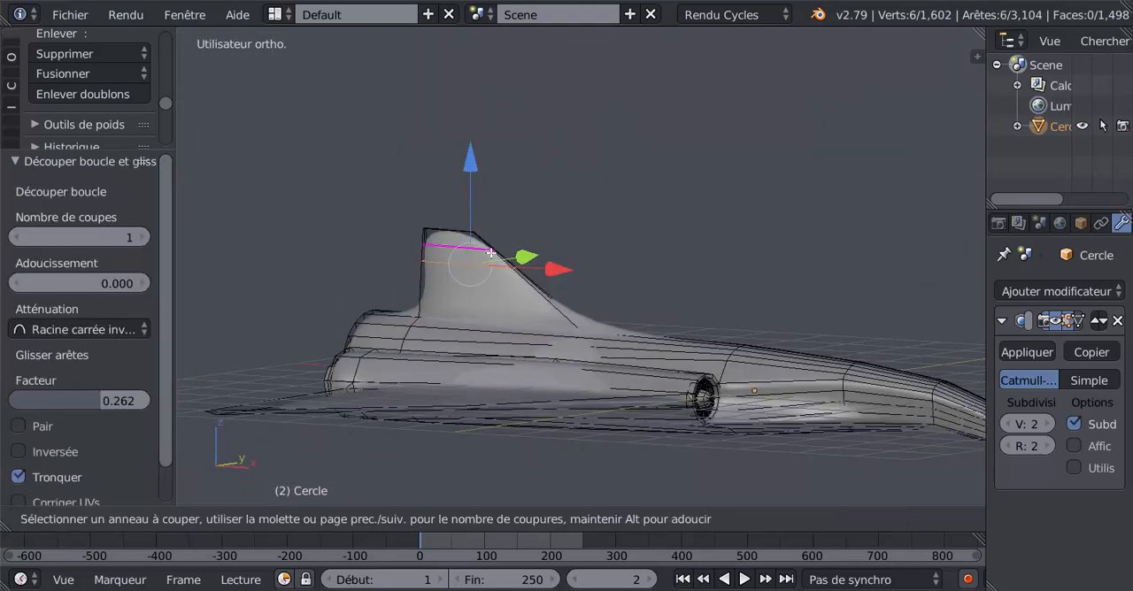
pyautogui.click(491, 256)
pyautogui.click(505, 266)
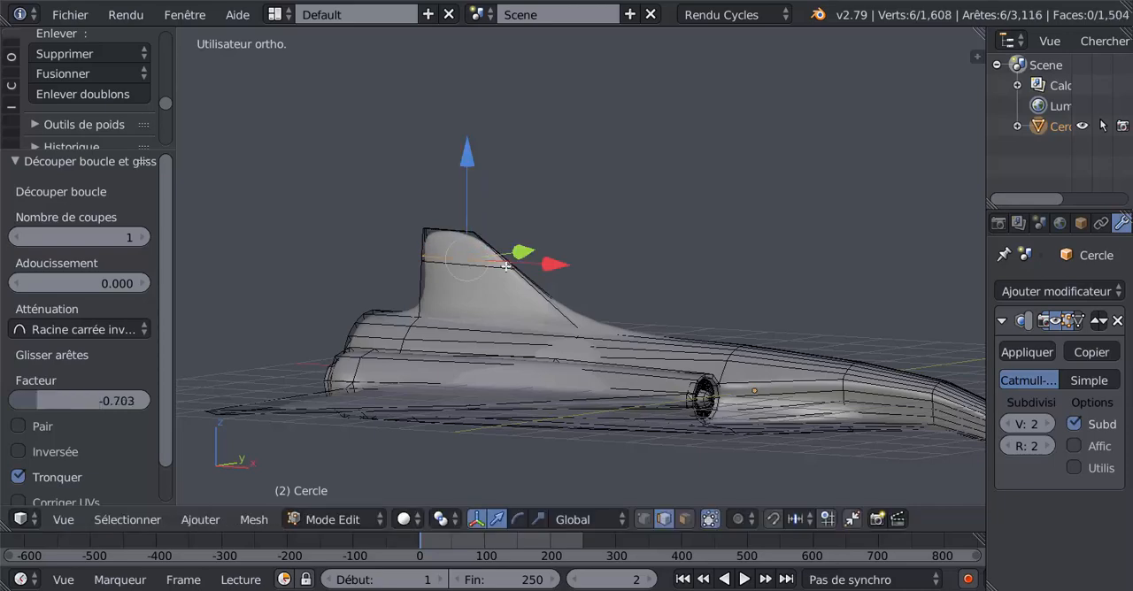
# - In face mode, select the narrow strip face between the two new loops on each side of the fin
pyautogui.click(682, 521)
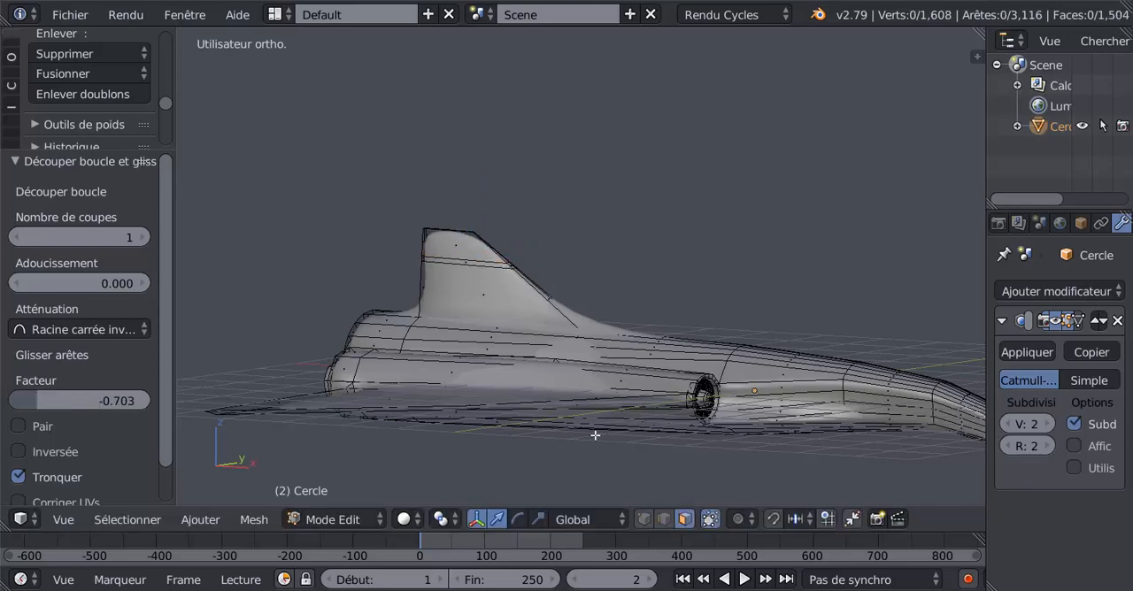
pyautogui.scroll(2, 471, 298)
pyautogui.rightClick(442, 267)
pyautogui.moveTo(654, 272); pyautogui.dragTo(446, 295, button='middle')
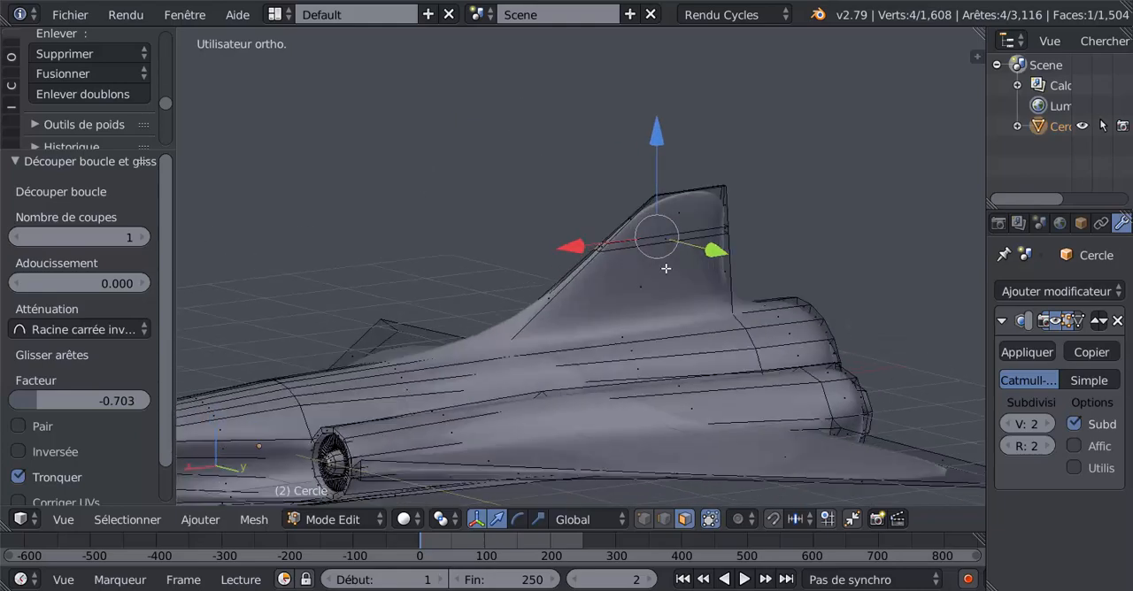
pyautogui.keyDown('shift'); pyautogui.rightClick(669, 236); pyautogui.keyUp('shift')
pyautogui.moveTo(660, 258); pyautogui.dragTo(776, 335, button='middle')
# - From the top view, extrude the two strip faces in place and scale them apart along Y to form a tailplane
pyautogui.press('KP_7')
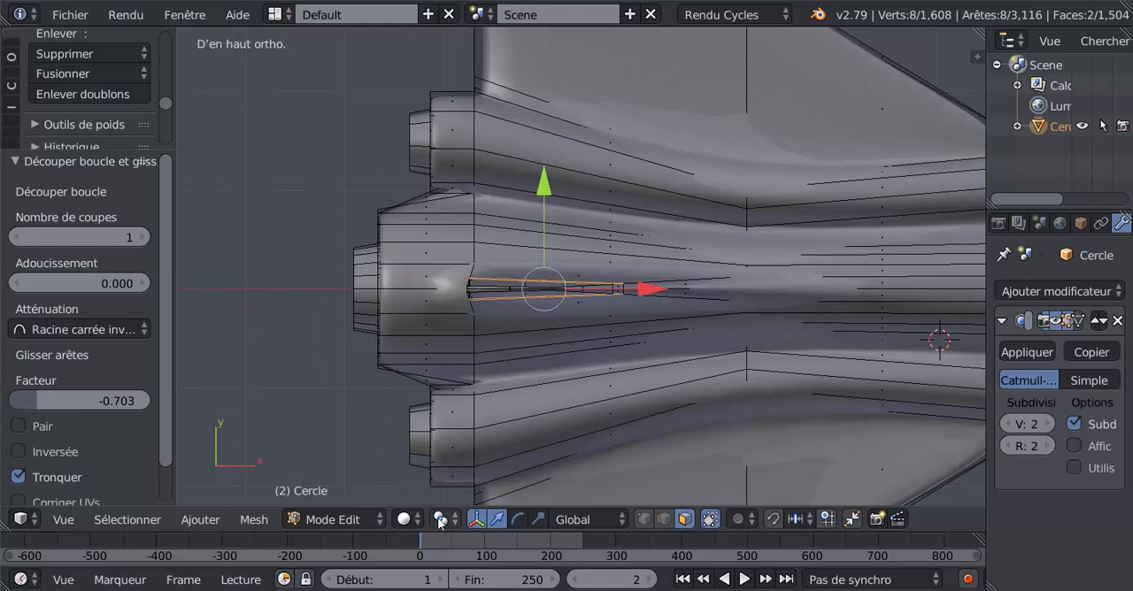
pyautogui.click(518, 520)
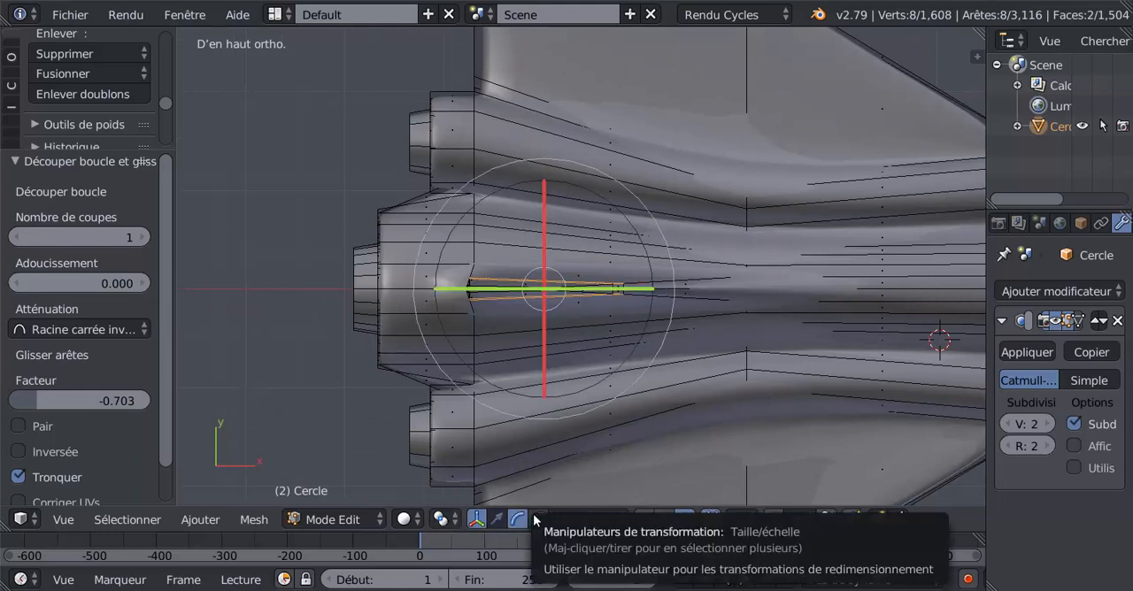
pyautogui.click(537, 520)
pyautogui.press('e')
pyautogui.press('Escape')
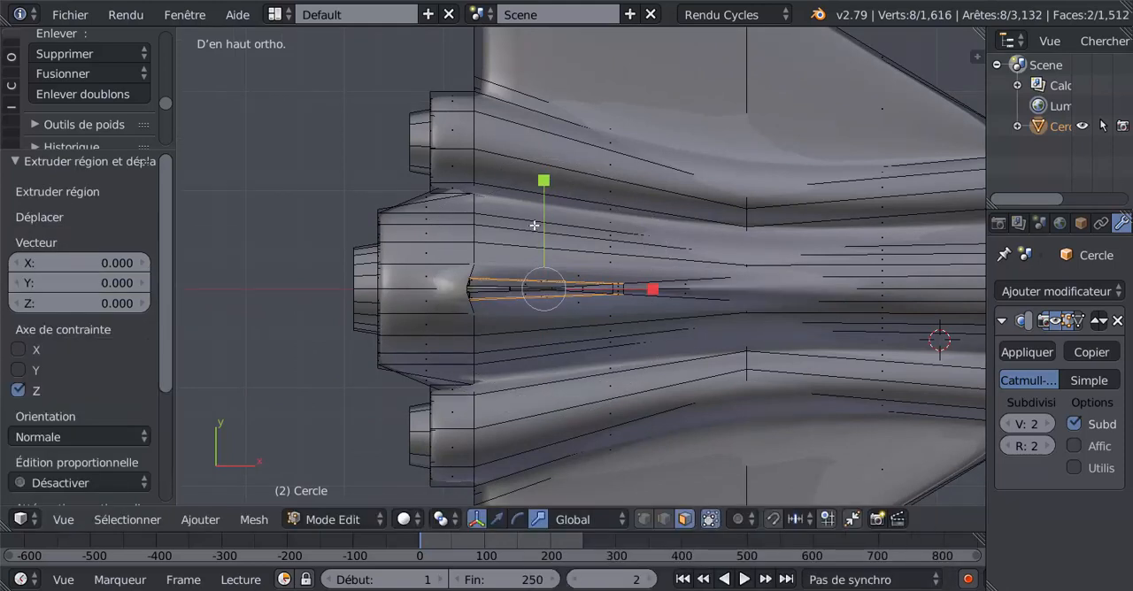
pyautogui.moveTo(546, 180); pyautogui.dragTo(551, 89)
# - Move the tailplane's tips rearward along X and check the swept shape in object mode
pyautogui.click(497, 520)
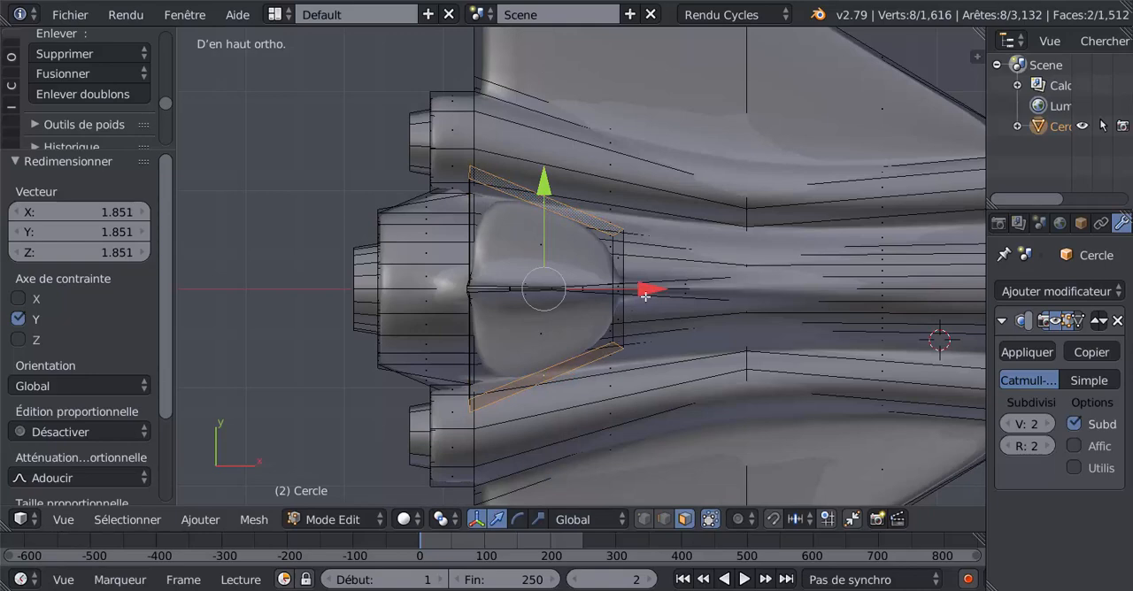
pyautogui.moveTo(645, 295); pyautogui.dragTo(590, 290)
pyautogui.press('Tab')
pyautogui.moveTo(594, 354); pyautogui.dragTo(434, 244, button='middle')
pyautogui.press('Tab')
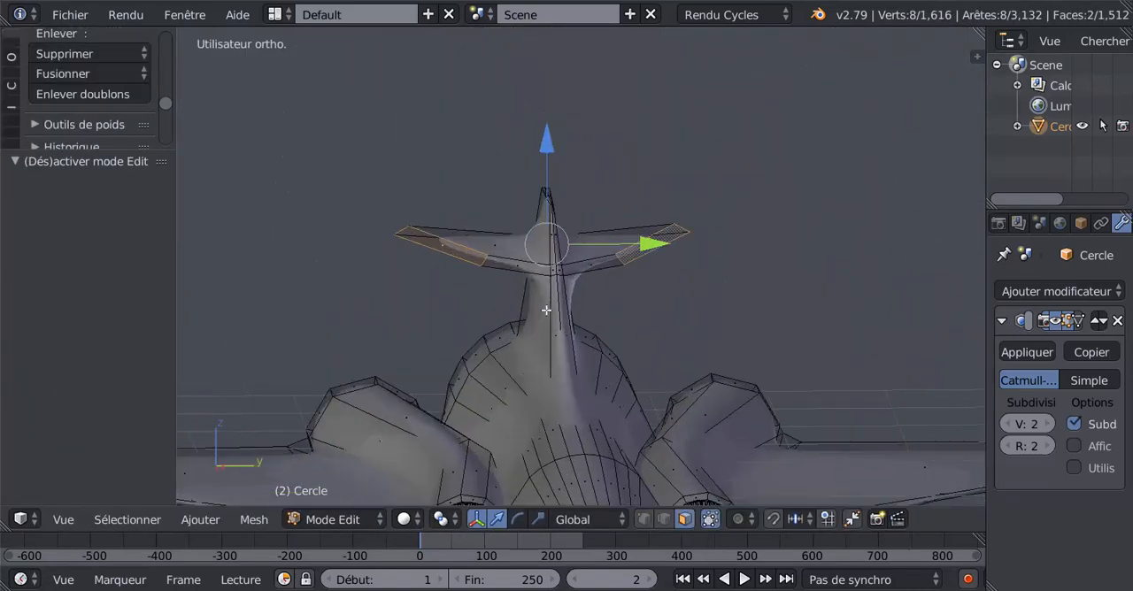
# - Add two loop cuts to the fin below the tailplane, one slid up with factor 0.922 and one slid down close to the fin's base
pyautogui.hotkey('ctrl', 'r')
pyautogui.click(566, 303)
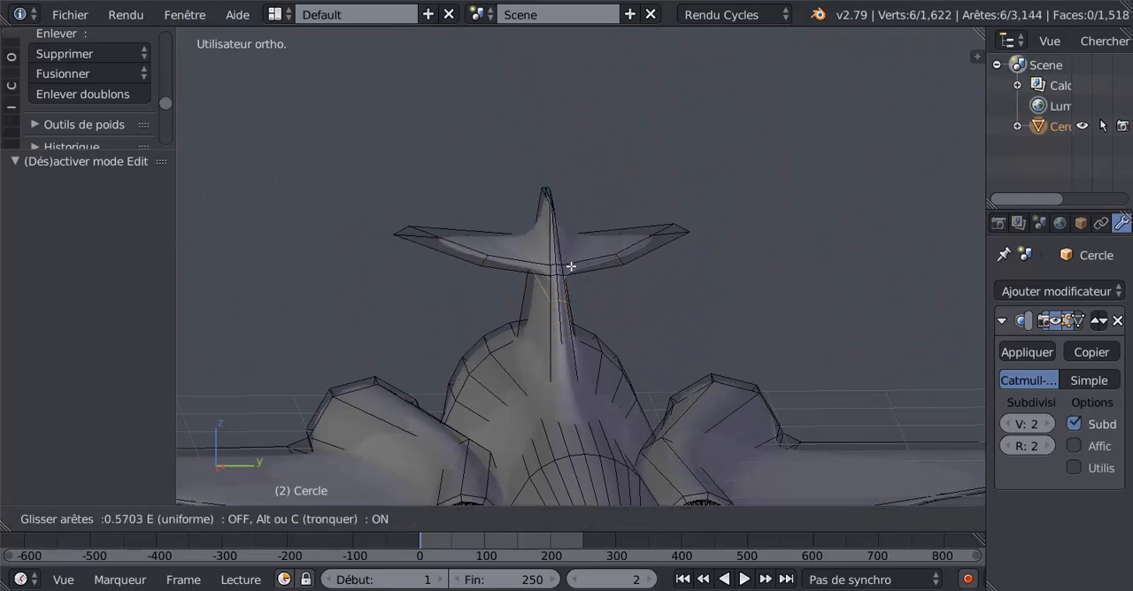
pyautogui.click(572, 252)
pyautogui.hotkey('ctrl', 'r')
pyautogui.click(568, 312)
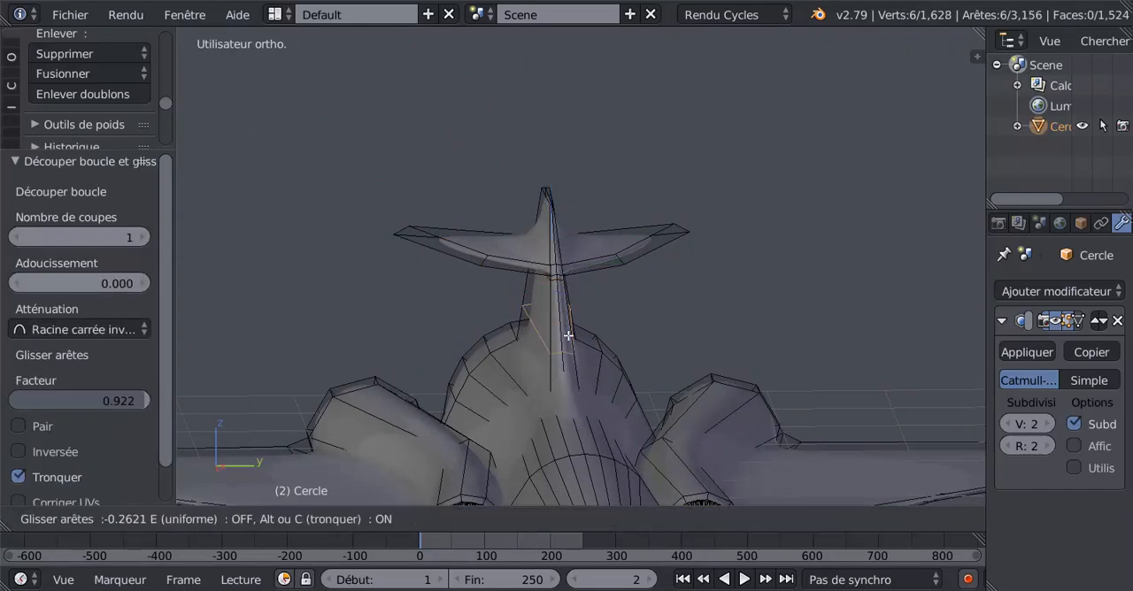
pyautogui.click(575, 367)
pyautogui.press('Tab')
pyautogui.moveTo(536, 381); pyautogui.dragTo(557, 315, button='middle')
pyautogui.press('Tab')
# - Add a loop cut to the fin's upper part, slid down toward the tailplane, and check the smoothed tail in object mode
pyautogui.moveTo(677, 268); pyautogui.dragTo(697, 253, button='middle')
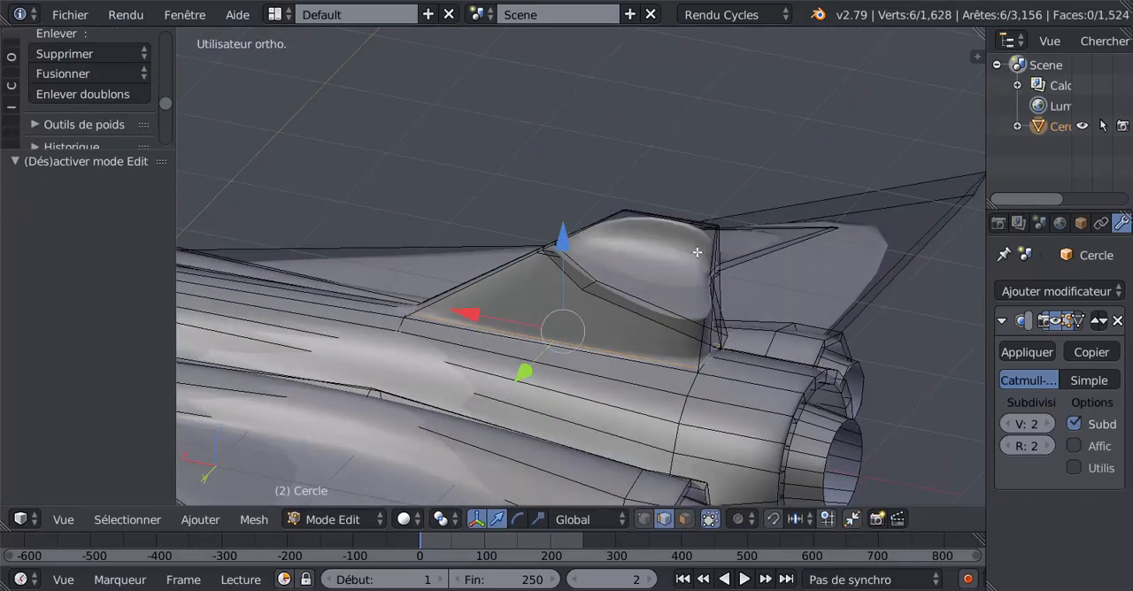
pyautogui.hotkey('ctrl', 'r')
pyautogui.click(712, 253)
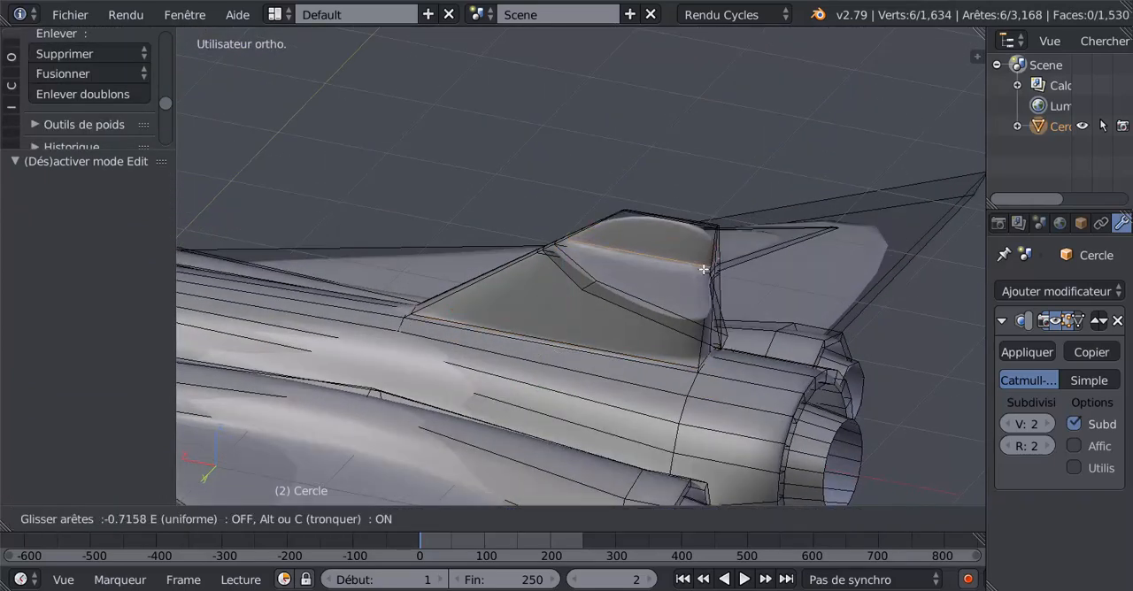
pyautogui.click(702, 269)
pyautogui.press('Tab')
pyautogui.moveTo(690, 277); pyautogui.dragTo(737, 396, button='middle')
pyautogui.press('Tab')
# - Add a loop cut running through the tailplane, fuselage and wings, slid toward the rear, and examine the result in object mode
pyautogui.hotkey('ctrl', 'r')
pyautogui.click(692, 325)
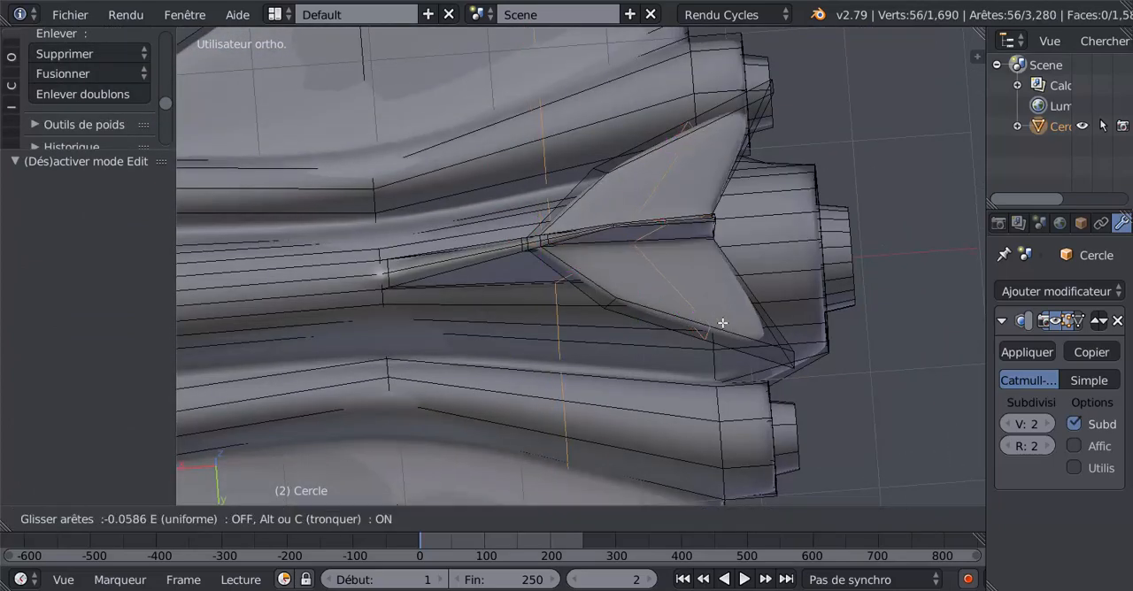
pyautogui.click(760, 324)
pyautogui.press('Tab')
pyautogui.scroll(-5, 695, 358)
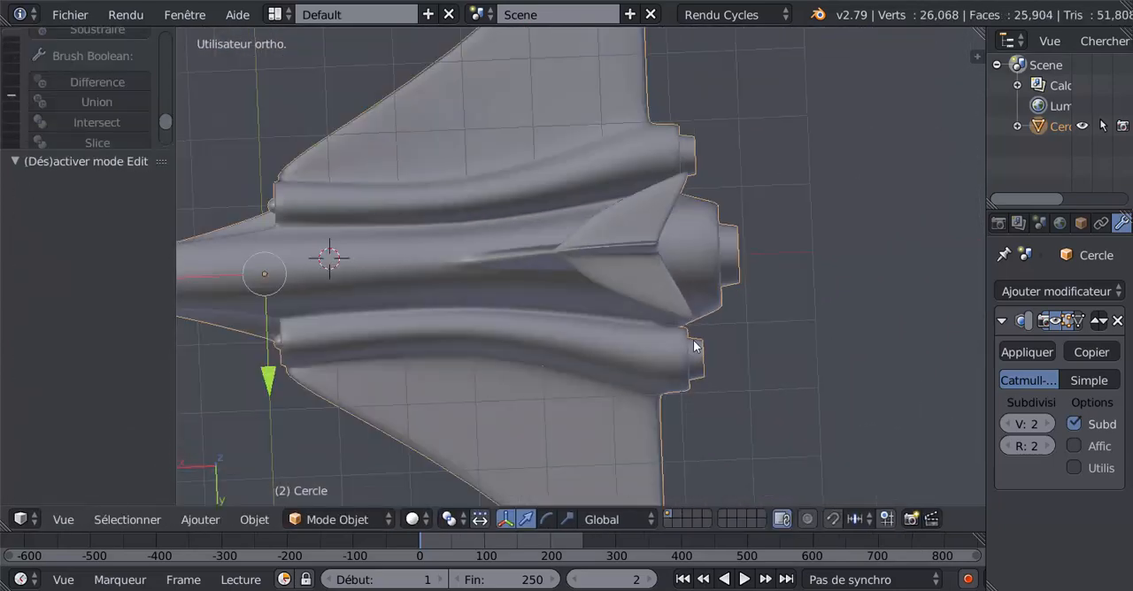
pyautogui.moveTo(695, 340); pyautogui.dragTo(550, 287, button='middle')
pyautogui.press('Tab')
pyautogui.scroll(3, 602, 346)
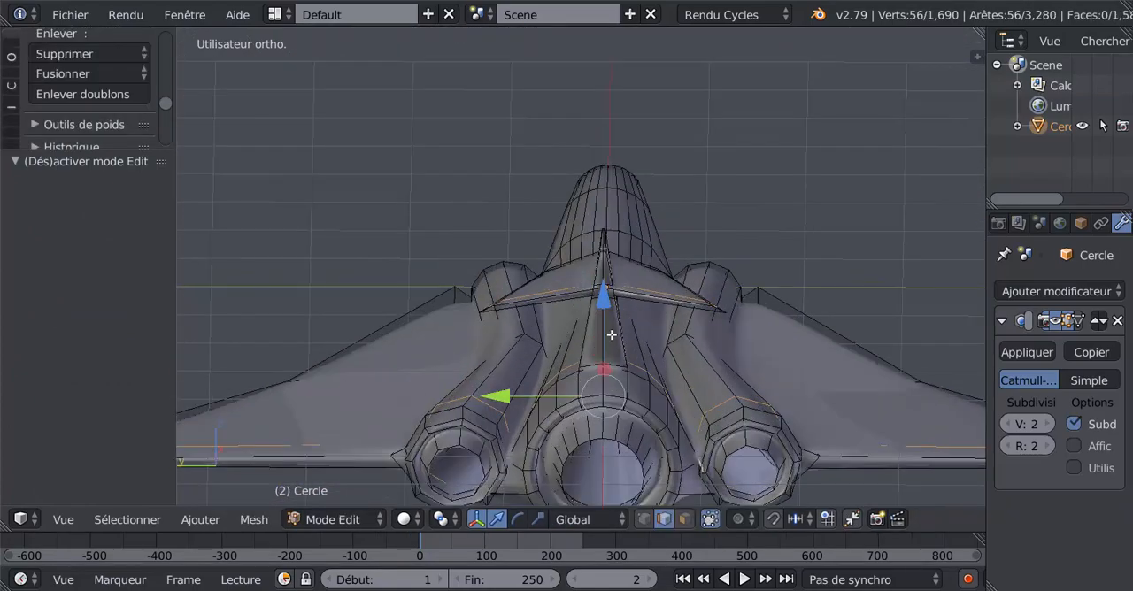
# - Add another loop cut around the fin between tailplane and fuselage, slid with factor -0.708 toward the base
pyautogui.hotkey('ctrl', 'r')
pyautogui.click(610, 335)
pyautogui.click(618, 358)
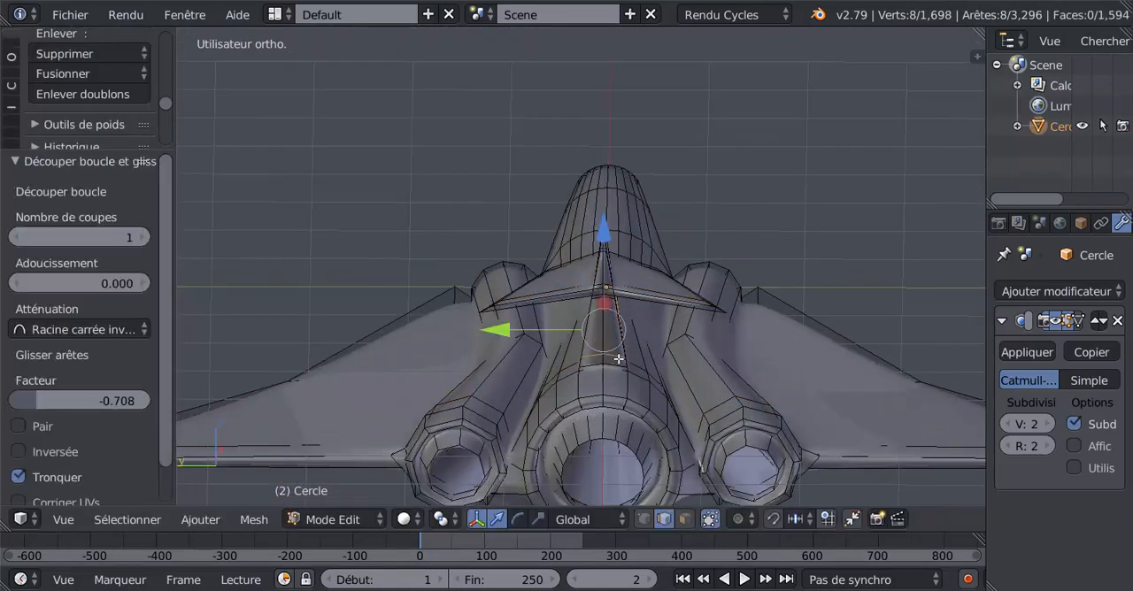
pyautogui.moveTo(641, 369); pyautogui.dragTo(695, 383, button='middle')
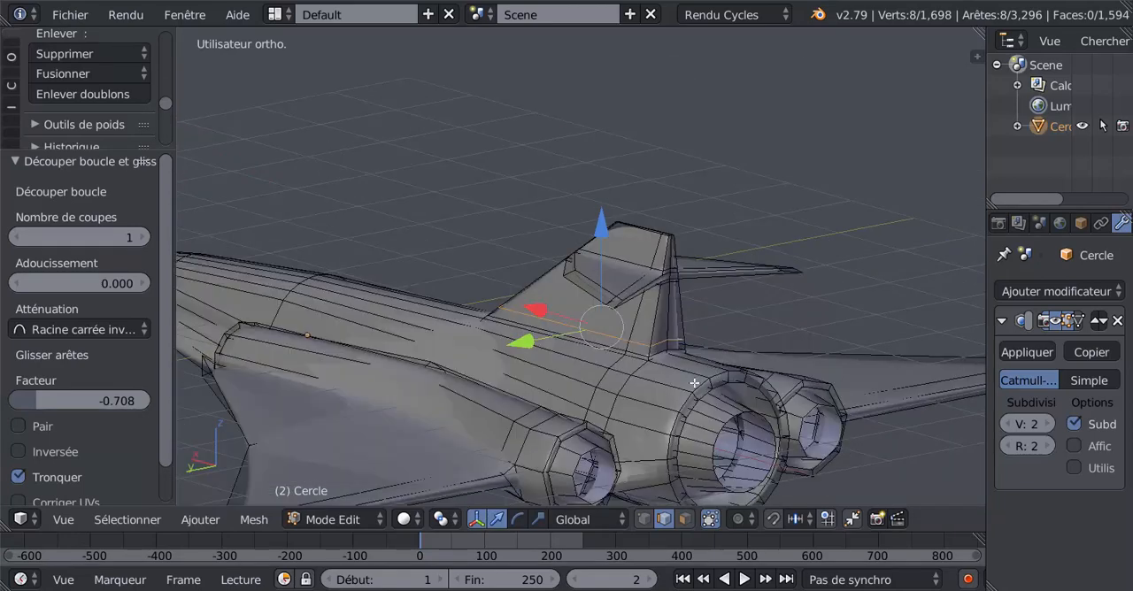
# - Scale the loop near the fin's base to adjust the fin's thickness and check it in object mode
pyautogui.click(539, 521)
pyautogui.moveTo(594, 414); pyautogui.dragTo(587, 432, button='middle')
pyautogui.moveTo(513, 346); pyautogui.dragTo(575, 317)
pyautogui.press('Tab')
pyautogui.moveTo(575, 317); pyautogui.dragTo(647, 280, button='middle')
pyautogui.press('Tab')
# - Select the fin's edge loop just below the tailplane, scale it to adjust the thickness, and examine the whole jet in object mode
pyautogui.keyDown('alt'); pyautogui.click(662, 273); pyautogui.keyUp('alt')
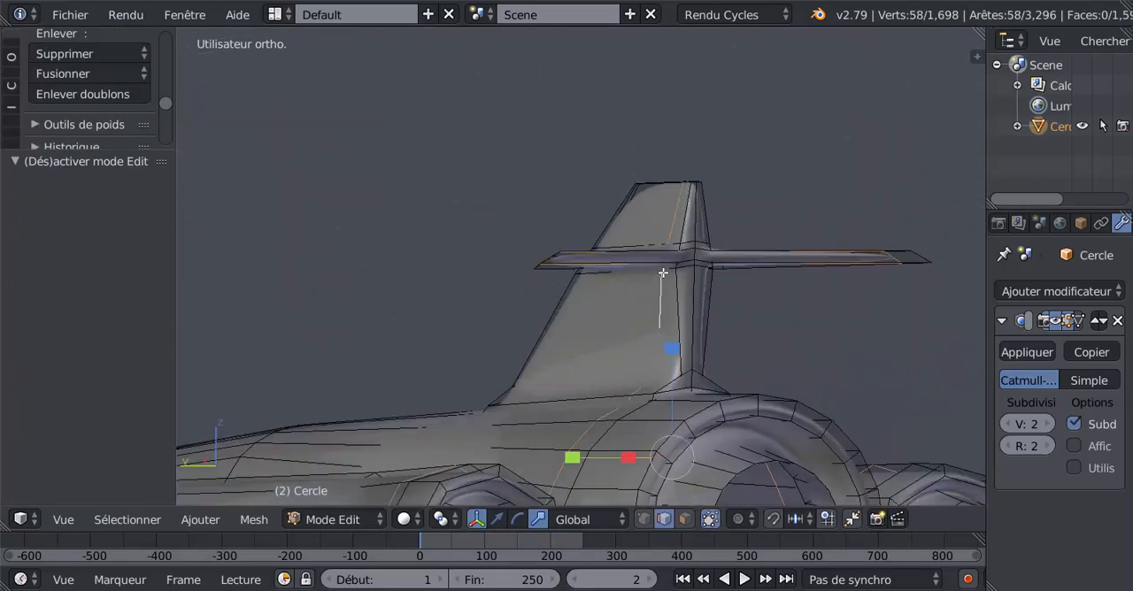
pyautogui.keyDown('alt'); pyautogui.click(668, 275); pyautogui.keyUp('alt')
pyautogui.keyDown('alt'); pyautogui.click(682, 269); pyautogui.keyUp('alt')
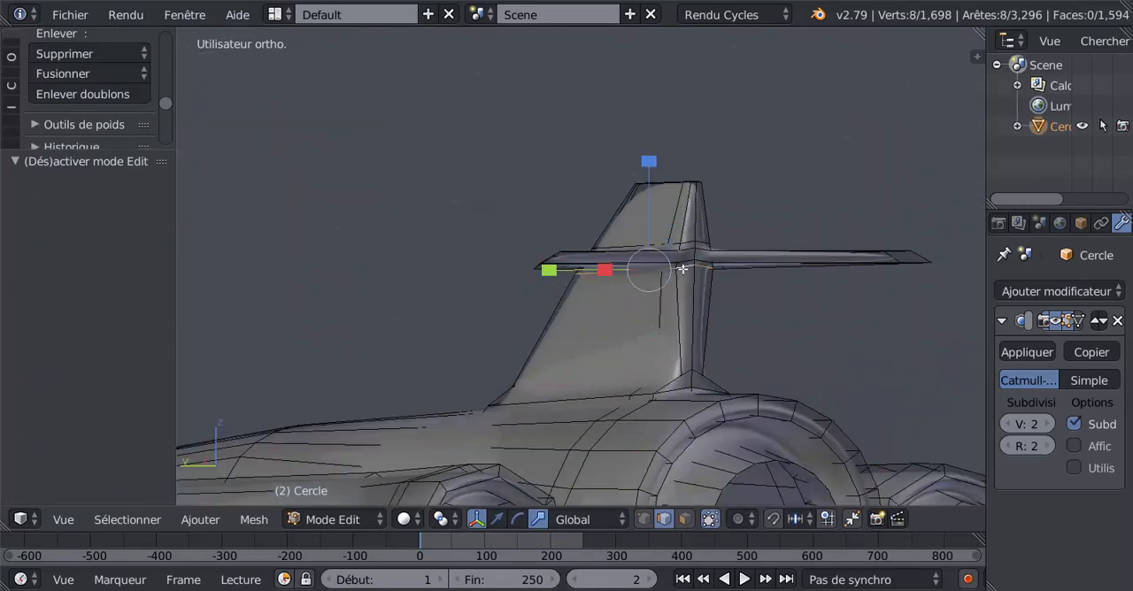
pyautogui.moveTo(544, 340); pyautogui.dragTo(538, 355, button='middle')
pyautogui.moveTo(538, 303); pyautogui.dragTo(588, 271)
pyautogui.keyDown('alt'); pyautogui.click(601, 293); pyautogui.keyUp('alt')
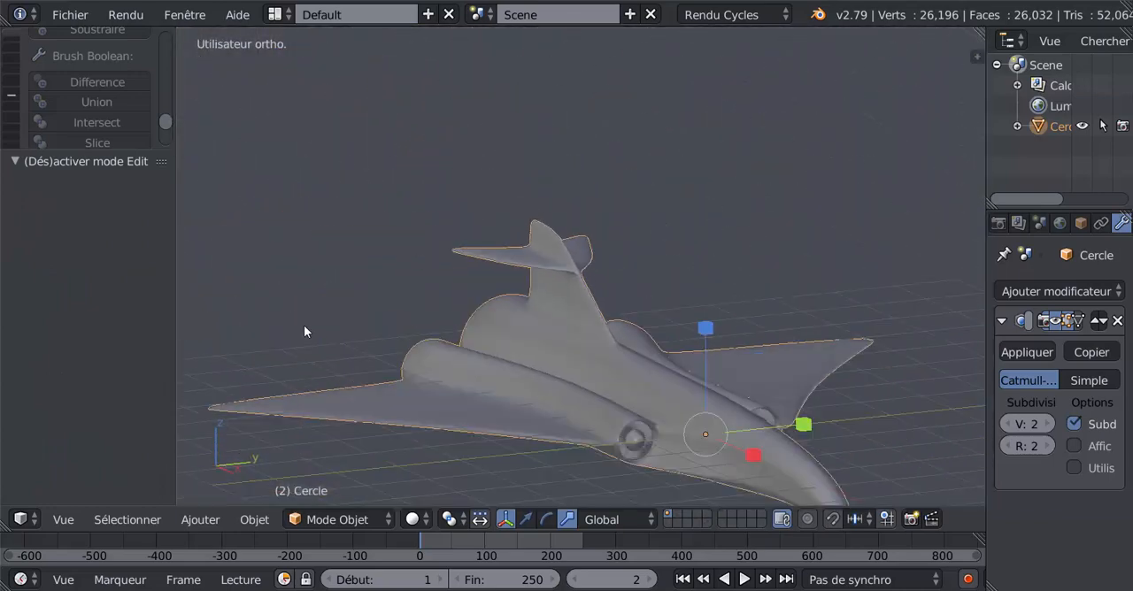
pyautogui.moveTo(304, 325); pyautogui.dragTo(583, 453, button='middle')
# - In edit mode, switch to vertex selection with wireframe display and clear the whole mesh selection
pyautogui.press('Tab')
pyautogui.press('Tab')
pyautogui.press('Tab')
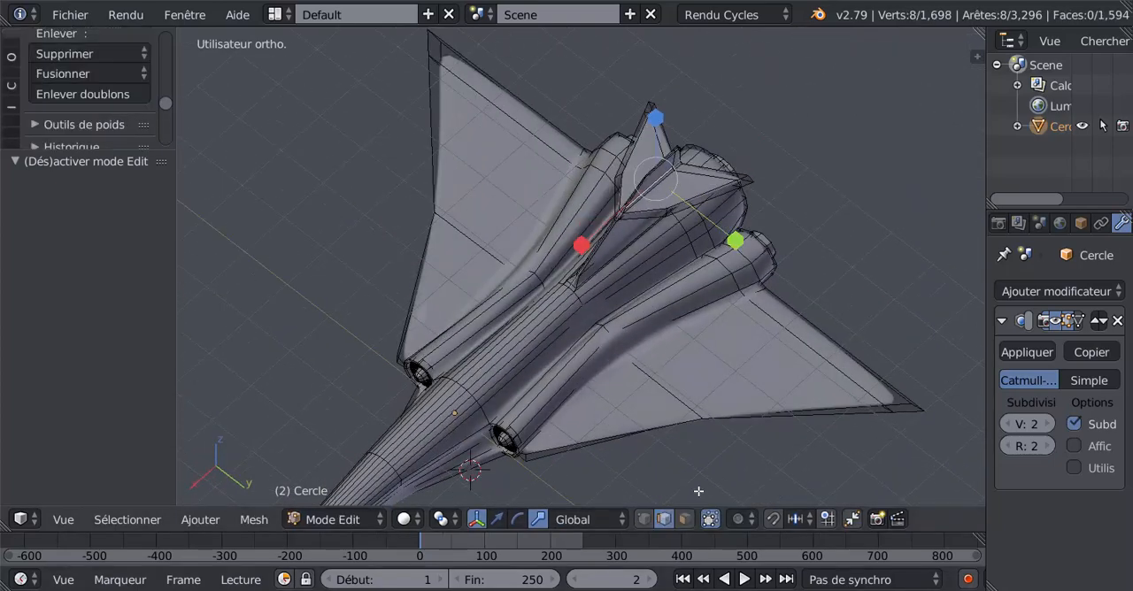
pyautogui.click(643, 520)
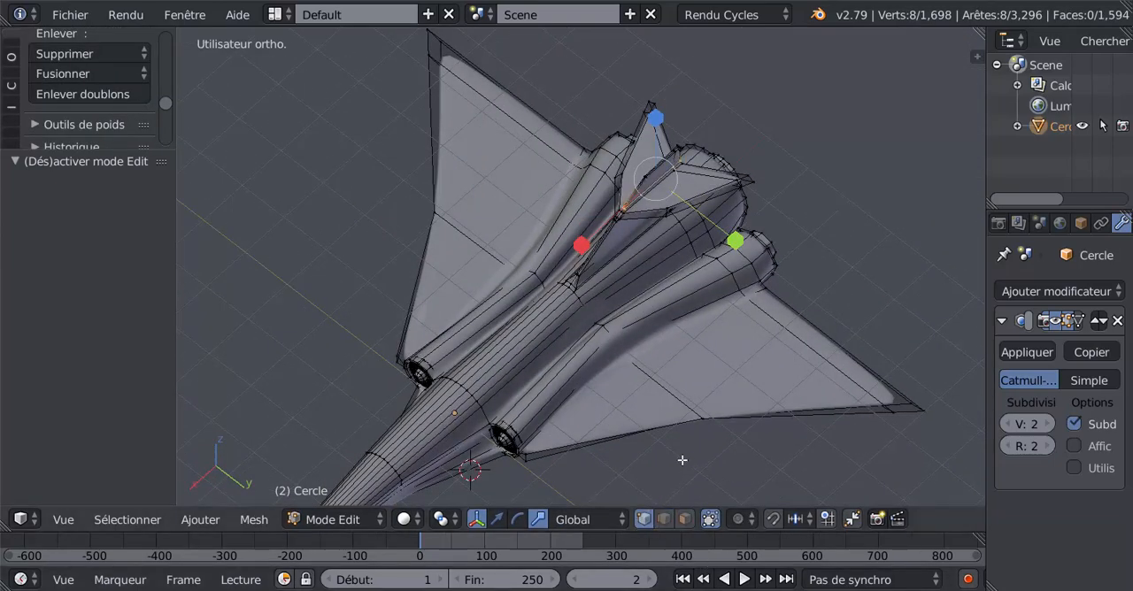
pyautogui.press('z')
pyautogui.press('c')
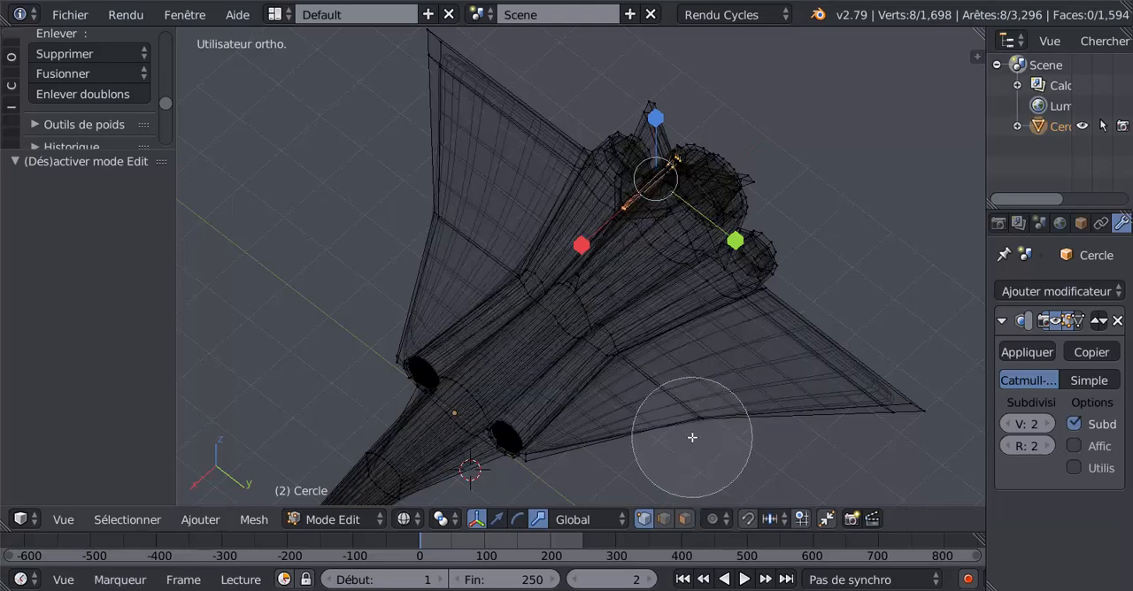
pyautogui.press('Escape')
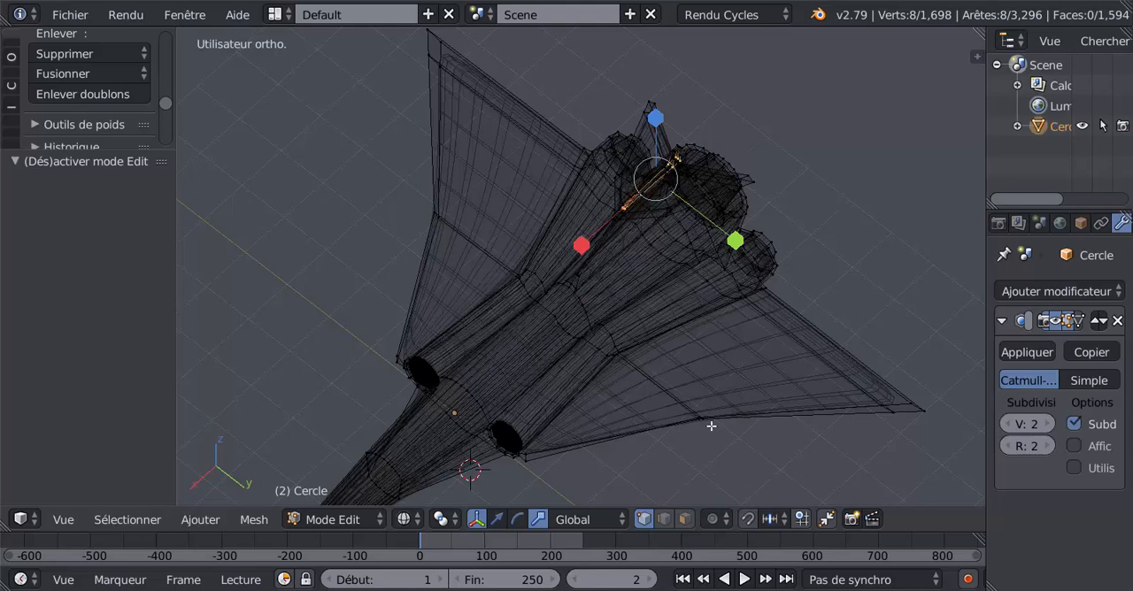
pyautogui.press('a')
pyautogui.press('a')
pyautogui.press('a')
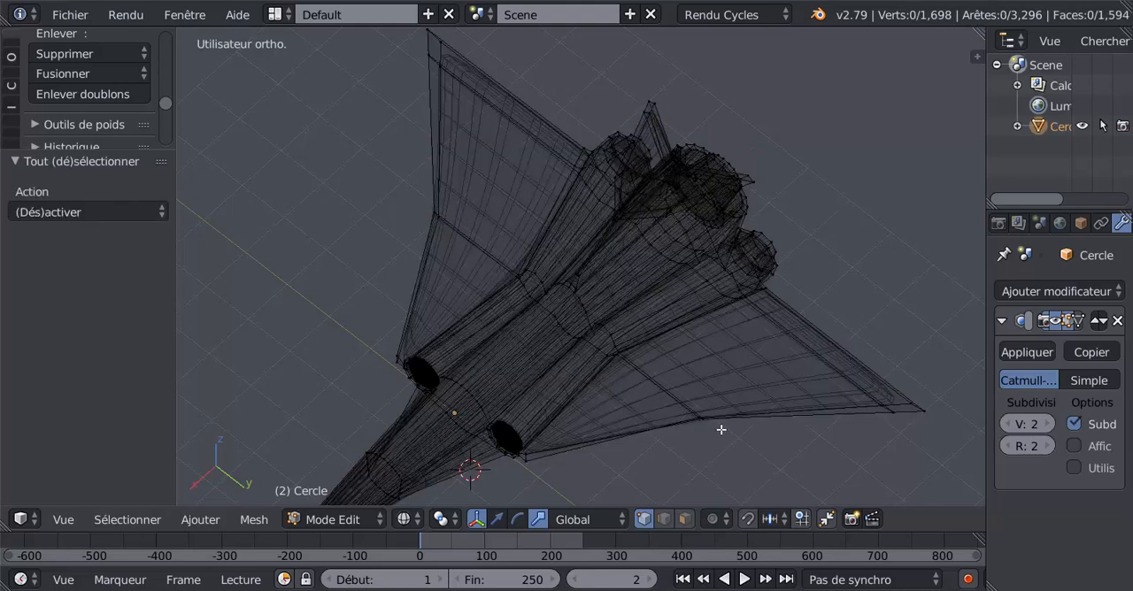
# - Circle-select the mid leading-edge vertices of both wings, scale them inward to curve the wings, and check the shape in object mode
pyautogui.press('c')
pyautogui.click(700, 424)
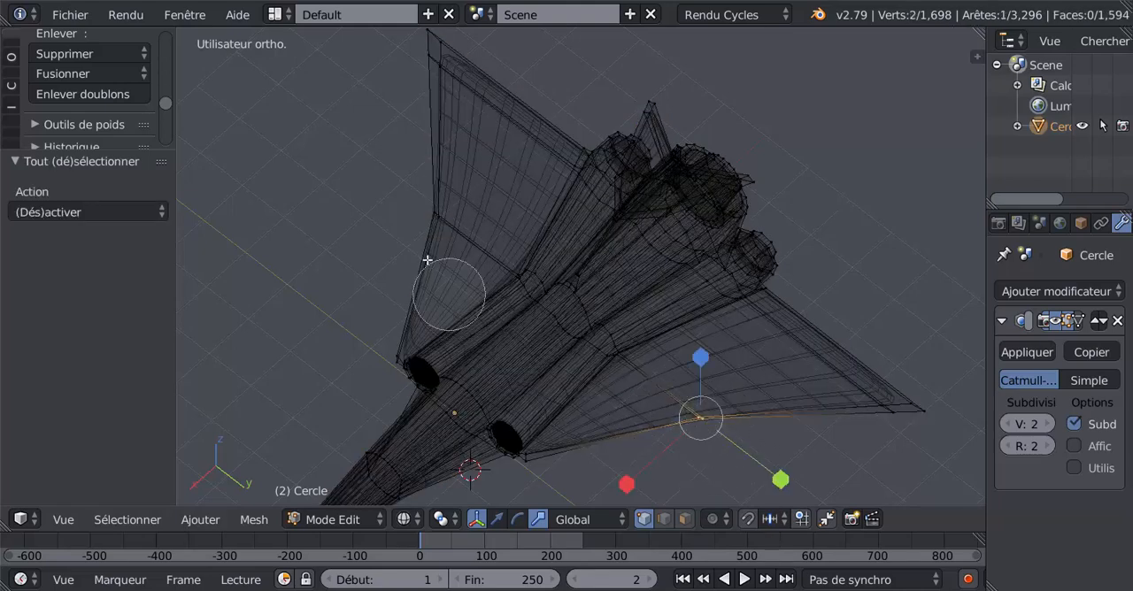
pyautogui.click(431, 219)
pyautogui.rightClick(615, 395)
pyautogui.moveTo(615, 396)
pyautogui.mouseDown(button='middle')
pyautogui.moveTo(670, 400)
pyautogui.moveTo(690, 349)
pyautogui.mouseUp(button='middle')
pyautogui.press('z')
pyautogui.press('s')
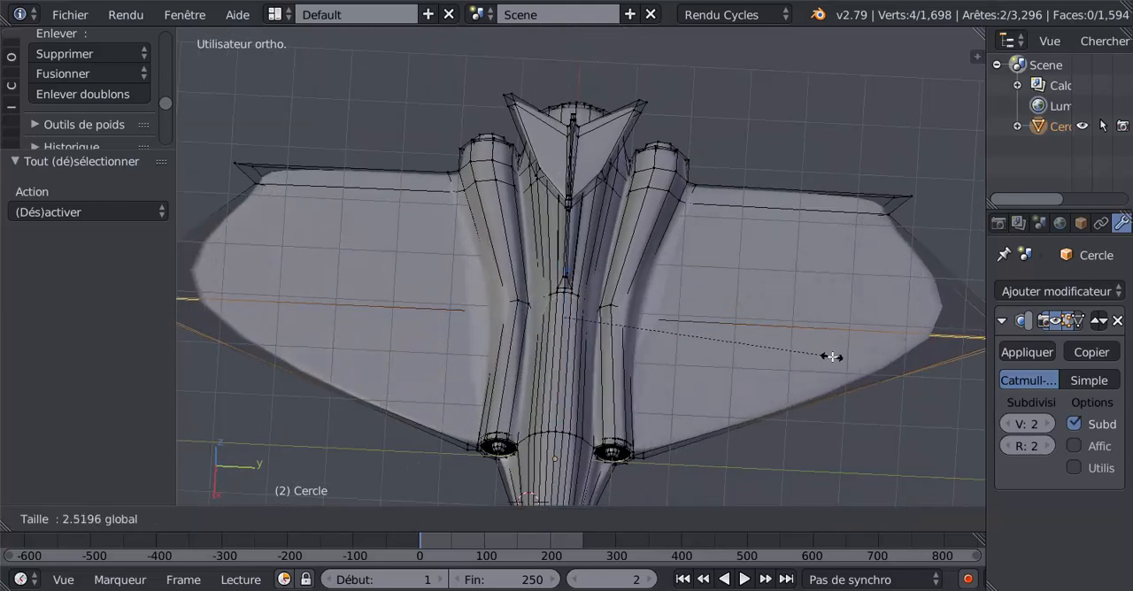
pyautogui.click(646, 317)
pyautogui.press('Tab')
pyautogui.moveTo(643, 386); pyautogui.dragTo(422, 378, button='middle')
pyautogui.moveTo(739, 313); pyautogui.dragTo(675, 306, button='middle')
pyautogui.press('Tab')
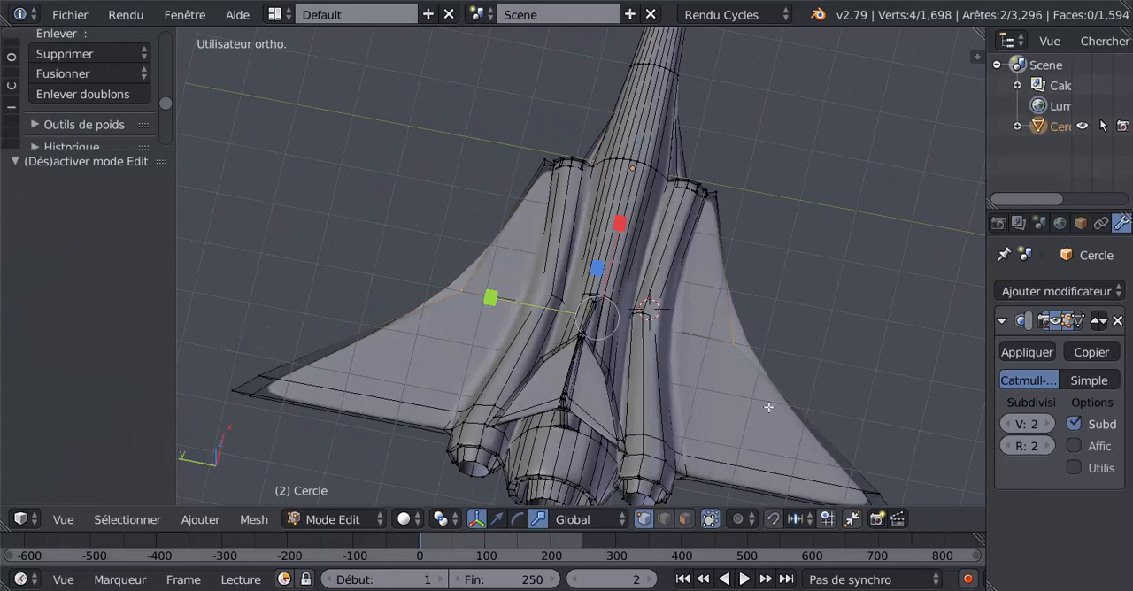
# - Select the outer rear vertices of both wing tips, move them by -1.415 along X, and check the shape in object mode
pyautogui.keyDown('shift'); pyautogui.moveTo(788, 400); pyautogui.dragTo(748, 296, button='middle'); pyautogui.keyUp('shift')
pyautogui.moveTo(855, 419); pyautogui.dragTo(790, 413, button='middle')
pyautogui.rightClick(770, 476)
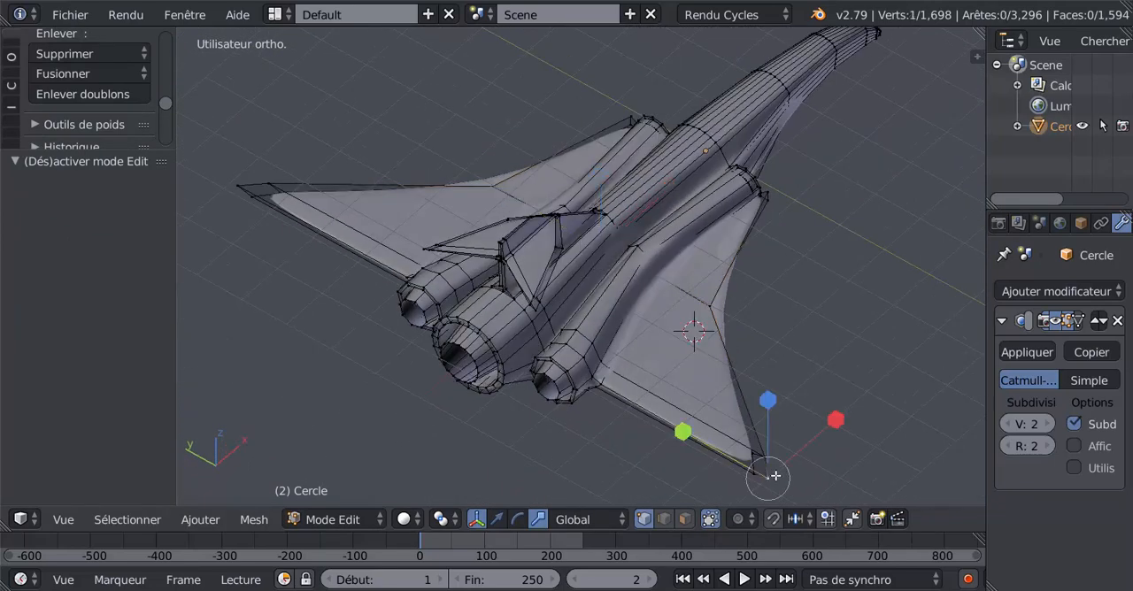
pyautogui.moveTo(226, 274); pyautogui.dragTo(231, 233, button='middle')
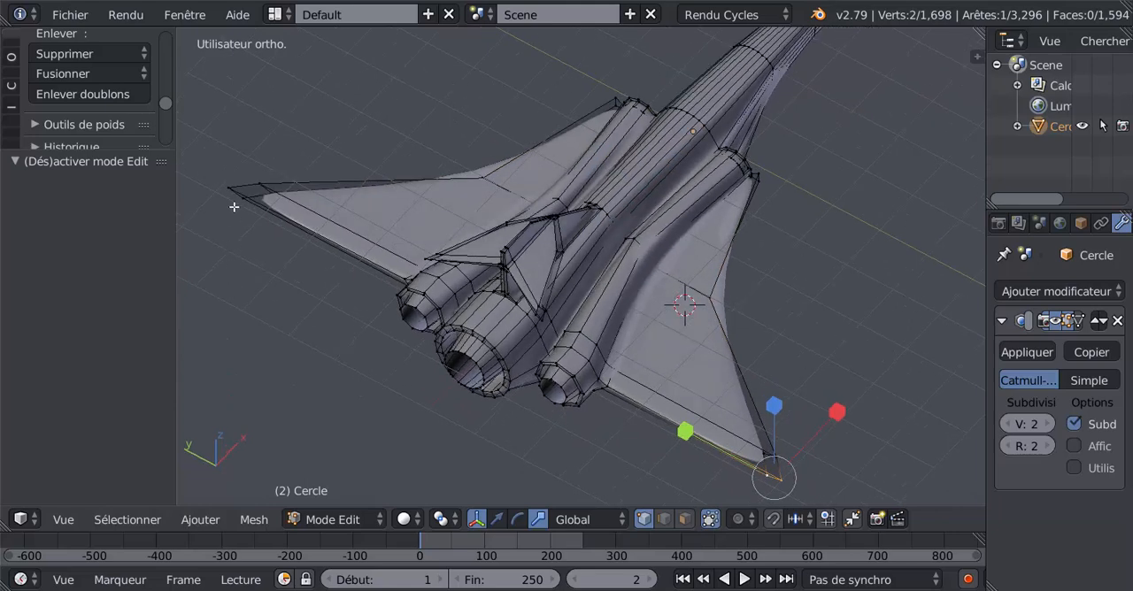
pyautogui.keyDown('shift'); pyautogui.rightClick(223, 192); pyautogui.keyUp('shift')
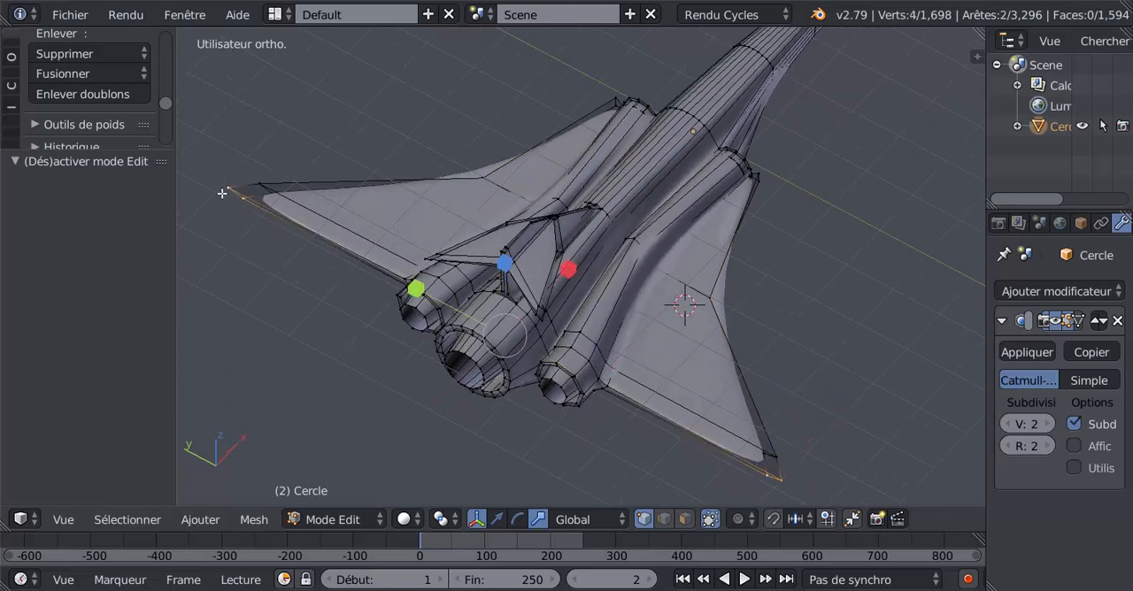
pyautogui.click(476, 519)
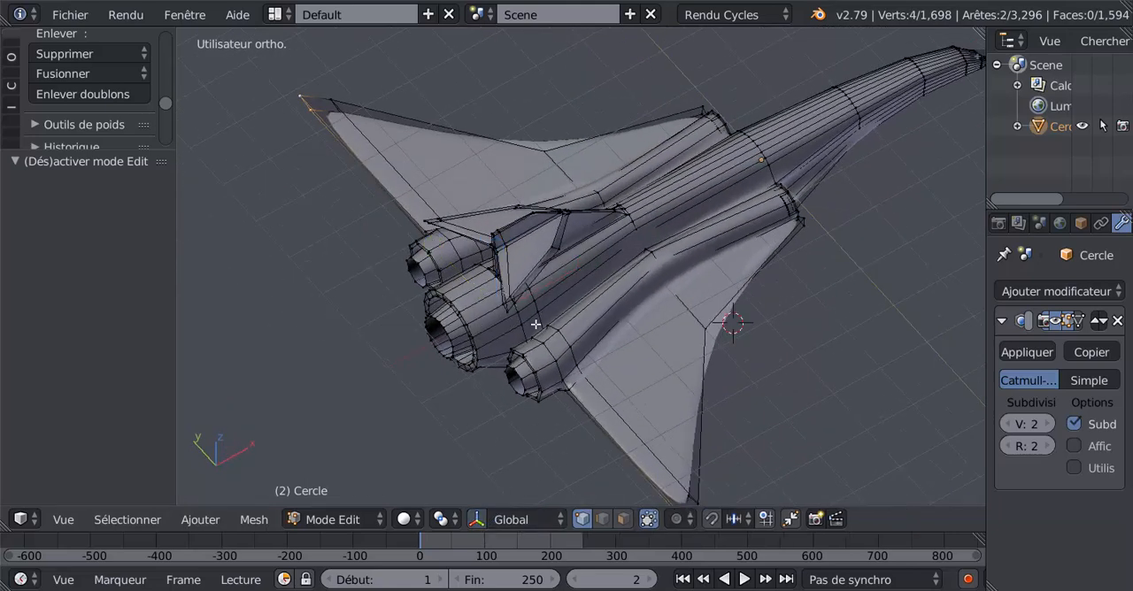
pyautogui.click(476, 519)
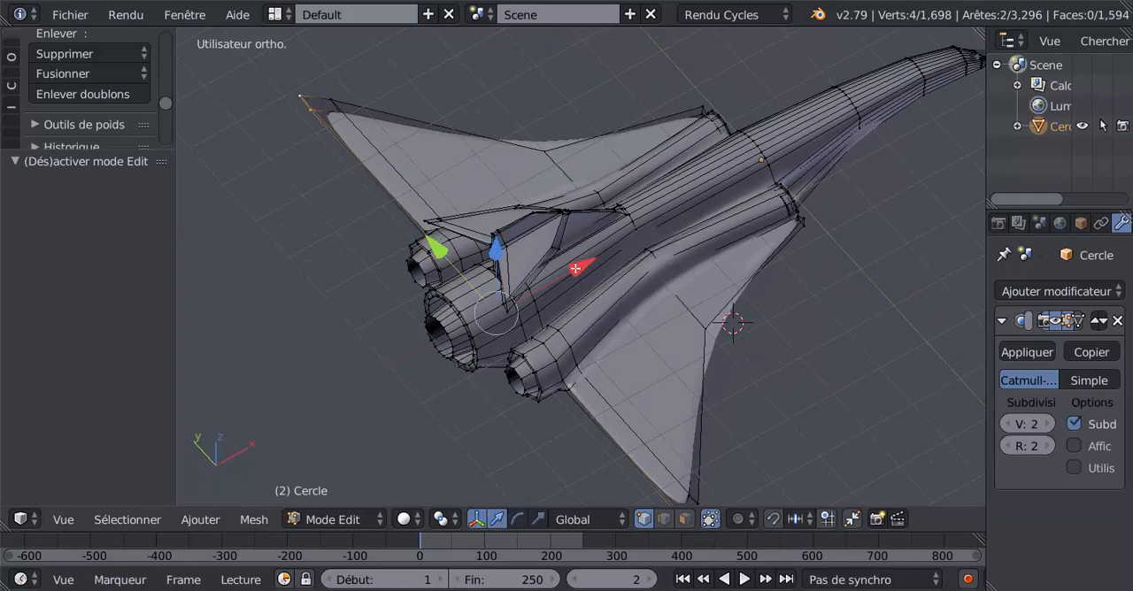
pyautogui.moveTo(576, 268); pyautogui.dragTo(521, 304)
pyautogui.moveTo(522, 304); pyautogui.dragTo(456, 344, button='middle')
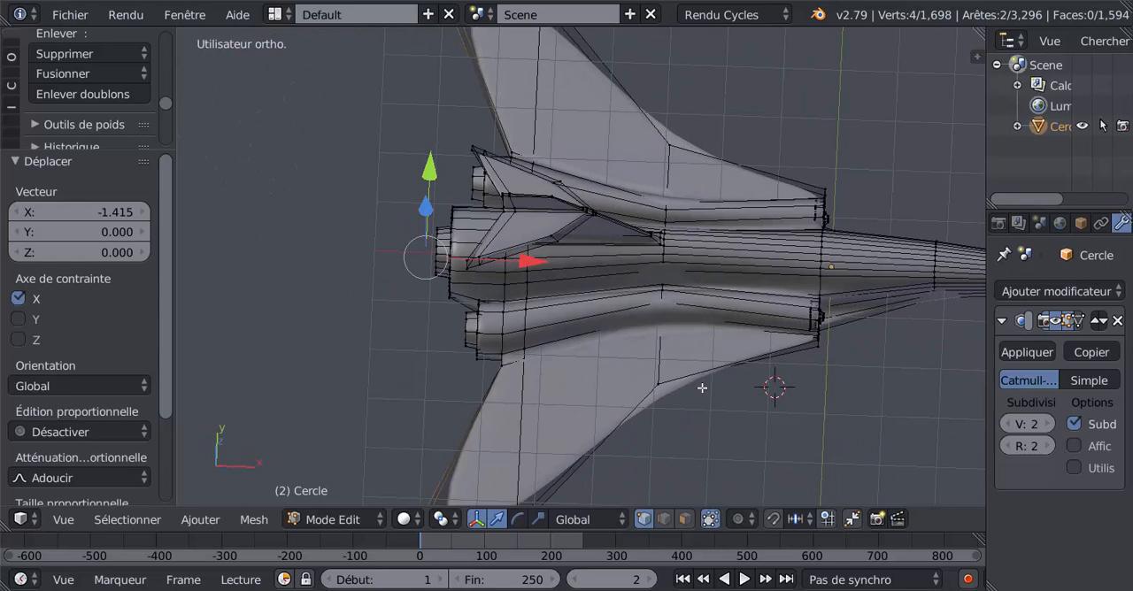
pyautogui.press('Tab')
pyautogui.moveTo(687, 411); pyautogui.dragTo(528, 437, button='middle')
pyautogui.press('Tab')
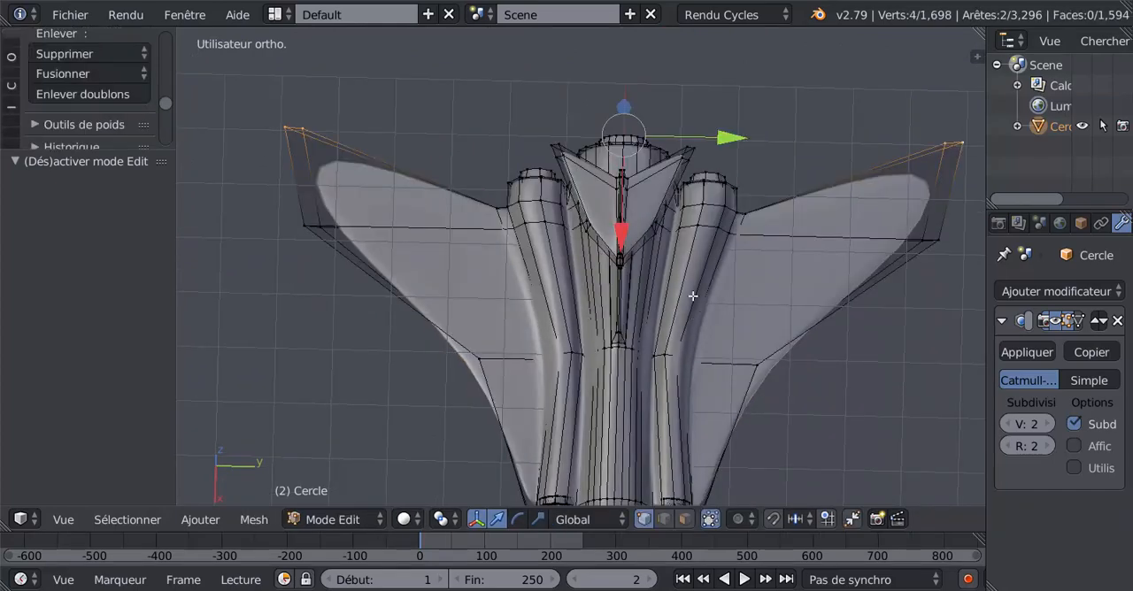
# - Lengthen both wings by scaling the wing-tip vertices along Y by a factor of 2.116
pyautogui.moveTo(717, 142); pyautogui.dragTo(715, 145)
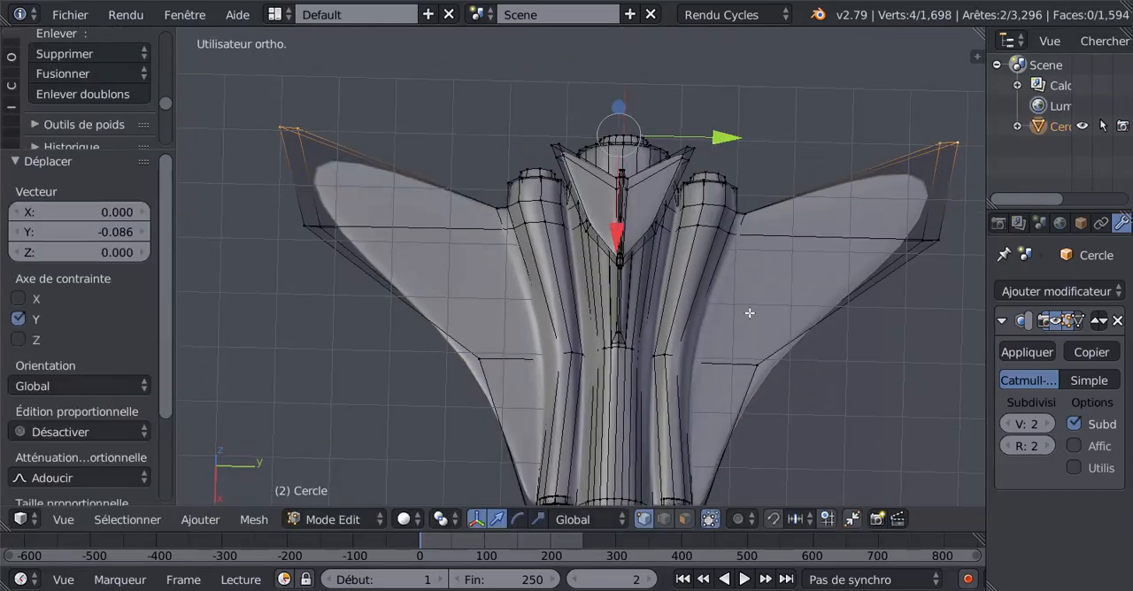
pyautogui.hotkey('ctrl', 'z')
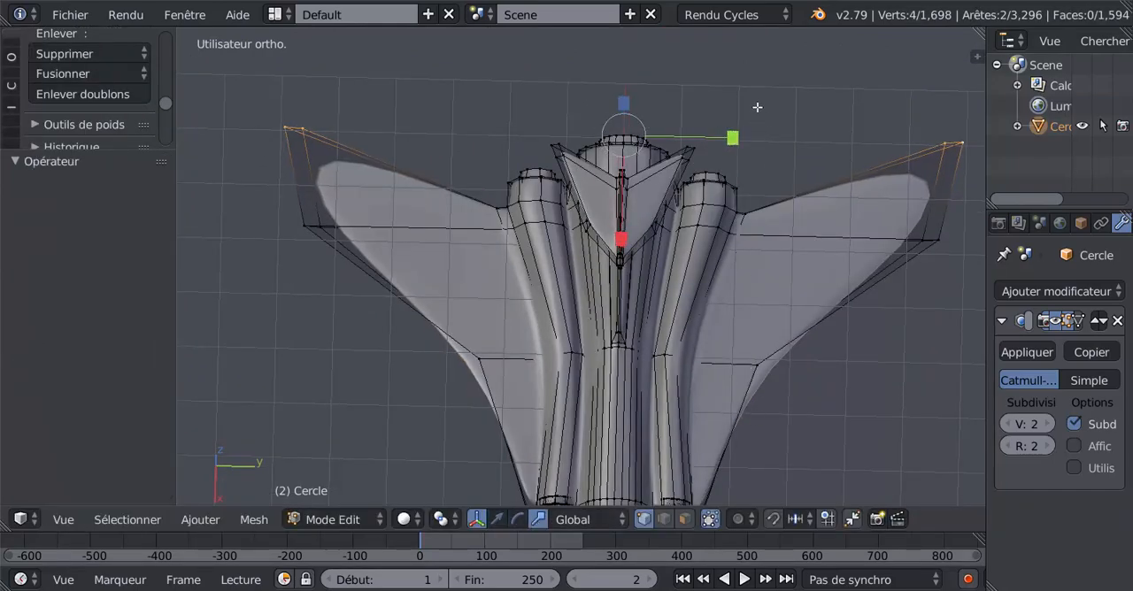
pyautogui.moveTo(736, 138); pyautogui.dragTo(862, 165)
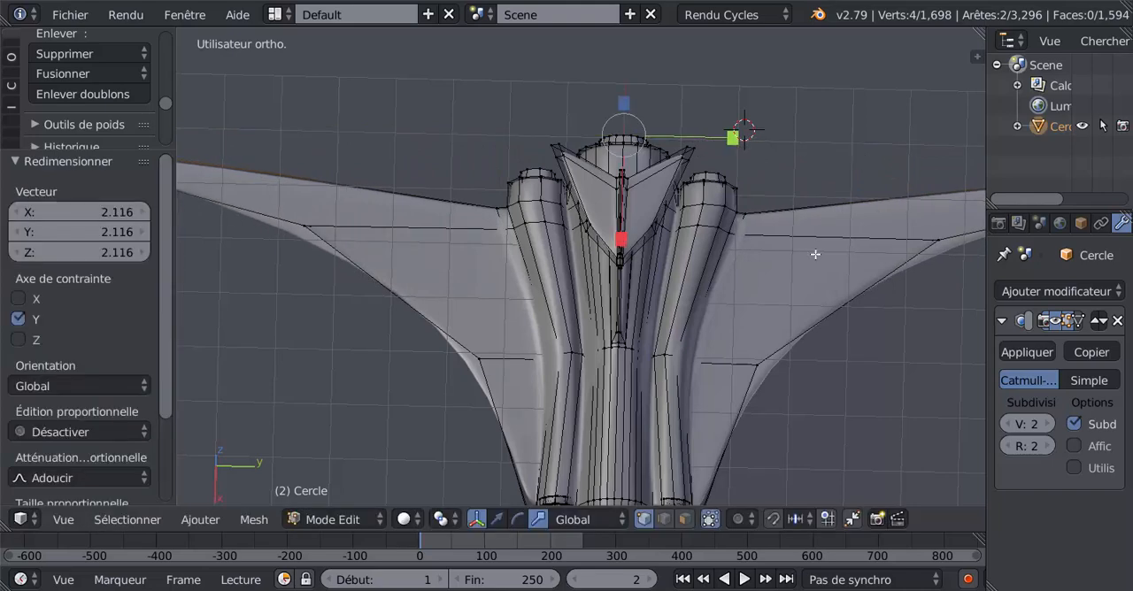
pyautogui.moveTo(814, 256); pyautogui.dragTo(793, 281, button='middle')
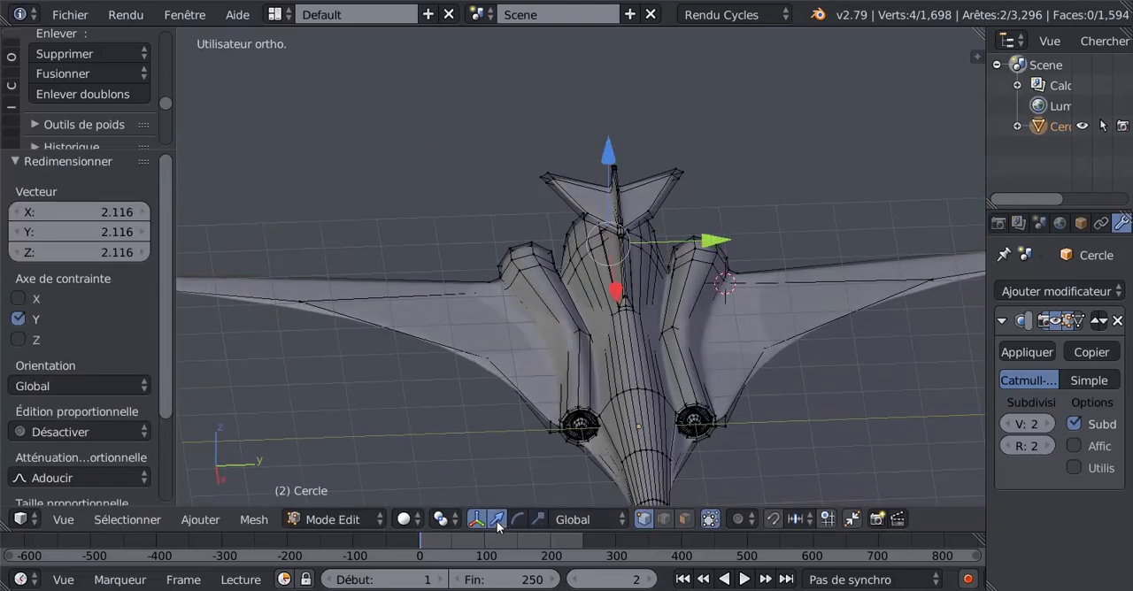
# - Lower the wing-tip vertices along Z so the wings droop, and examine the jet in object mode
pyautogui.scroll(-2, 627, 323)
pyautogui.moveTo(600, 165); pyautogui.dragTo(605, 241)
pyautogui.press('Tab')
pyautogui.moveTo(589, 377); pyautogui.dragTo(582, 337, button='middle')
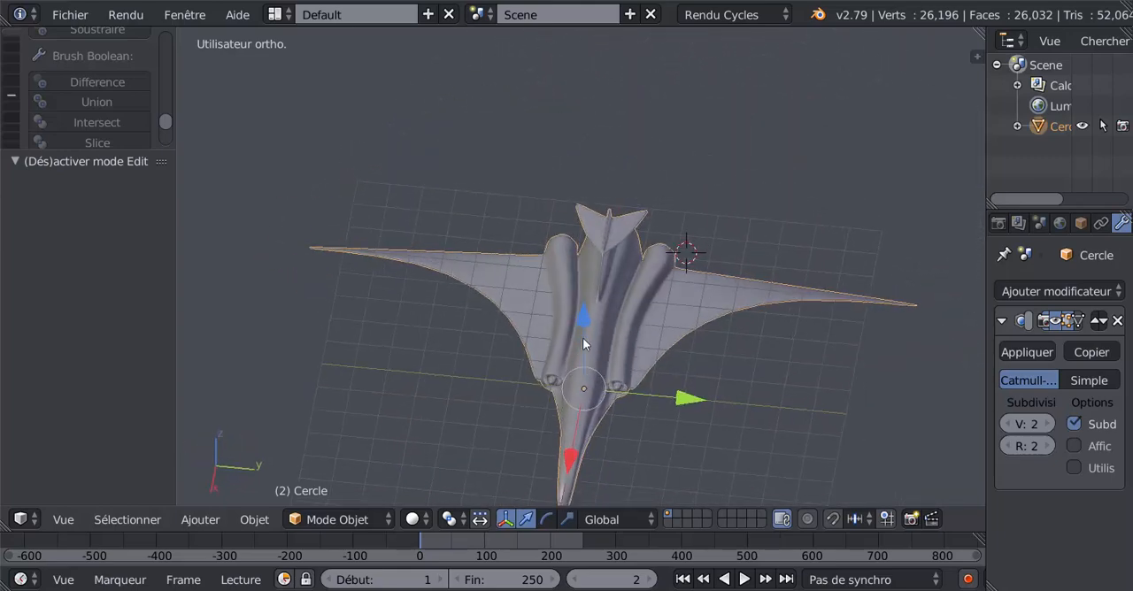
# - Return to edit mode and select the outer vertices at both ends of the tailplane
pyautogui.scroll(3, 643, 239)
pyautogui.press('Tab')
pyautogui.click(717, 157)
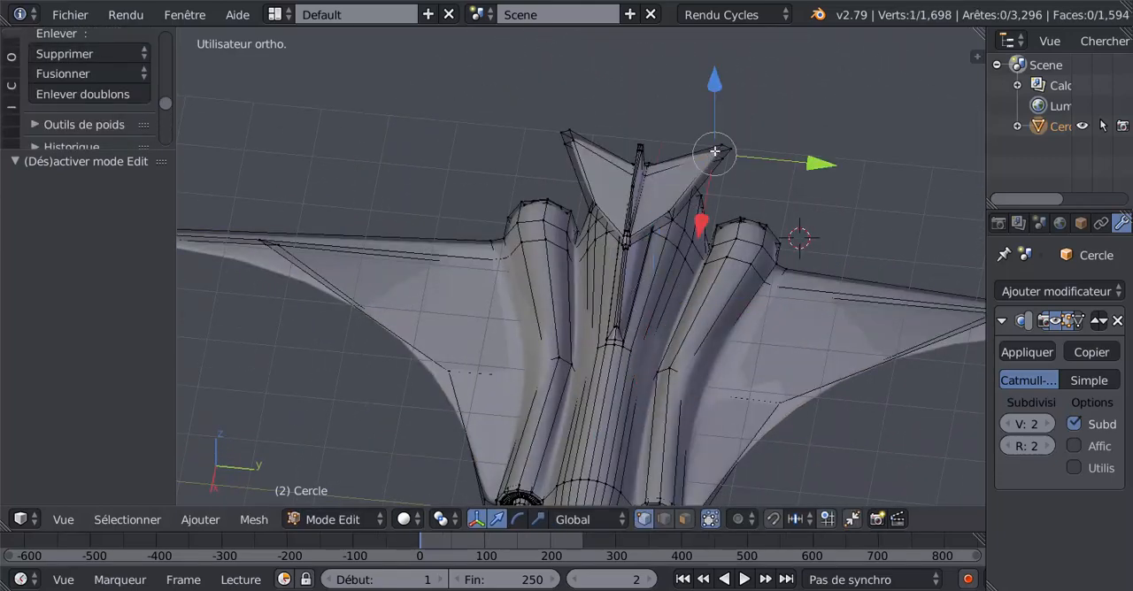
pyautogui.keyDown('shift'); pyautogui.rightClick(576, 131); pyautogui.keyUp('shift')
pyautogui.keyDown('shift'); pyautogui.rightClick(570, 137); pyautogui.keyUp('shift')
pyautogui.keyDown('shift'); pyautogui.rightClick(570, 141); pyautogui.keyUp('shift')
pyautogui.keyDown('shift'); pyautogui.rightClick(566, 135); pyautogui.keyUp('shift')
# - Try to stretch the selected tailplane vertices along Y
pyautogui.scroll(-4, 593, 430)
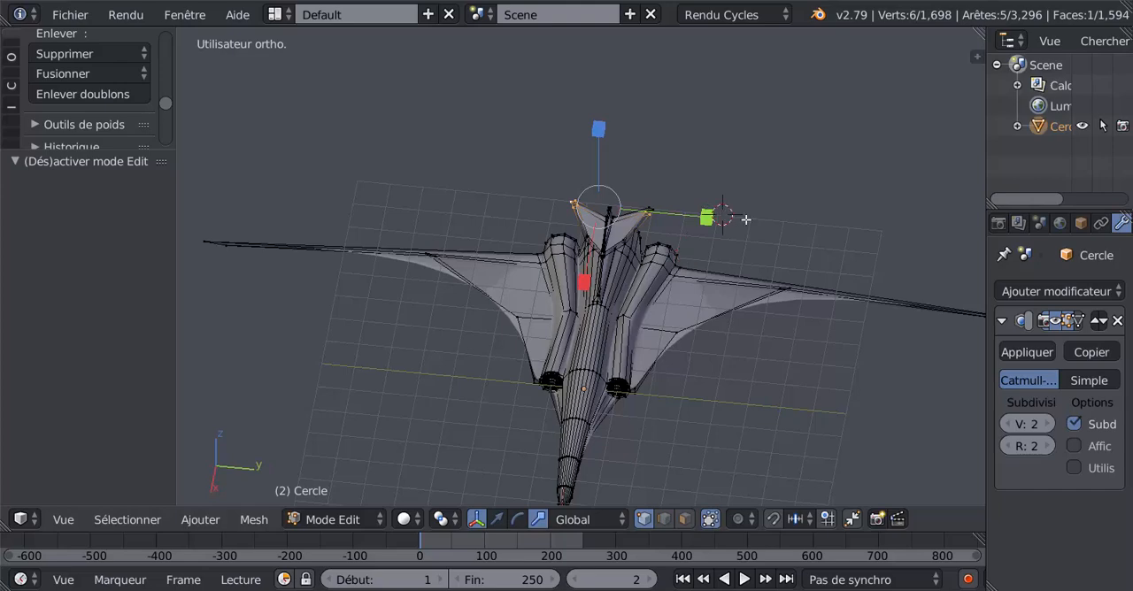
pyautogui.press('s')
pyautogui.press('y')
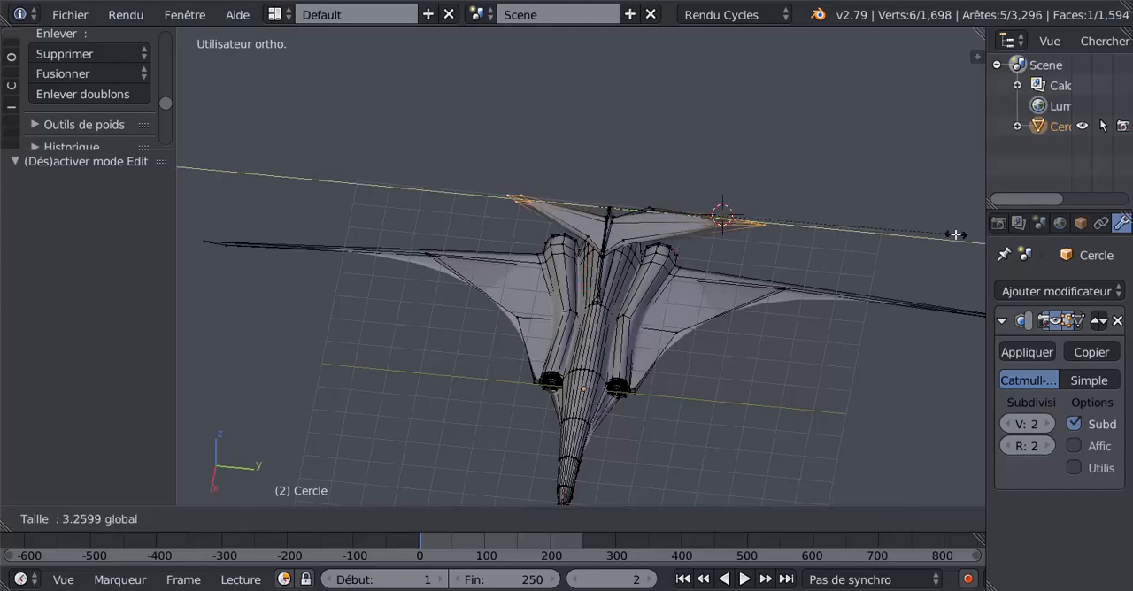
pyautogui.click(893, 250)
# - Add the missing tip vertices to the selection and scale both tailplane tips along Y by a factor of 3.062
pyautogui.moveTo(858, 262); pyautogui.dragTo(744, 192, button='middle')
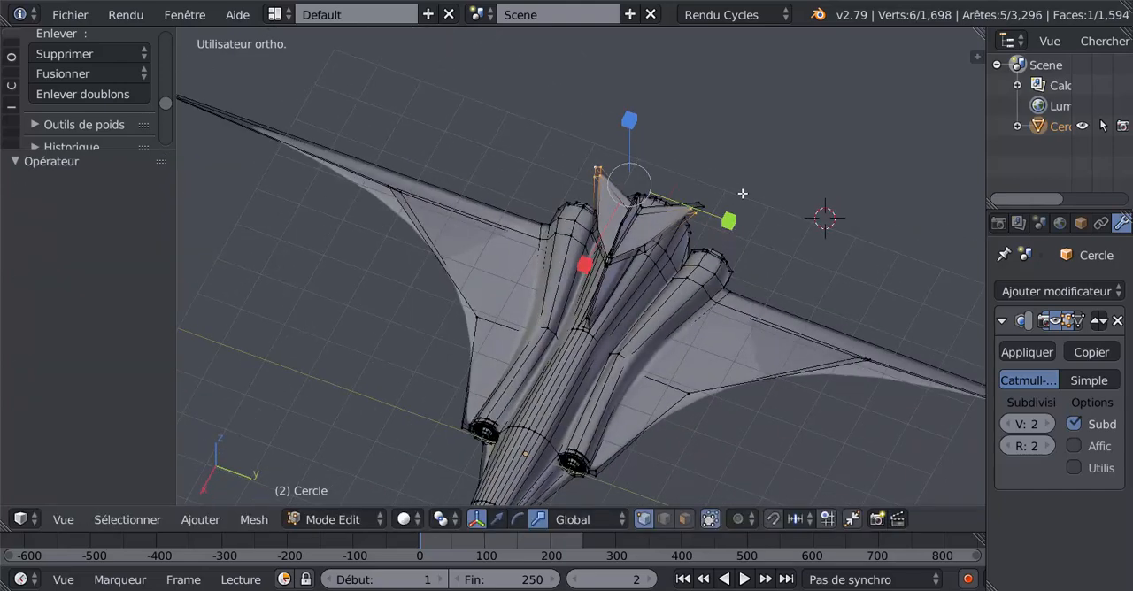
pyautogui.keyDown('shift'); pyautogui.rightClick(708, 193); pyautogui.keyUp('shift')
pyautogui.scroll(-4, 750, 223)
pyautogui.moveTo(698, 268); pyautogui.dragTo(727, 237, button='middle')
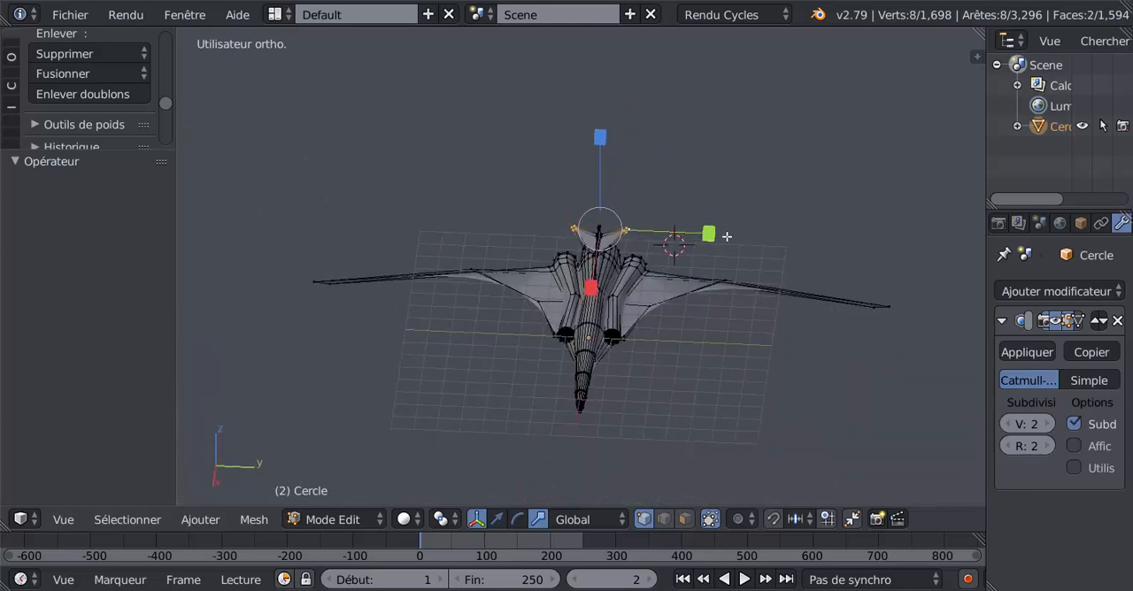
pyautogui.press('s')
pyautogui.press('y')
pyautogui.click(924, 242)
pyautogui.moveTo(924, 243); pyautogui.dragTo(739, 275, button='middle')
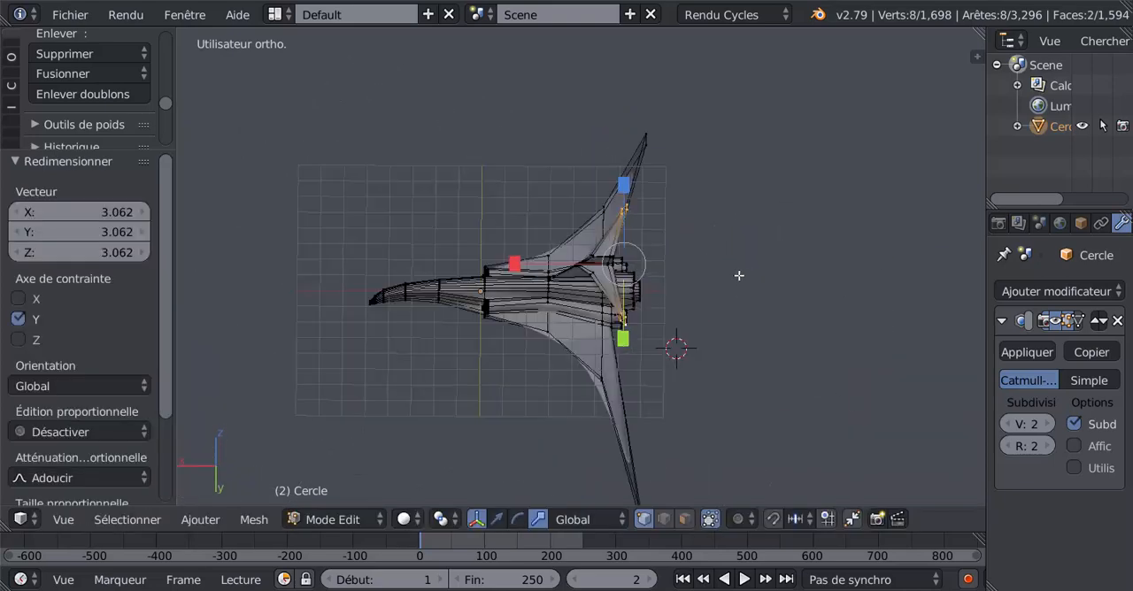
# - Scale the tailplane tips along X by 11.935, move them 0.661 along X, and check the result in object mode
pyautogui.scroll(2, 710, 310)
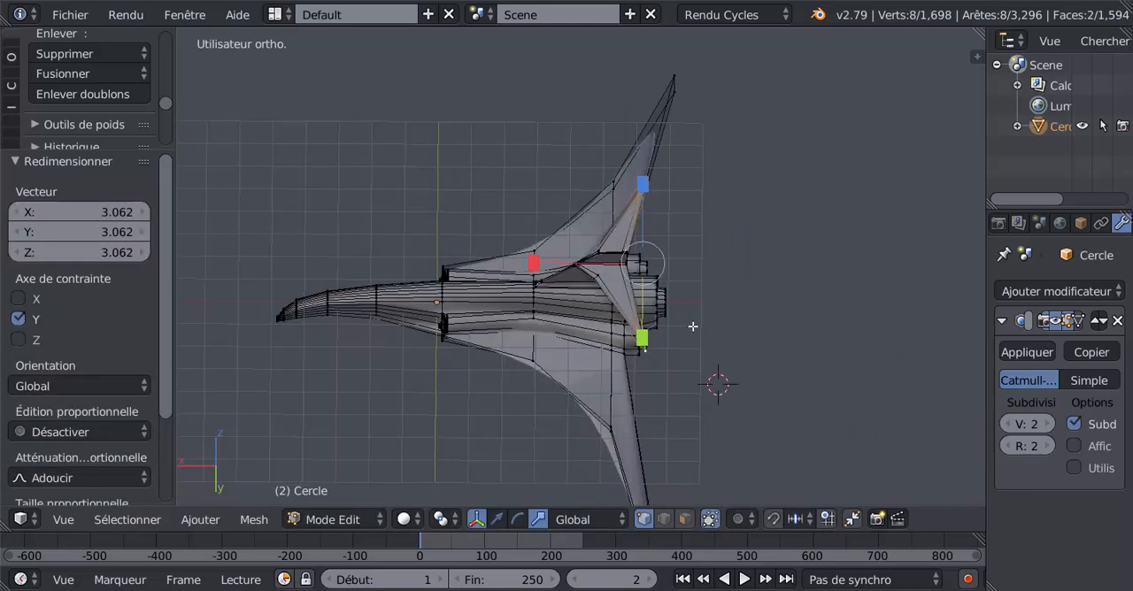
pyautogui.moveTo(539, 261); pyautogui.dragTo(197, 316)
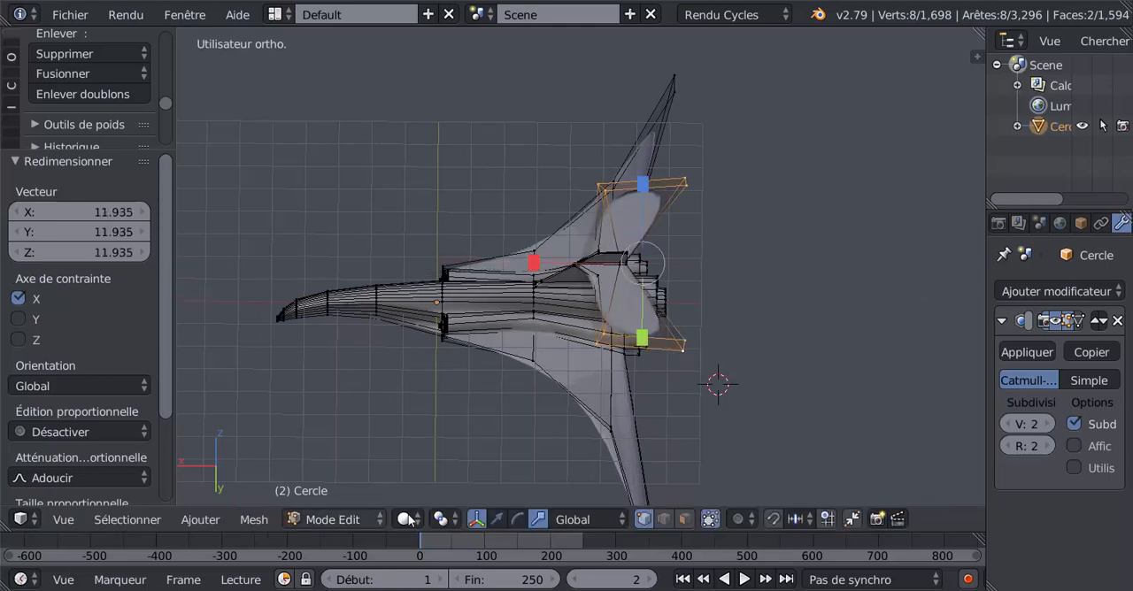
pyautogui.moveTo(565, 263); pyautogui.dragTo(531, 283)
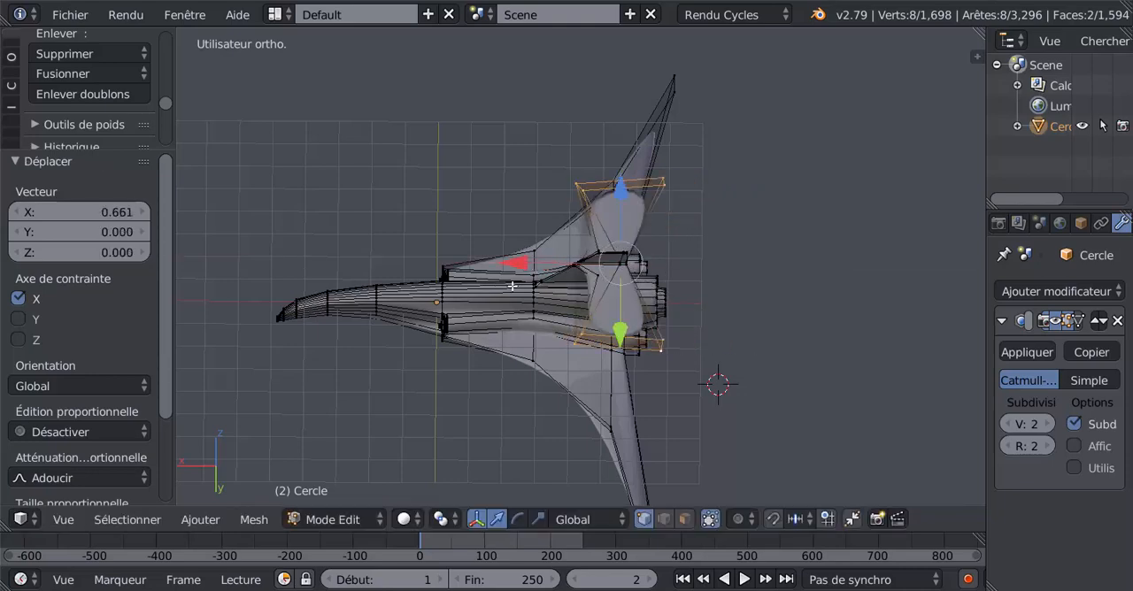
pyautogui.press('Tab')
pyautogui.moveTo(523, 326); pyautogui.dragTo(682, 424, button='middle')
pyautogui.press('Tab')
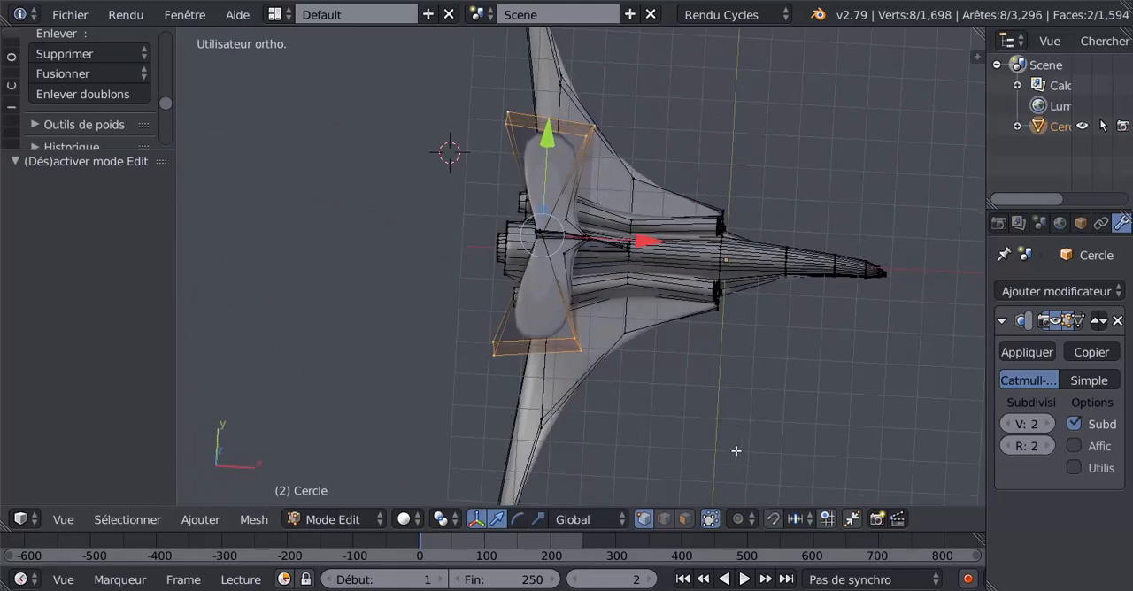
# - Scale the tailplane tips by 0.444, move them rearward along X, and check the swept tailplane in object mode
pyautogui.press('s')
pyautogui.click(637, 334)
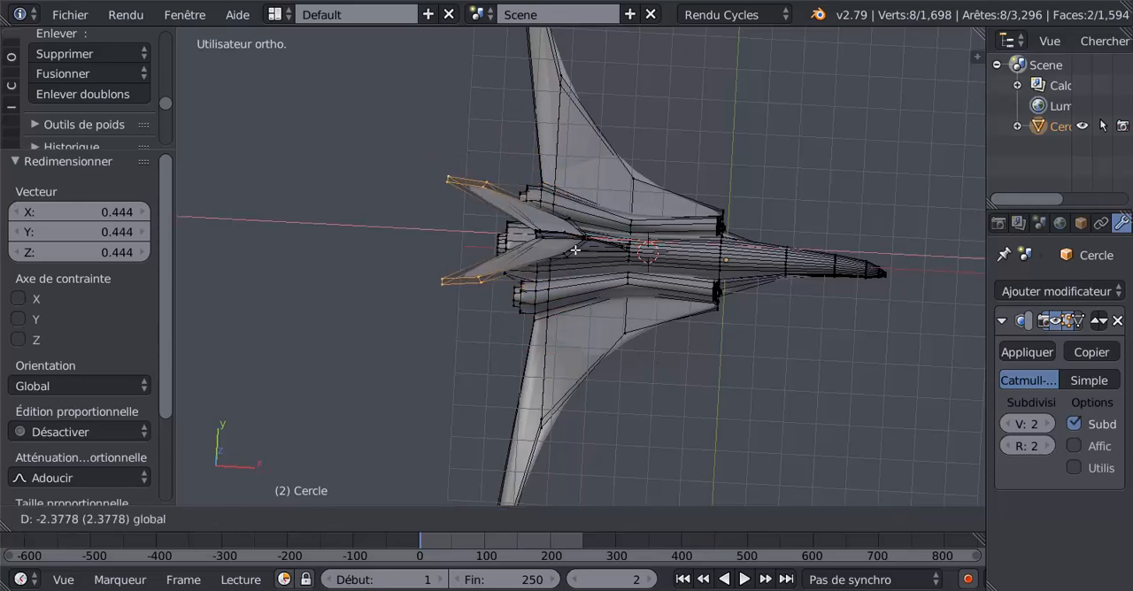
pyautogui.press('Tab')
pyautogui.moveTo(656, 239); pyautogui.dragTo(421, 298, button='middle')
pyautogui.press('Tab')
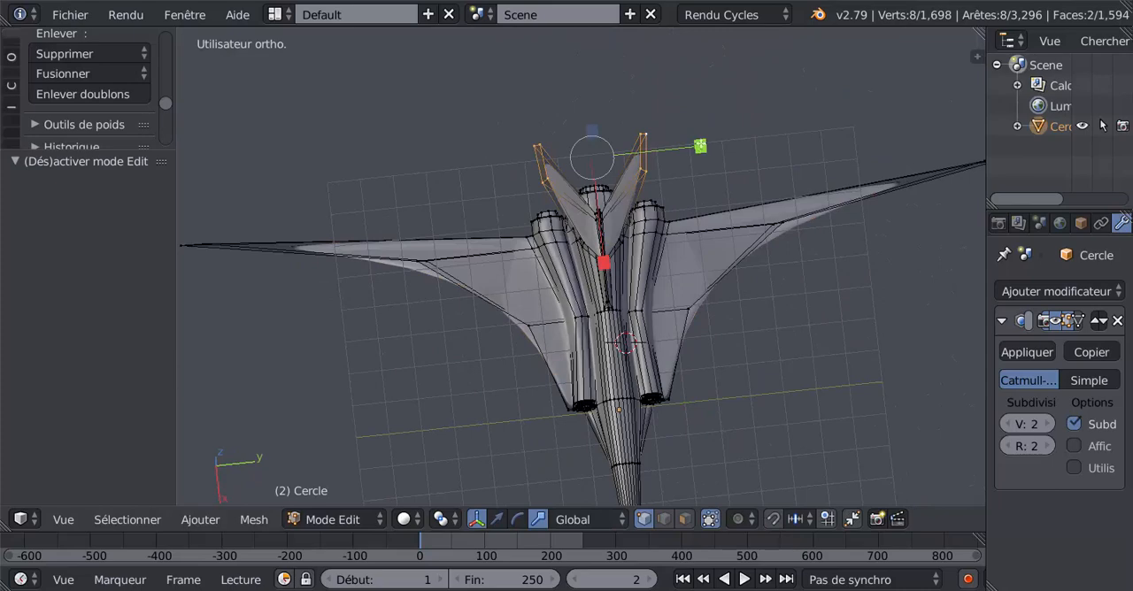
# - Widen the tailplane by scaling its tips along Y, and examine the whole jet from several sides in object mode
pyautogui.press('s')
pyautogui.click(860, 119)
pyautogui.press('Tab')
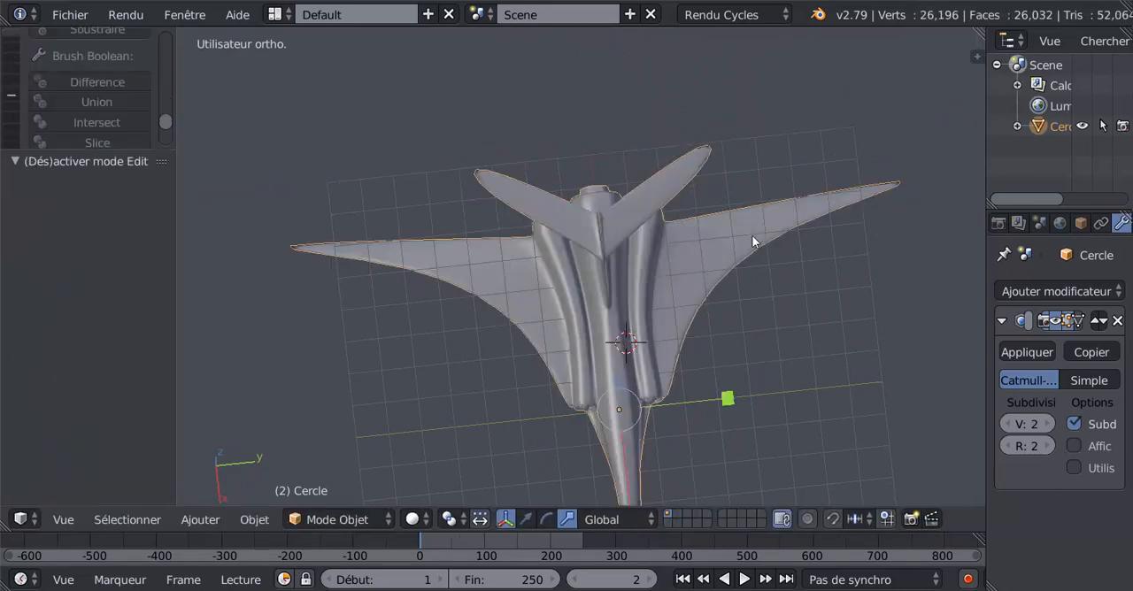
pyautogui.moveTo(753, 241); pyautogui.dragTo(842, 239, button='middle')
pyautogui.moveTo(796, 202); pyautogui.dragTo(687, 189, button='middle')
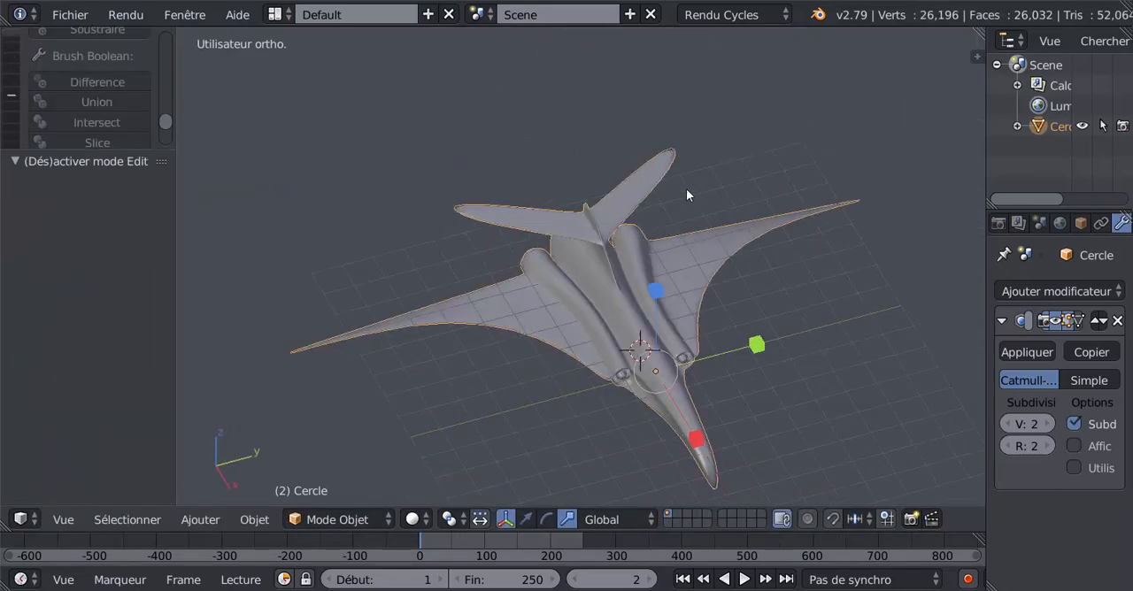
pyautogui.press('Tab')
pyautogui.moveTo(656, 152); pyautogui.dragTo(738, 157)
pyautogui.press('Tab')
pyautogui.moveTo(759, 265); pyautogui.dragTo(820, 254, button='middle')
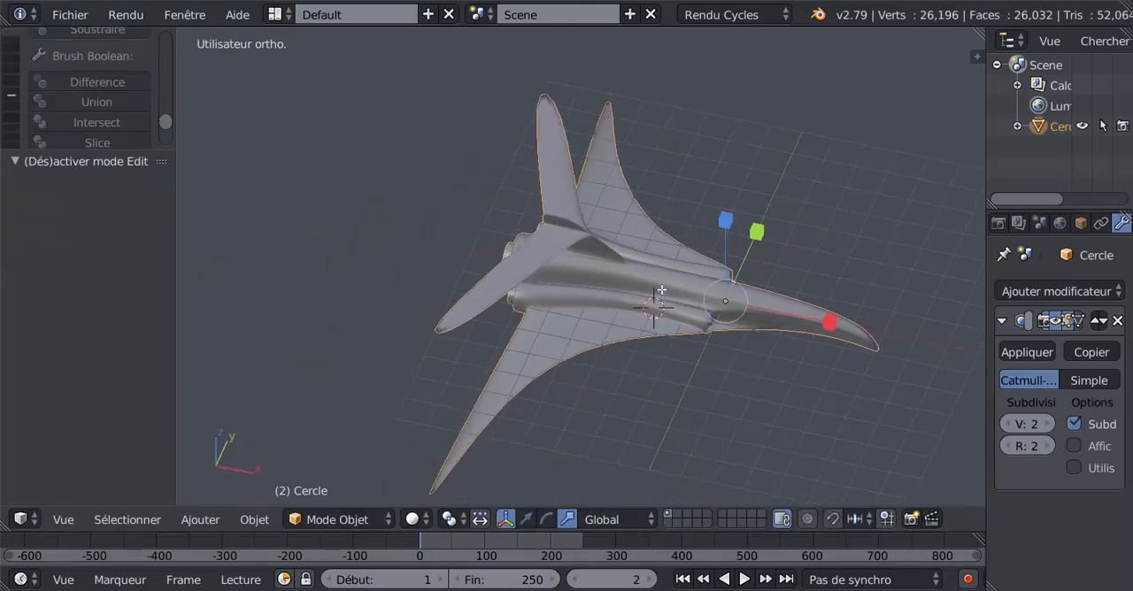
# - Select the rear faces of both tailplane halves in face selection mode and try moving them along X
pyautogui.press('Tab')
pyautogui.moveTo(661, 289); pyautogui.dragTo(678, 270, button='middle')
pyautogui.click(684, 514)
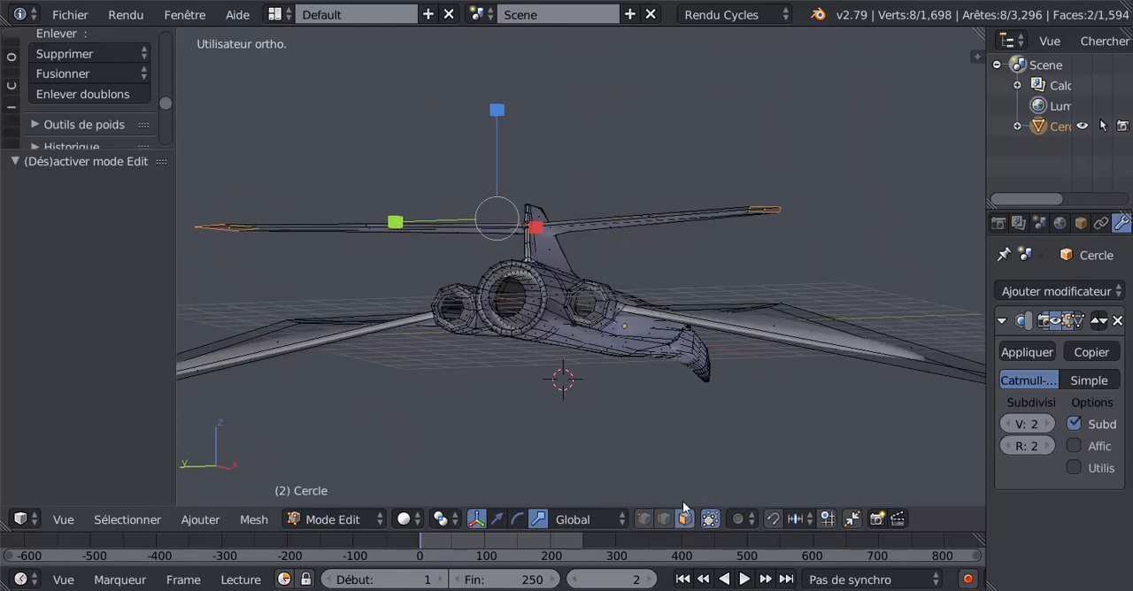
pyautogui.rightClick(648, 221)
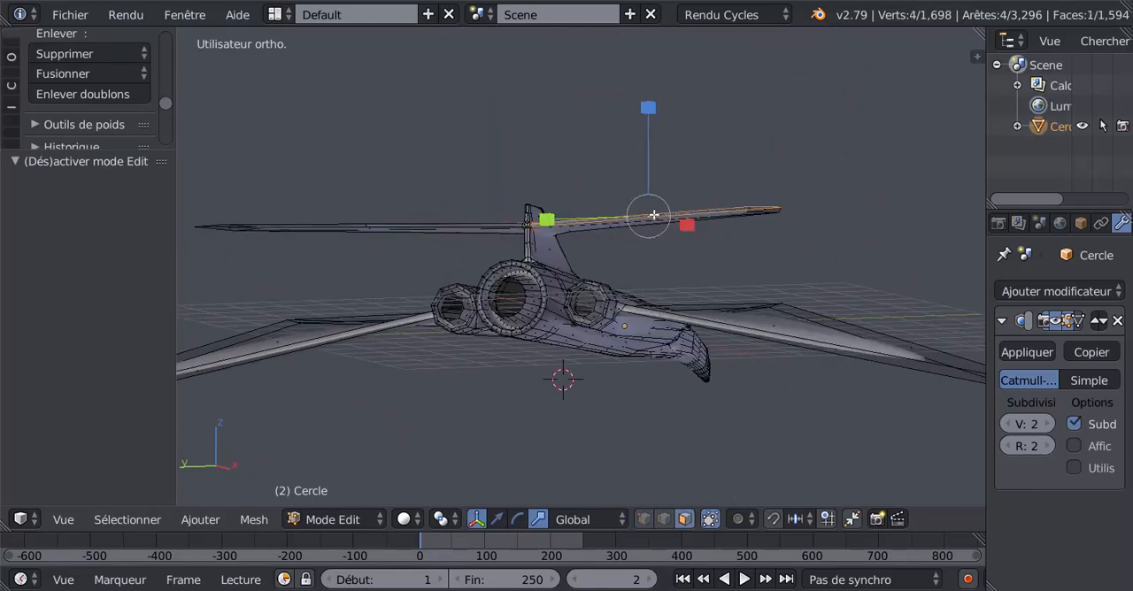
pyautogui.keyDown('shift'); pyautogui.rightClick(402, 223); pyautogui.keyUp('shift')
pyautogui.moveTo(471, 308); pyautogui.dragTo(481, 352, button='middle')
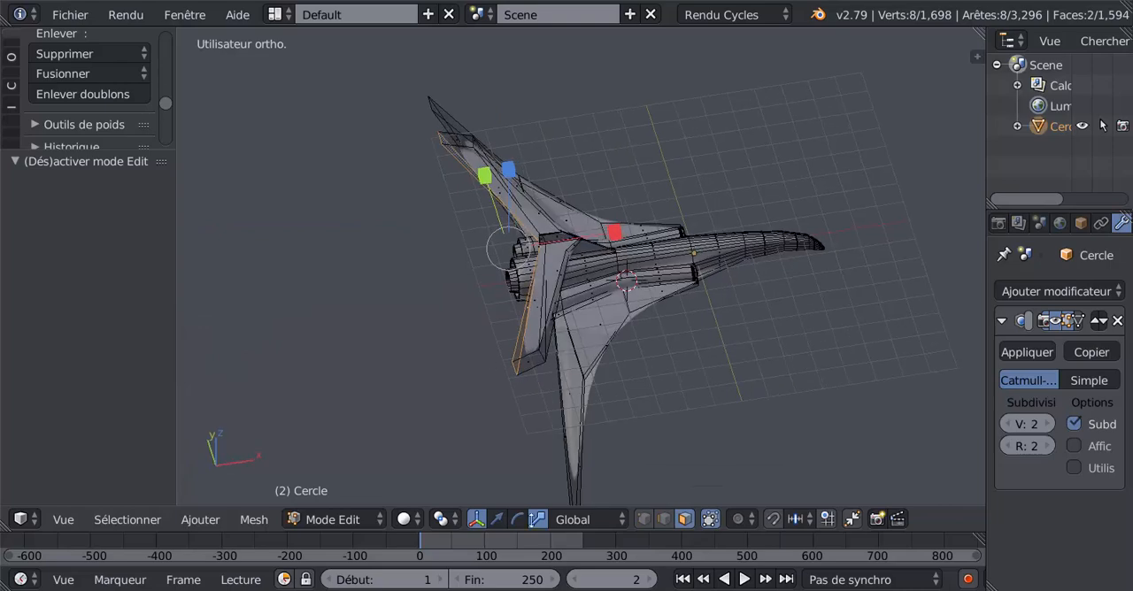
pyautogui.press('g')
pyautogui.press('x')
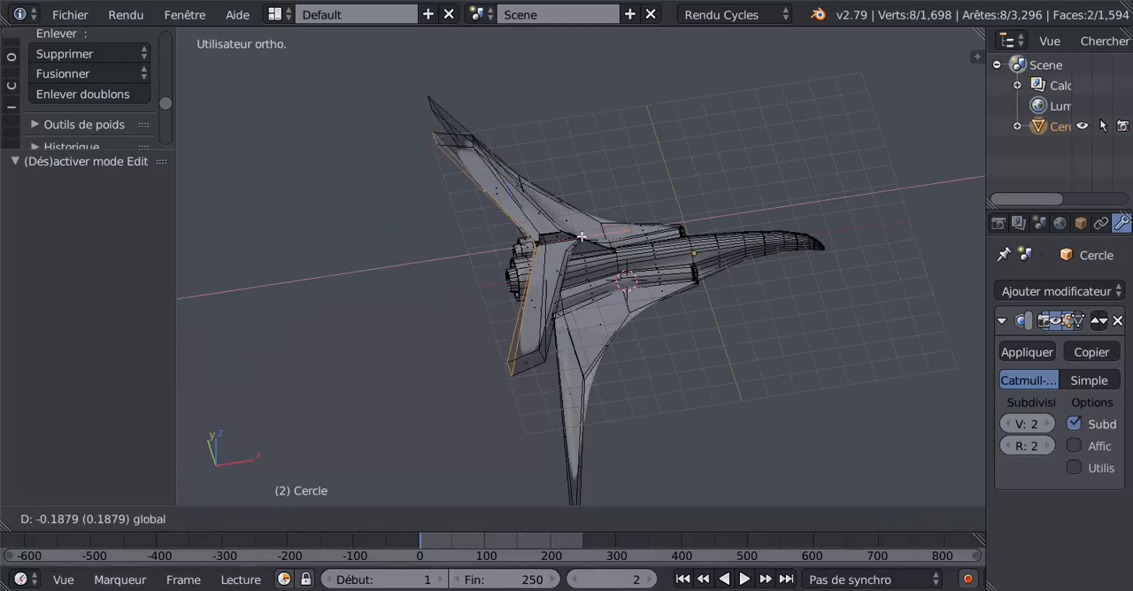
pyautogui.click(485, 310)
pyautogui.hotkey('ctrl', 'z')
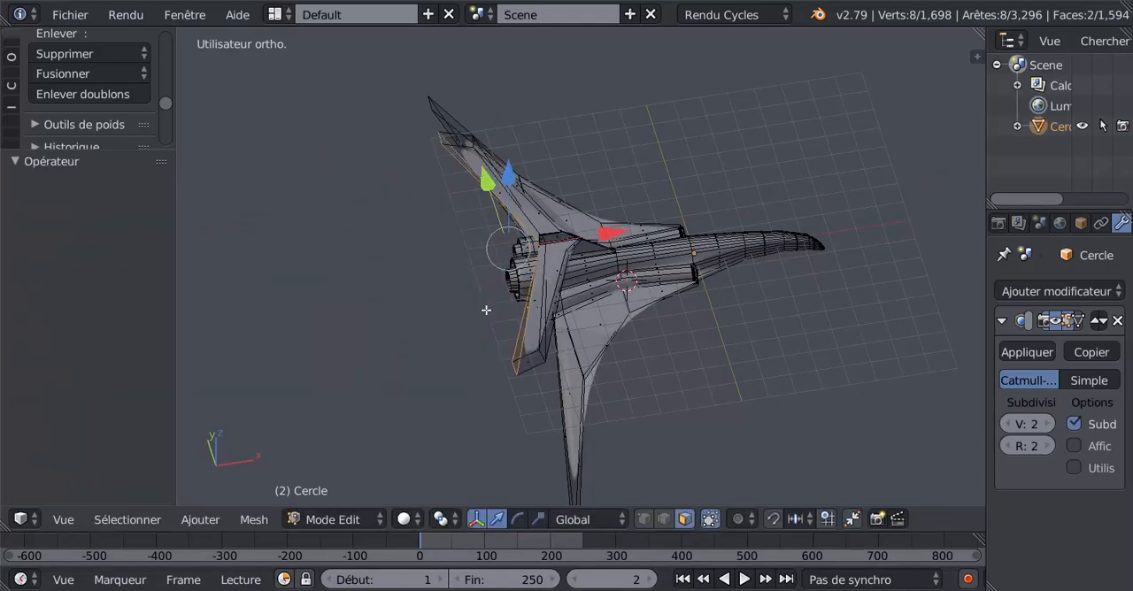
# - Add the narrow rear faces at the fin junction to the selection and move the tailplane's rear faces -3.664 along X
pyautogui.moveTo(512, 321); pyautogui.dragTo(862, 284, button='middle')
pyautogui.scroll(7, 572, 292)
pyautogui.scroll(3, 572, 291)
pyautogui.scroll(6, 764, 309)
pyautogui.keyDown('shift'); pyautogui.rightClick(683, 146); pyautogui.keyUp('shift')
pyautogui.keyDown('shift'); pyautogui.rightClick(660, 140); pyautogui.keyUp('shift')
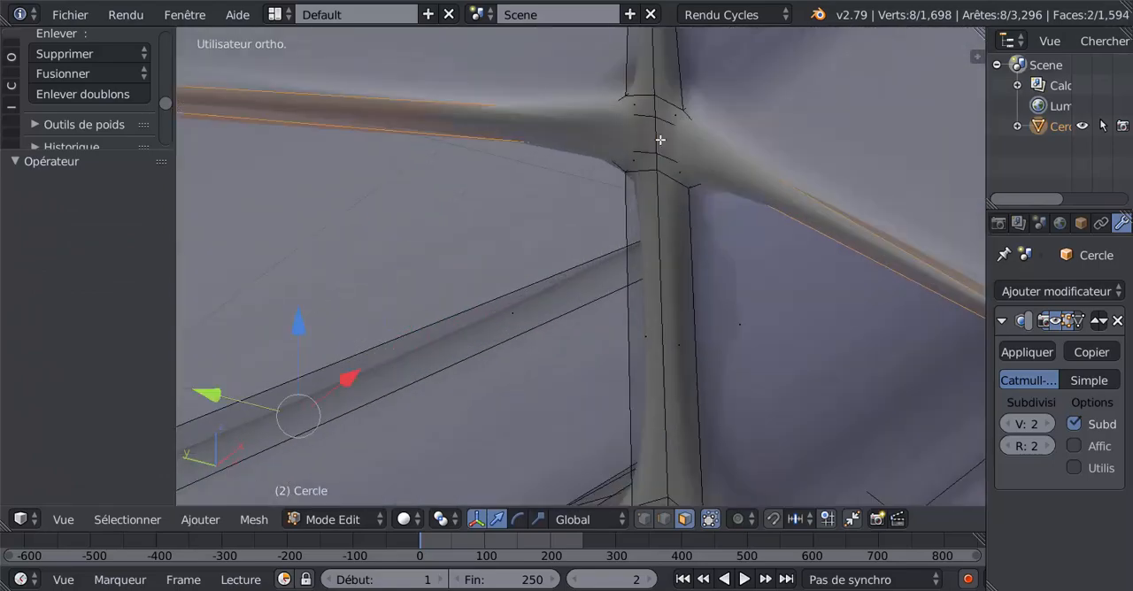
pyautogui.keyDown('shift'); pyautogui.rightClick(662, 138); pyautogui.keyUp('shift')
pyautogui.keyDown('shift'); pyautogui.rightClick(650, 136); pyautogui.keyUp('shift')
pyautogui.scroll(-4, 655, 177)
pyautogui.moveTo(655, 185); pyautogui.dragTo(644, 249, button='middle')
pyautogui.scroll(-6, 644, 250)
pyautogui.scroll(-4, 644, 250)
pyautogui.moveTo(621, 248); pyautogui.dragTo(539, 293)
pyautogui.moveTo(625, 361); pyautogui.dragTo(481, 392, button='middle')
pyautogui.scroll(2, 479, 392)
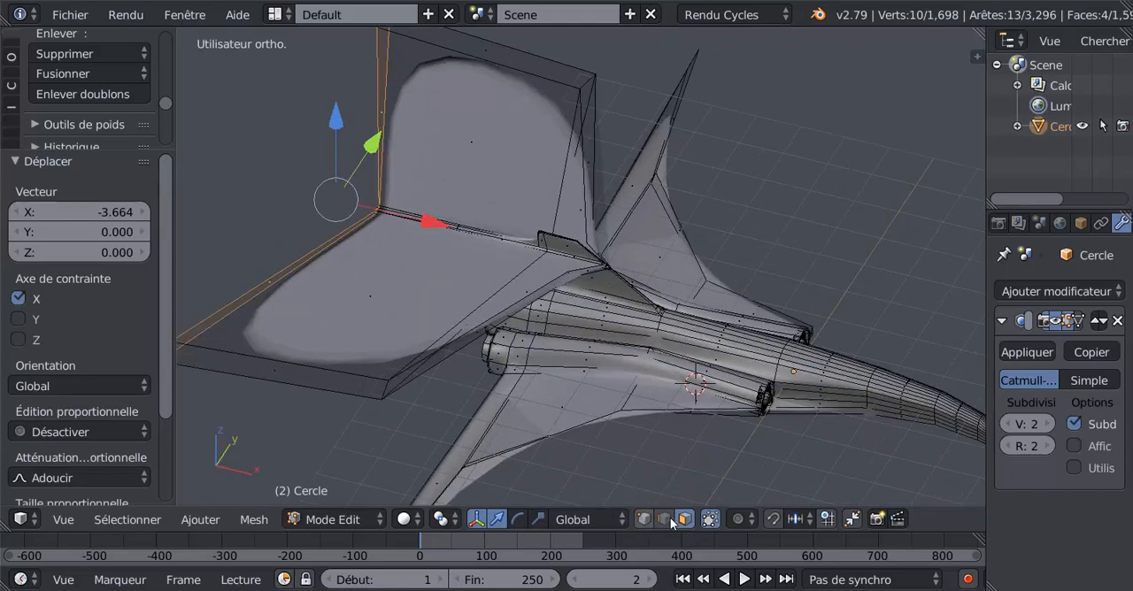
# - Select the front edge of each tailplane tip, move both edges rearward along X, and check the shape in object mode
pyautogui.rightClick(386, 387)
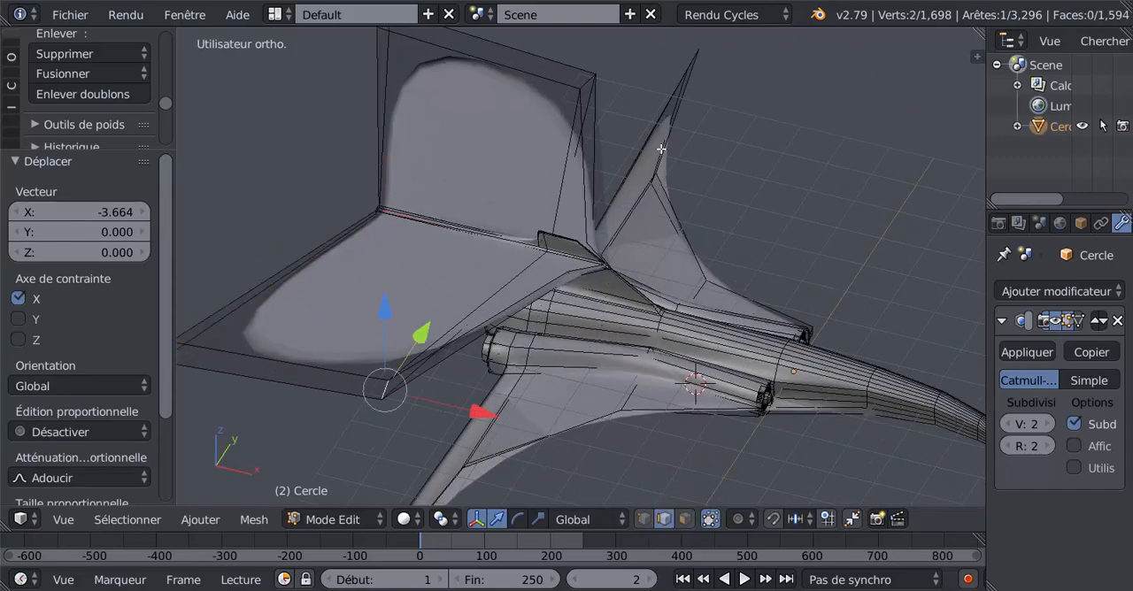
pyautogui.moveTo(661, 149); pyautogui.dragTo(845, 211, button='middle')
pyautogui.keyDown('shift'); pyautogui.rightClick(852, 229); pyautogui.keyUp('shift')
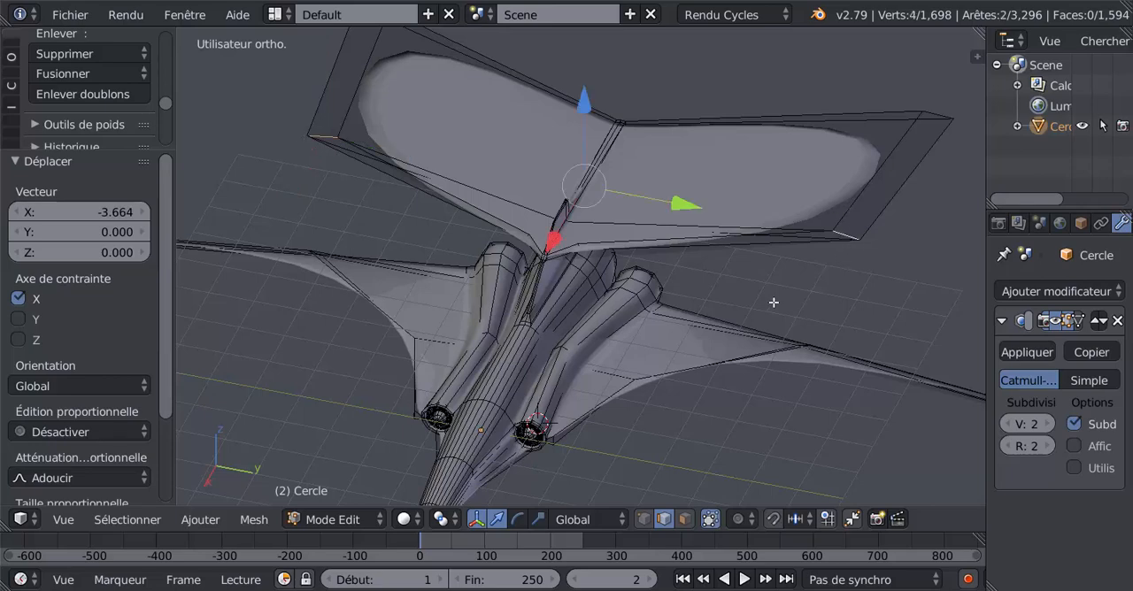
pyautogui.moveTo(774, 302); pyautogui.dragTo(663, 228, button='middle')
pyautogui.moveTo(599, 237); pyautogui.dragTo(738, 242)
pyautogui.press('Tab')
pyautogui.moveTo(708, 253); pyautogui.dragTo(837, 226, button='middle')
pyautogui.press('Tab')
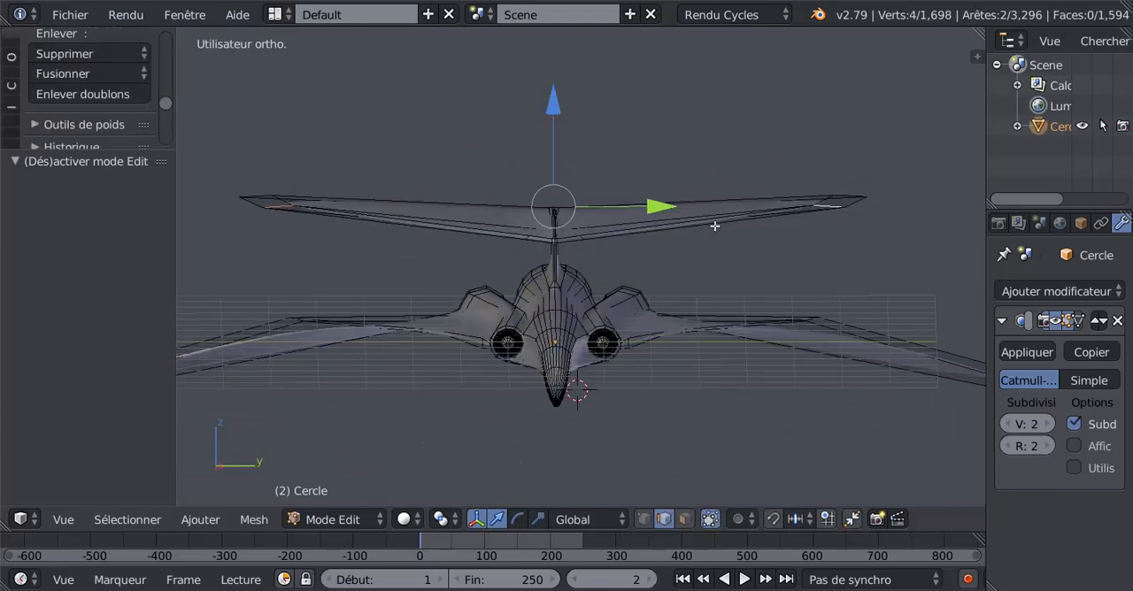
pyautogui.moveTo(714, 226); pyautogui.dragTo(678, 240, button='middle')
pyautogui.press('Tab')
pyautogui.press('Tab')
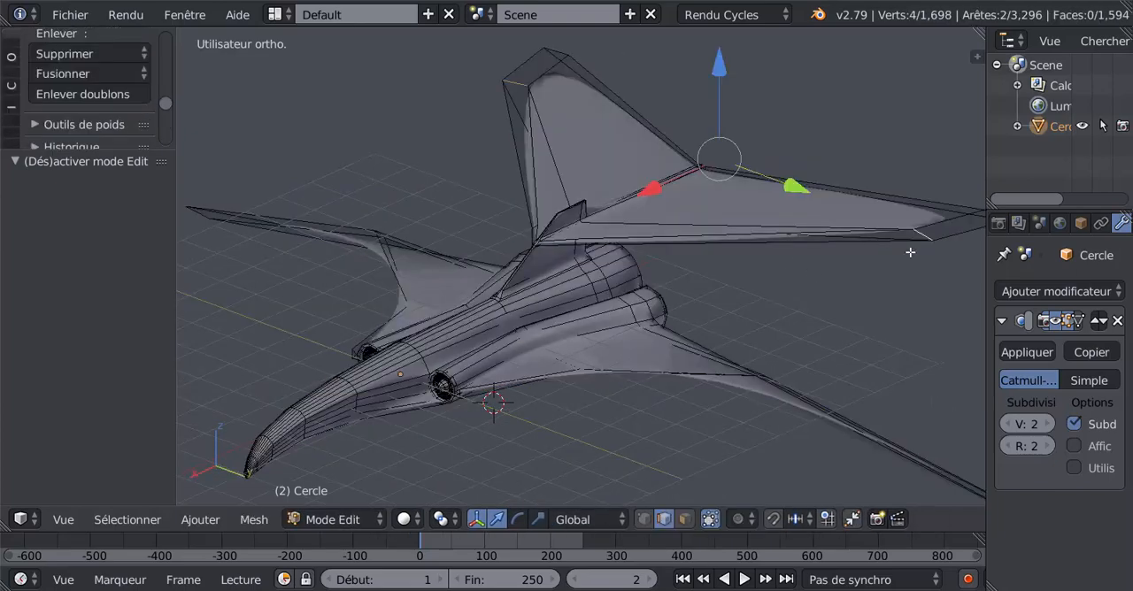
# - Select the end faces of both tailplane tips and lower them along Z
pyautogui.keyDown('shift'); pyautogui.moveTo(814, 273); pyautogui.dragTo(727, 289, button='middle'); pyautogui.keyUp('shift')
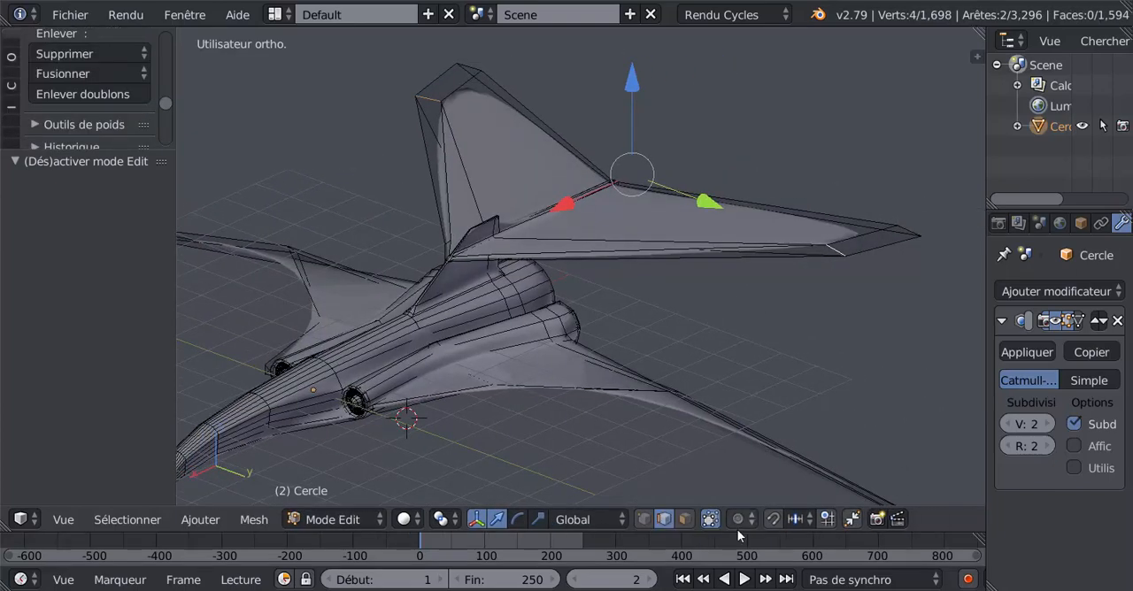
pyautogui.click(681, 520)
pyautogui.rightClick(855, 248)
pyautogui.rightClick(470, 94)
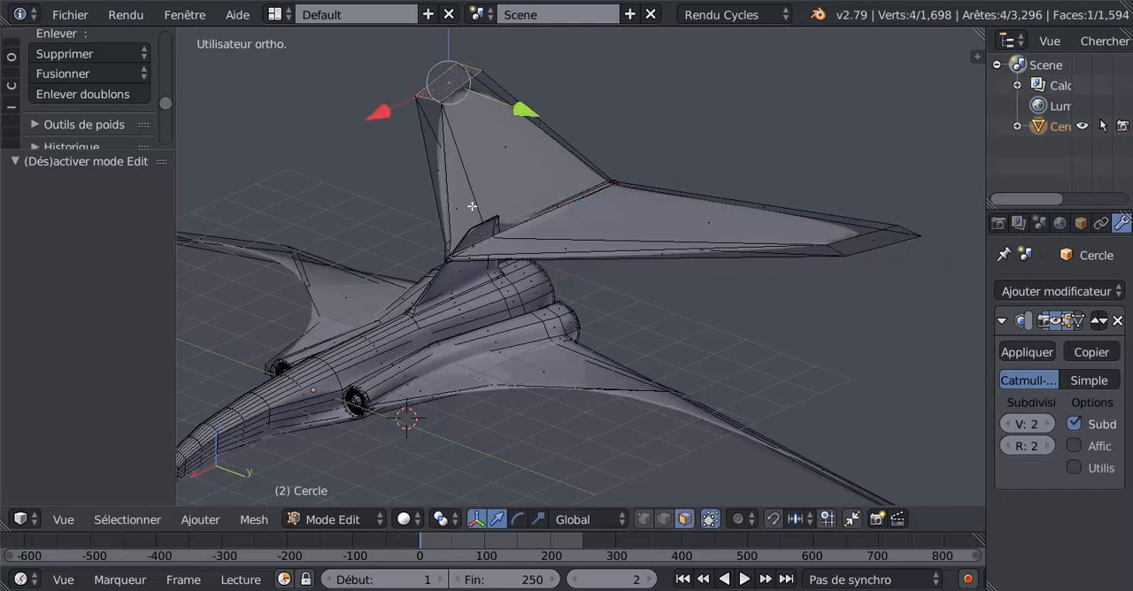
pyautogui.moveTo(470, 94); pyautogui.dragTo(788, 202, button='middle')
pyautogui.keyDown('shift'); pyautogui.rightClick(845, 198); pyautogui.keyUp('shift')
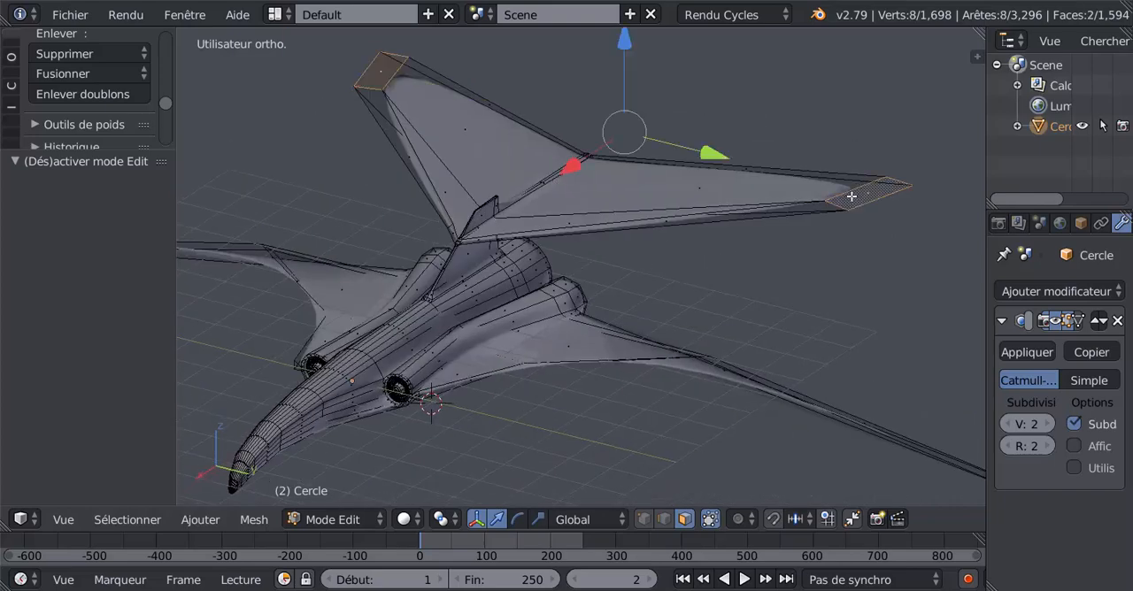
pyautogui.moveTo(692, 253); pyautogui.dragTo(761, 233, button='middle')
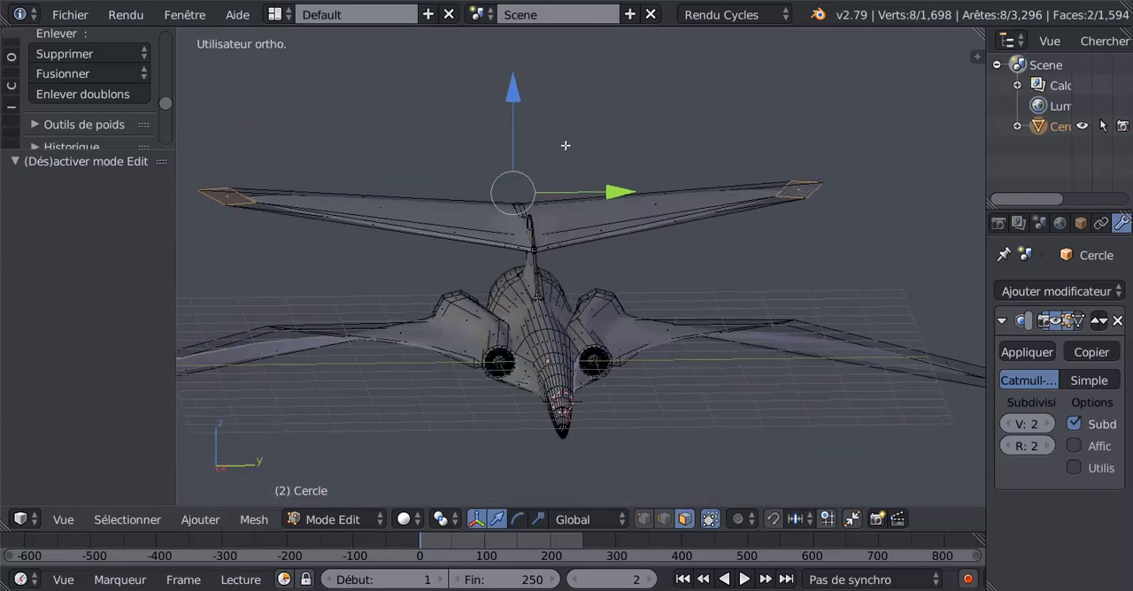
pyautogui.moveTo(516, 96); pyautogui.dragTo(522, 165)
pyautogui.press('Tab')
# - Shift both tailplane tip faces forward along X and check the outline in object mode
pyautogui.moveTo(548, 169); pyautogui.dragTo(656, 314, button='middle')
pyautogui.press('Tab')
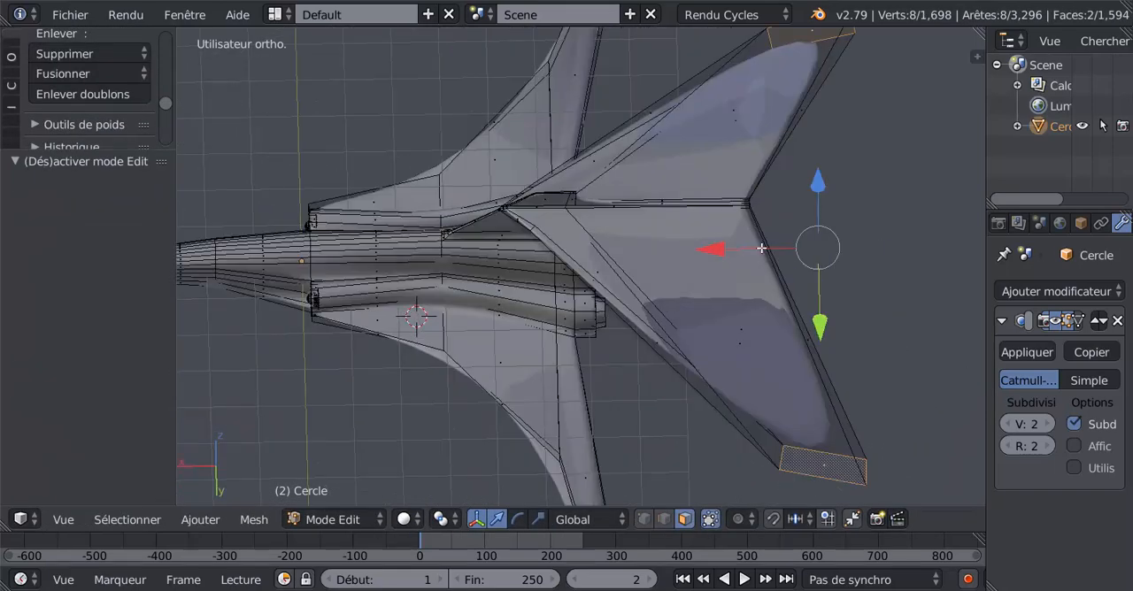
pyautogui.moveTo(713, 250); pyautogui.dragTo(678, 247)
pyautogui.press('Tab')
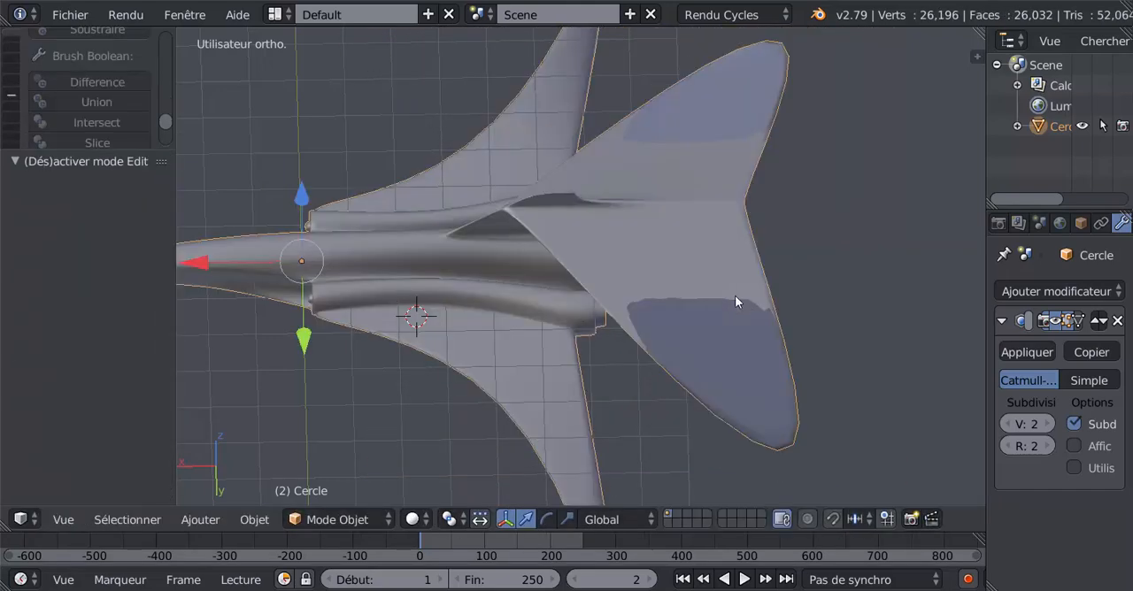
# - Select one large face on each tailplane half, raise both along Z, and check the surface in object mode
pyautogui.press('Tab')
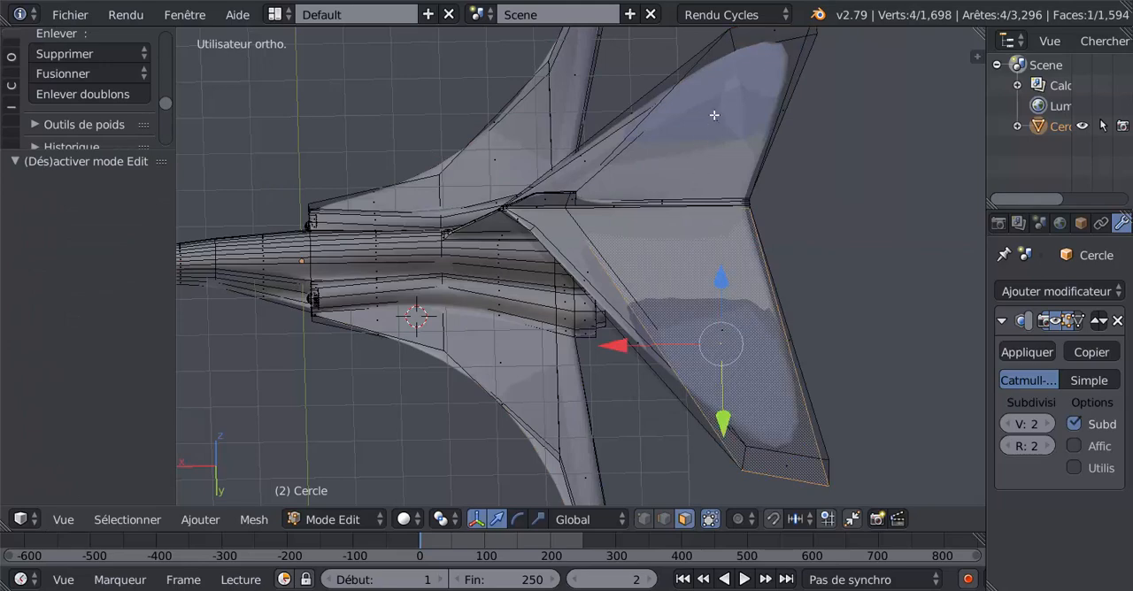
pyautogui.moveTo(703, 263); pyautogui.dragTo(671, 281, button='middle')
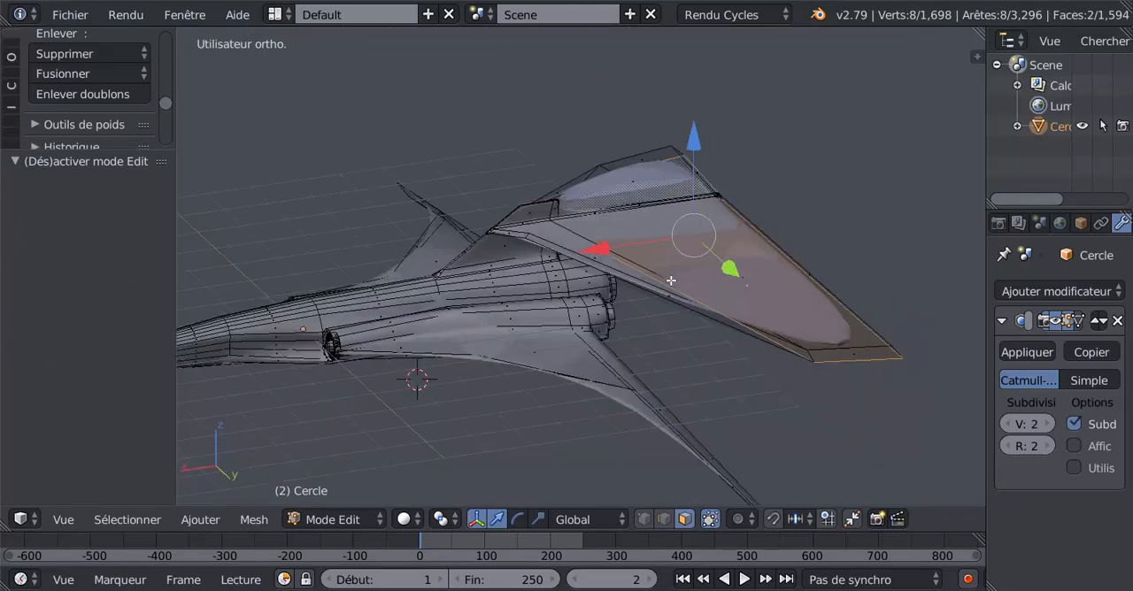
pyautogui.press('g')
pyautogui.press('z')
pyautogui.click(699, 153)
pyautogui.press('Tab')
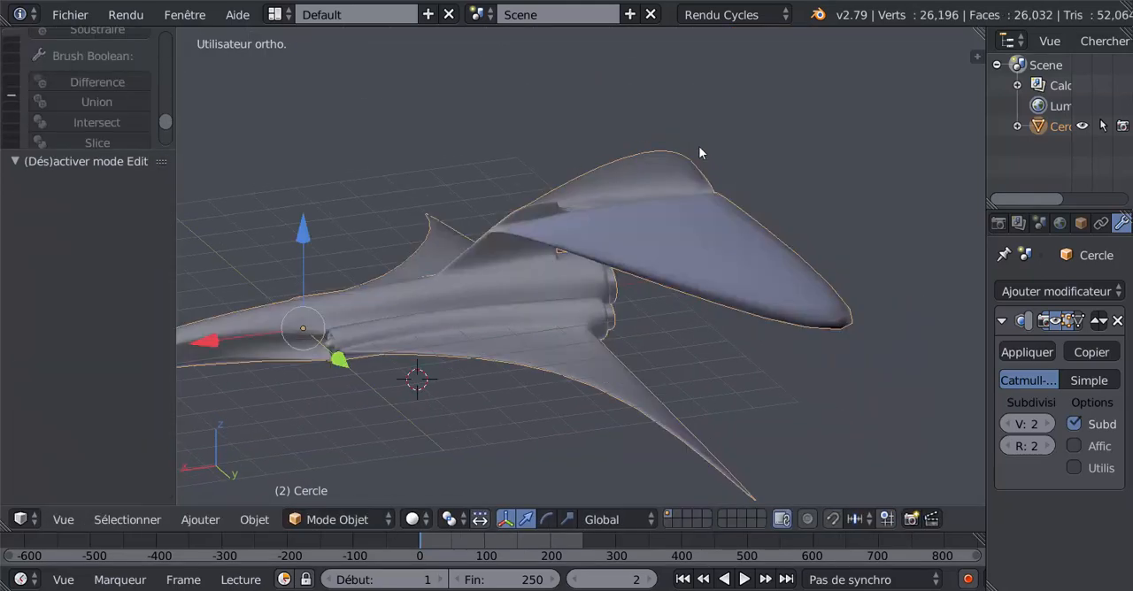
pyautogui.moveTo(700, 153); pyautogui.dragTo(678, 241, button='middle')
# - Lower the two selected large tailplane faces along Z and inspect the shading in object mode
pyautogui.press('Tab')
pyautogui.press('Tab')
pyautogui.press('Tab')
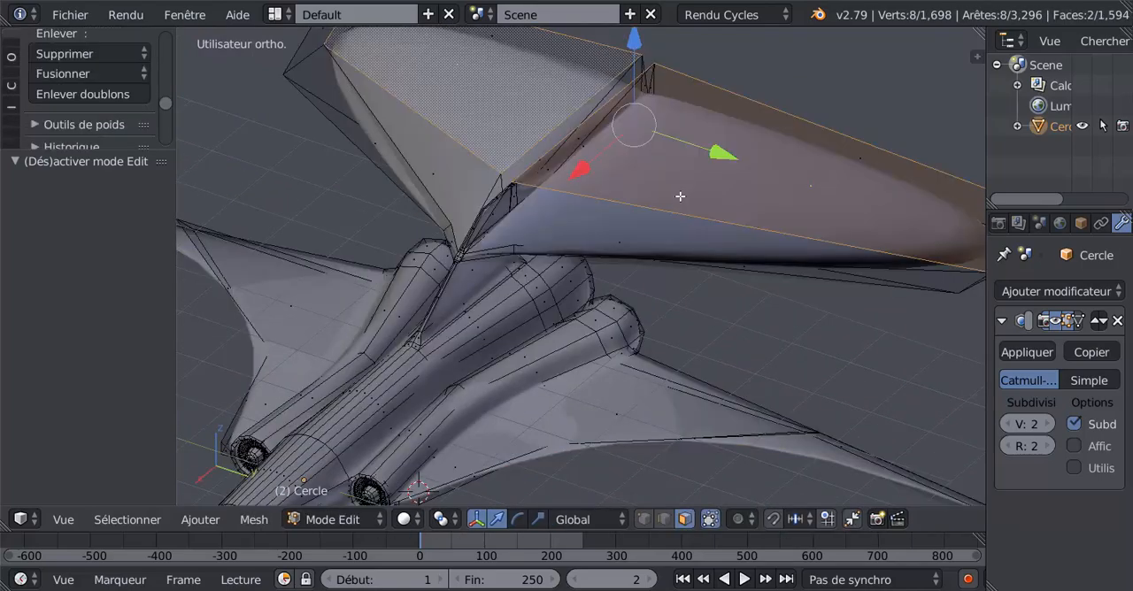
# - Recalculate and flip the normals of the large upper face on one tailplane half, and check its shading
pyautogui.press('Tab')
pyautogui.press('Tab')
pyautogui.scroll(-6, 671, 243)
pyautogui.moveTo(599, 117); pyautogui.dragTo(608, 141)
pyautogui.press('Tab')
pyautogui.moveTo(689, 235); pyautogui.dragTo(593, 224, button='middle')
pyautogui.scroll(5, 581, 235)
pyautogui.press('Tab')
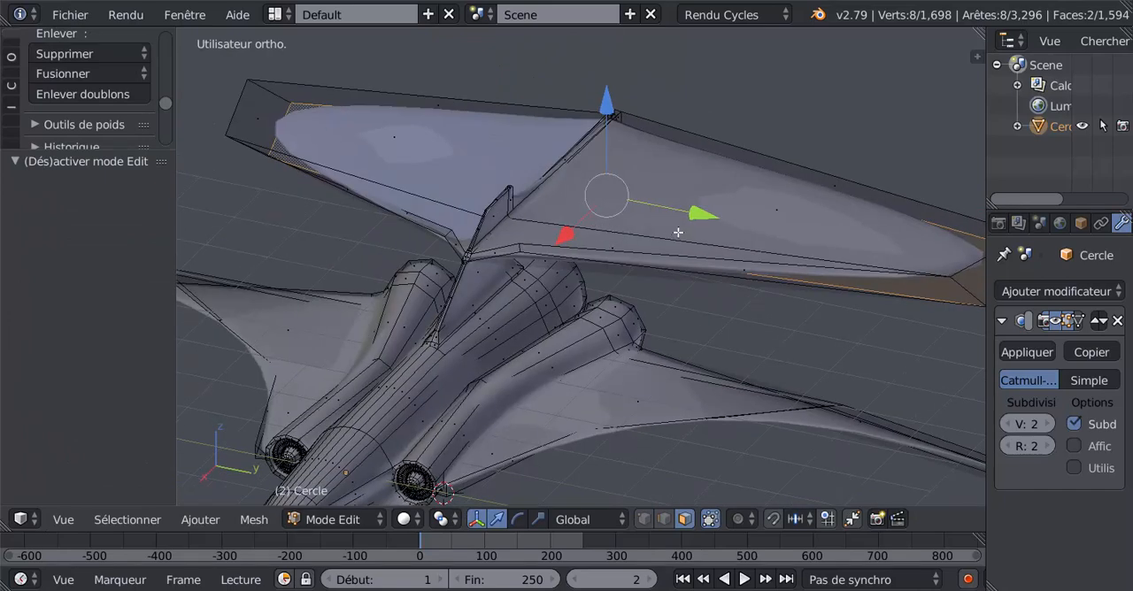
pyautogui.rightClick(432, 158)
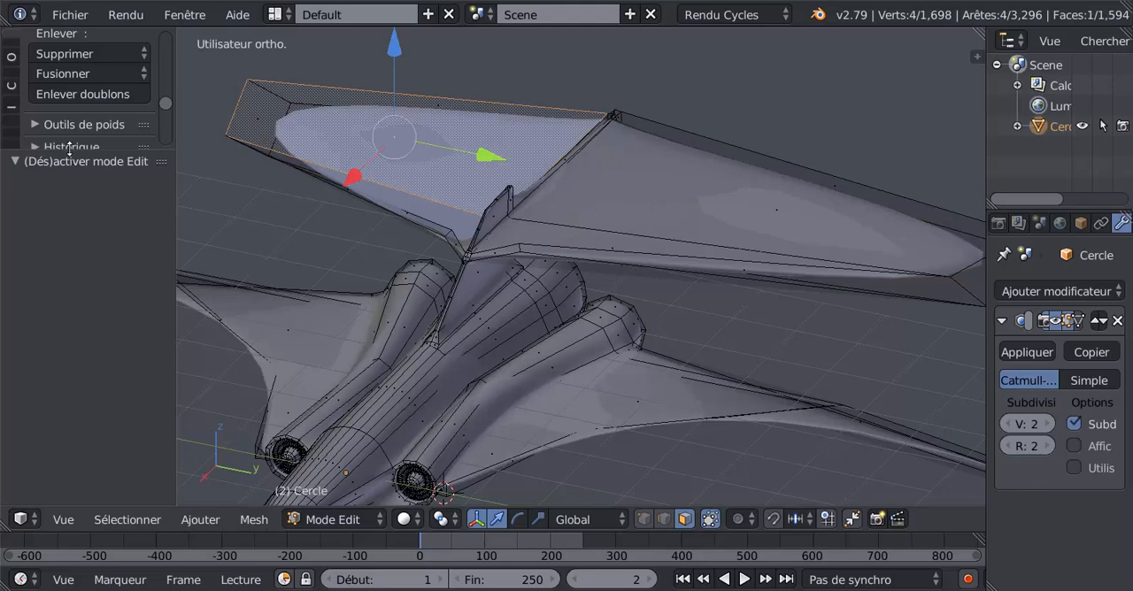
pyautogui.moveTo(69, 148); pyautogui.dragTo(53, 370)
pyautogui.click(12, 49)
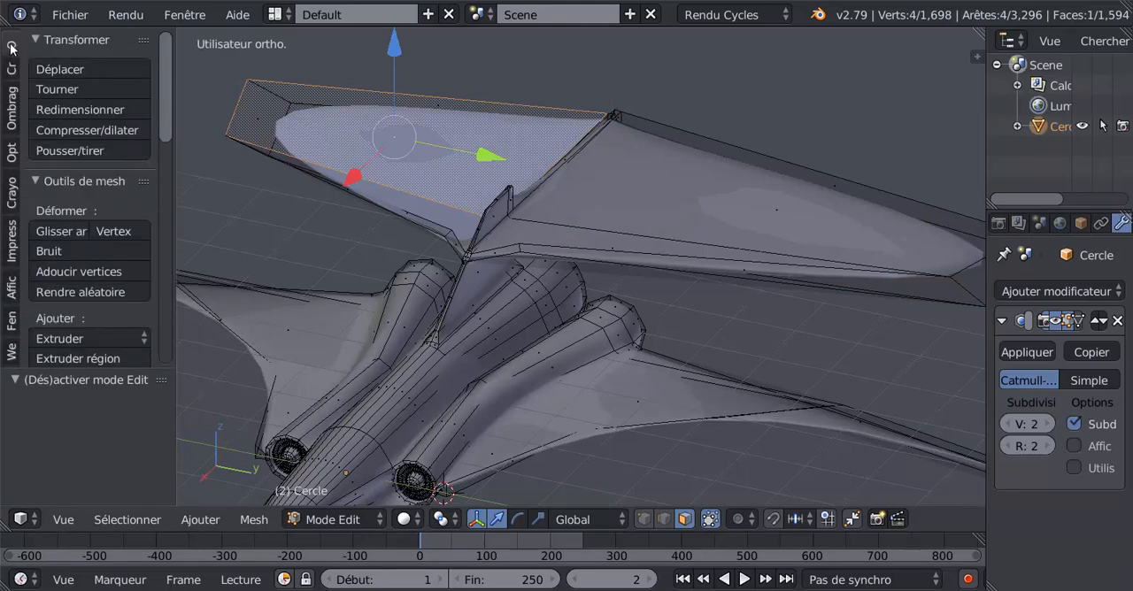
pyautogui.click(11, 111)
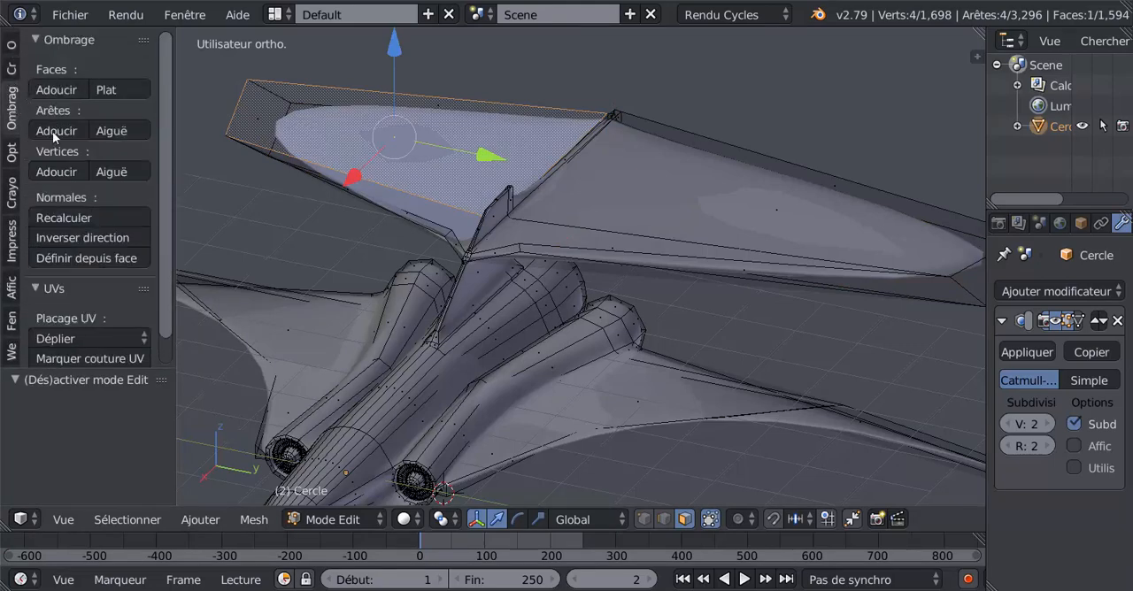
pyautogui.click(71, 227)
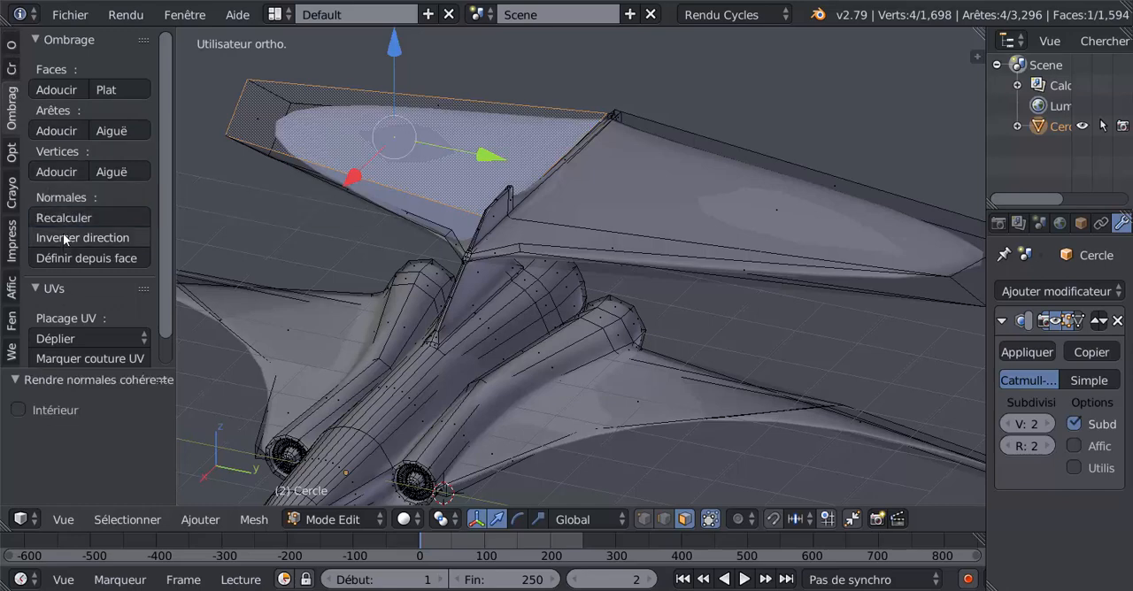
pyautogui.click(71, 239)
pyautogui.press('Tab')
pyautogui.press('Tab')
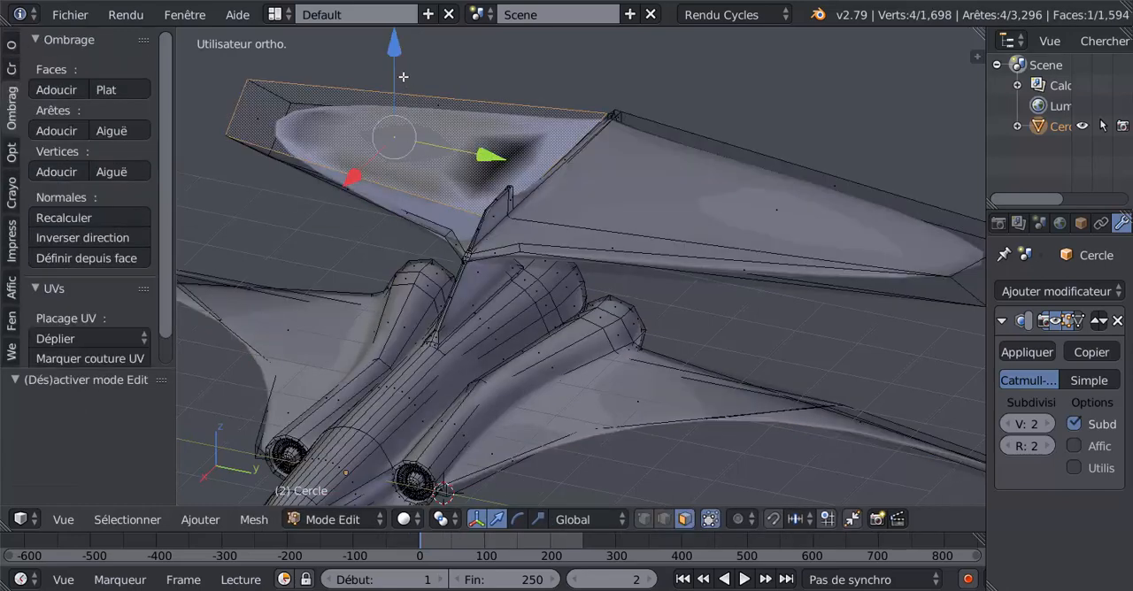
# - Try moving a large face of one tailplane half -0.737 along Z and check it in object mode
pyautogui.moveTo(403, 77); pyautogui.dragTo(398, 93)
pyautogui.moveTo(398, 93); pyautogui.dragTo(662, 64, button='middle')
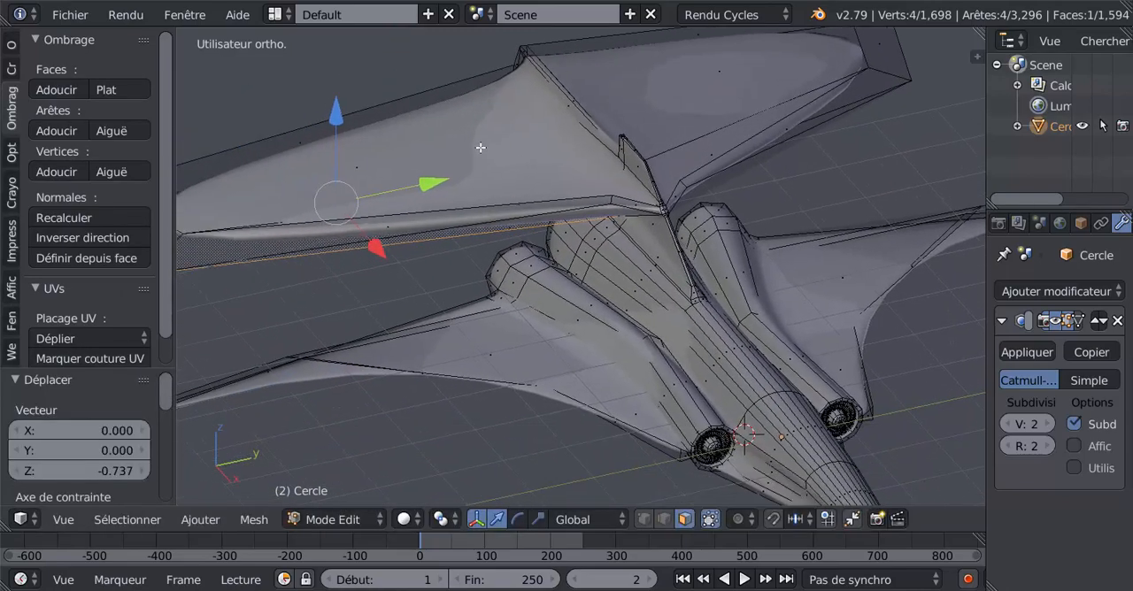
pyautogui.press('Tab')
pyautogui.scroll(-2, 480, 147)
pyautogui.moveTo(481, 147); pyautogui.dragTo(586, 206, button='middle')
pyautogui.press('Tab')
pyautogui.hotkey('ctrl', 'z')
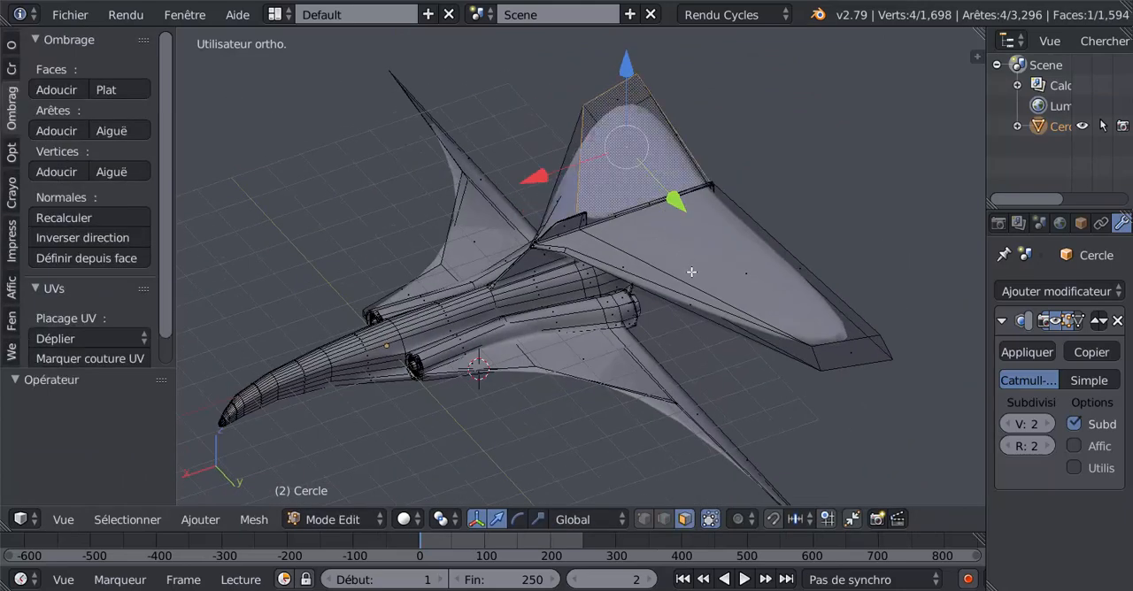
# - Undo the tailplane edits back to the point before its rear faces were moved along X
pyautogui.keyDown('shift'); pyautogui.rightClick(722, 270); pyautogui.keyUp('shift')
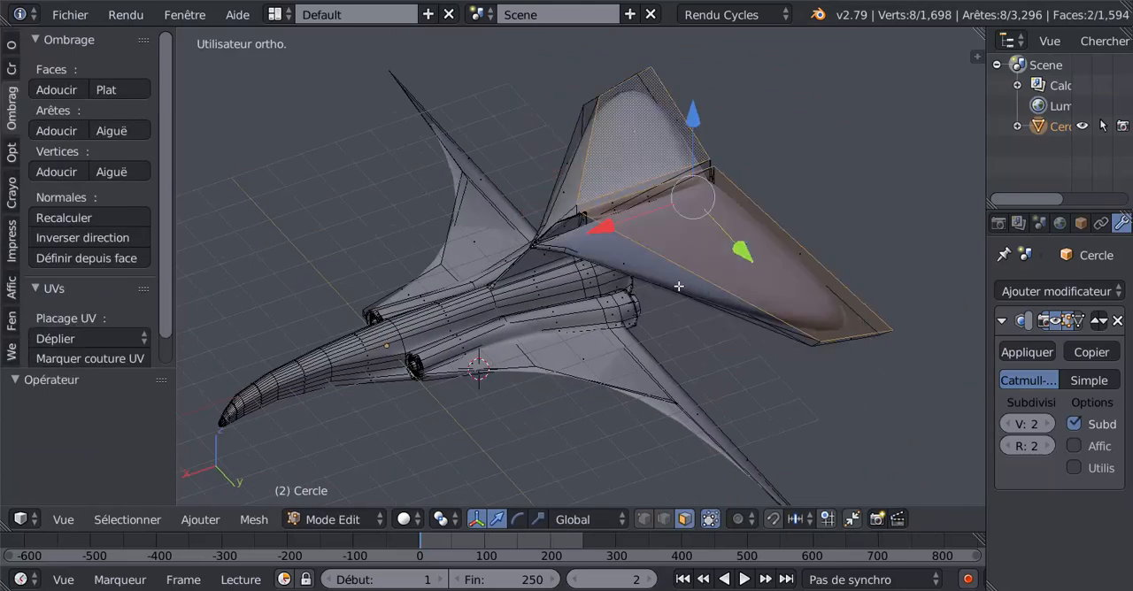
pyautogui.hotkey('ctrl', 'z')
pyautogui.hotkey('ctrl', 'z')
pyautogui.hotkey('ctrl', 'z')
pyautogui.hotkey('ctrl', 'z')
pyautogui.hotkey('ctrl', 'z')
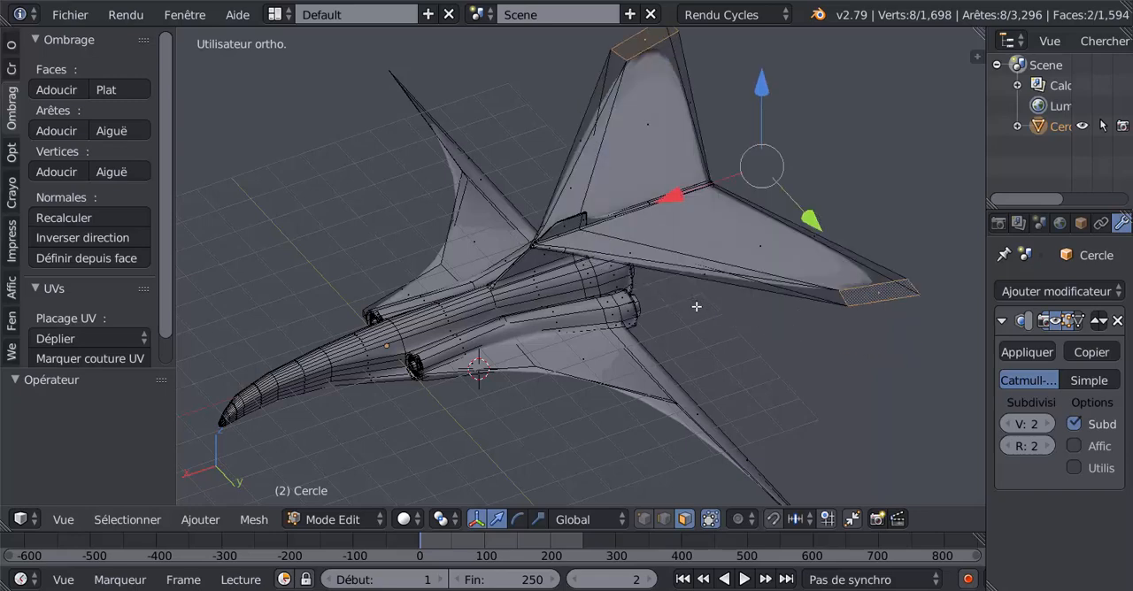
pyautogui.hotkey('ctrl', 'z')
pyautogui.hotkey('ctrl', 'z')
pyautogui.hotkey('ctrl', 'z')
pyautogui.hotkey('ctrl', 'z')
pyautogui.hotkey('ctrl', 'z')
pyautogui.hotkey('ctrl', 'z')
pyautogui.hotkey('ctrl', 'z')
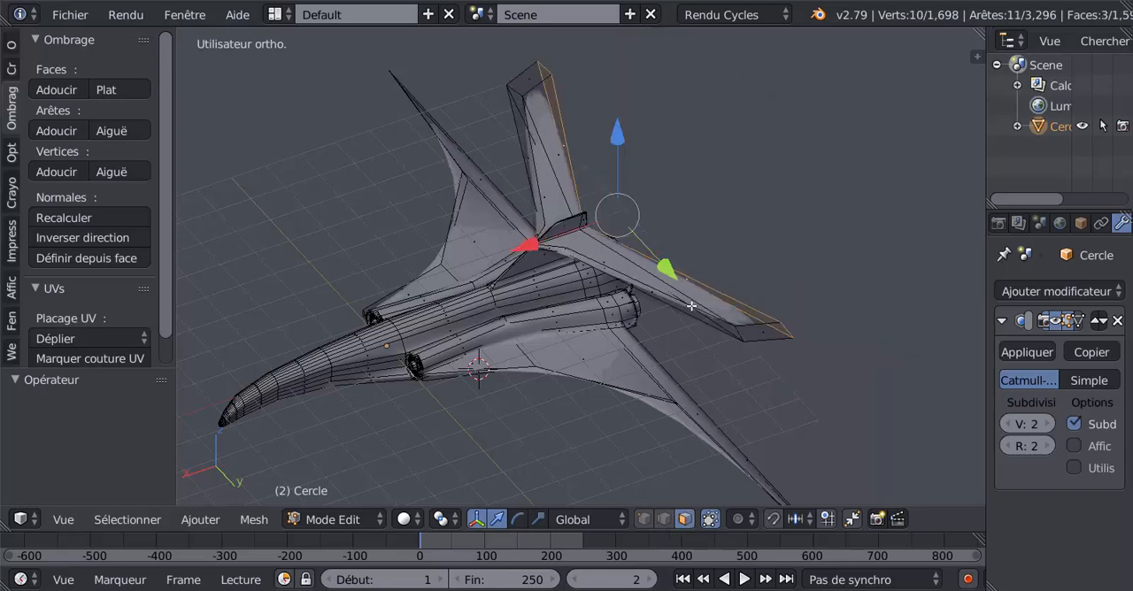
# - Undo the tailplane reshaping in object mode, back to the short tailplane before its tips were scaled outward
pyautogui.press('Tab')
pyautogui.hotkey('ctrl', 'z')
pyautogui.hotkey('ctrl', 'z')
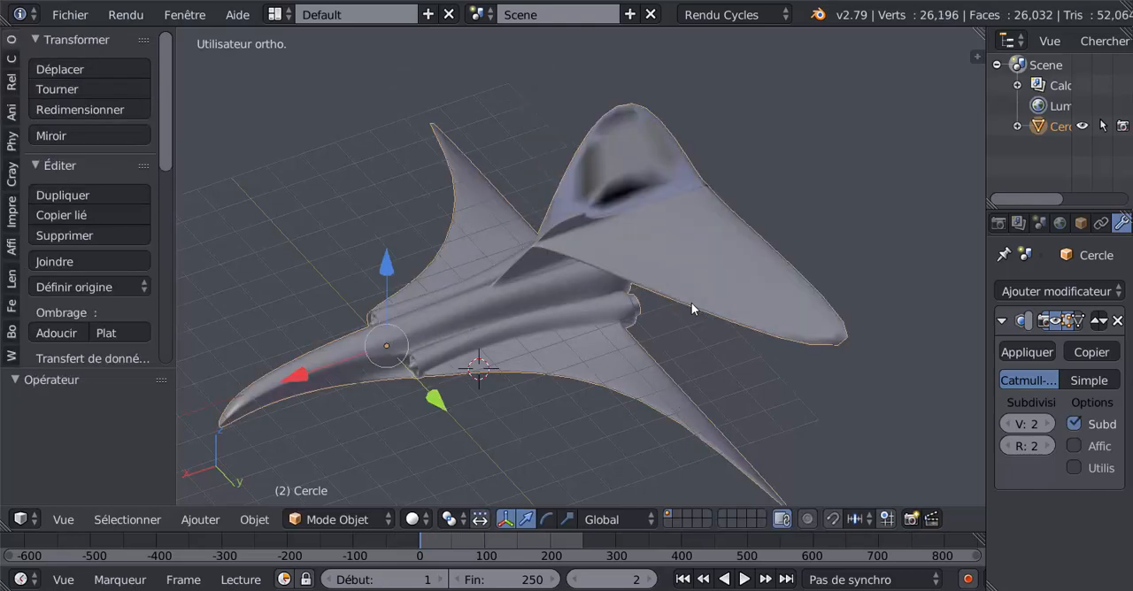
pyautogui.hotkey('ctrl', 'z')
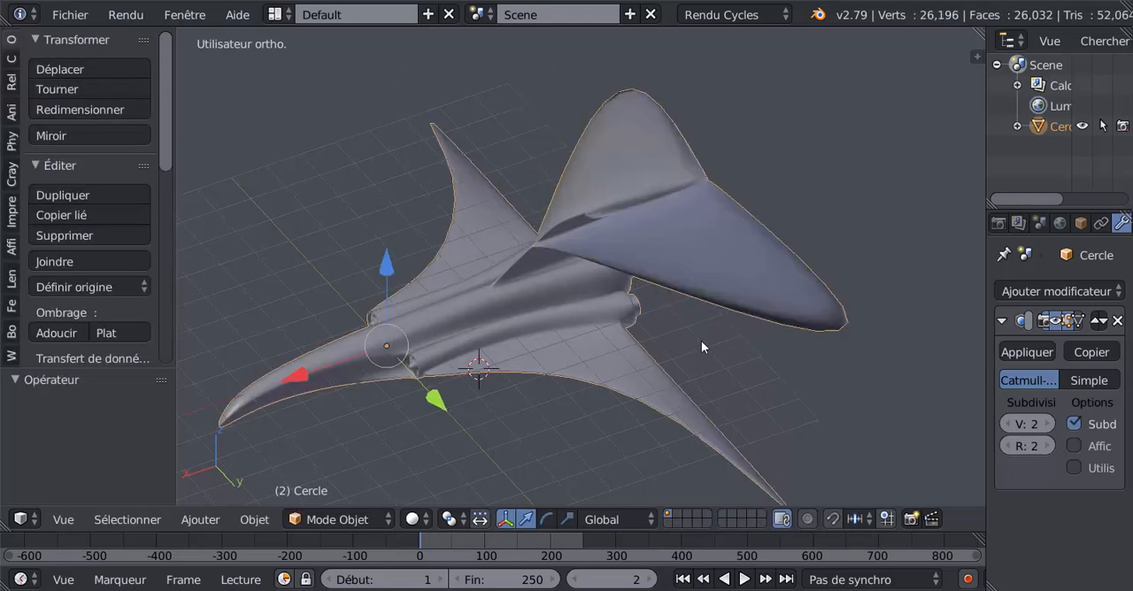
pyautogui.hotkey('ctrl', 'z')
pyautogui.hotkey('ctrl', 'z')
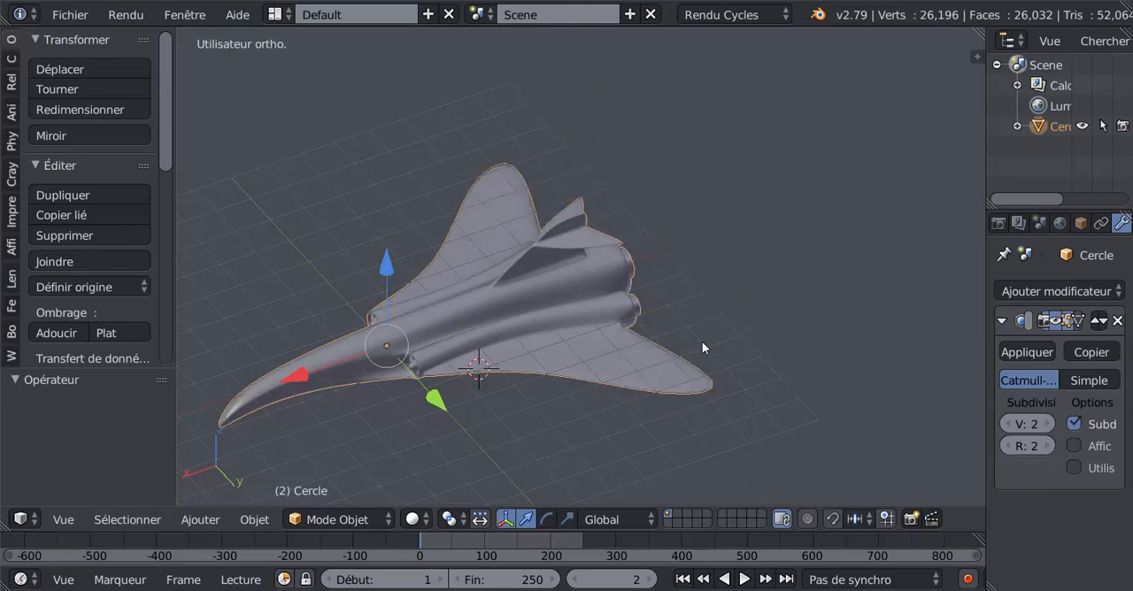
# - Add three loop cuts around the rim of the central rear nozzle, without sliding them
pyautogui.press('Tab')
pyautogui.moveTo(687, 363); pyautogui.dragTo(891, 324, button='middle')
pyautogui.press('Tab')
pyautogui.moveTo(761, 395); pyautogui.dragTo(441, 322, button='middle')
pyautogui.scroll(2, 534, 351)
pyautogui.scroll(3, 440, 316)
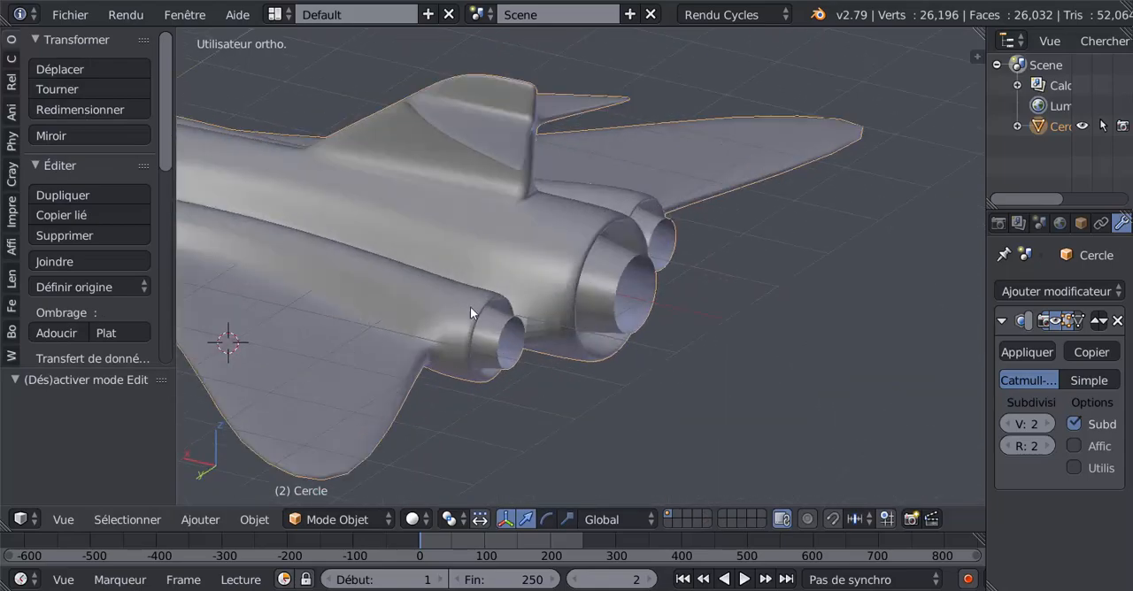
pyautogui.moveTo(577, 273); pyautogui.dragTo(520, 285, button='middle')
pyautogui.press('Tab')
pyautogui.scroll(3, 531, 257)
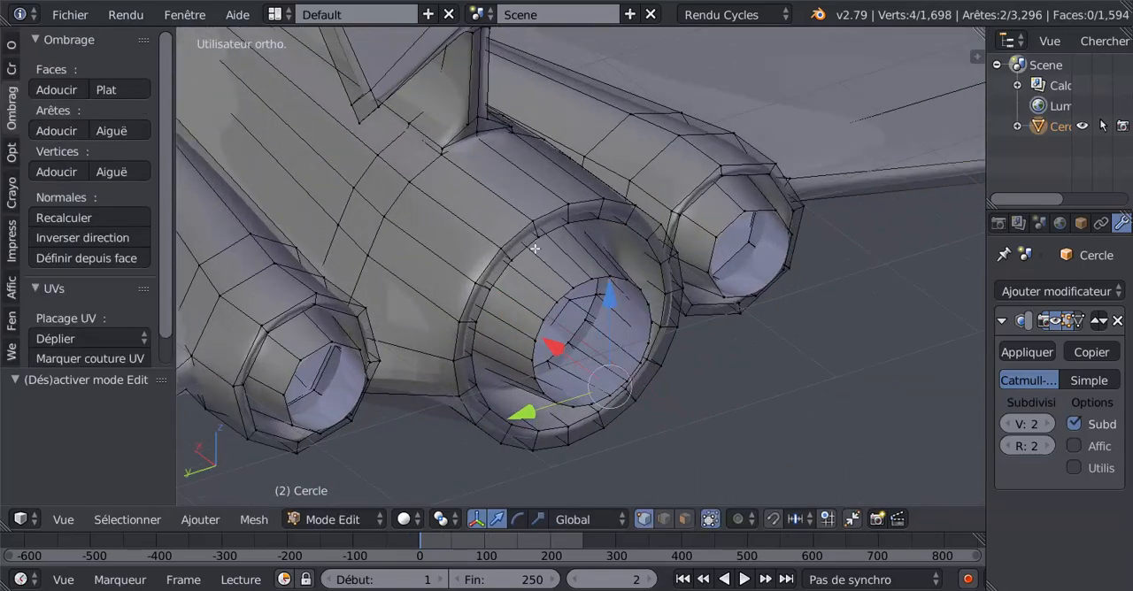
pyautogui.hotkey('ctrl', 'r')
pyautogui.scroll(1, 564, 213)
pyautogui.click(564, 213)
pyautogui.rightClick(564, 214)
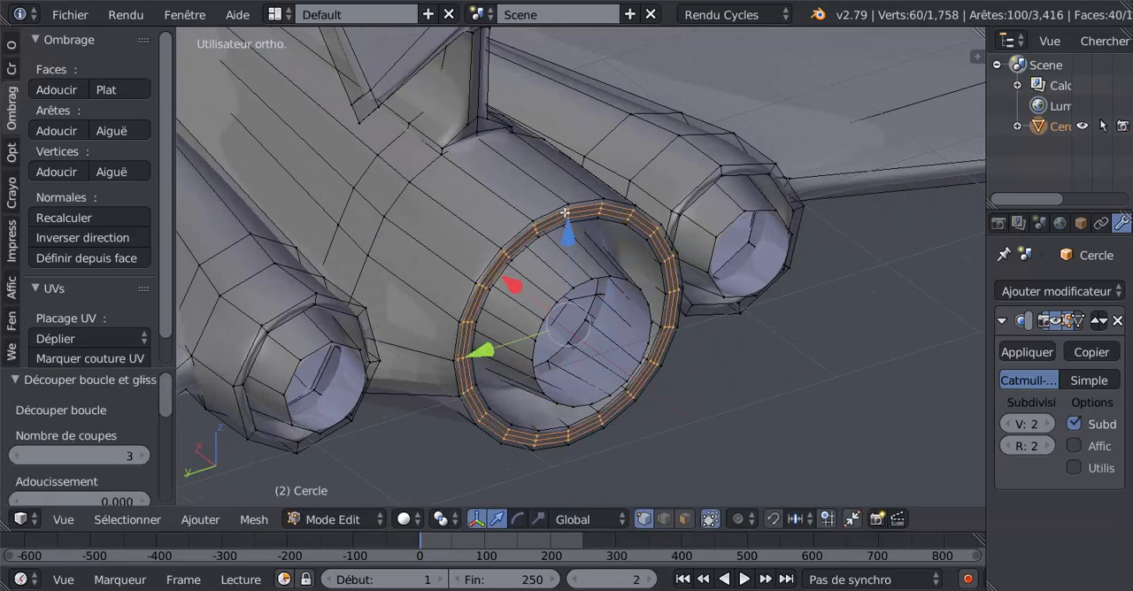
# - Add loop cuts around the rims of the two side nozzles, three on the first one, and check them in object mode
pyautogui.hotkey('ctrl', 'r')
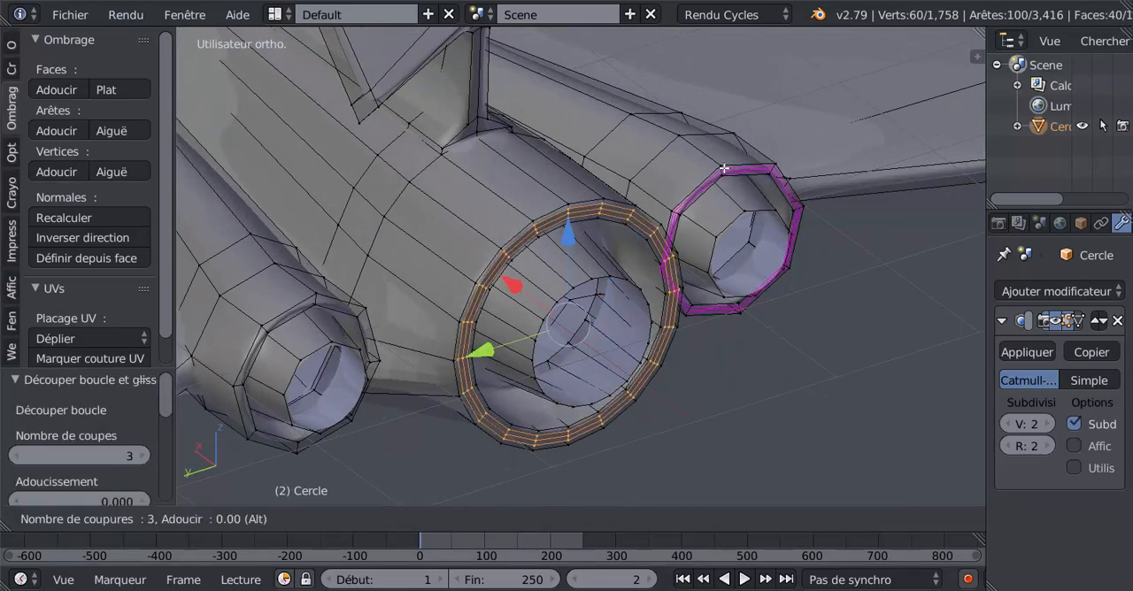
pyautogui.click(725, 167)
pyautogui.rightClick(706, 179)
pyautogui.hotkey('ctrl', 'r')
pyautogui.click(363, 312)
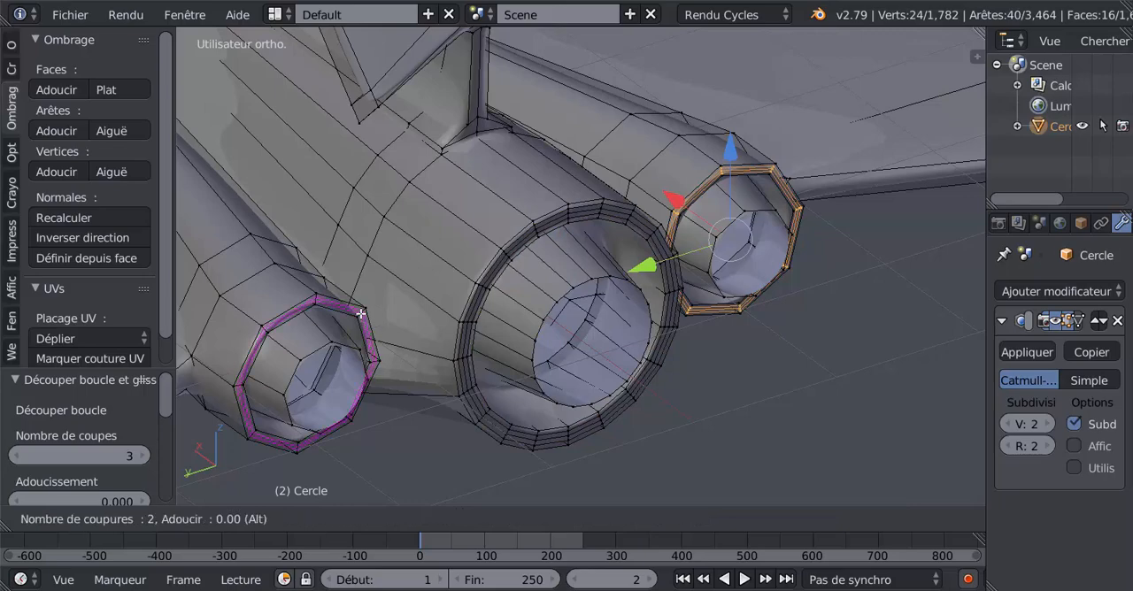
pyautogui.rightClick(363, 311)
pyautogui.press('Tab')
pyautogui.scroll(-5, 363, 314)
pyautogui.moveTo(525, 362); pyautogui.dragTo(670, 291, button='middle')
pyautogui.moveTo(652, 331); pyautogui.dragTo(663, 313, button='middle')
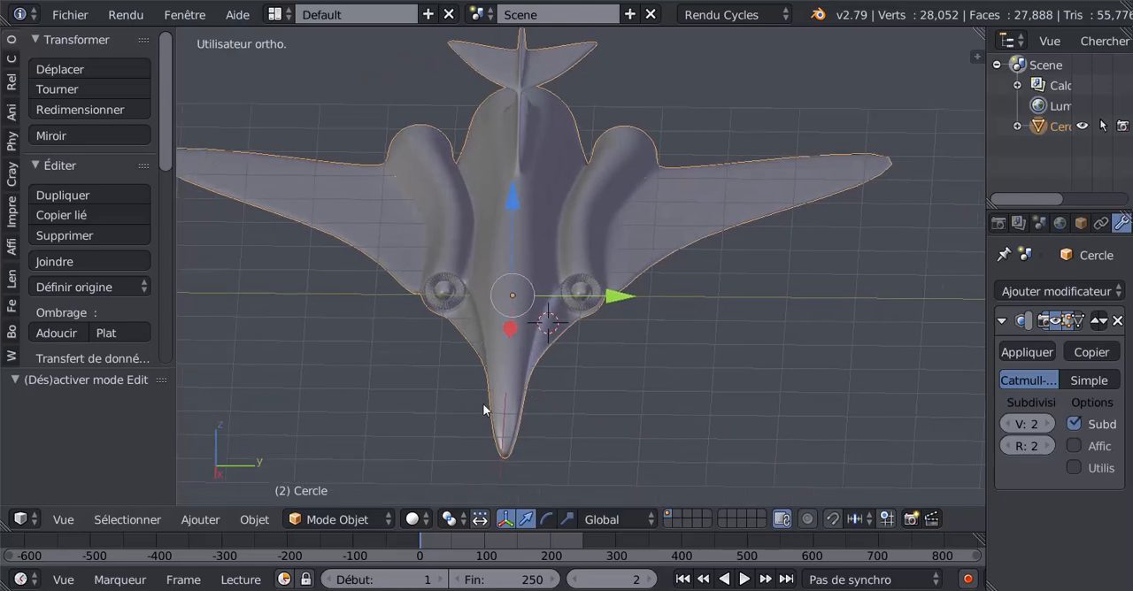
# - Switch the mesh to edge selection and select a lower side edge on each side of the nose
pyautogui.moveTo(483, 409); pyautogui.dragTo(662, 357, button='middle')
pyautogui.press('Tab')
pyautogui.scroll(5, 443, 339)
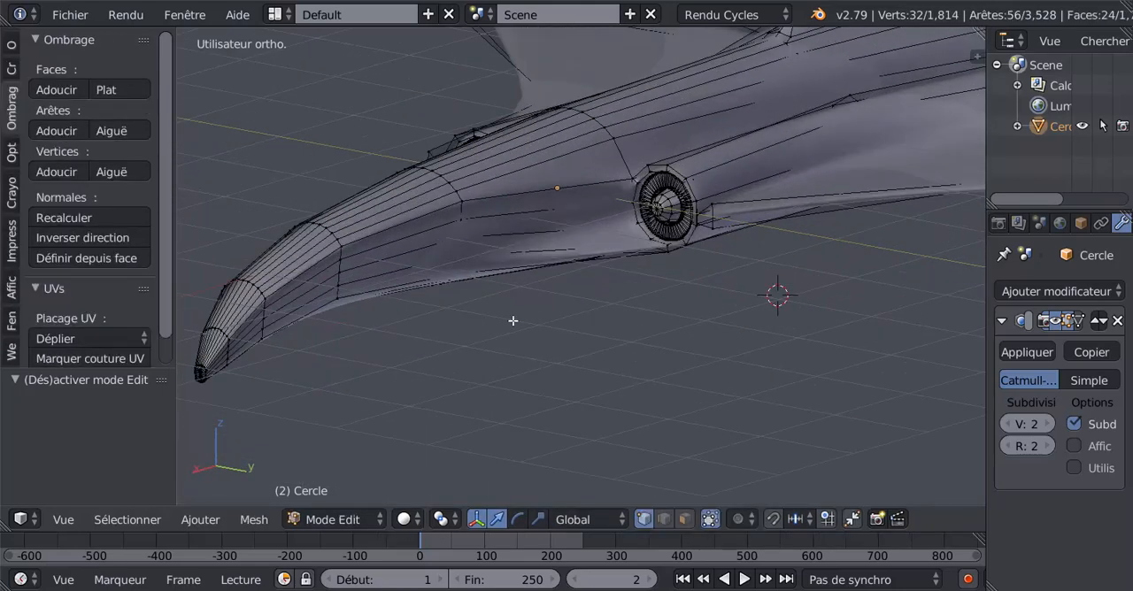
pyautogui.keyDown('shift'); pyautogui.moveTo(514, 320); pyautogui.dragTo(692, 277, button='middle'); pyautogui.keyUp('shift')
pyautogui.scroll(2, 502, 297)
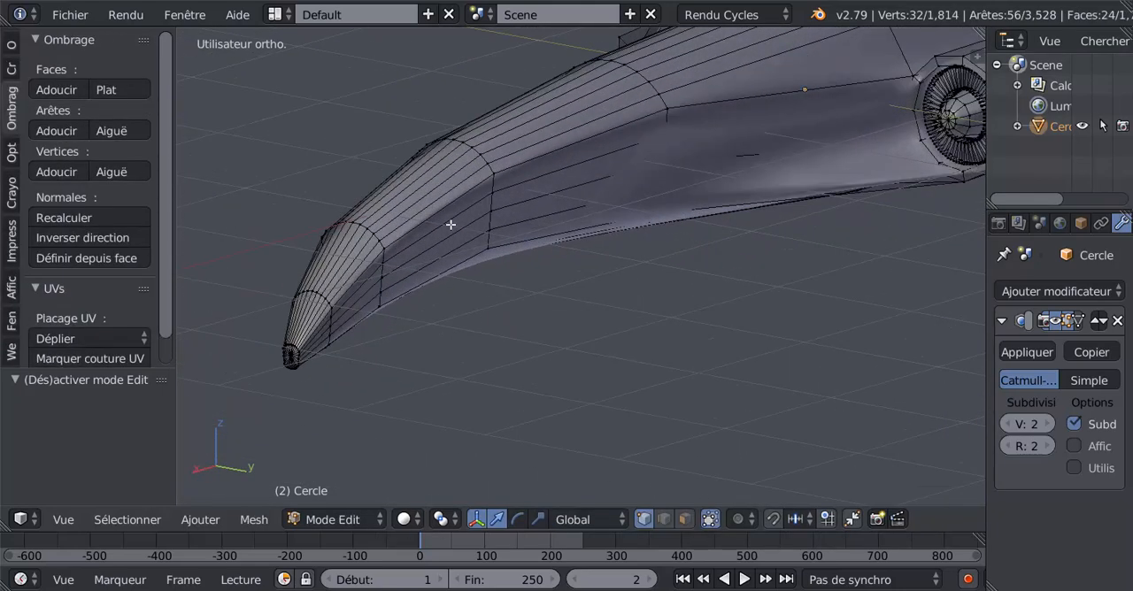
pyautogui.click(663, 520)
pyautogui.keyDown('alt'); pyautogui.rightClick(419, 270); pyautogui.keyUp('alt')
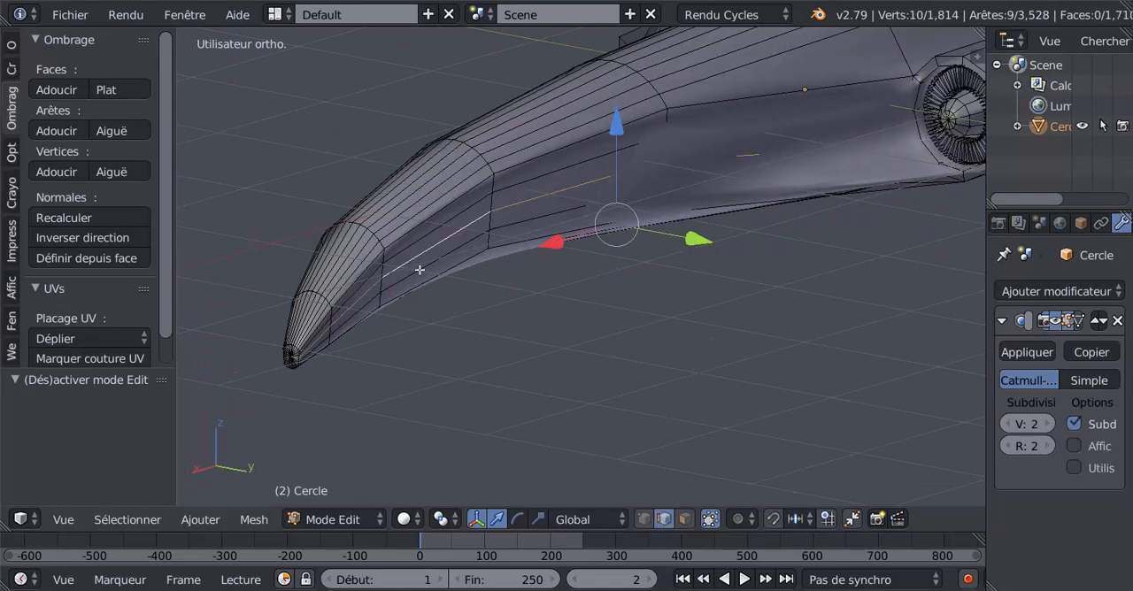
pyautogui.rightClick(415, 263)
pyautogui.moveTo(439, 315); pyautogui.dragTo(447, 343, button='middle')
pyautogui.moveTo(563, 294); pyautogui.dragTo(647, 353, button='middle')
pyautogui.keyDown('shift'); pyautogui.rightClick(632, 243); pyautogui.keyUp('shift')
pyautogui.scroll(3, 539, 316)
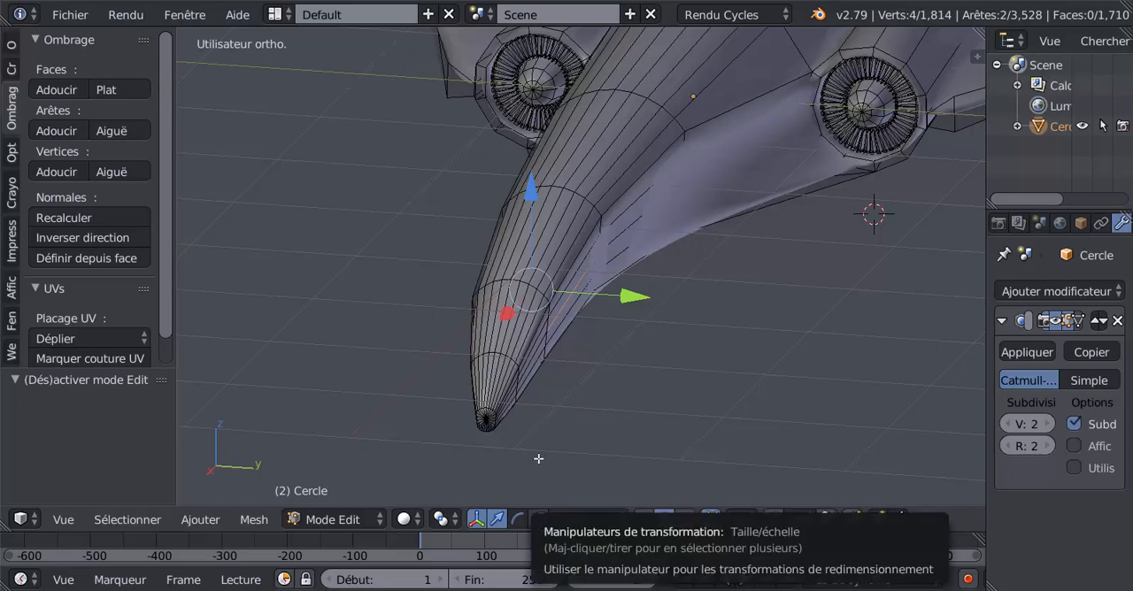
pyautogui.scroll(3, 557, 434)
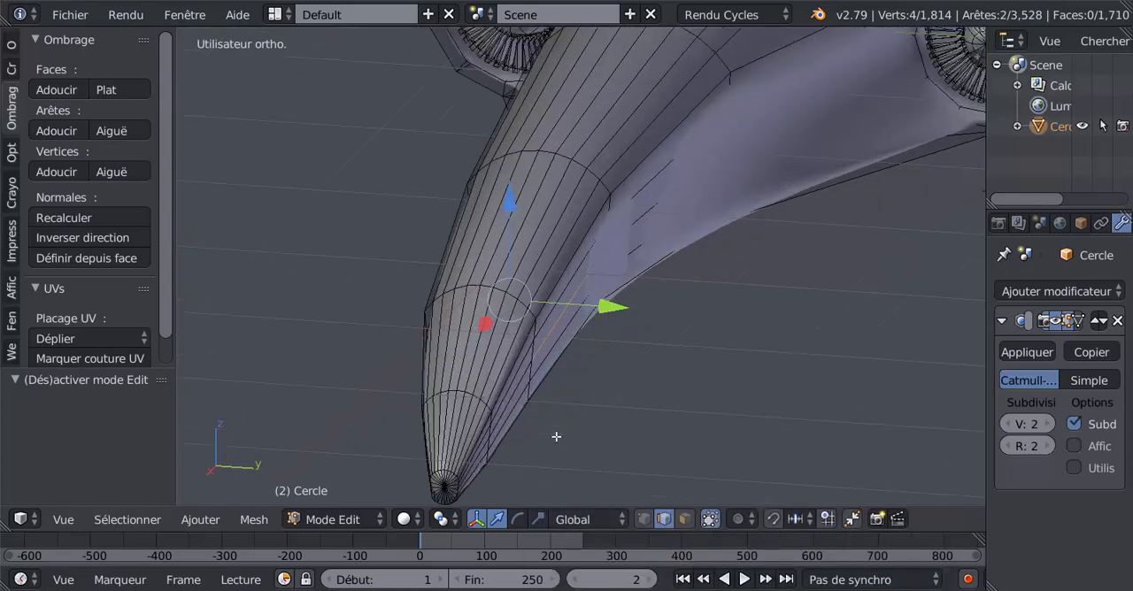
# - Select the lower side edge near the tip on both sides of the nose and scale the pair outward along Y to over twice its spacing
pyautogui.rightClick(405, 353)
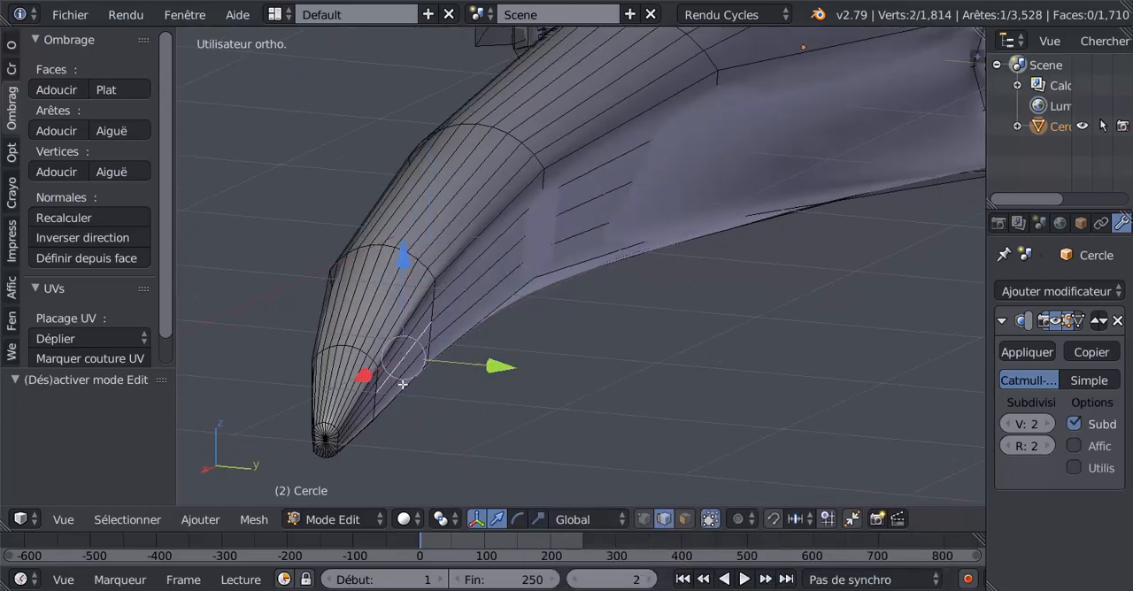
pyautogui.moveTo(404, 384); pyautogui.dragTo(586, 392, button='middle')
pyautogui.keyDown('shift'); pyautogui.rightClick(792, 310); pyautogui.keyUp('shift')
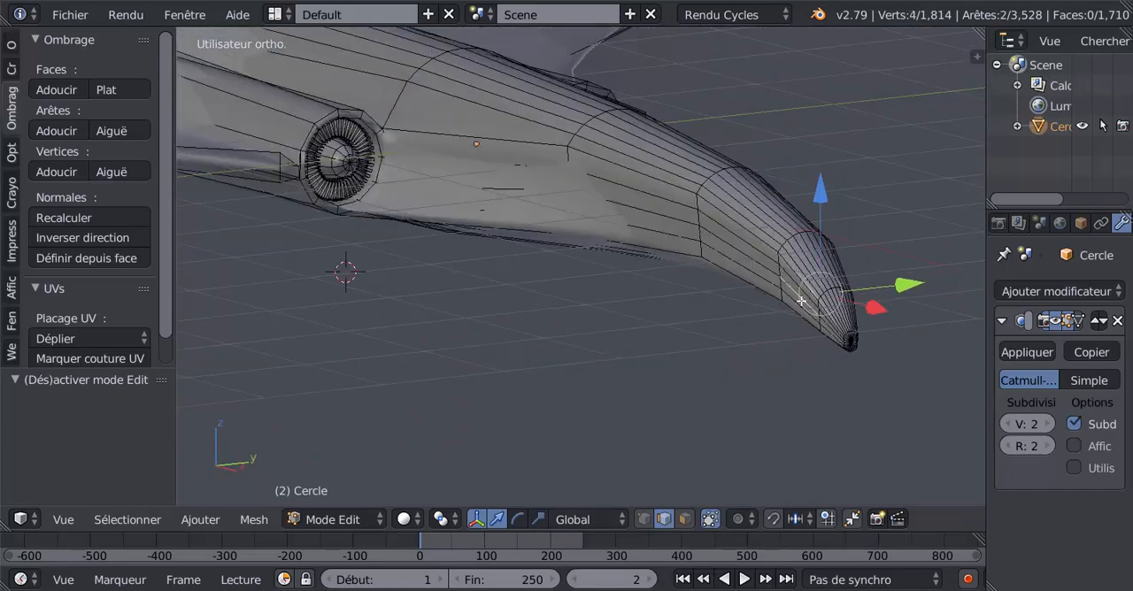
pyautogui.moveTo(796, 304); pyautogui.dragTo(575, 455, button='middle')
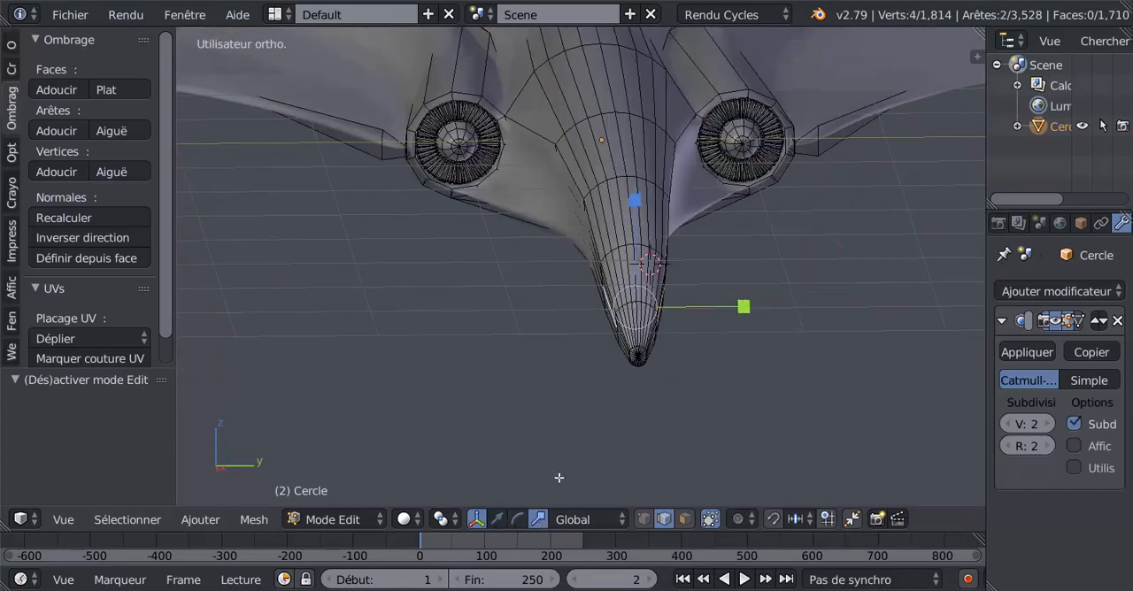
pyautogui.press('s')
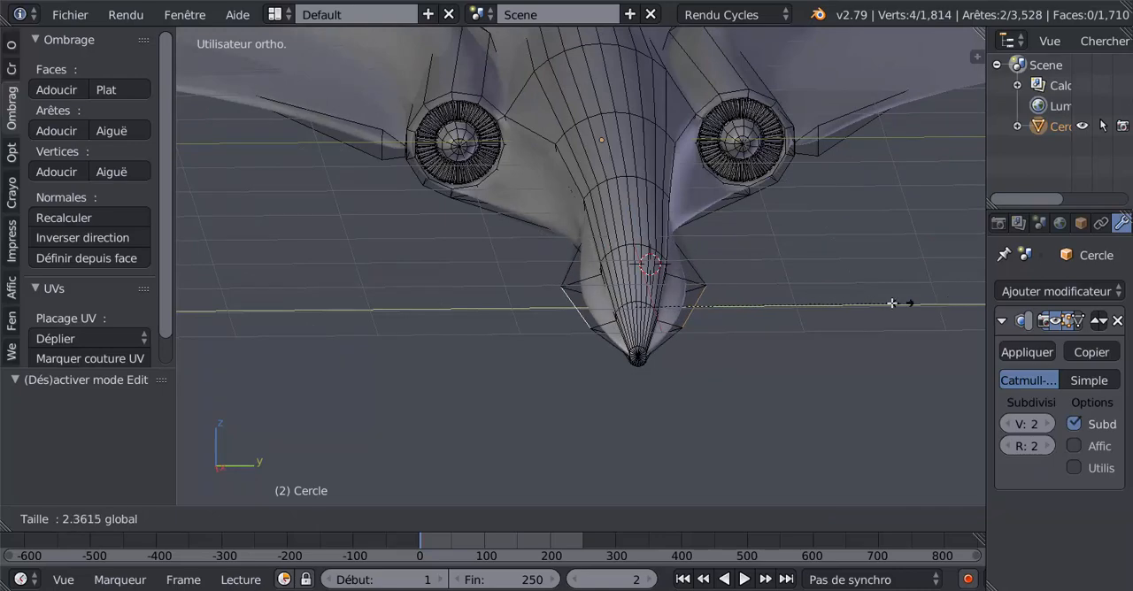
pyautogui.click(876, 311)
# - Check the widened nose and the aircraft's underside in object and edit mode
pyautogui.press('Tab')
pyautogui.moveTo(870, 315); pyautogui.dragTo(683, 237, button='middle')
pyautogui.press('Tab')
pyautogui.scroll(2, 716, 308)
pyautogui.scroll(-3, 732, 299)
pyautogui.press('Tab')
pyautogui.press('Tab')
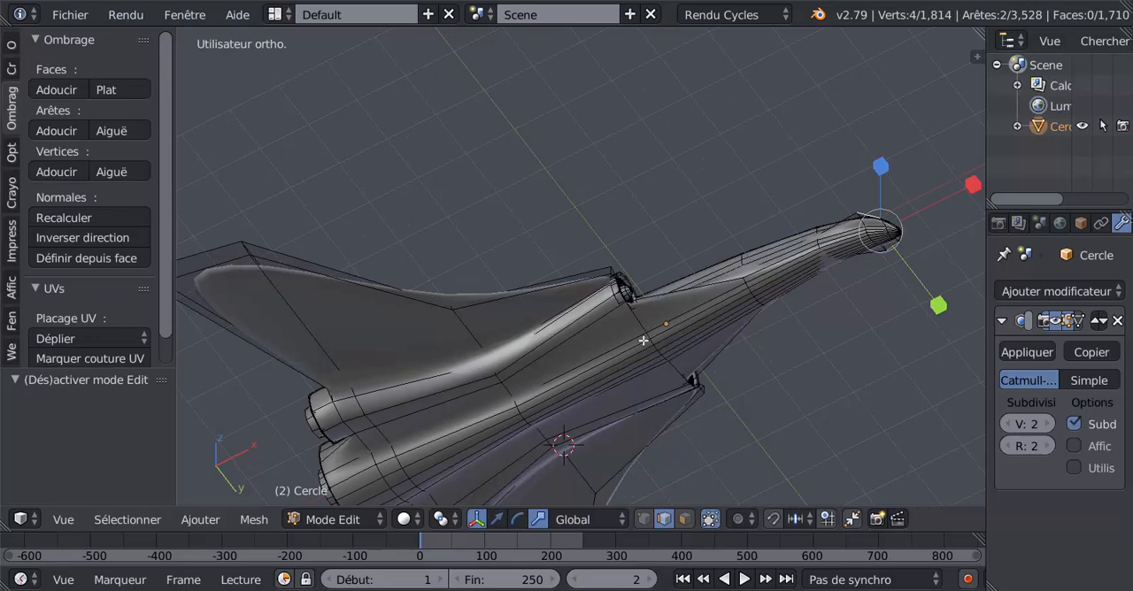
# - Add one lengthwise loop cut on one side of the fuselage underside and slide it toward the central body
pyautogui.moveTo(643, 342); pyautogui.dragTo(658, 264, button='middle')
pyautogui.scroll(2, 658, 264)
pyautogui.moveTo(590, 292); pyautogui.dragTo(608, 287, button='middle')
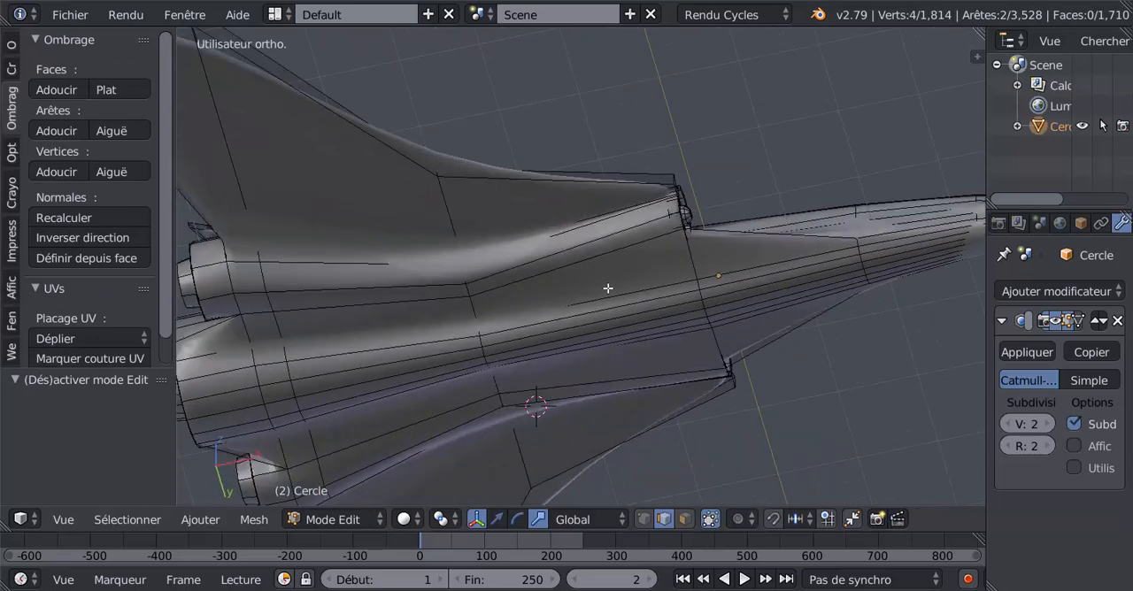
pyautogui.hotkey('ctrl', 'r')
pyautogui.click(474, 309)
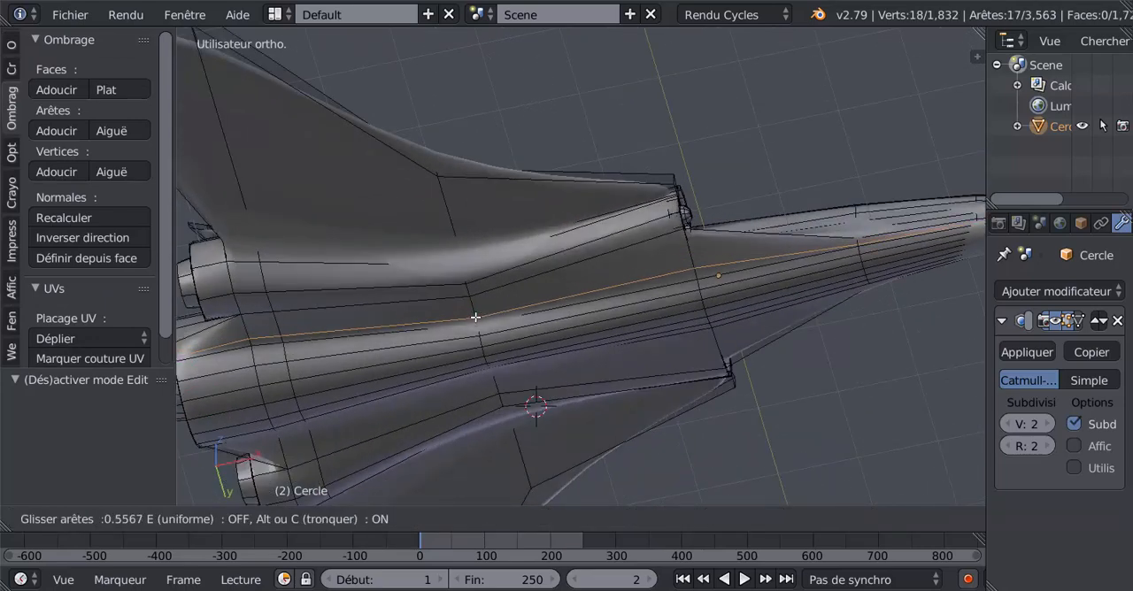
pyautogui.click(476, 322)
# - Add a matching lengthwise loop cut on the opposite side of the fuselage underside, slide it by a factor of 0.455, and check it in object mode
pyautogui.moveTo(495, 316); pyautogui.dragTo(518, 357, button='middle')
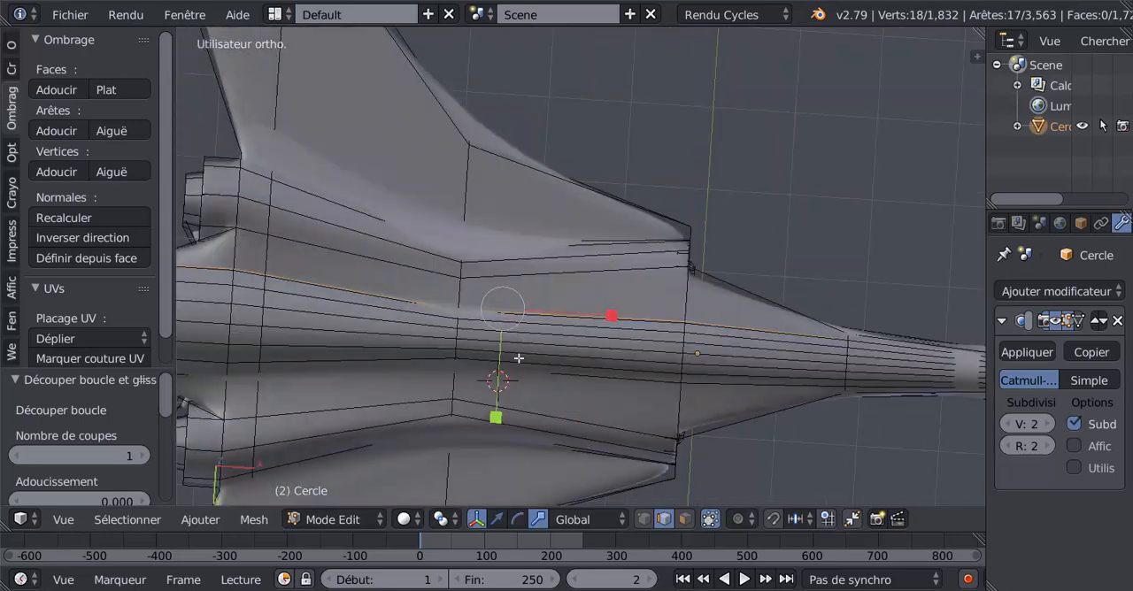
pyautogui.hotkey('ctrl', 'r')
pyautogui.click(453, 374)
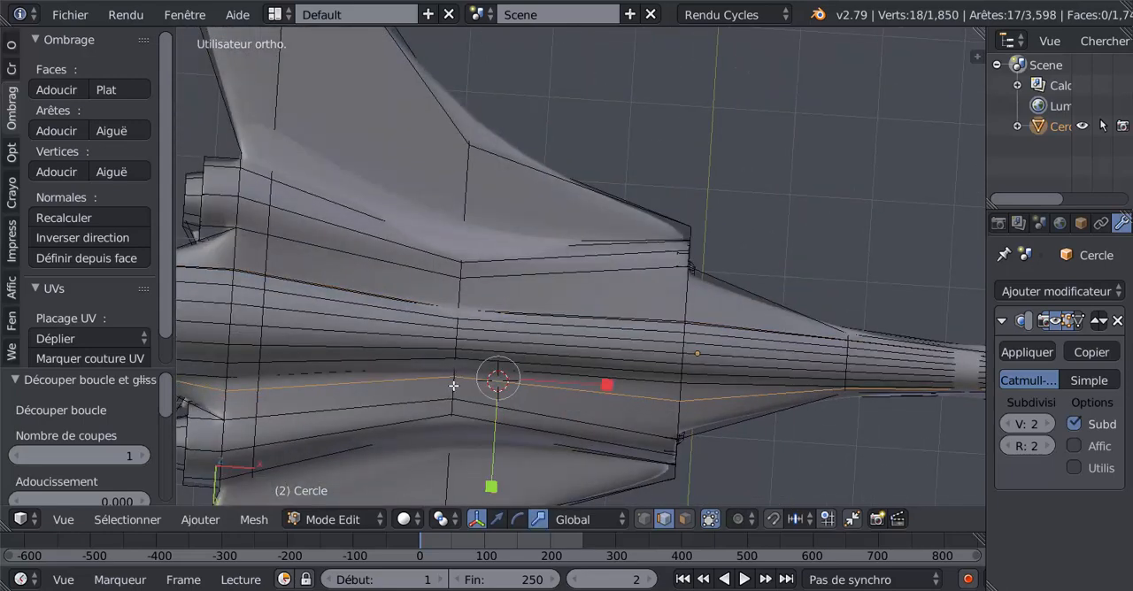
pyautogui.press('g')
pyautogui.press('g')
pyautogui.click(454, 379)
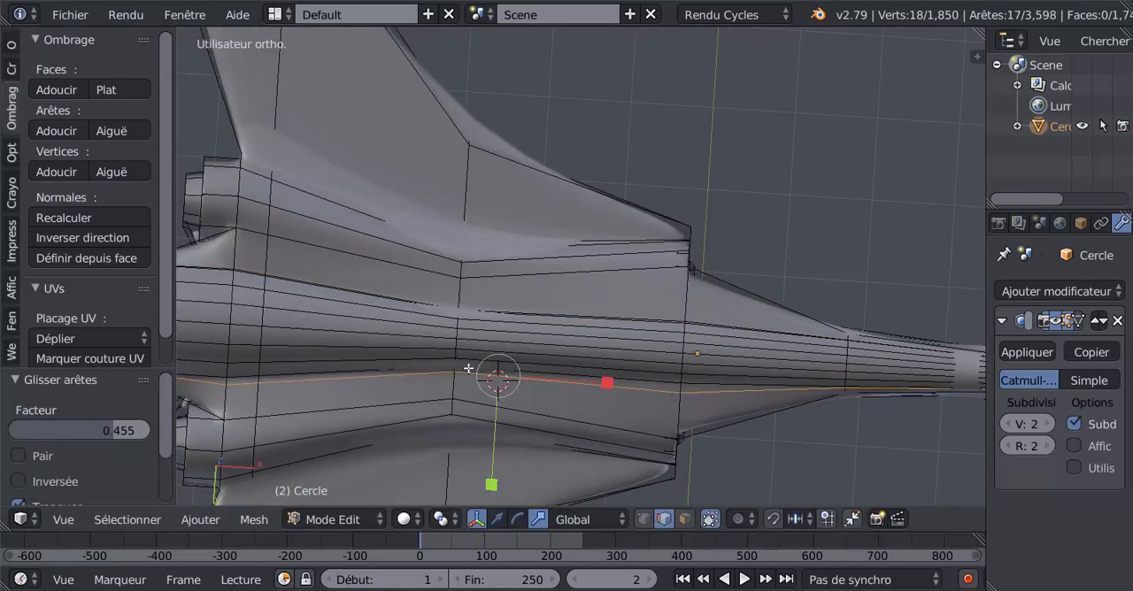
pyautogui.press('Tab')
pyautogui.scroll(-6, 469, 369)
pyautogui.moveTo(526, 375); pyautogui.dragTo(386, 488, button='middle')
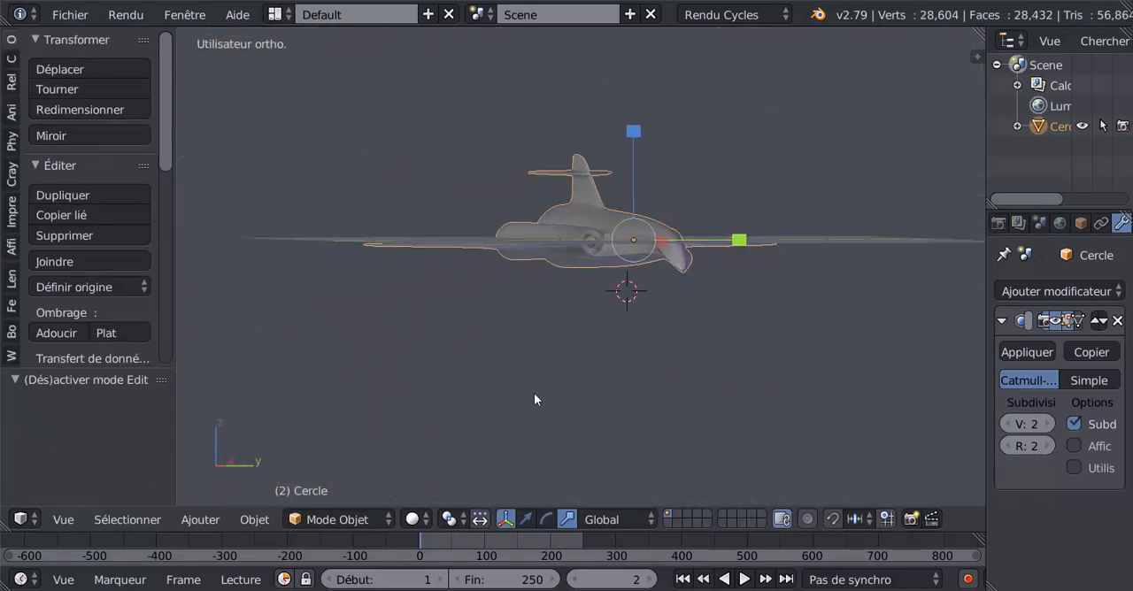
# - Show the 3D view's properties and enable the world background (Fond du monde) display
pyautogui.moveTo(533, 400); pyautogui.dragTo(824, 371, button='middle')
pyautogui.press('n')
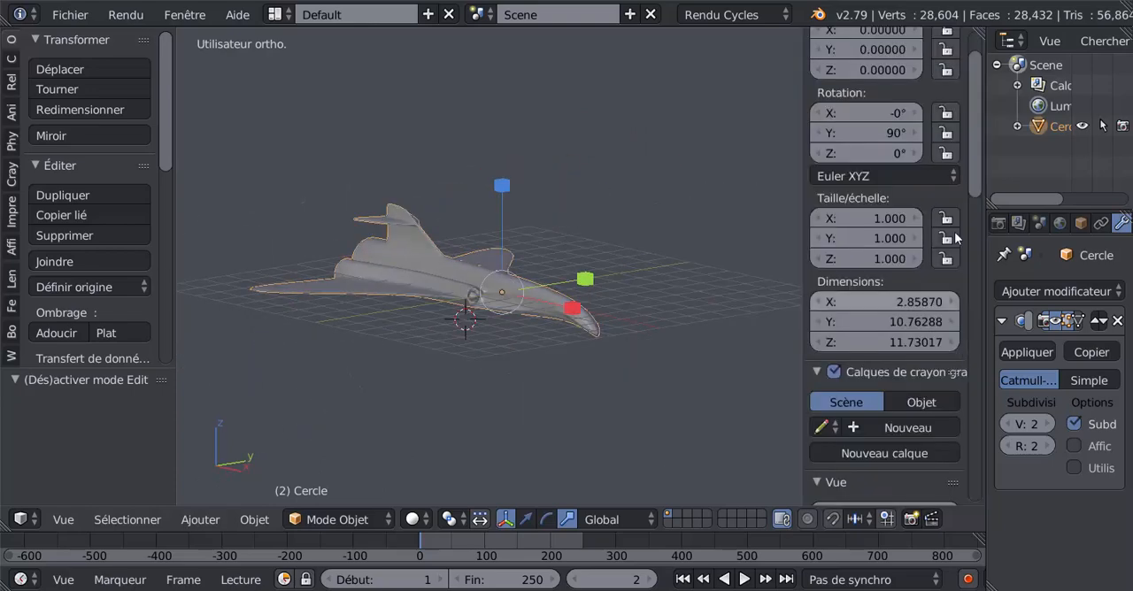
pyautogui.scroll(-8, 982, 286)
pyautogui.moveTo(982, 279); pyautogui.dragTo(975, 349)
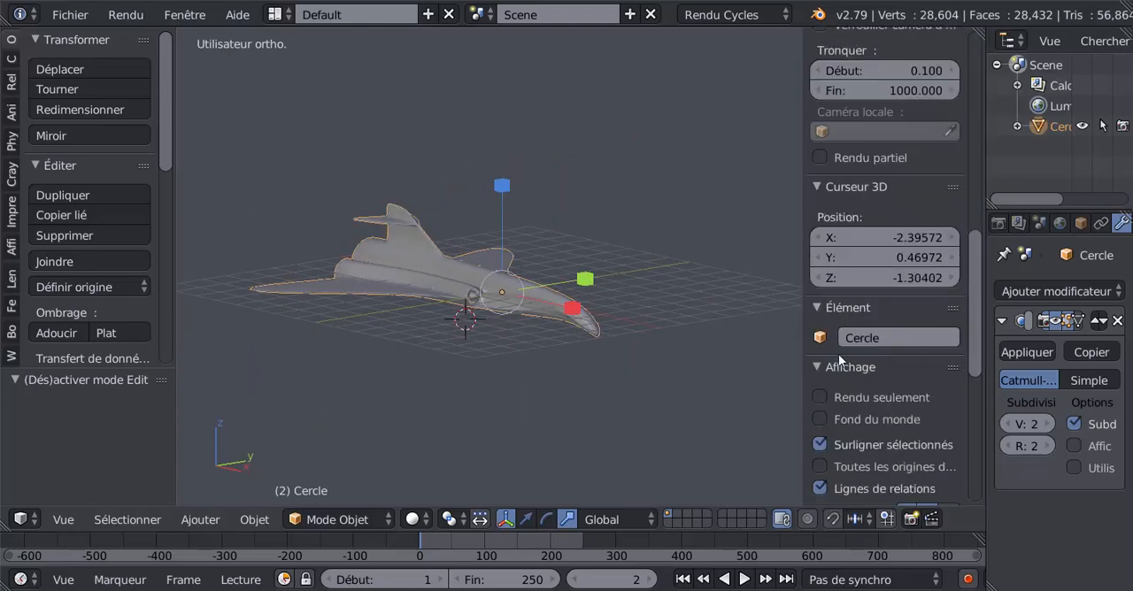
pyautogui.scroll(-4, 886, 360)
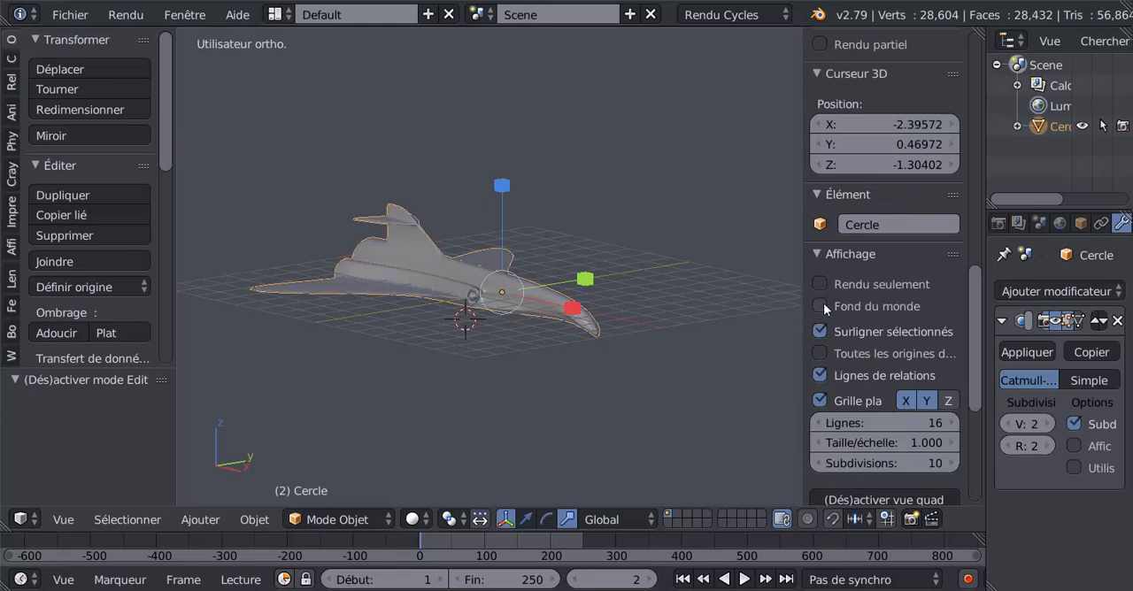
pyautogui.click(877, 306)
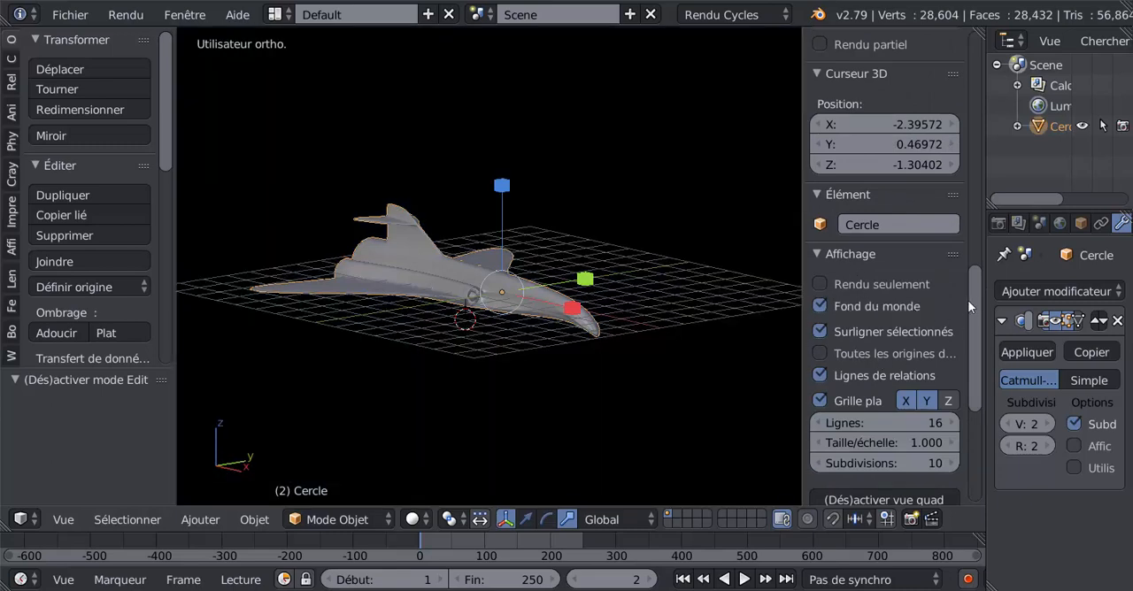
# - Enable ambient occlusion (Occlusion ambiante) in the viewport shading and set its strength (Force) to 5.100
pyautogui.moveTo(979, 327); pyautogui.dragTo(914, 364)
pyautogui.scroll(-3, 822, 432)
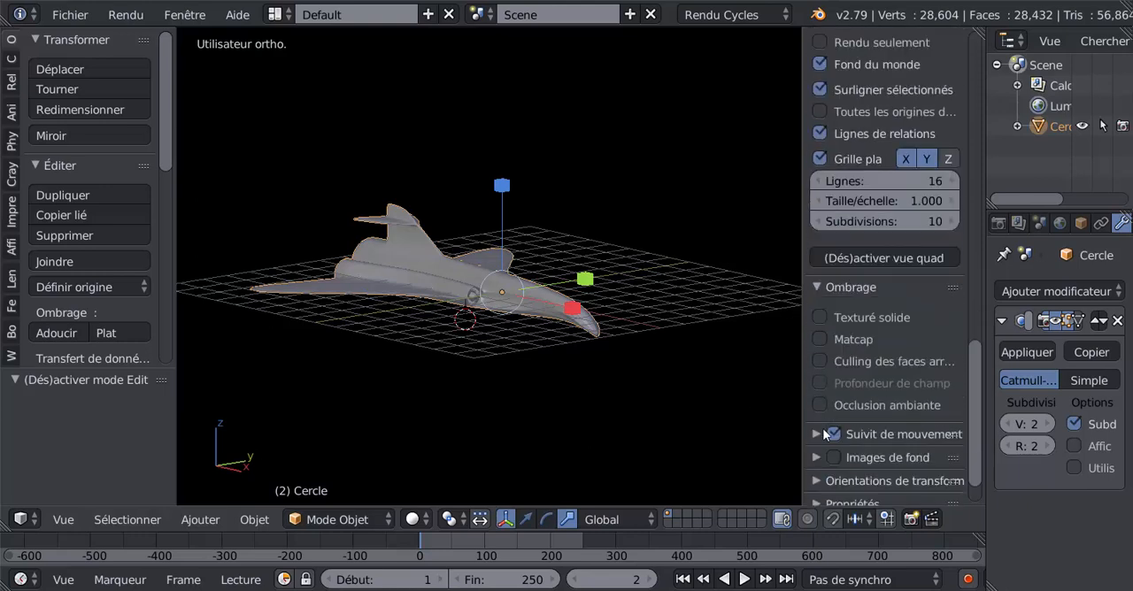
pyautogui.click(820, 405)
pyautogui.moveTo(885, 430); pyautogui.dragTo(956, 429)
pyautogui.moveTo(882, 425); pyautogui.dragTo(874, 425)
# - Inspect the shaded aircraft from several angles and hide the 3D view's properties
pyautogui.scroll(3, 561, 350)
pyautogui.moveTo(560, 351); pyautogui.dragTo(688, 325, button='middle')
pyautogui.scroll(3, 586, 365)
pyautogui.moveTo(448, 318); pyautogui.dragTo(381, 386, button='middle')
pyautogui.scroll(-4, 382, 387)
pyautogui.moveTo(516, 361); pyautogui.dragTo(452, 321, button='middle')
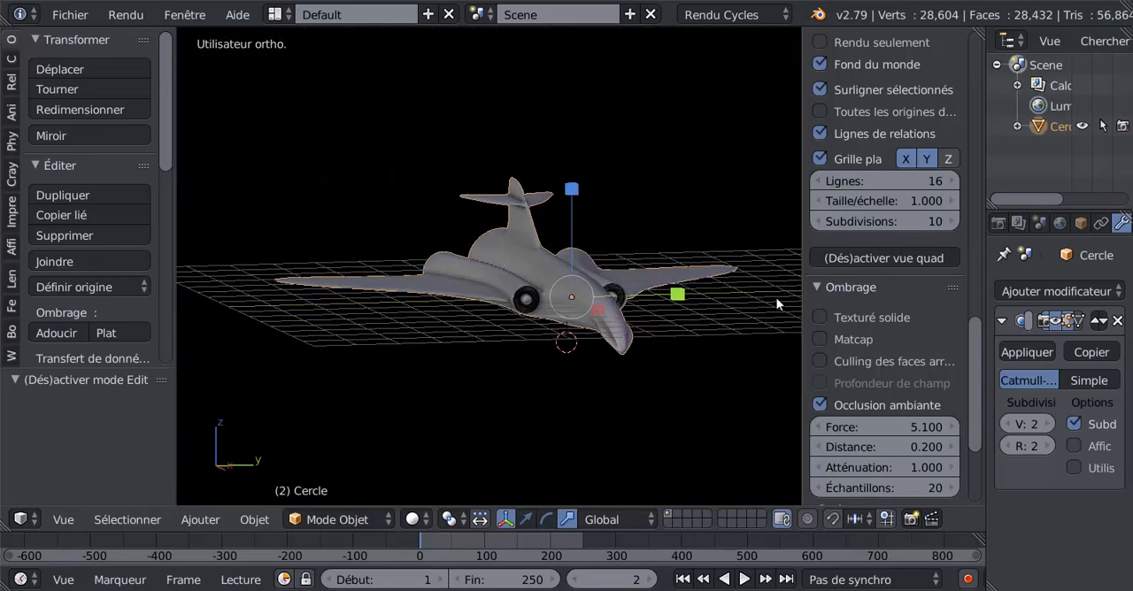
pyautogui.moveTo(799, 294); pyautogui.dragTo(922, 289)
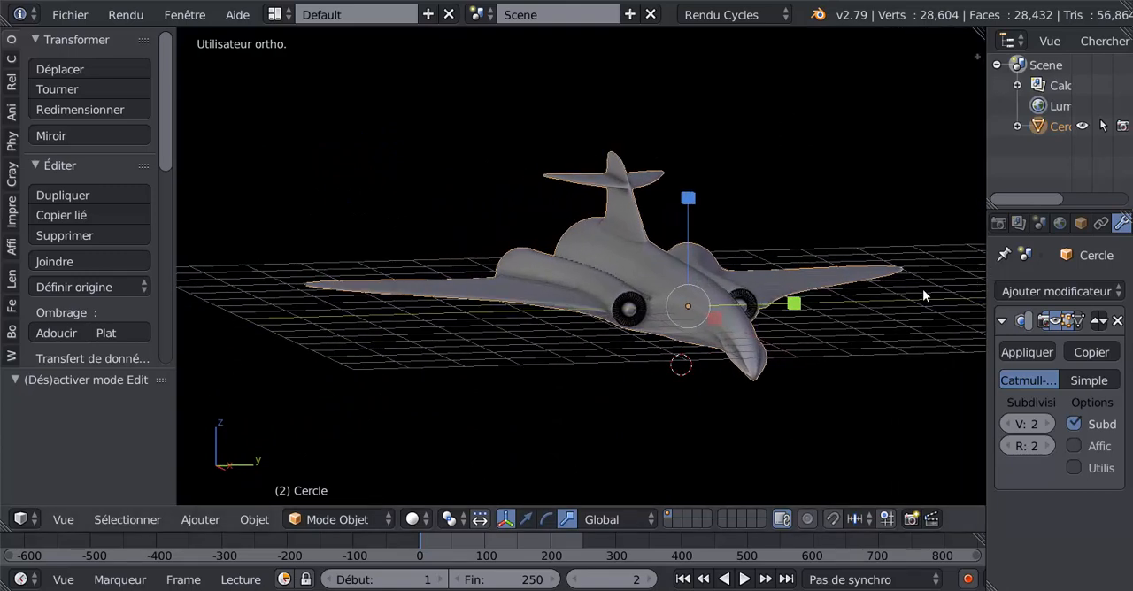